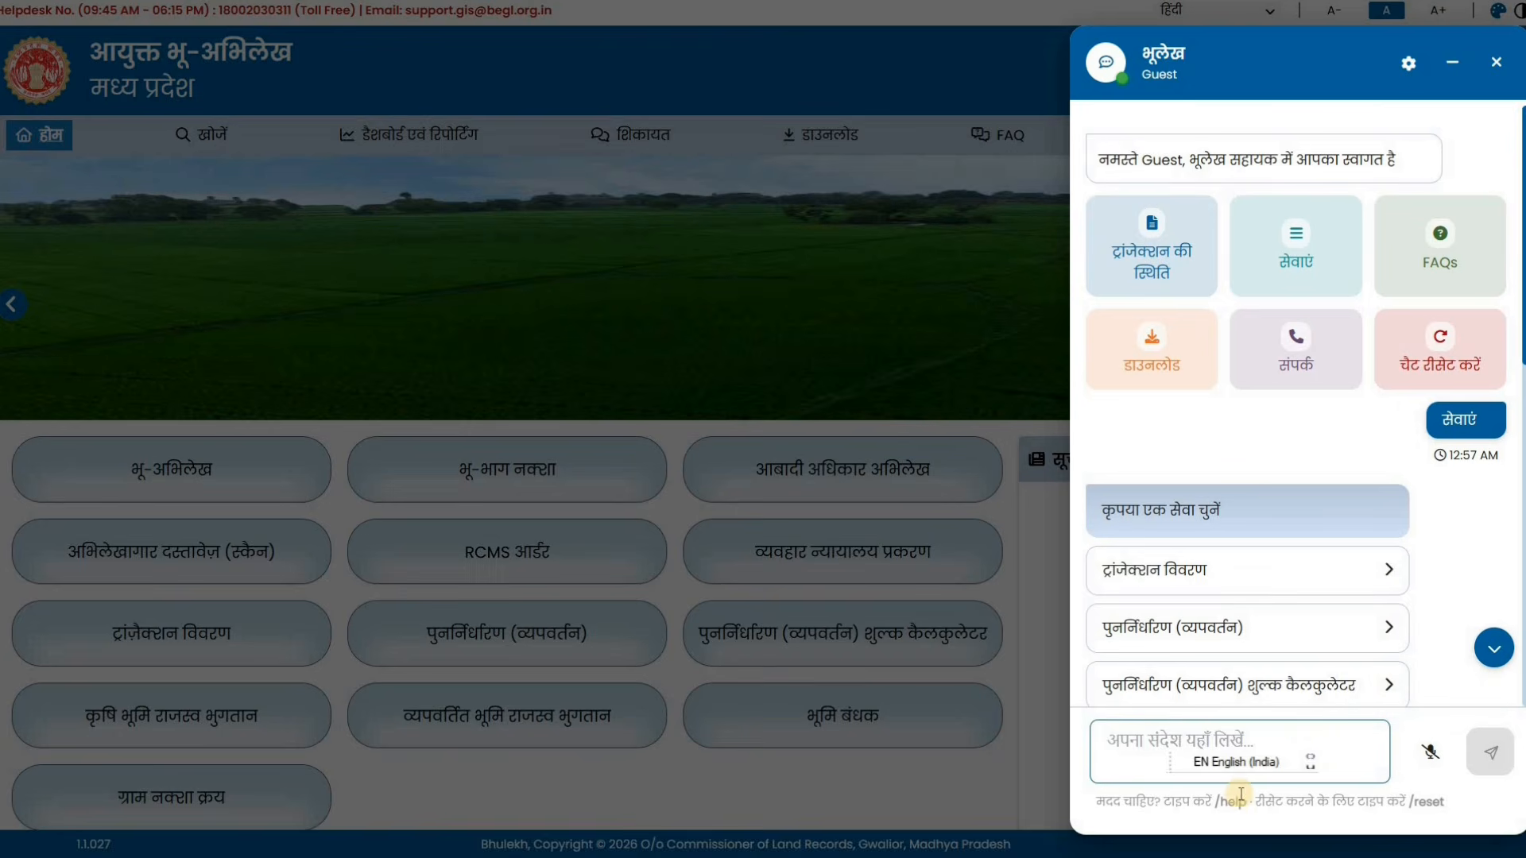
Step: Reset the assistant conversation by sending the message "reset" in the chat
click(1289, 764)
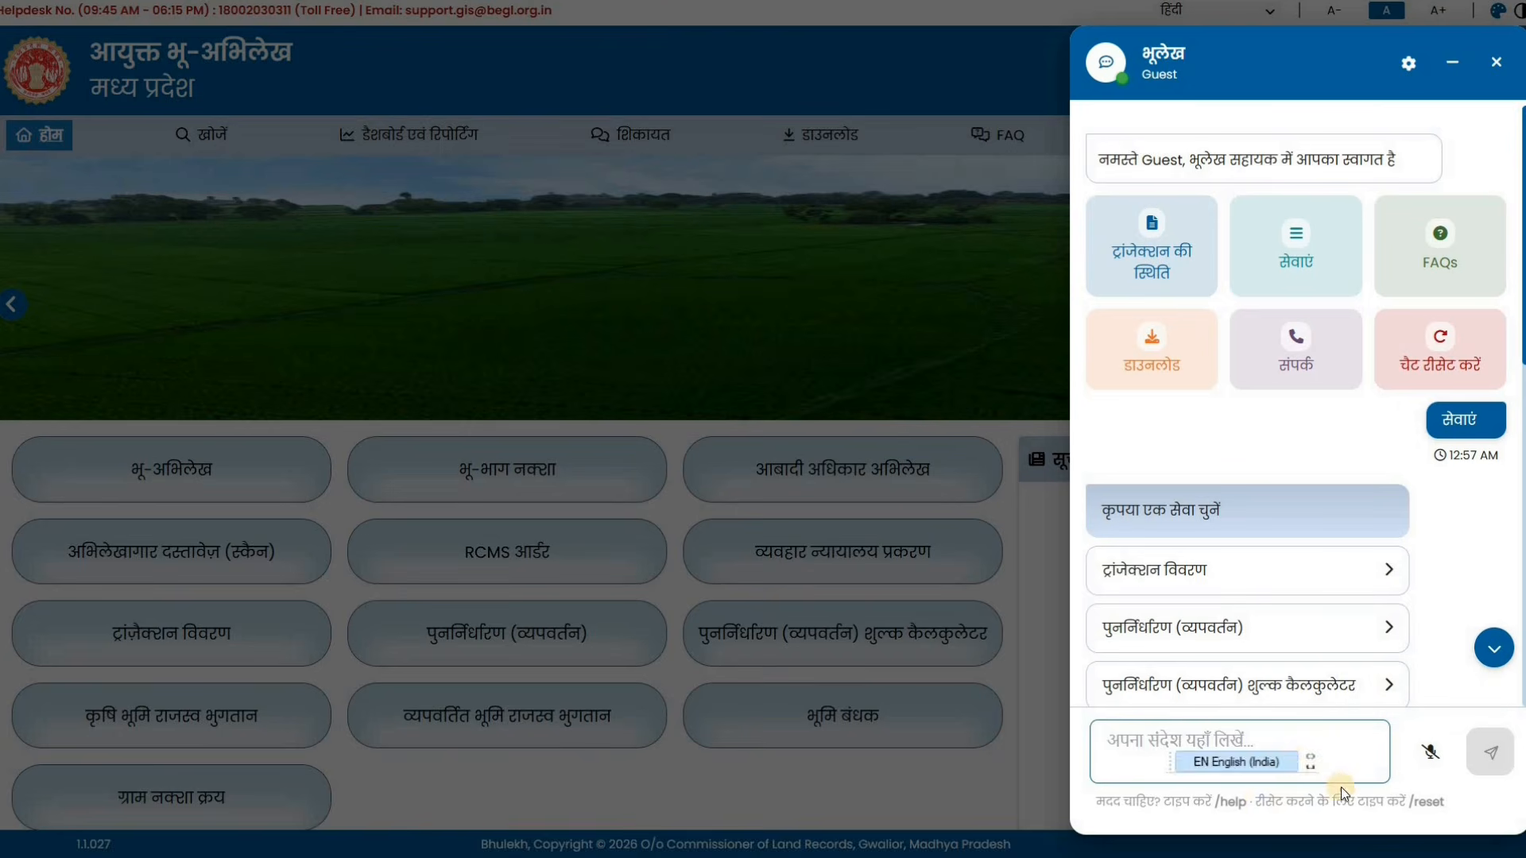
click(1429, 806)
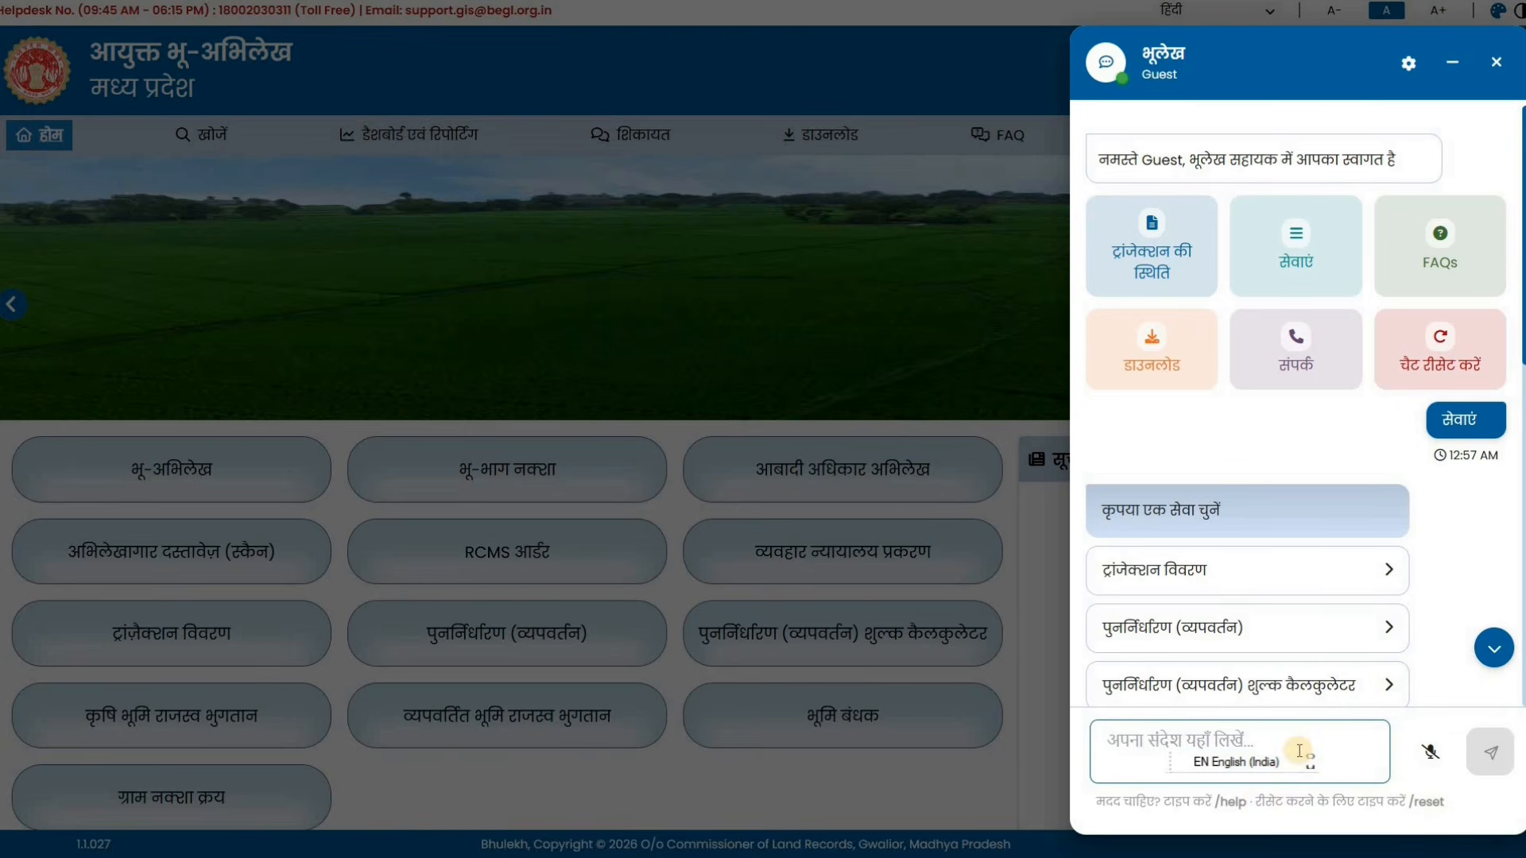
text(reset)
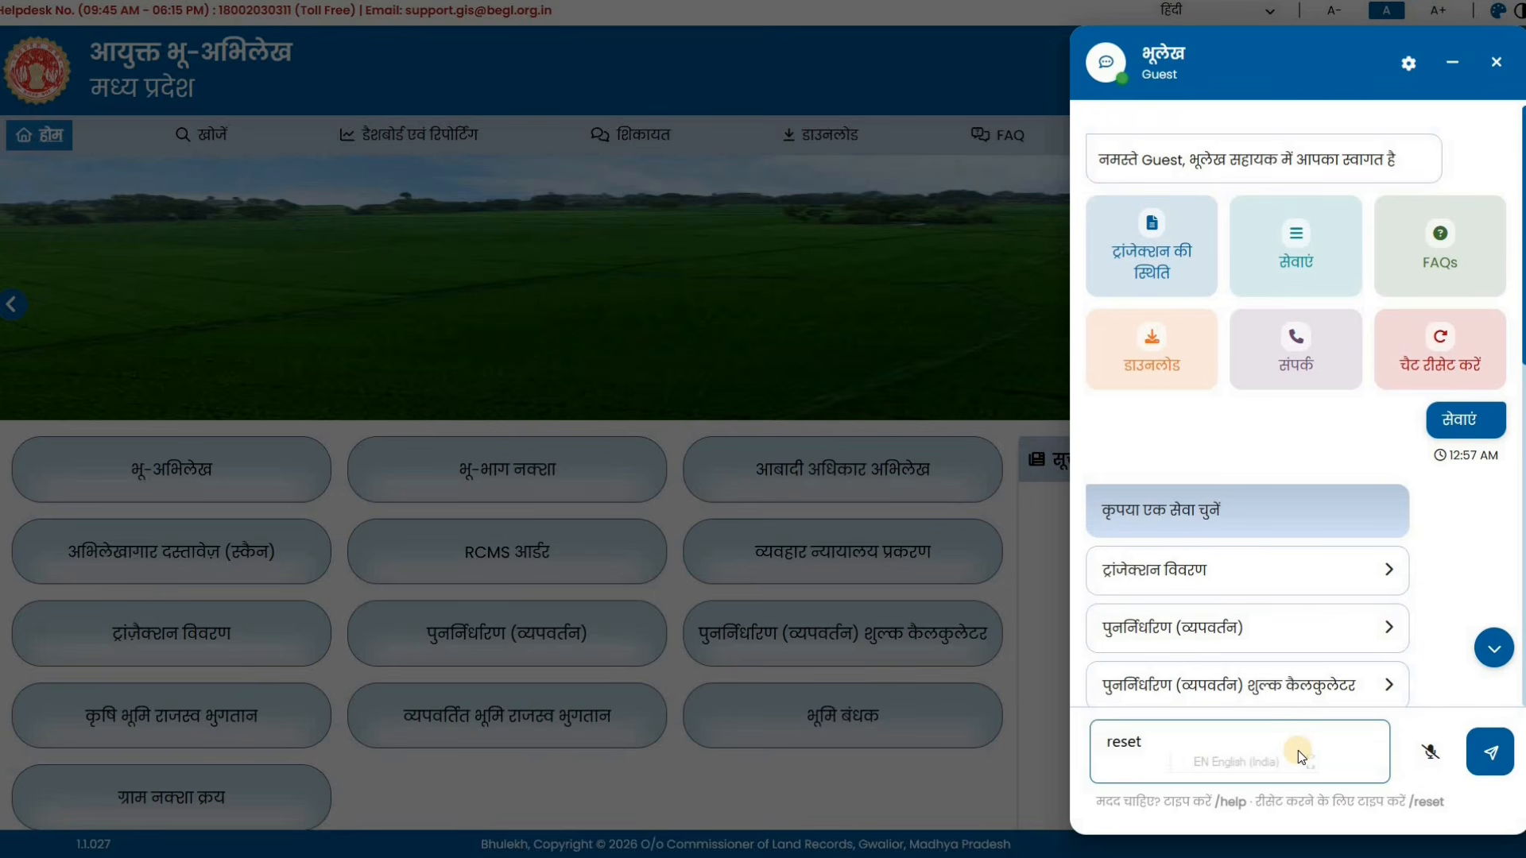
key(Return)
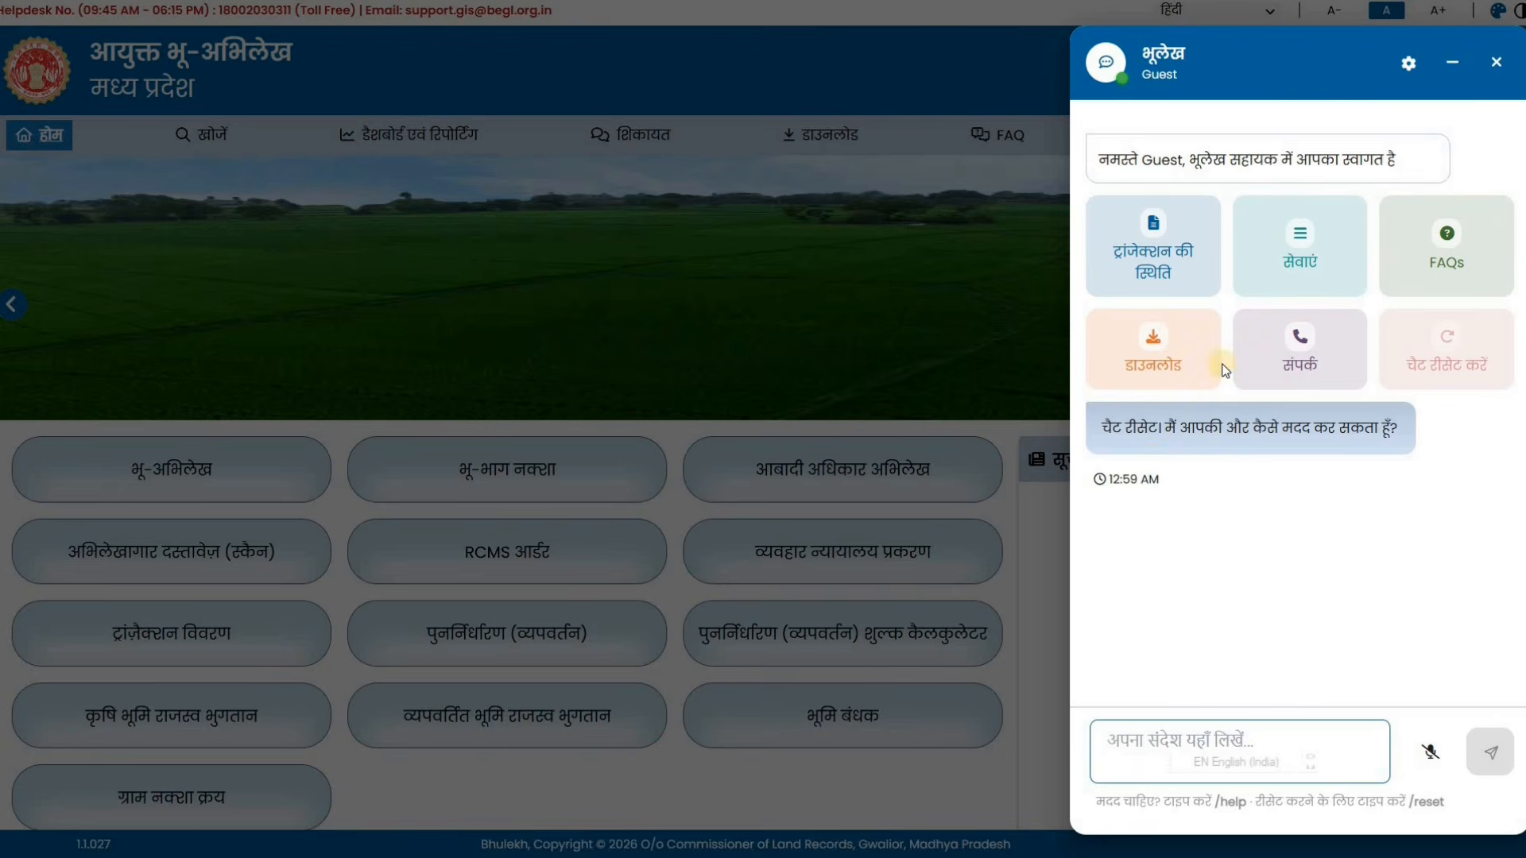
Step: Request सेवाएं in the chat, expand the full list of services and open the भू-भाग नक्शा service
click(1278, 240)
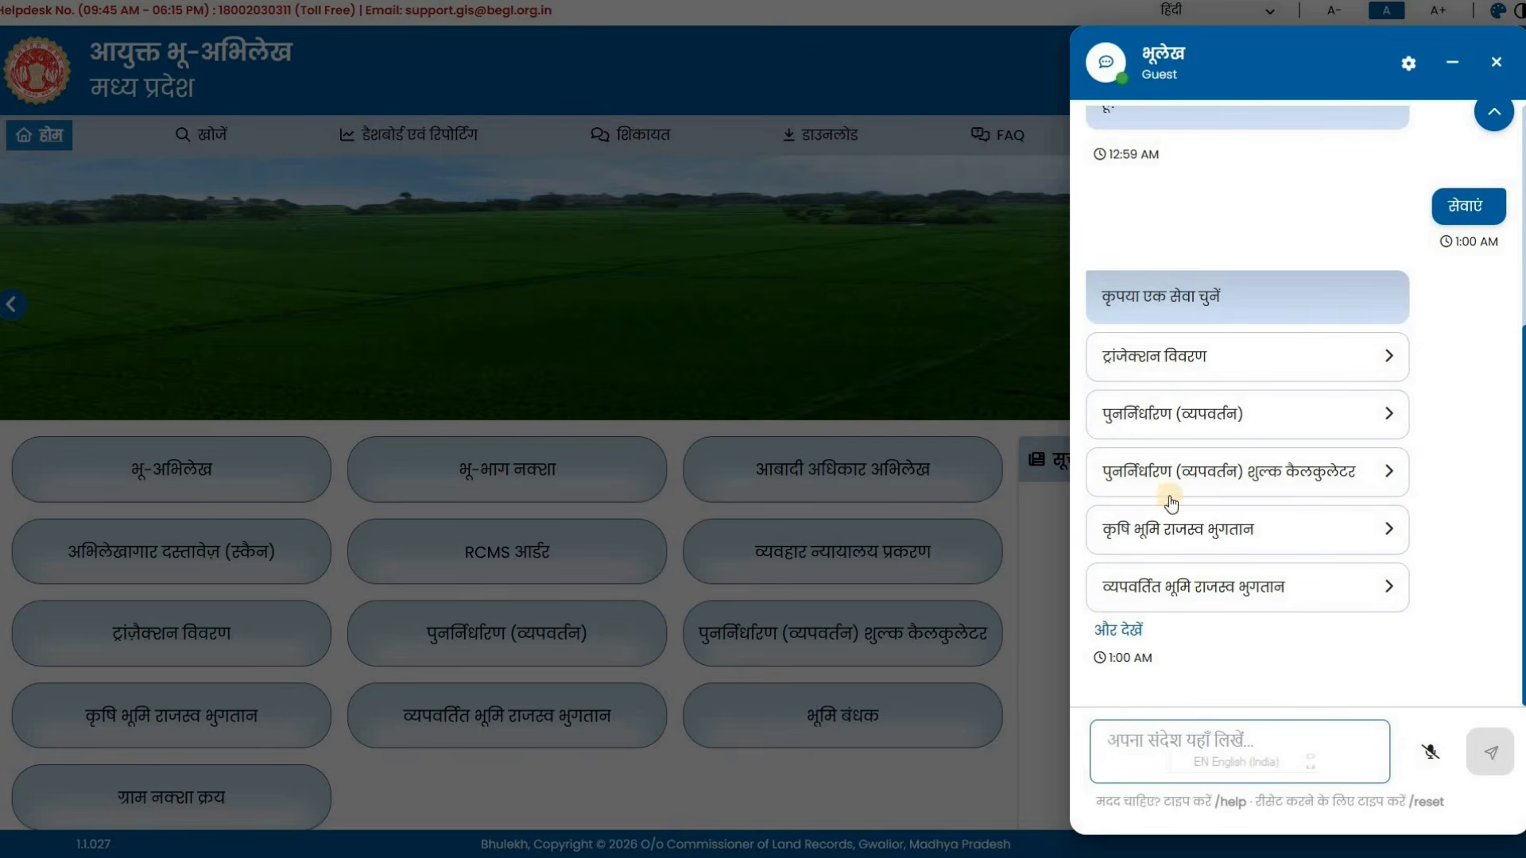
click(1128, 632)
scroll(1168, 367, down, 3)
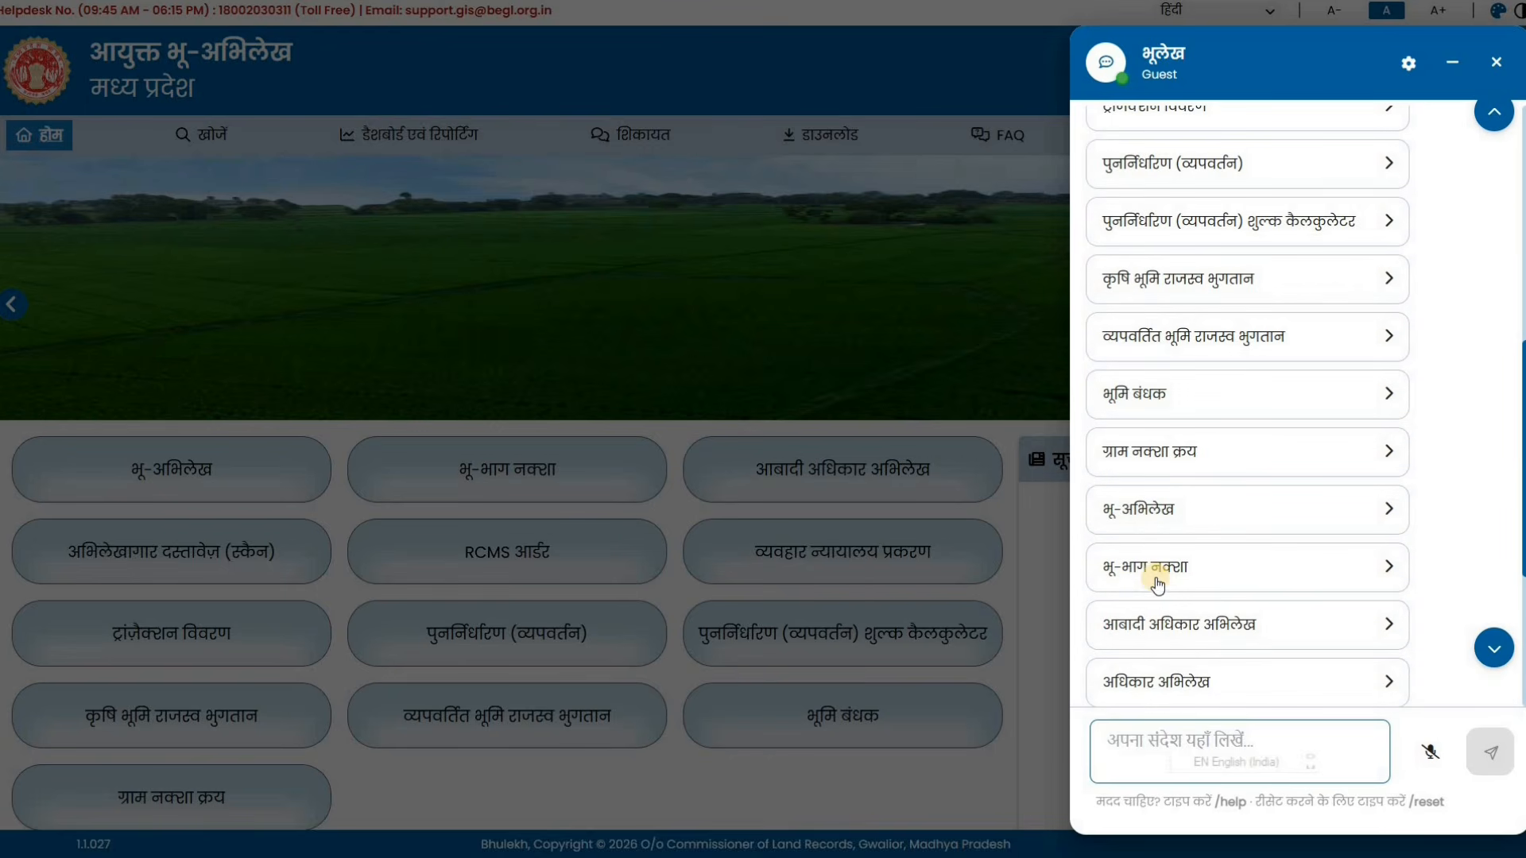
scroll(1157, 586, down, 3)
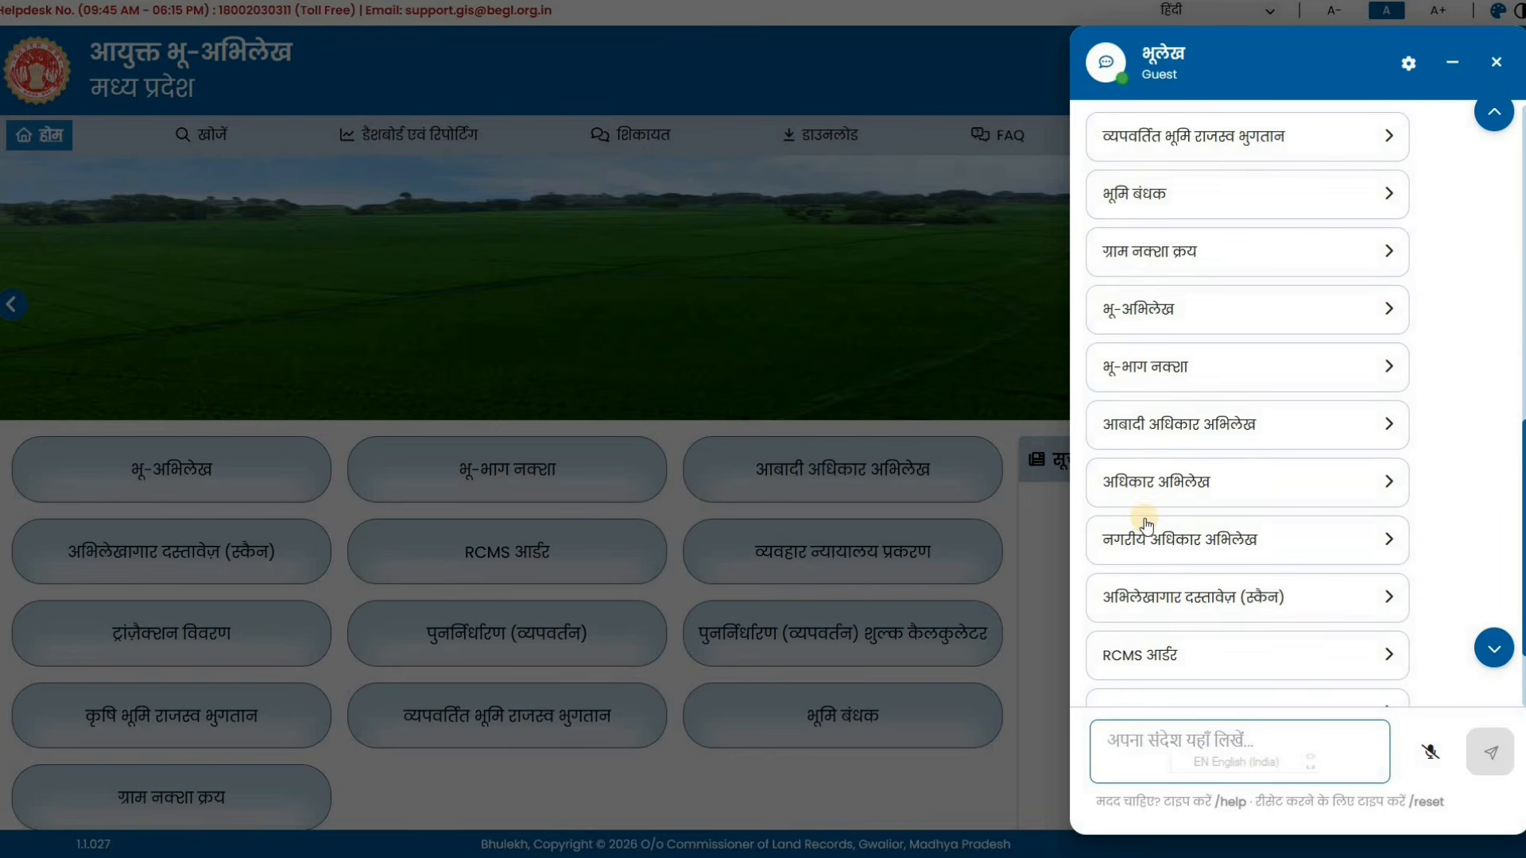
scroll(1173, 588, down, 2)
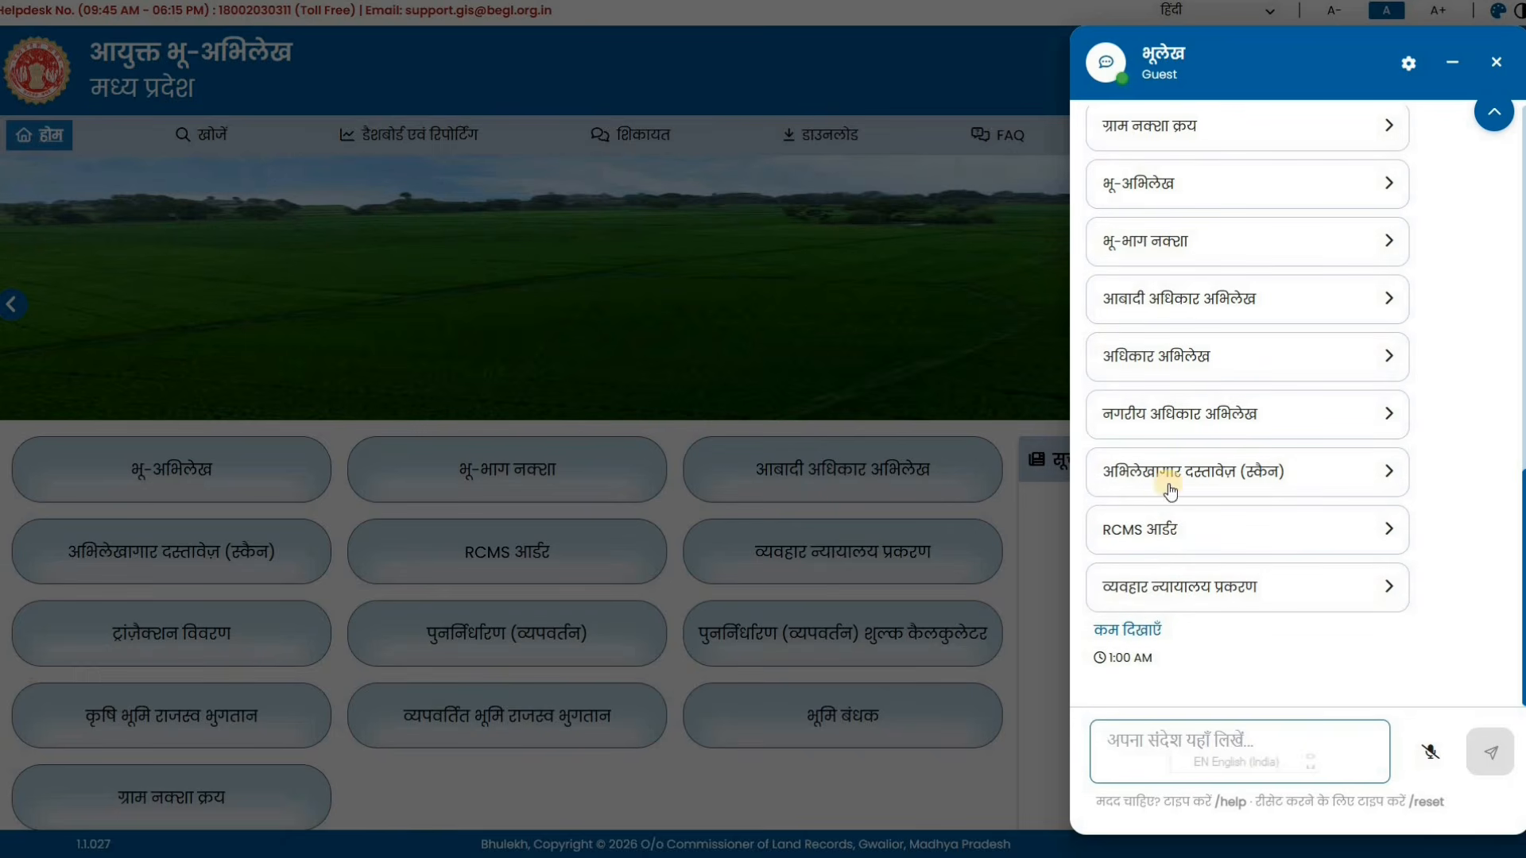
scroll(1144, 445, up, 3)
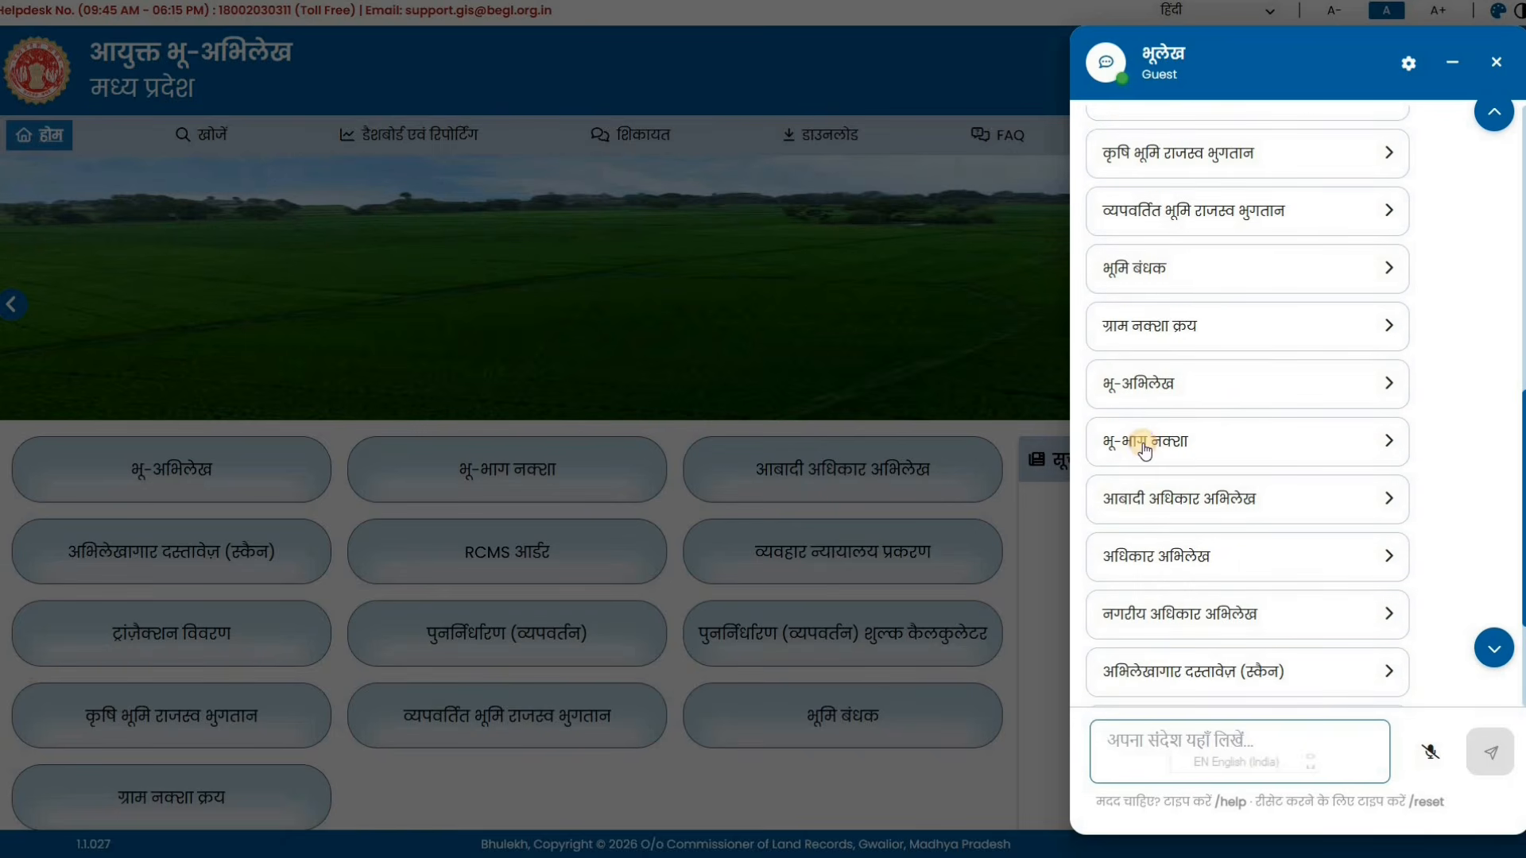
click(1142, 444)
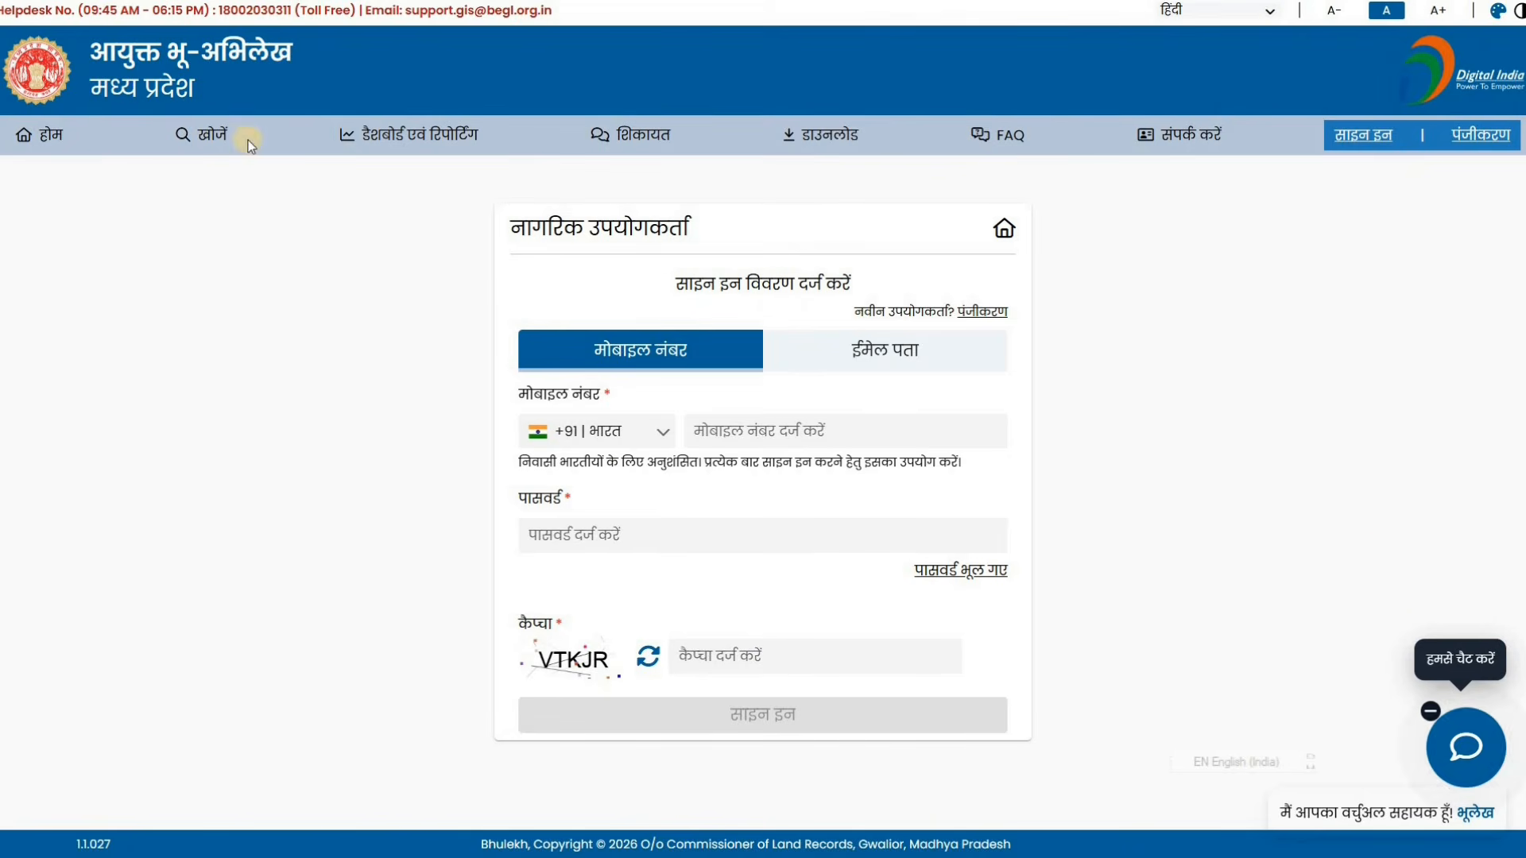
Step: Open the खोजें page, reopen the chat assistant and review the earlier conversation from start to end
click(200, 134)
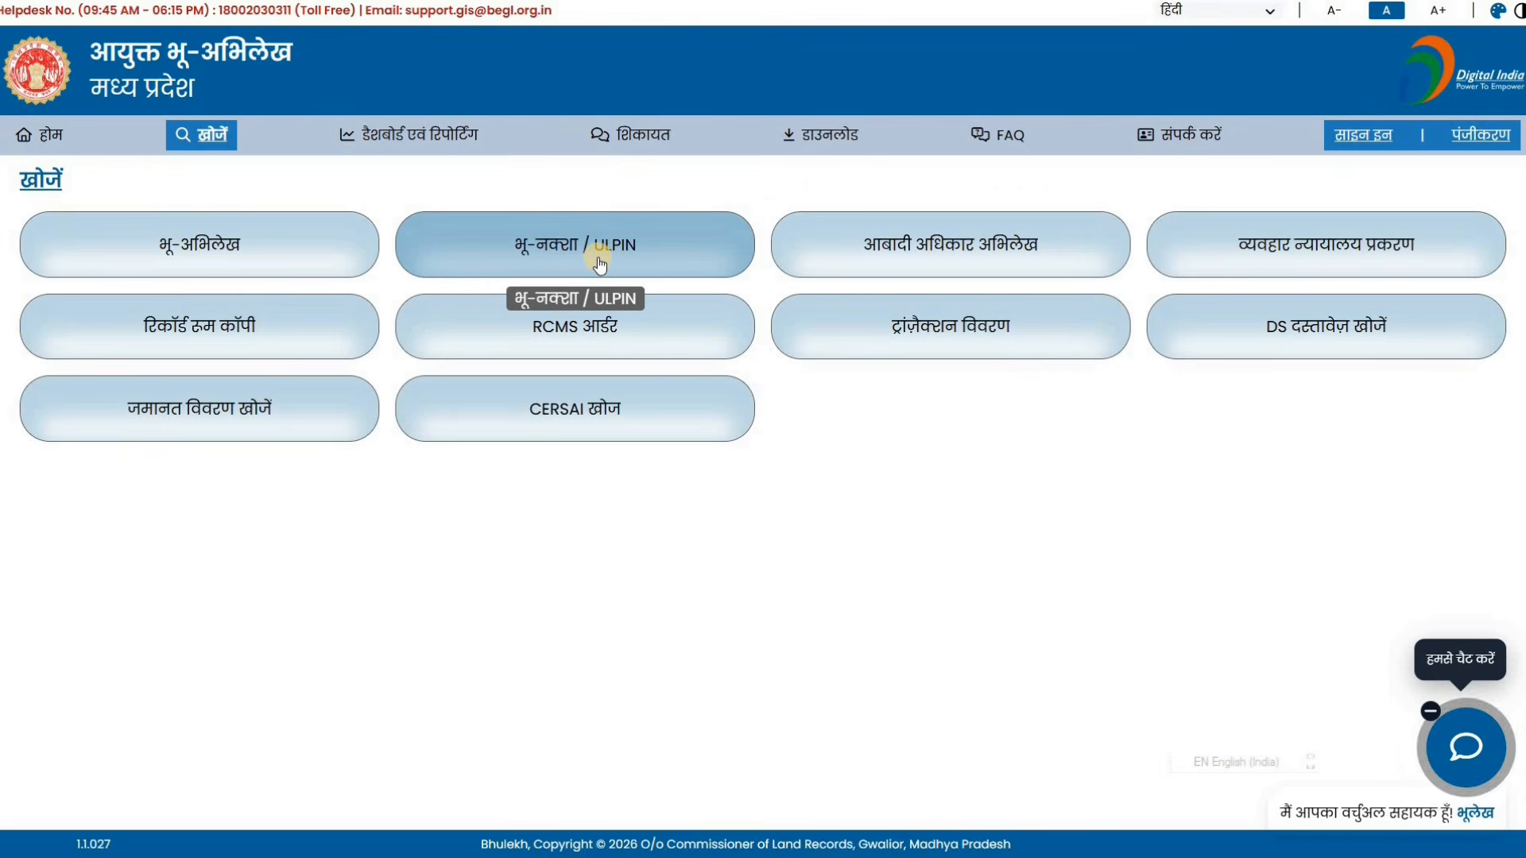
click(1459, 731)
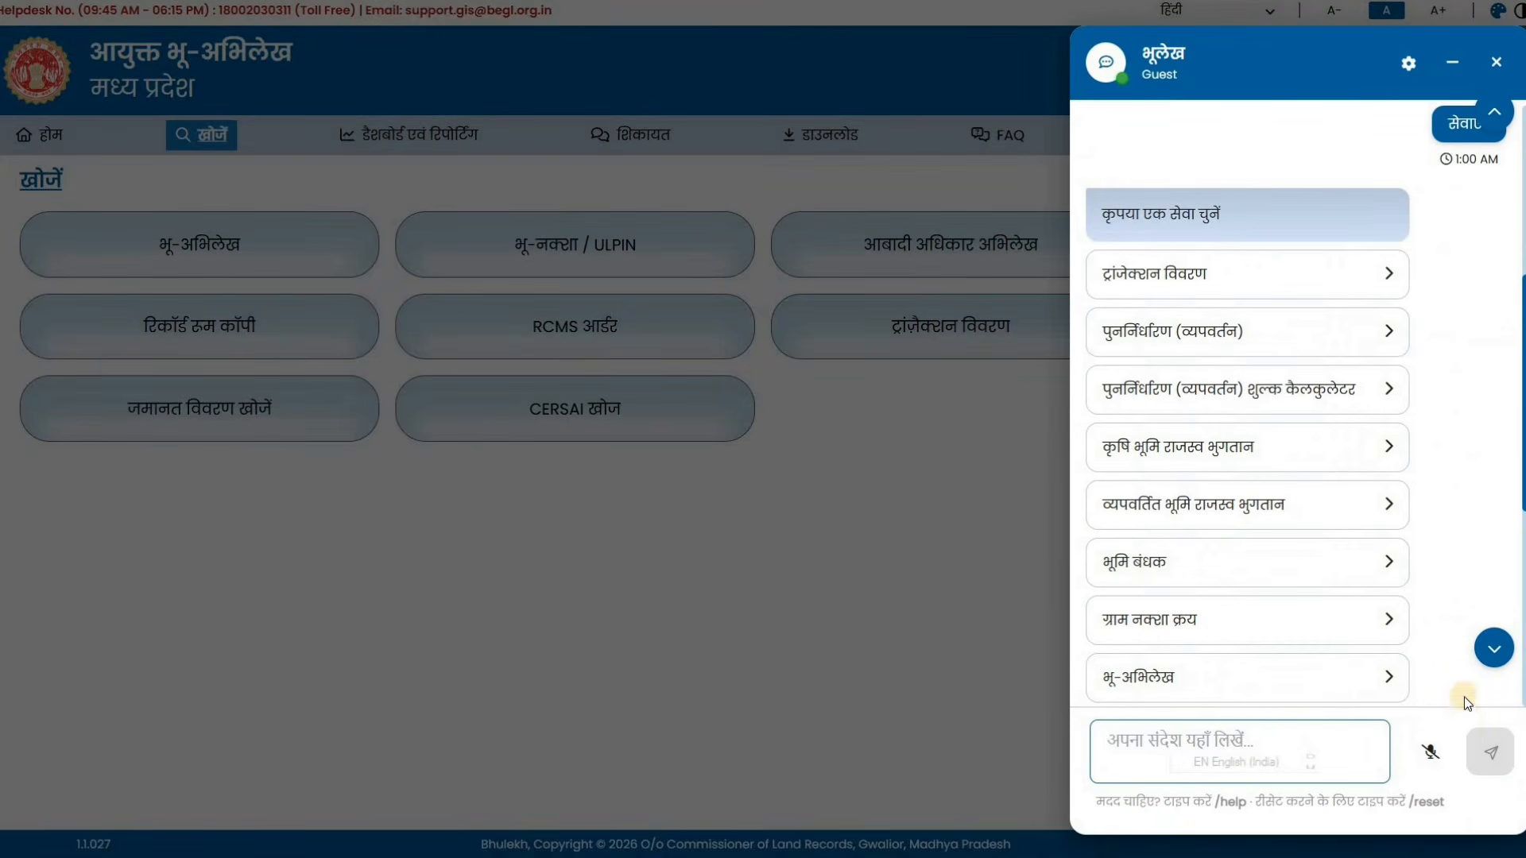
scroll(1486, 619, up, 5)
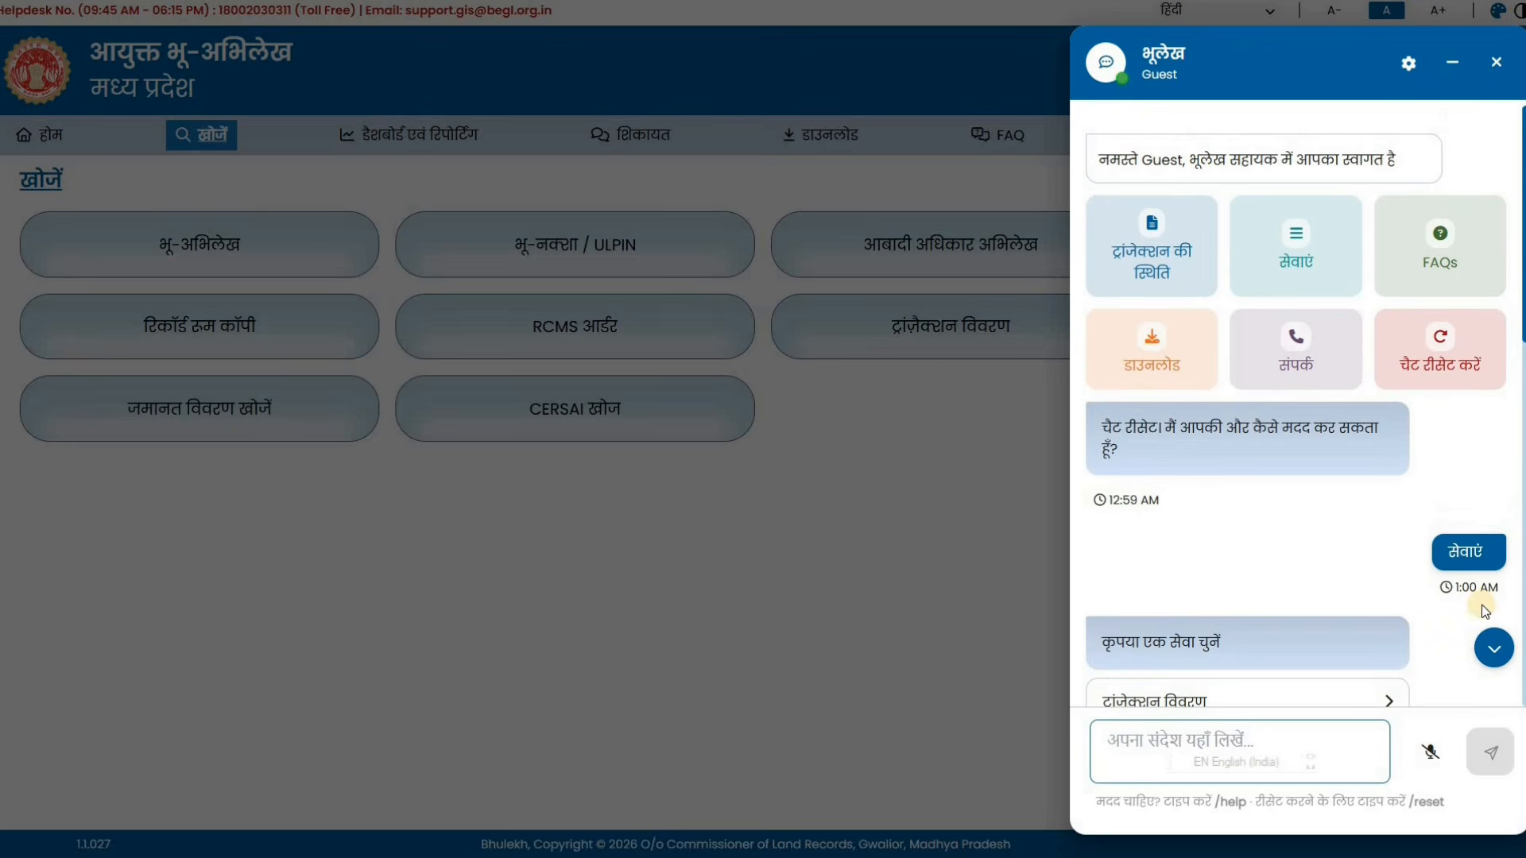
click(1494, 649)
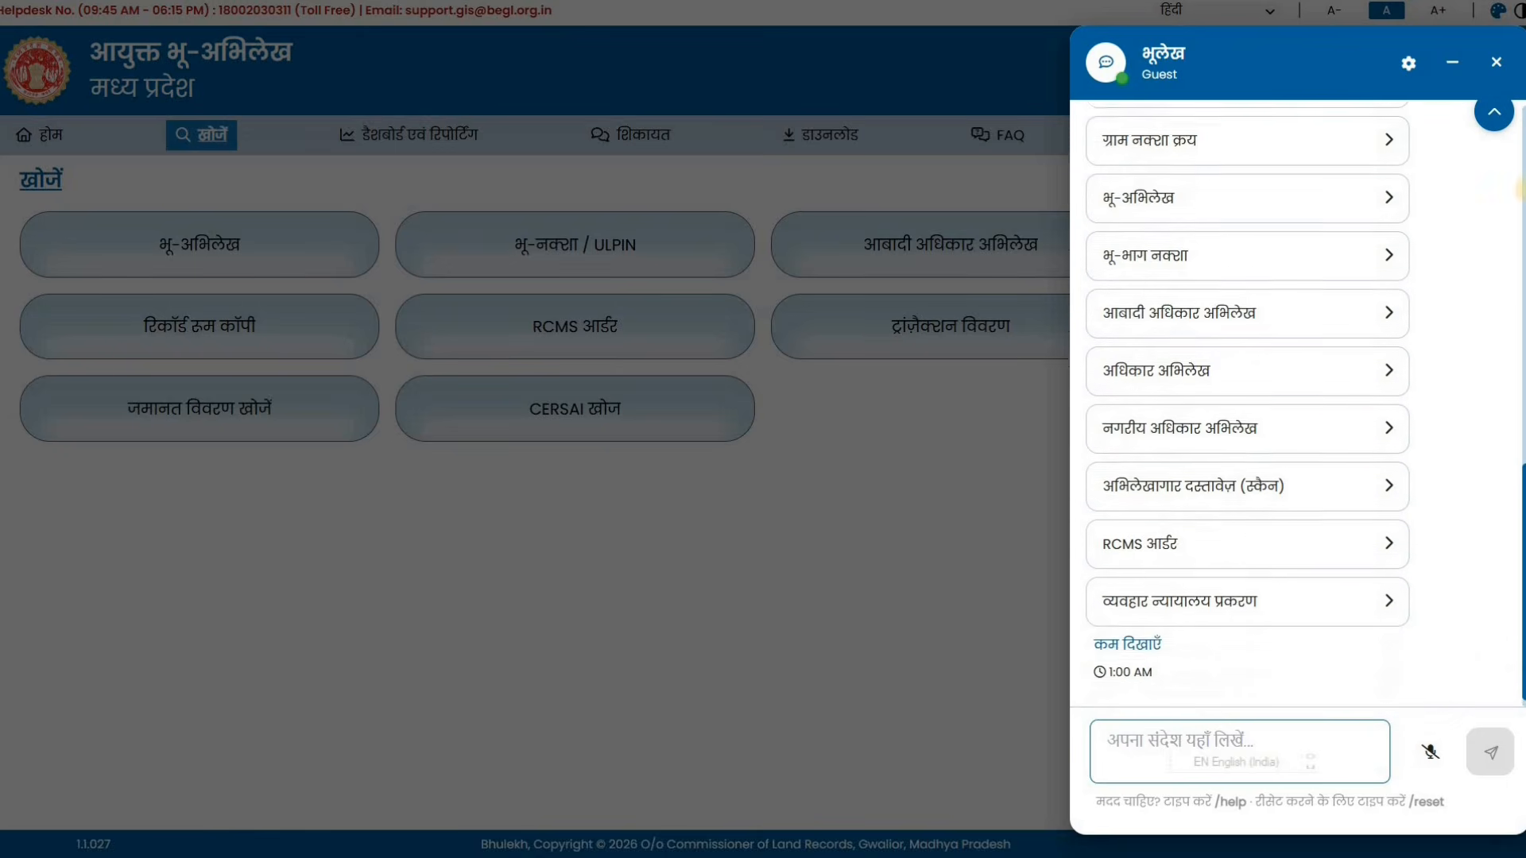
click(1493, 112)
Step: Toggle the assistant's सूचनाएँ sound setting and end the chat session
click(1408, 64)
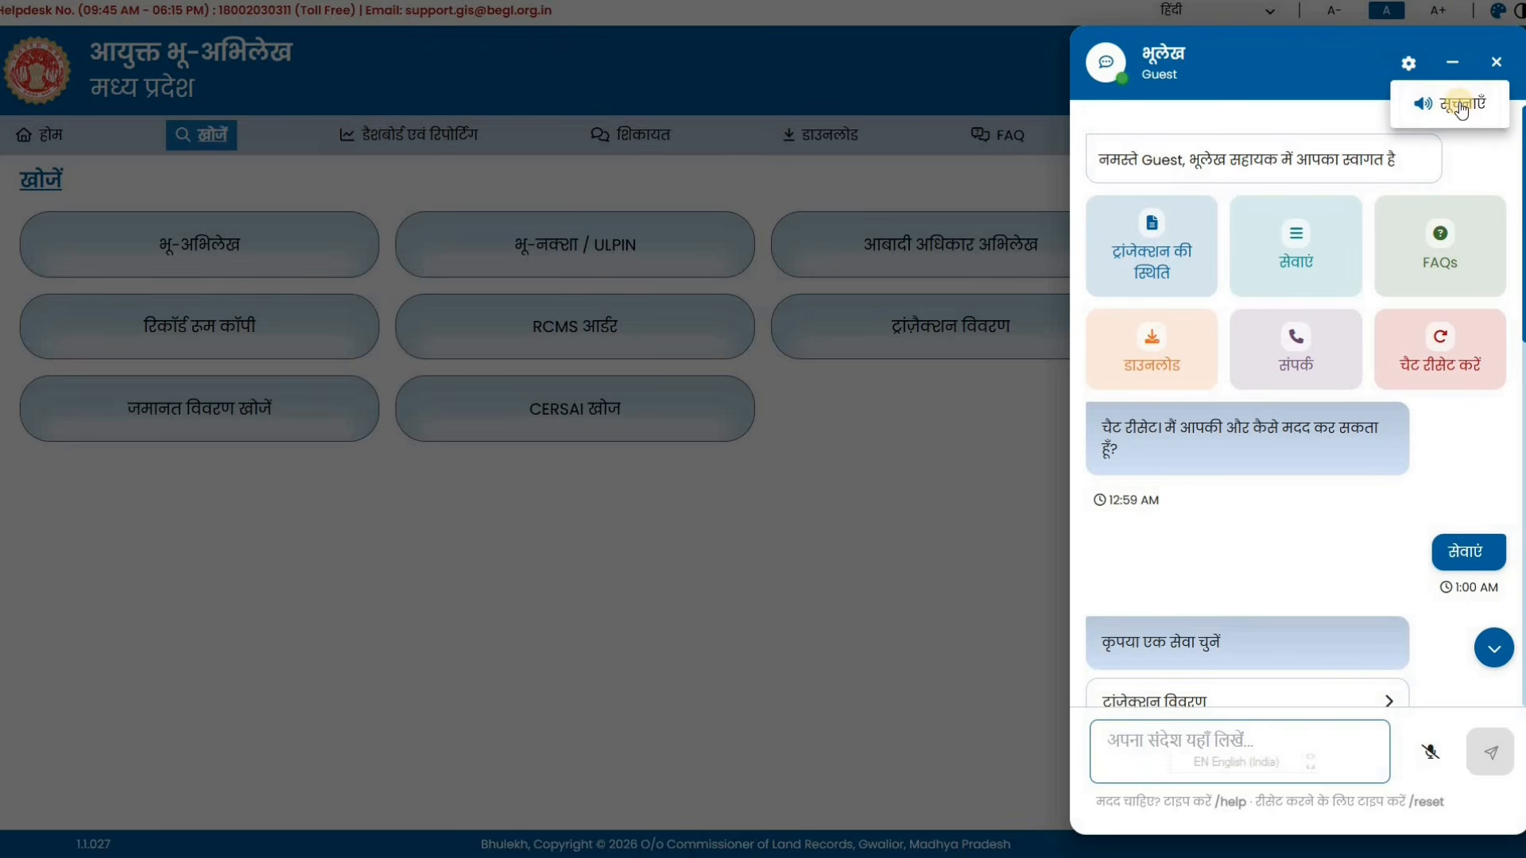
click(1461, 106)
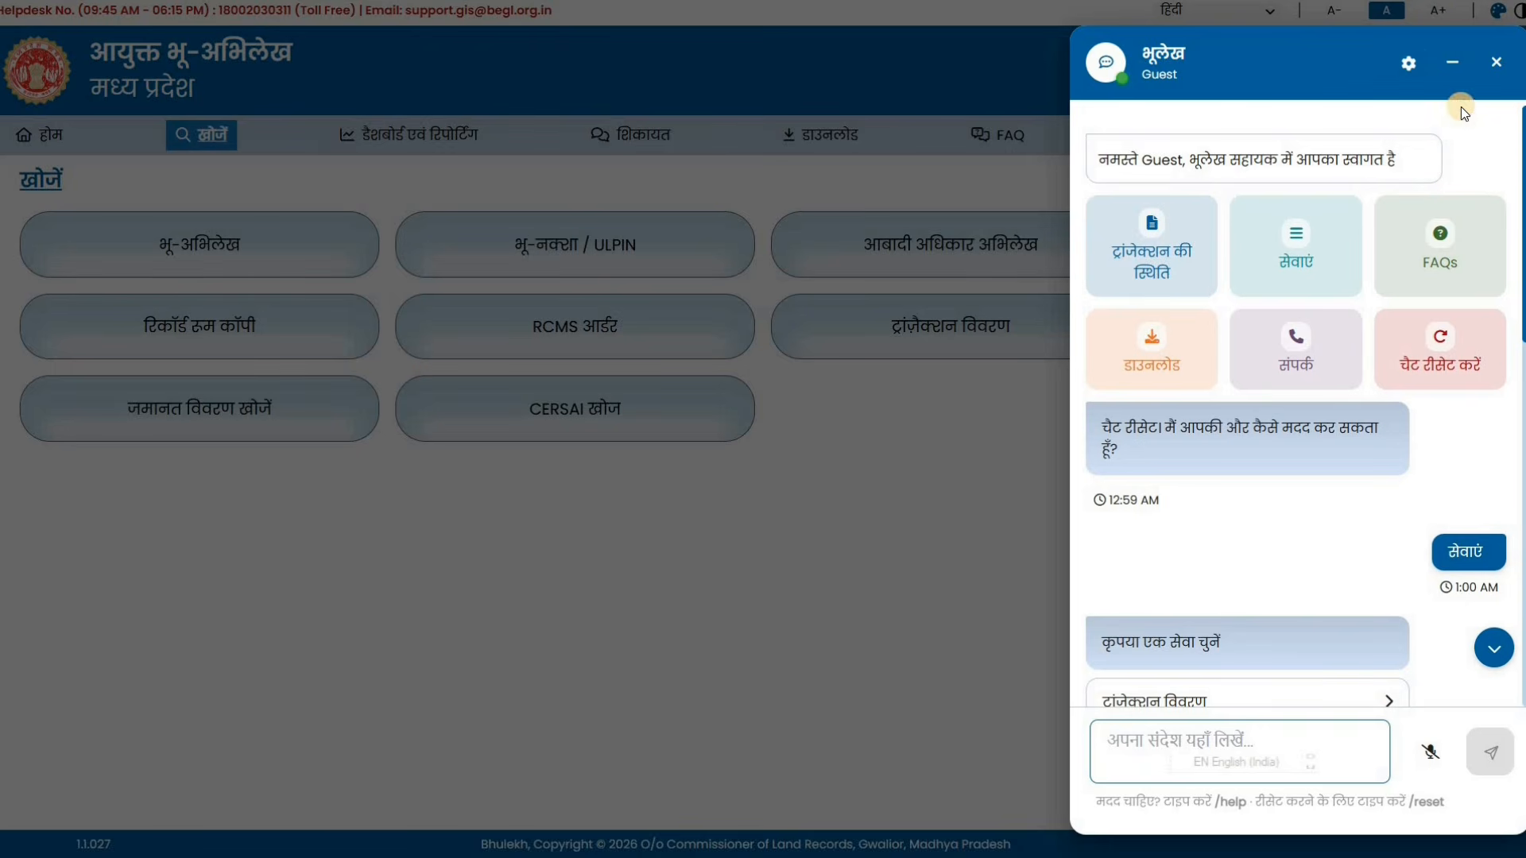
scroll(1294, 531, down, 1)
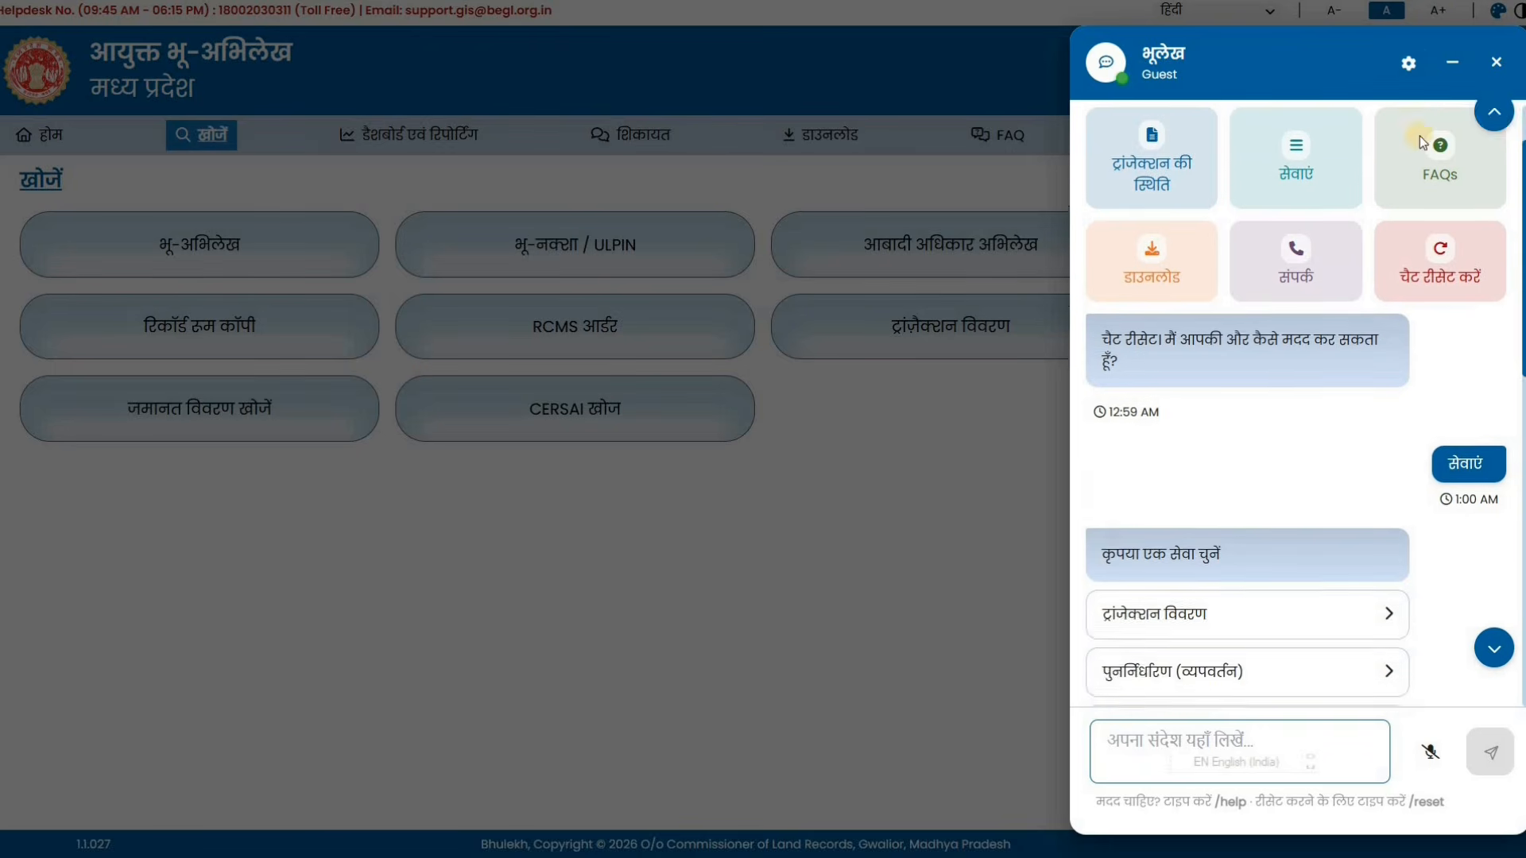
scroll(1446, 120, up, 1)
click(1498, 57)
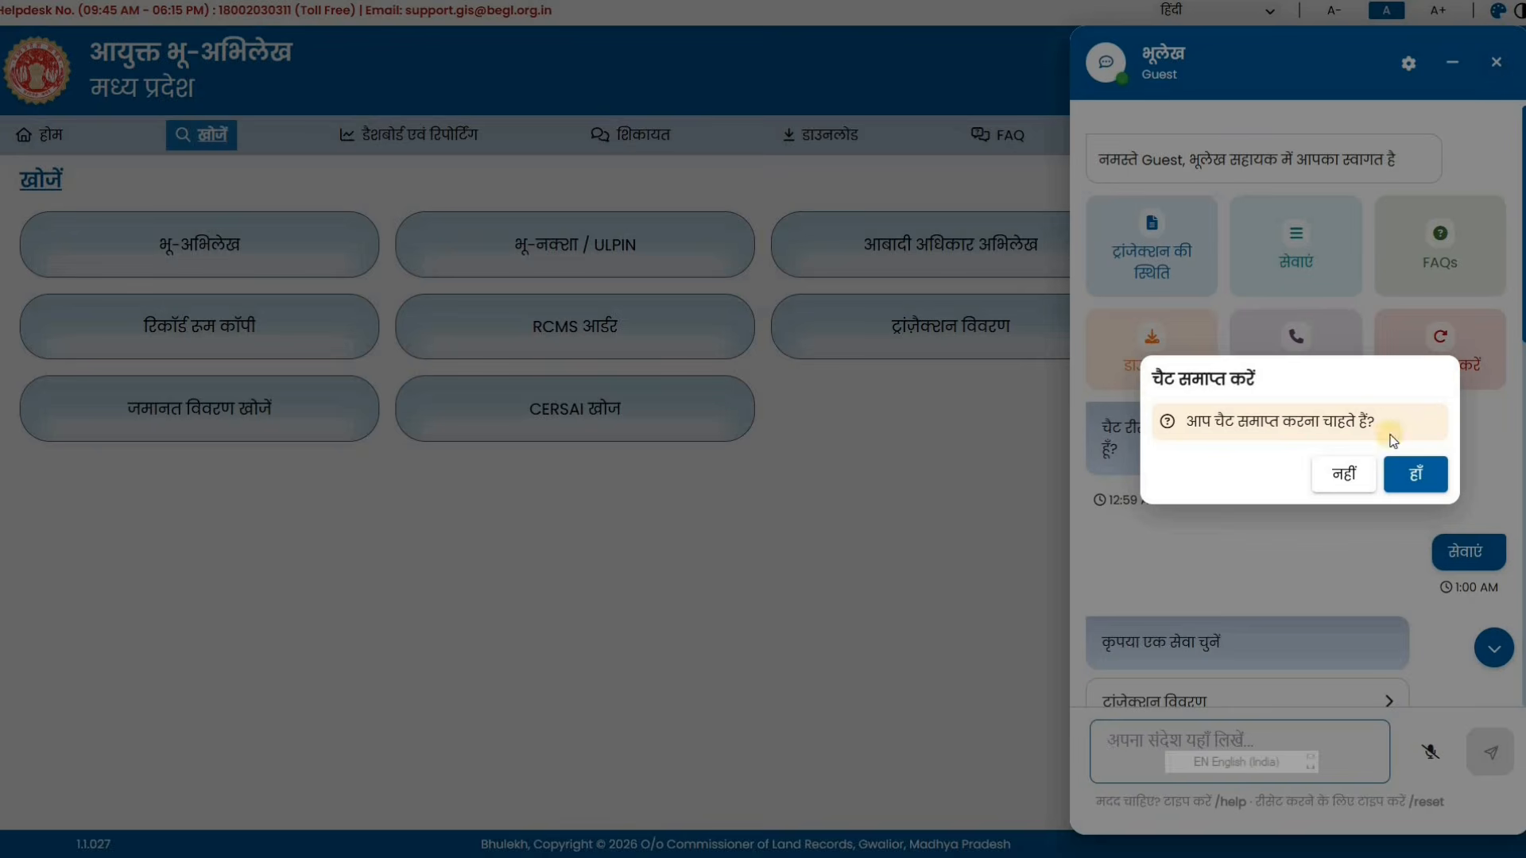
click(1412, 480)
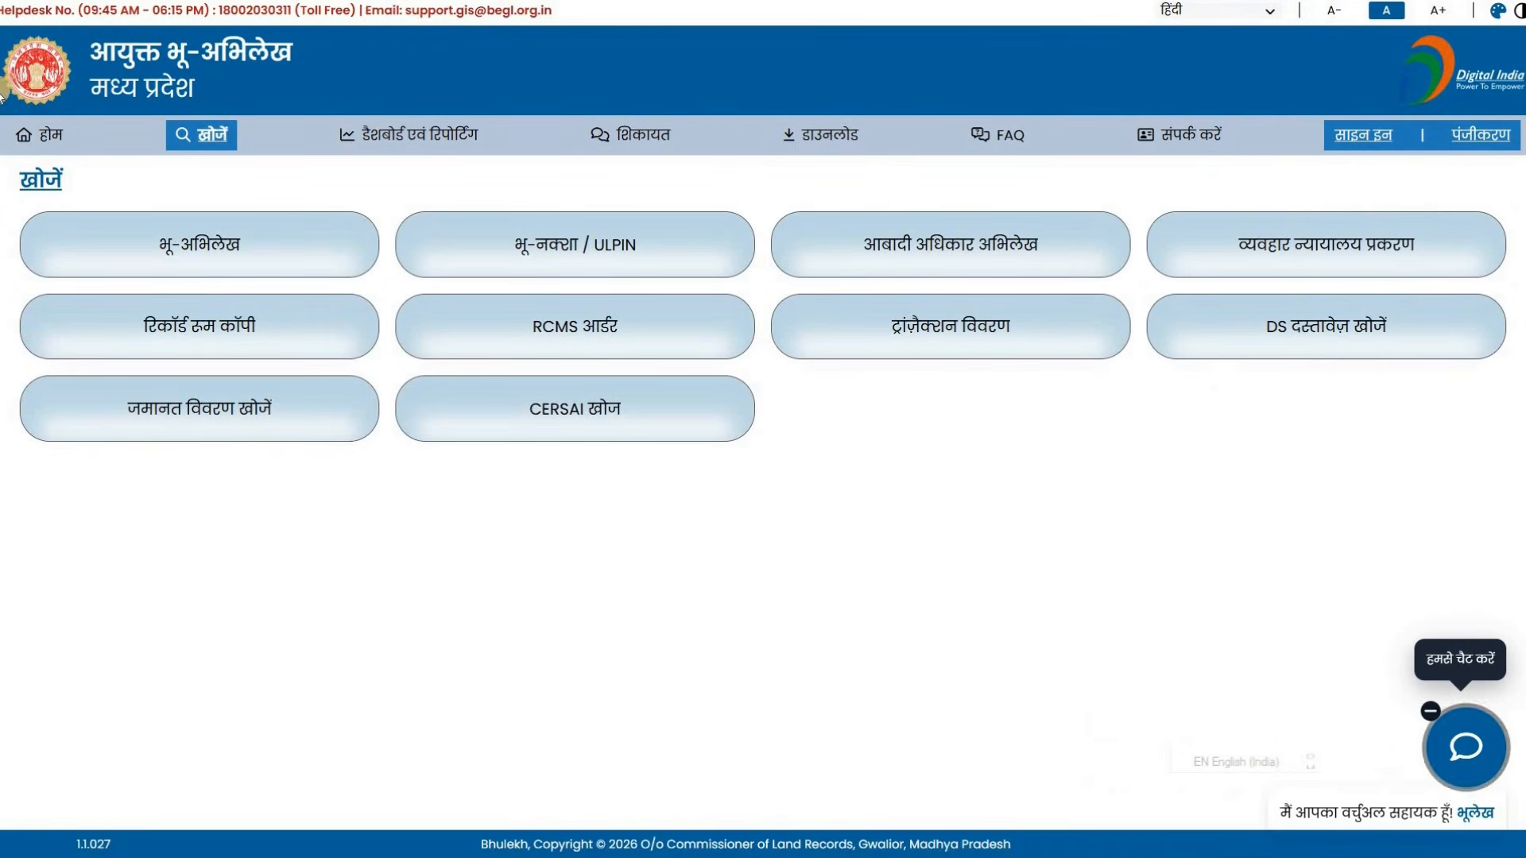
Step: View the भू-अभिलेख plot search form and return to the portal's home page
click(48, 143)
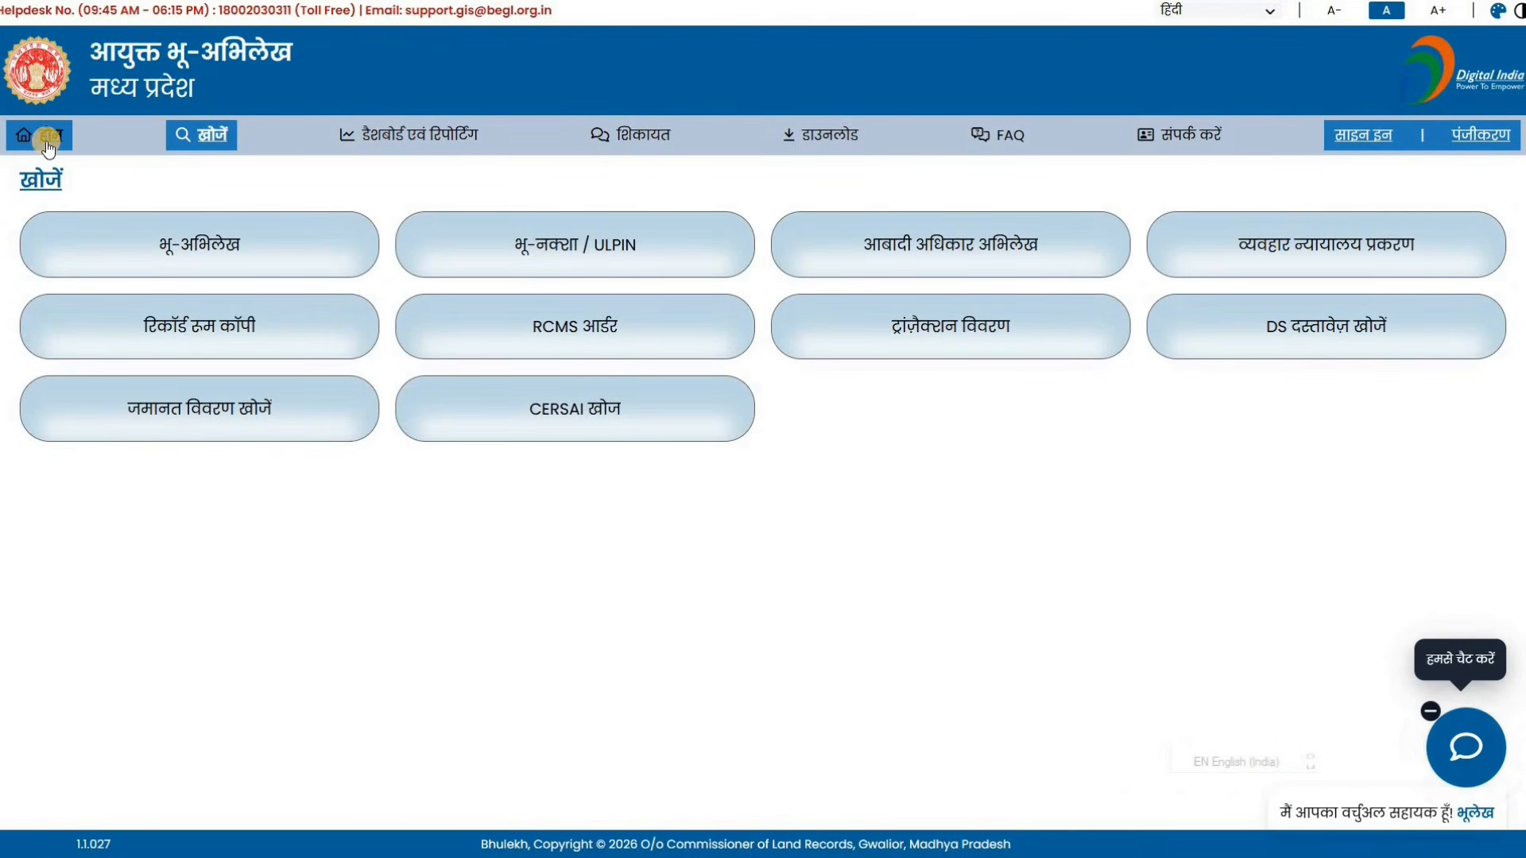
click(171, 244)
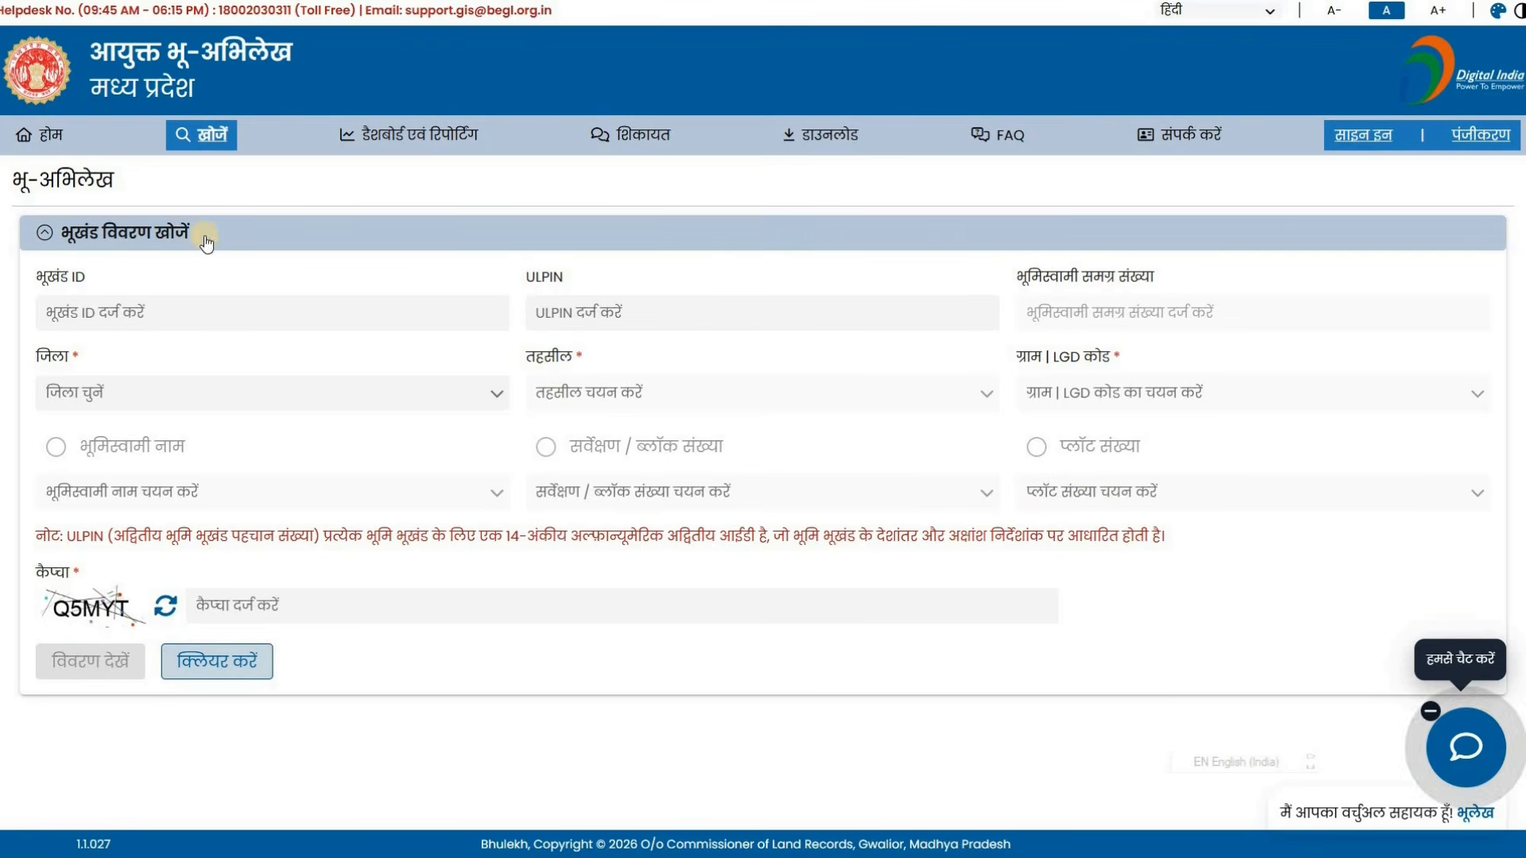
click(32, 147)
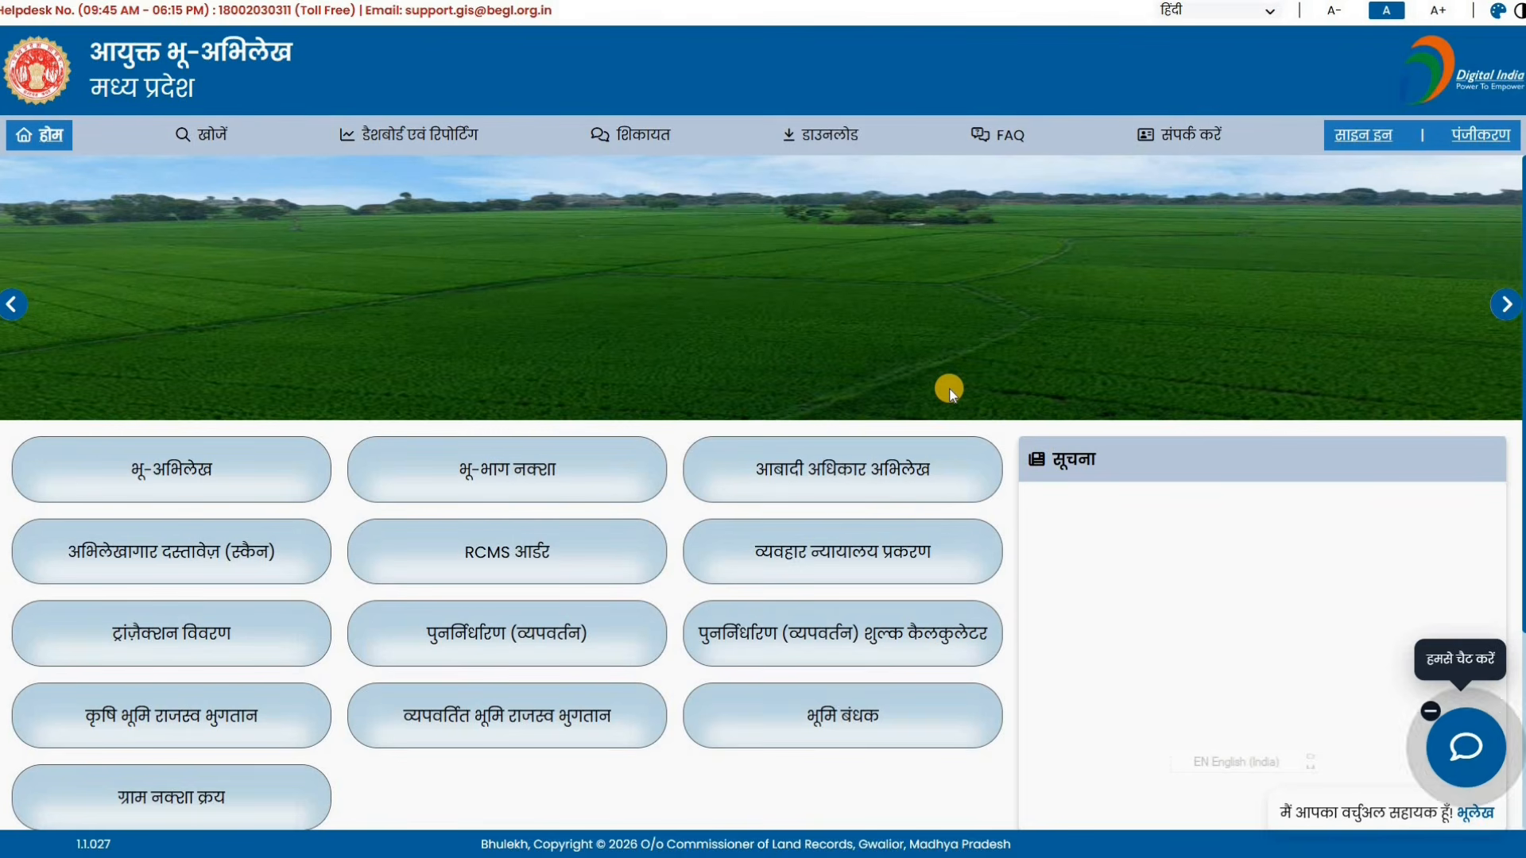
click(721, 437)
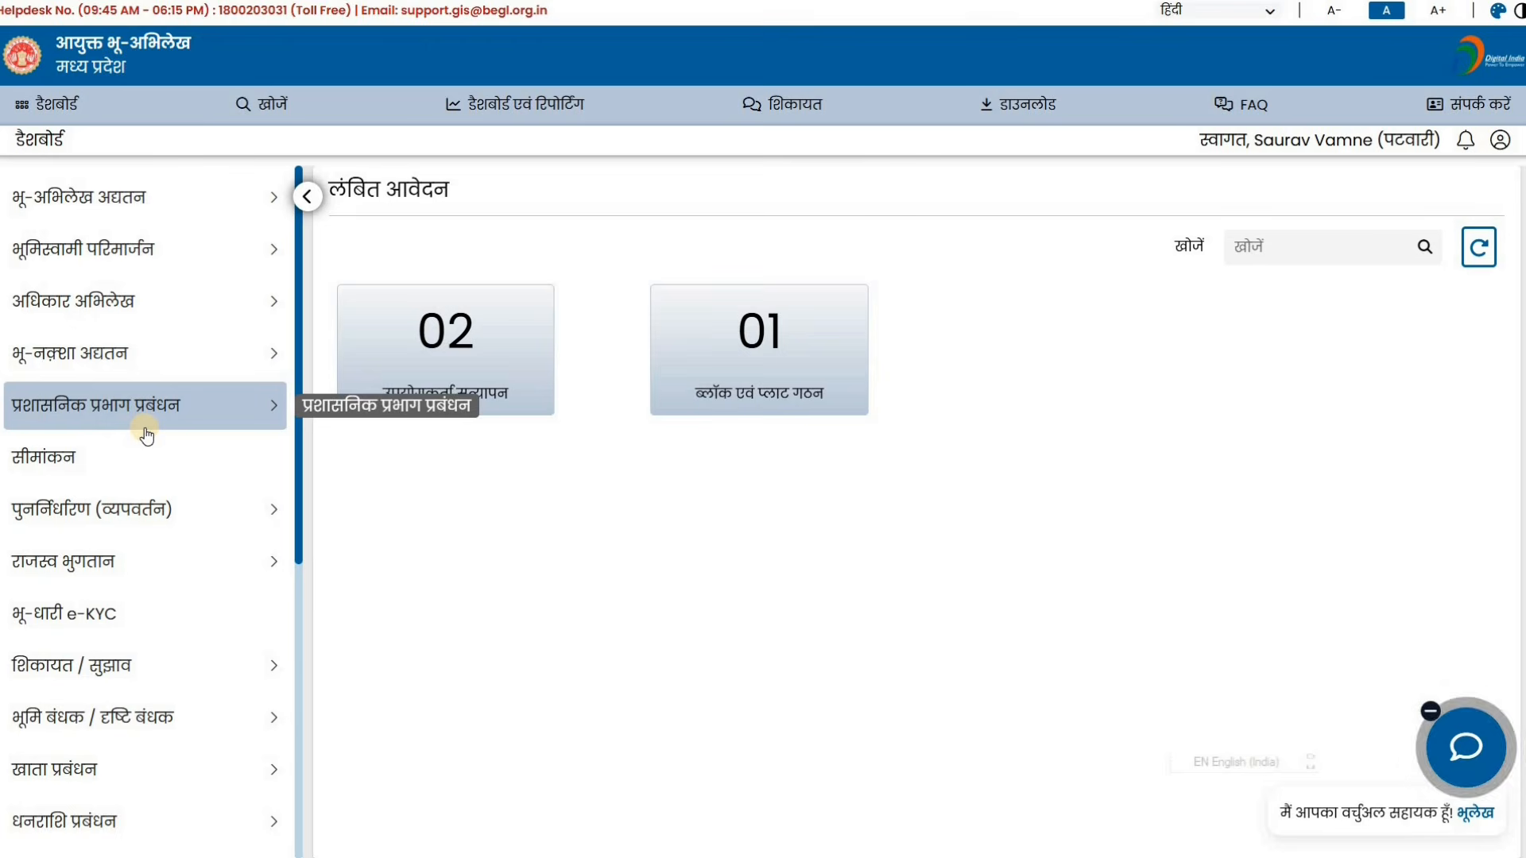
Step: Start the chat assistant from the signed-in dashboard and pass the security verification with the displayed captcha code
click(1459, 743)
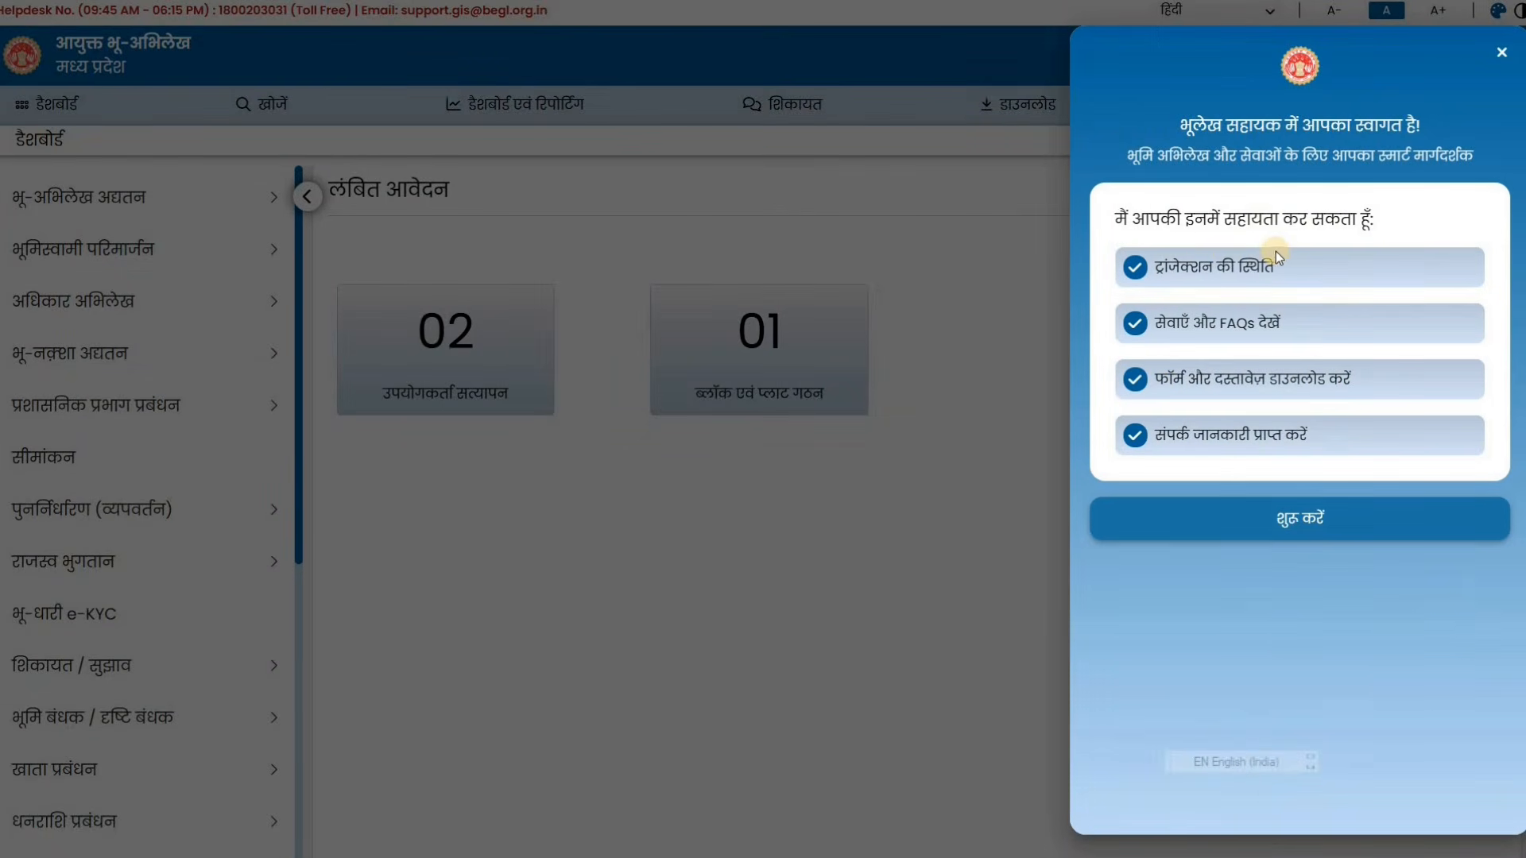
click(1094, 487)
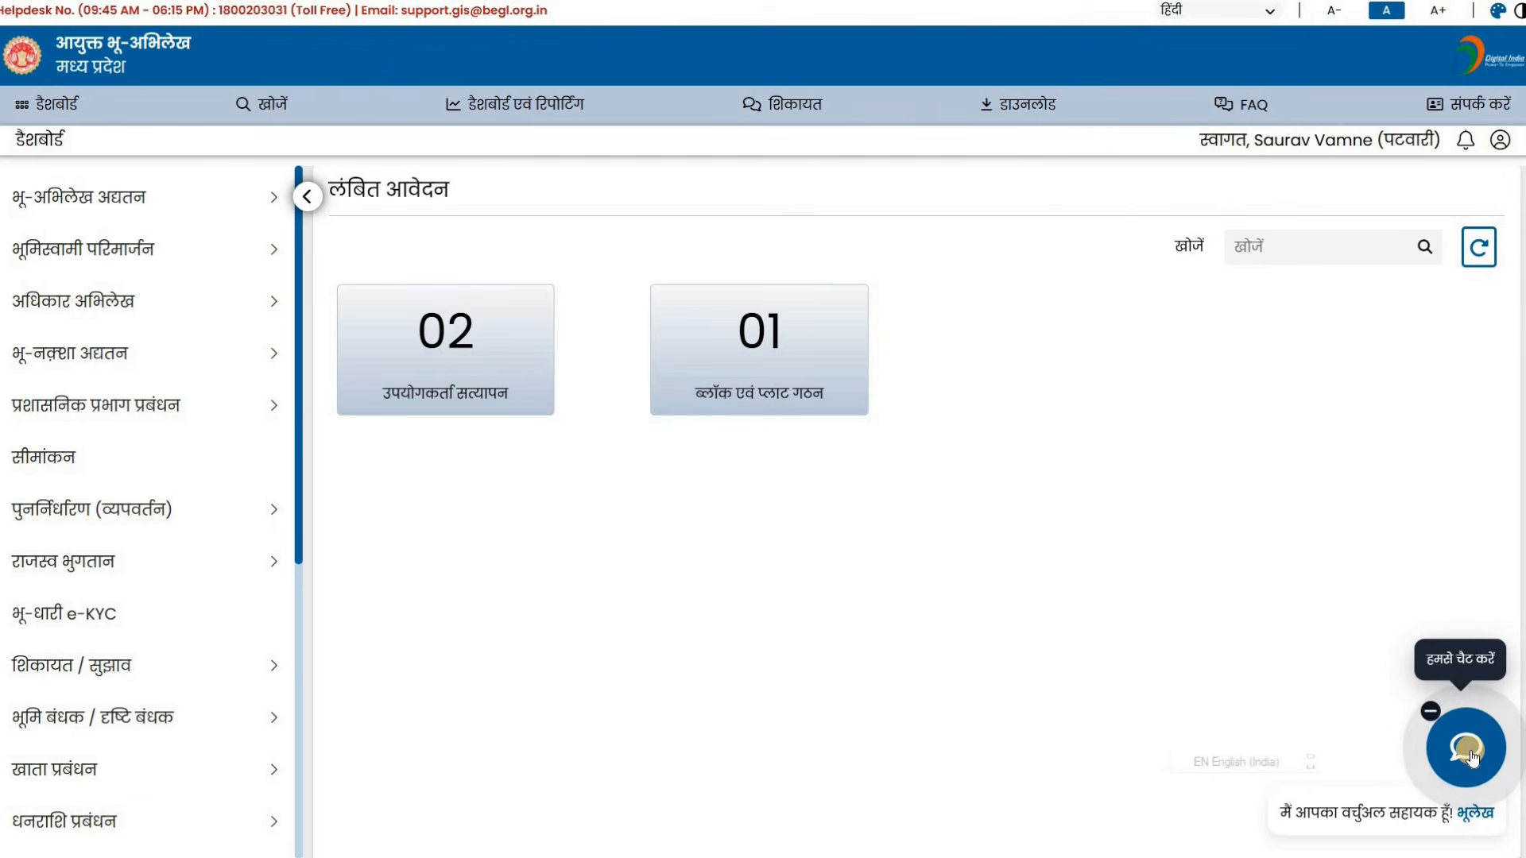
click(1470, 750)
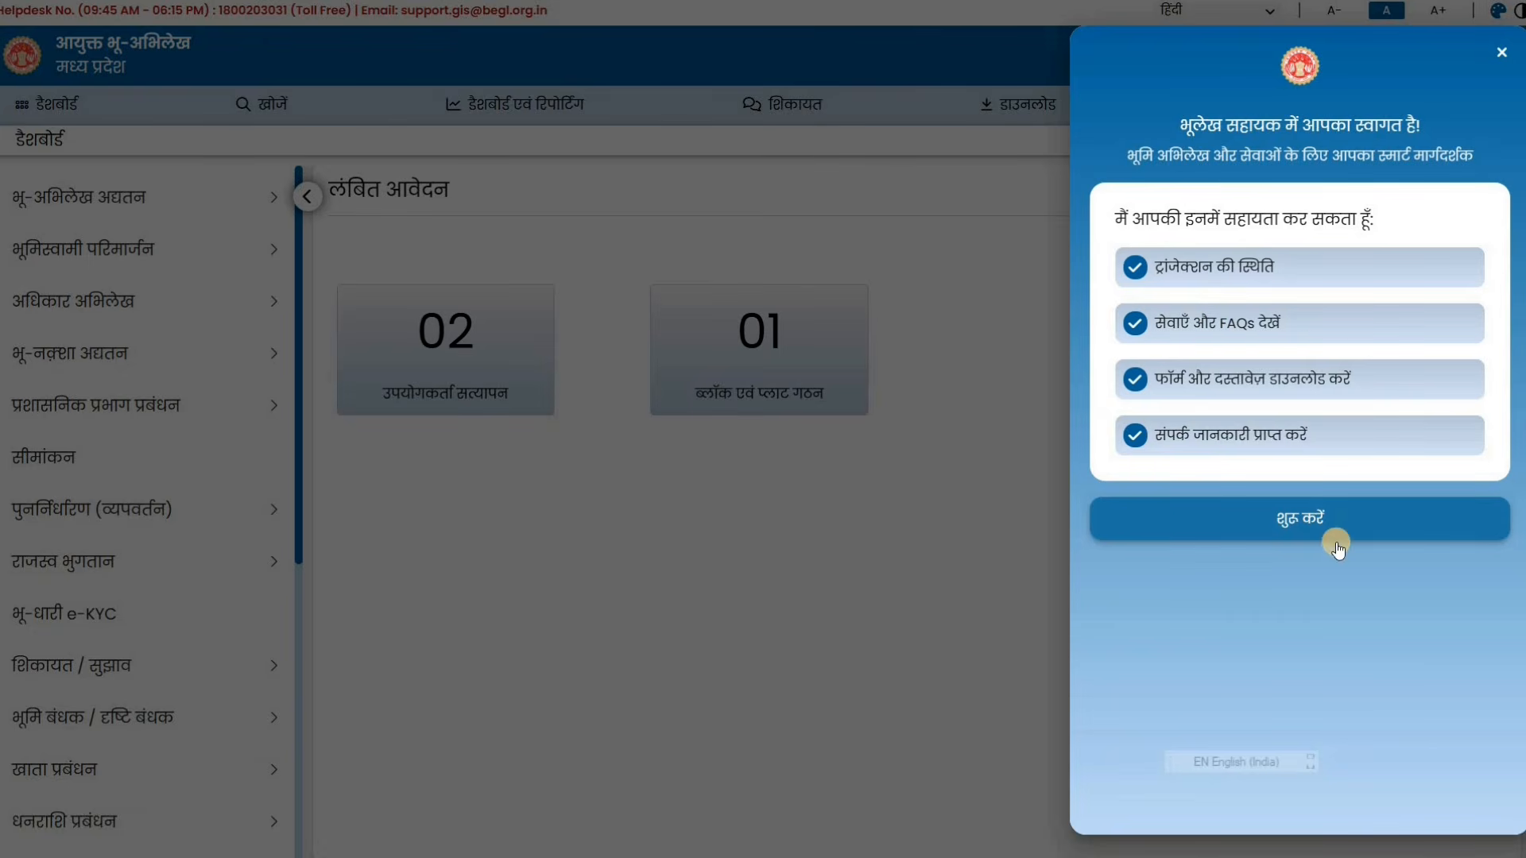
click(1280, 527)
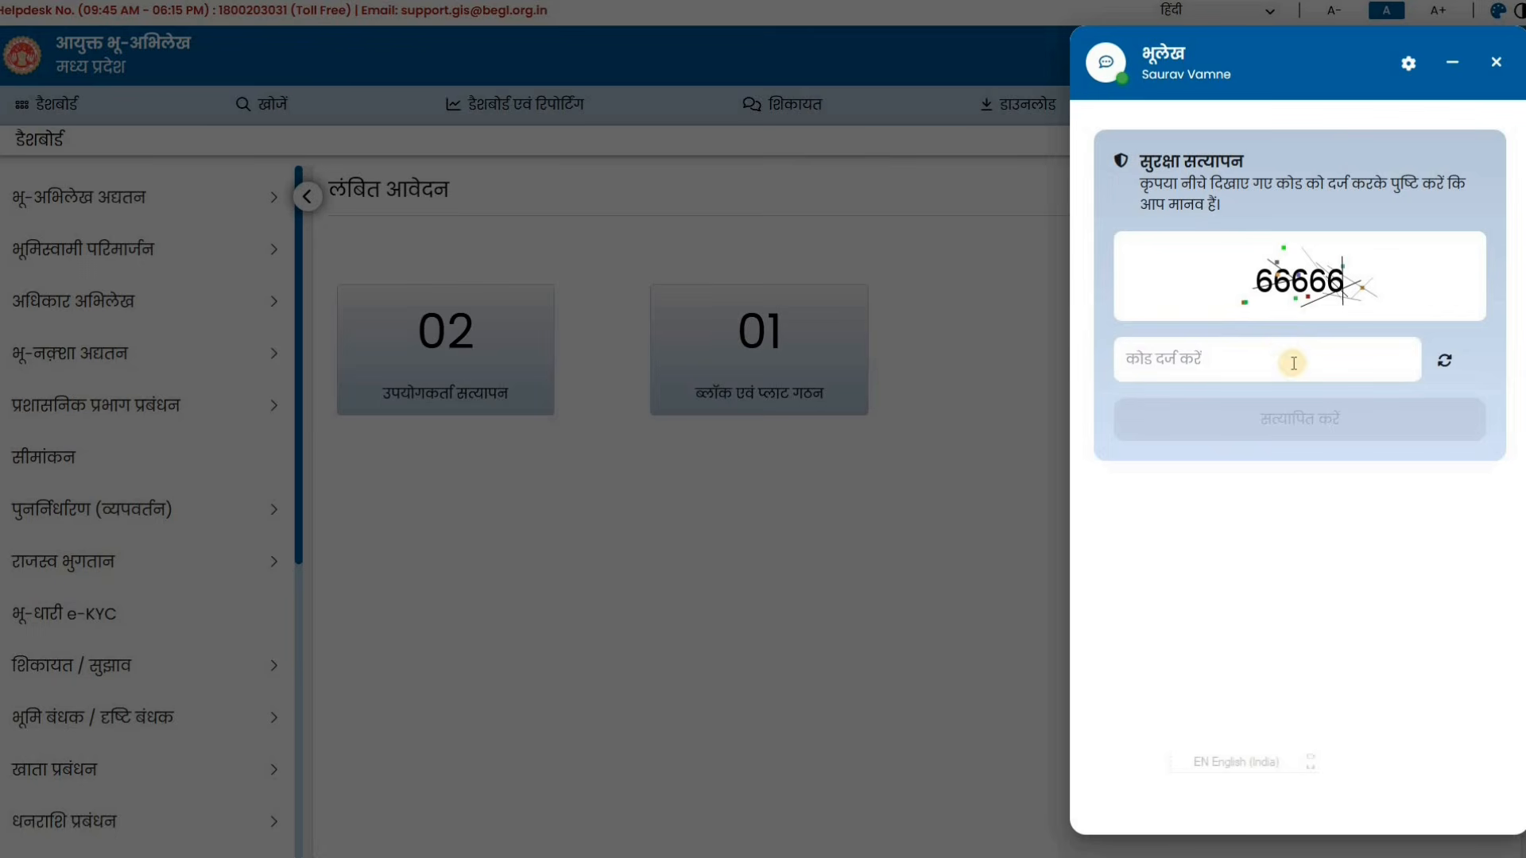
text(66666)
click(1284, 416)
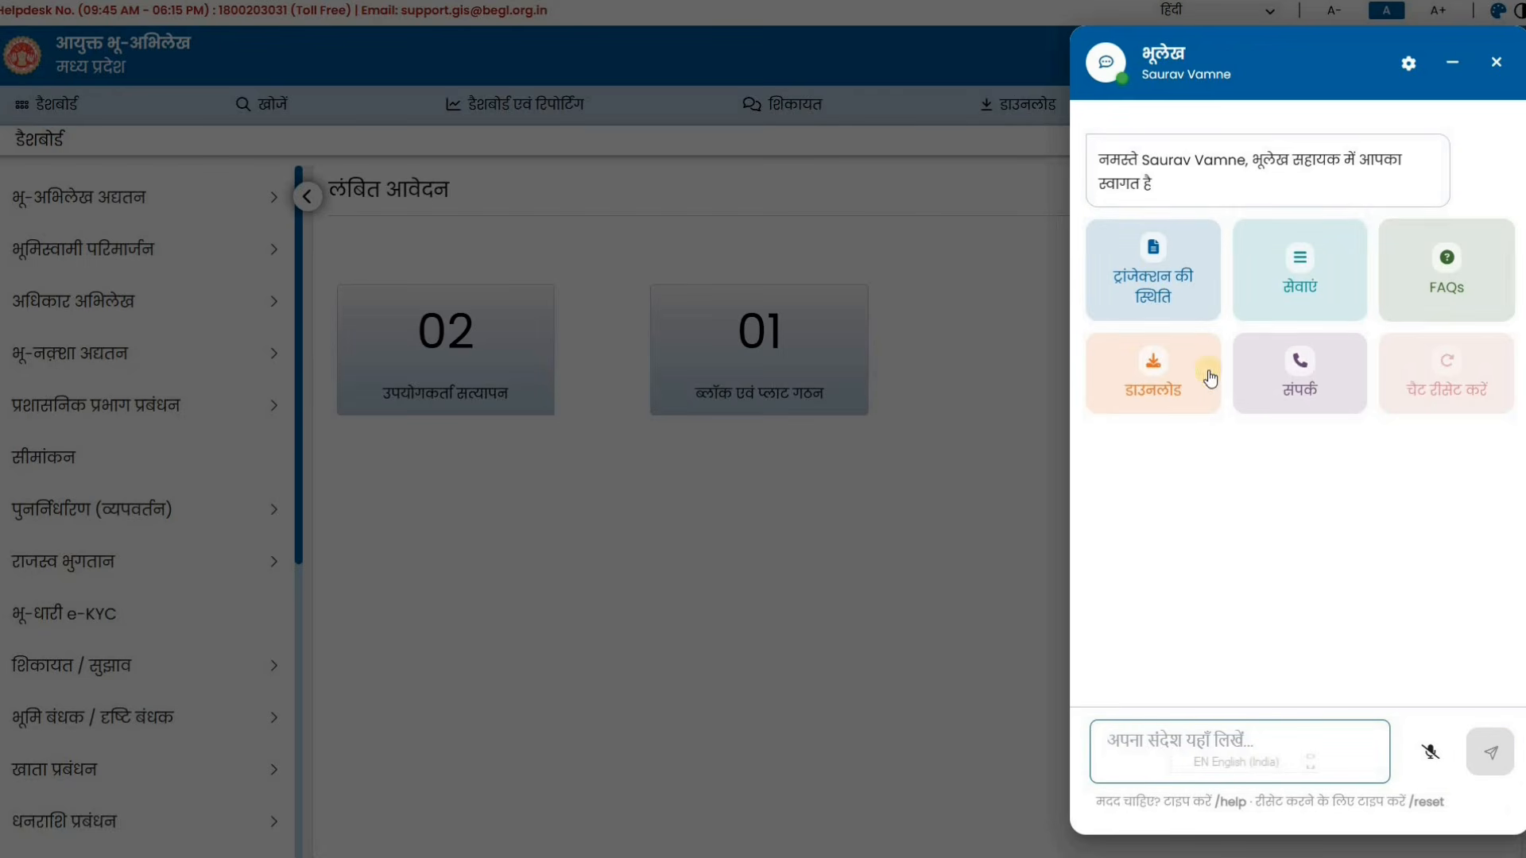
Step: Request डाउनलोड in the chat and look through the offered download categories
click(1154, 386)
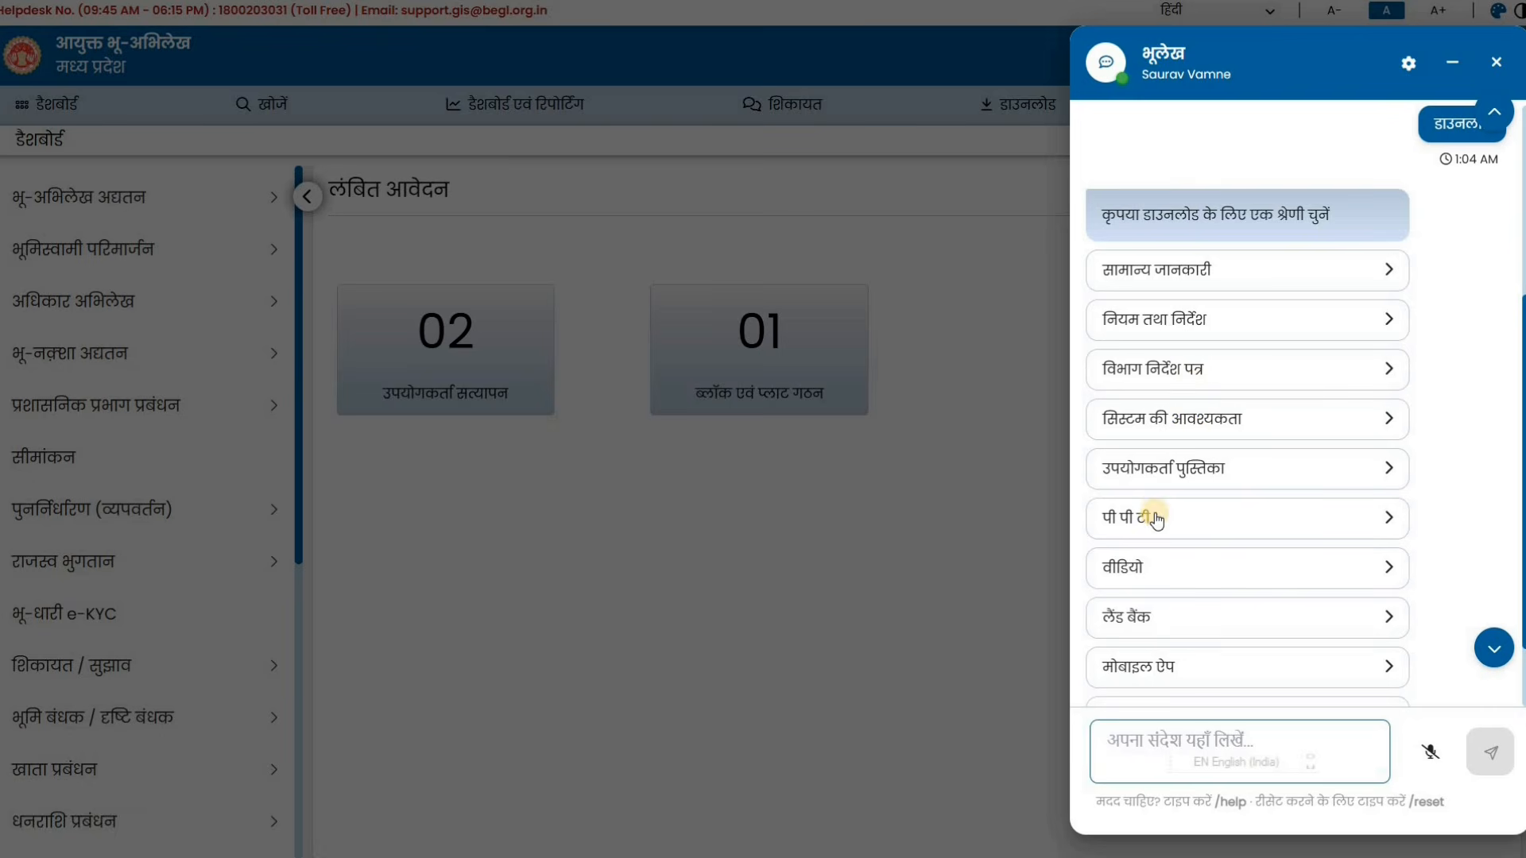
scroll(1156, 515, down, 1)
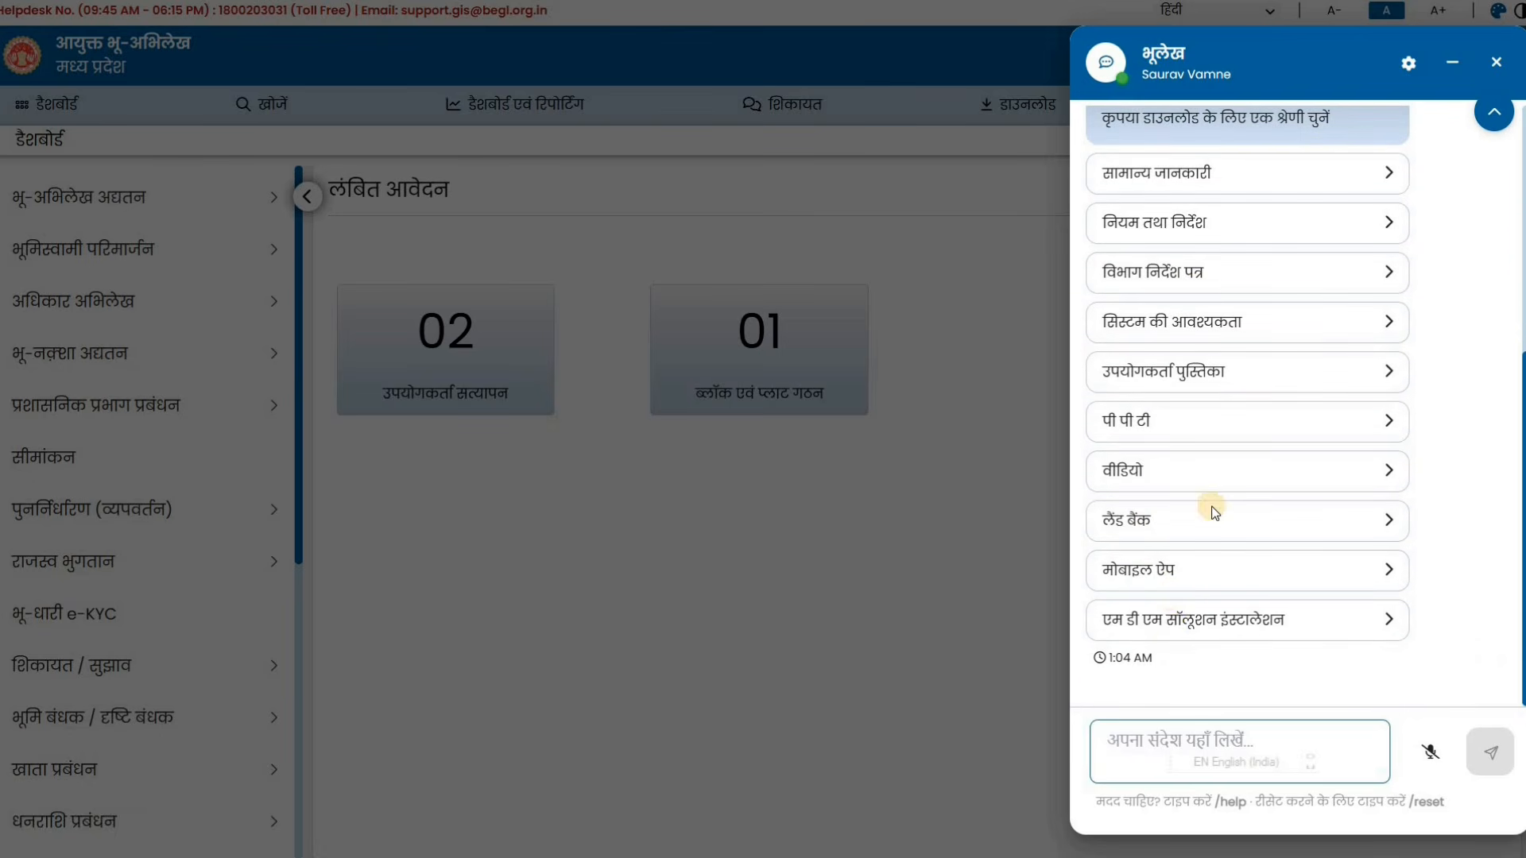
scroll(1209, 504, up, 4)
scroll(1209, 504, down, 4)
scroll(1174, 395, up, 1)
scroll(1174, 395, up, 1)
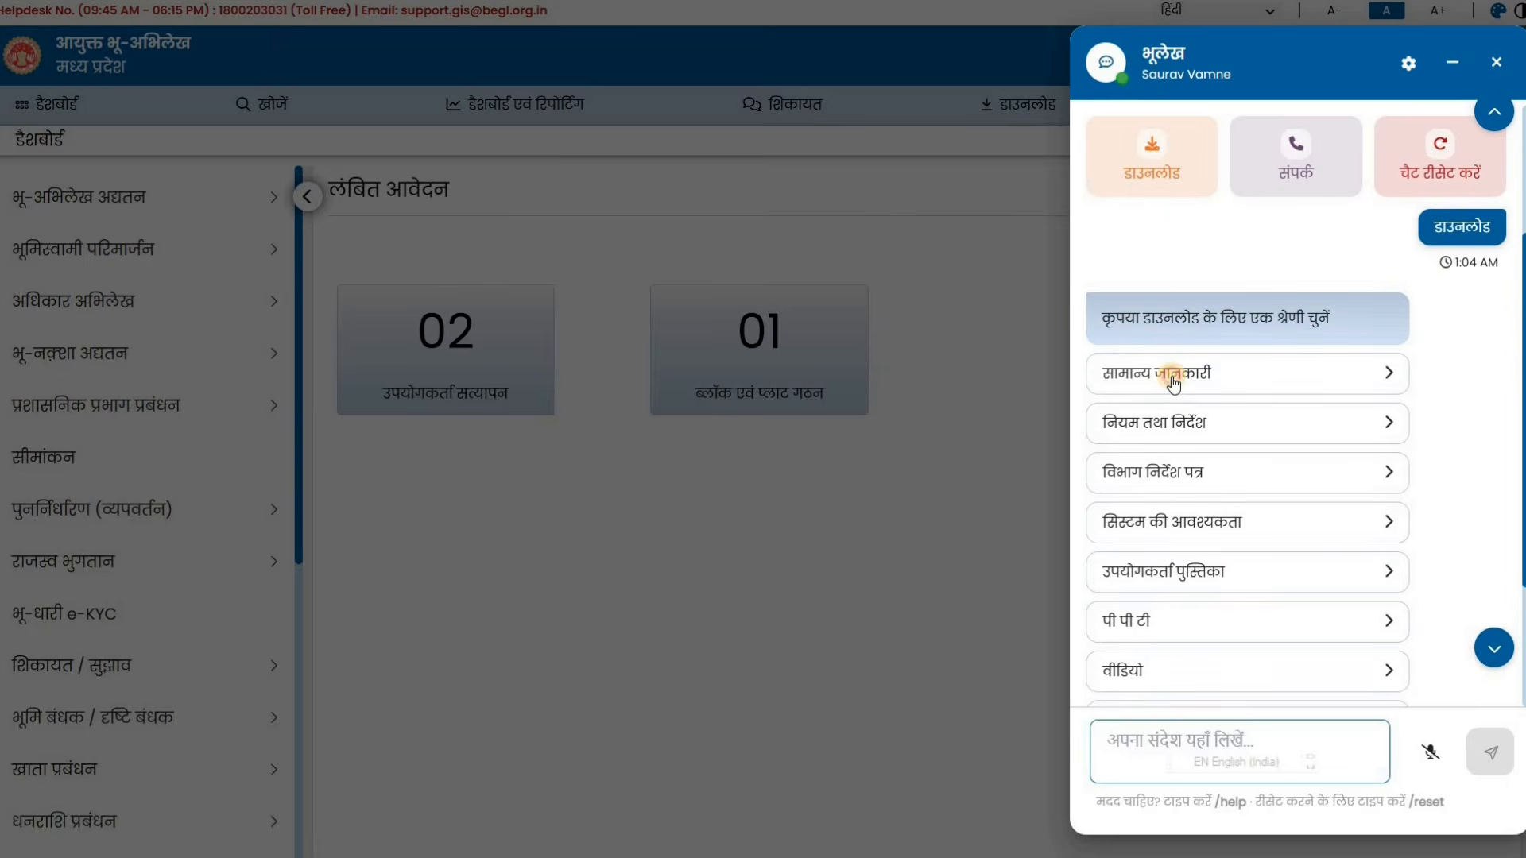
Step: Request the downloads for the categories सामान्य जानकारी, नियम तथा निर्देश and विभाग निर्देश पत्र in the chat
click(1176, 374)
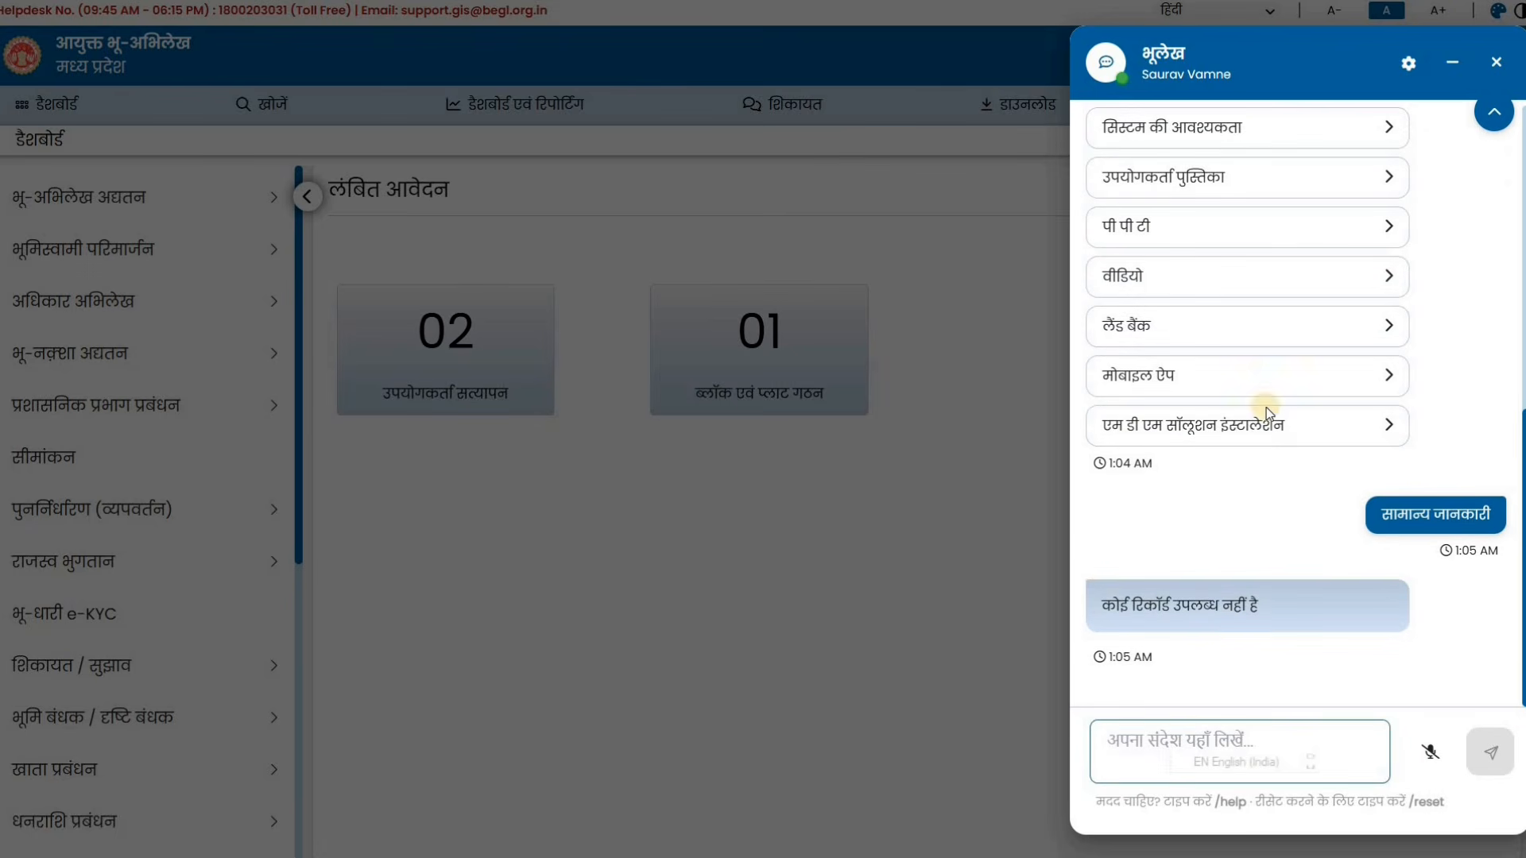
scroll(1184, 351, up, 4)
click(1184, 349)
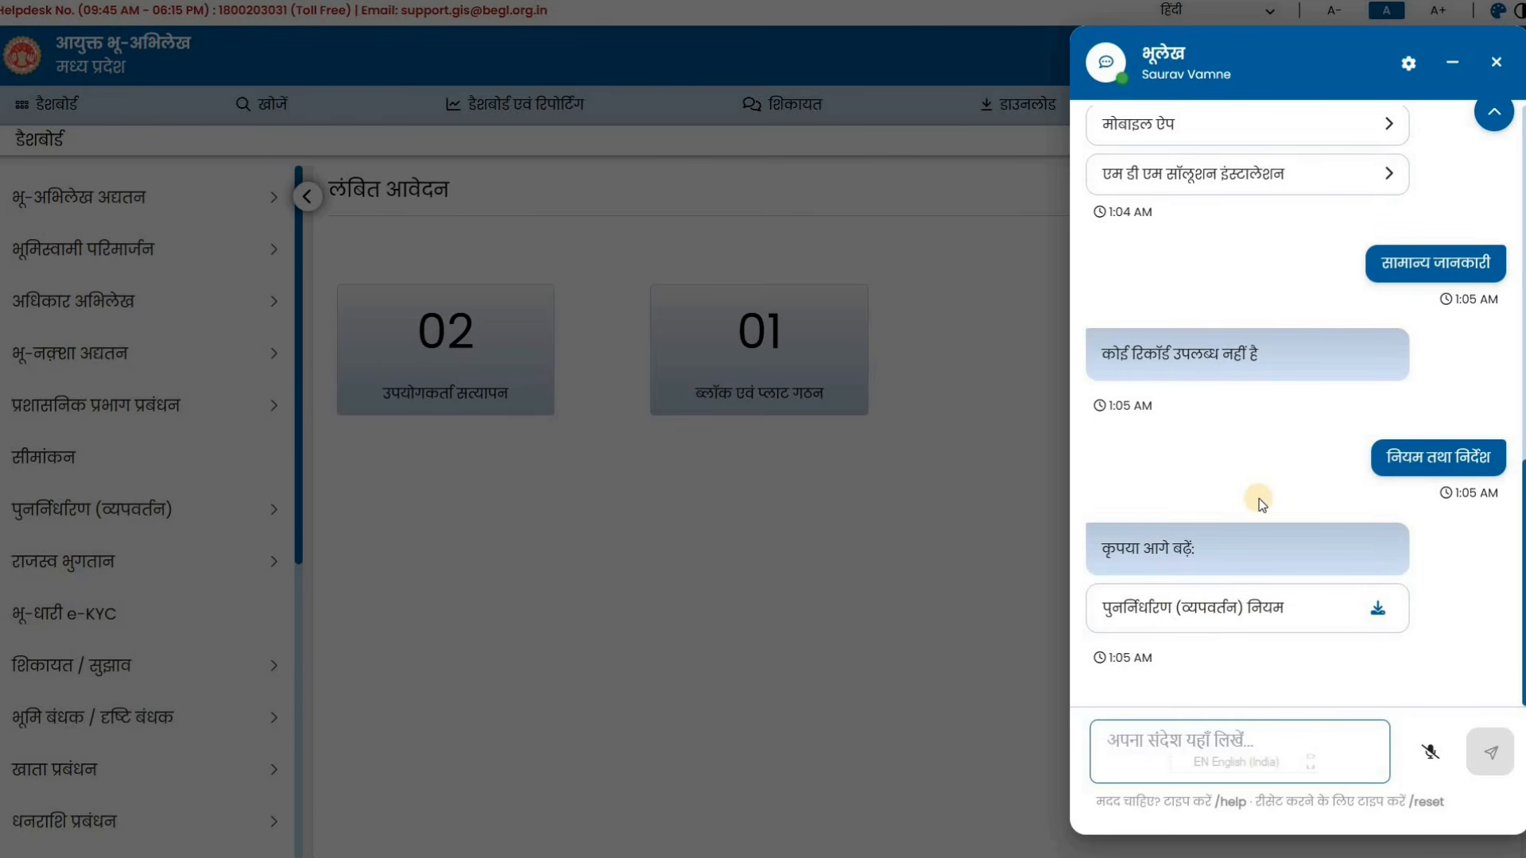
scroll(1259, 498, up, 8)
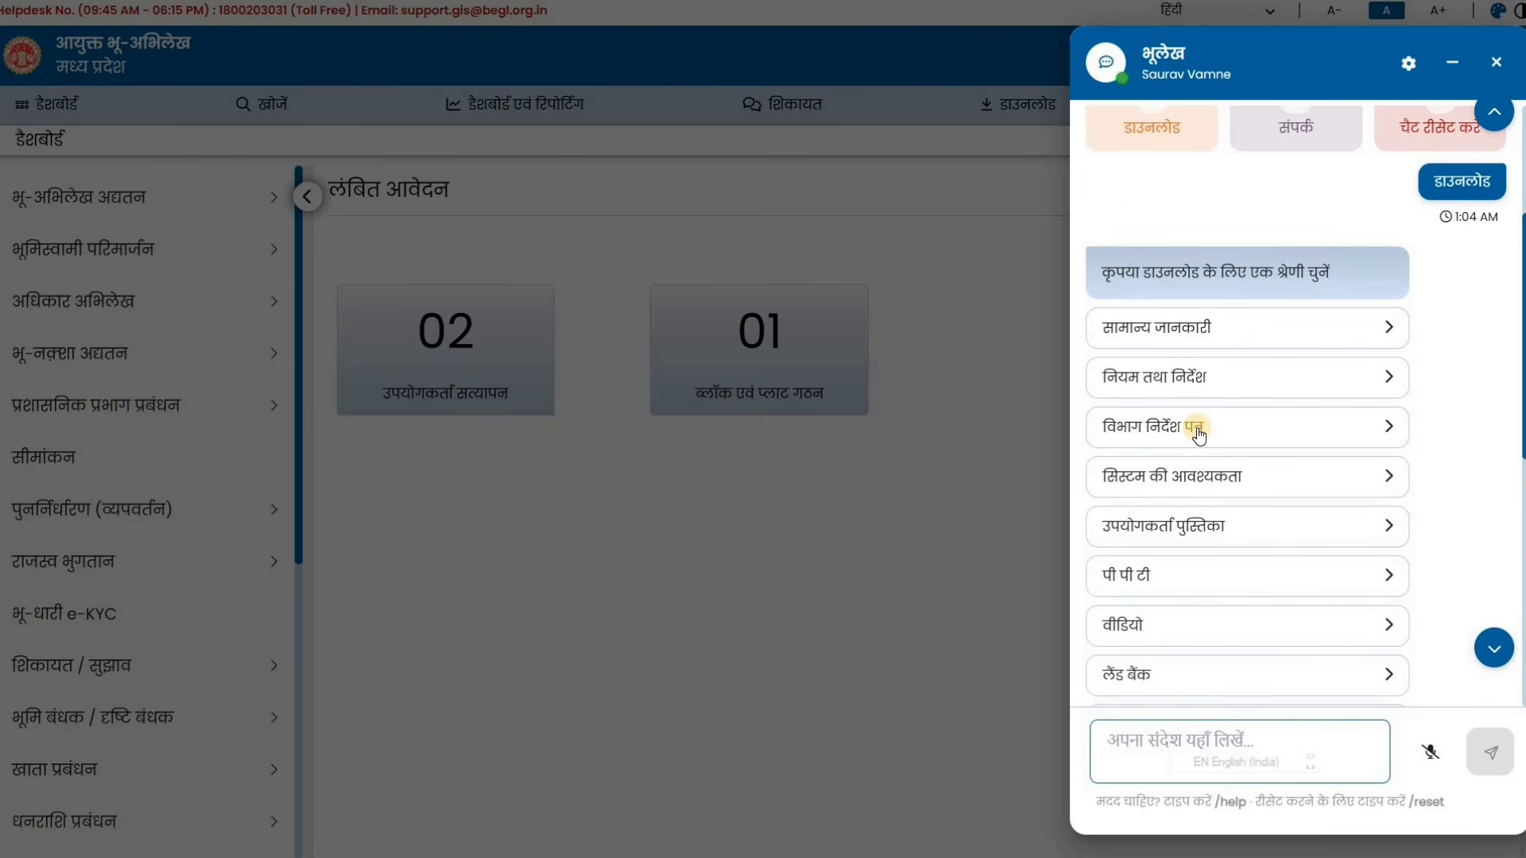
click(1196, 430)
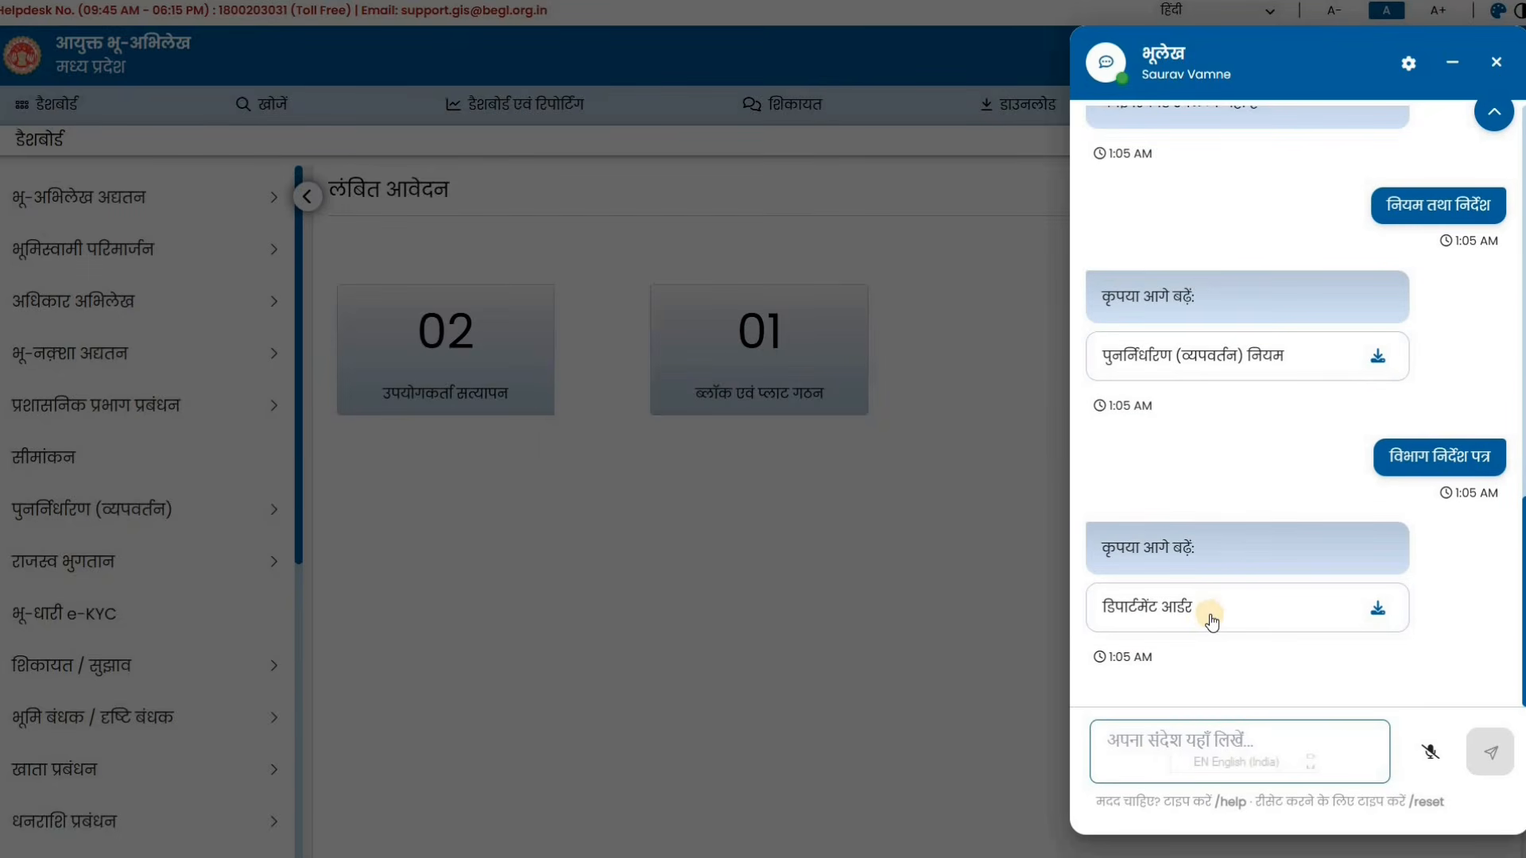
Step: Return to the chat's main options and request ट्रांजेक्शन की स्थिति
scroll(1213, 620, up, 9)
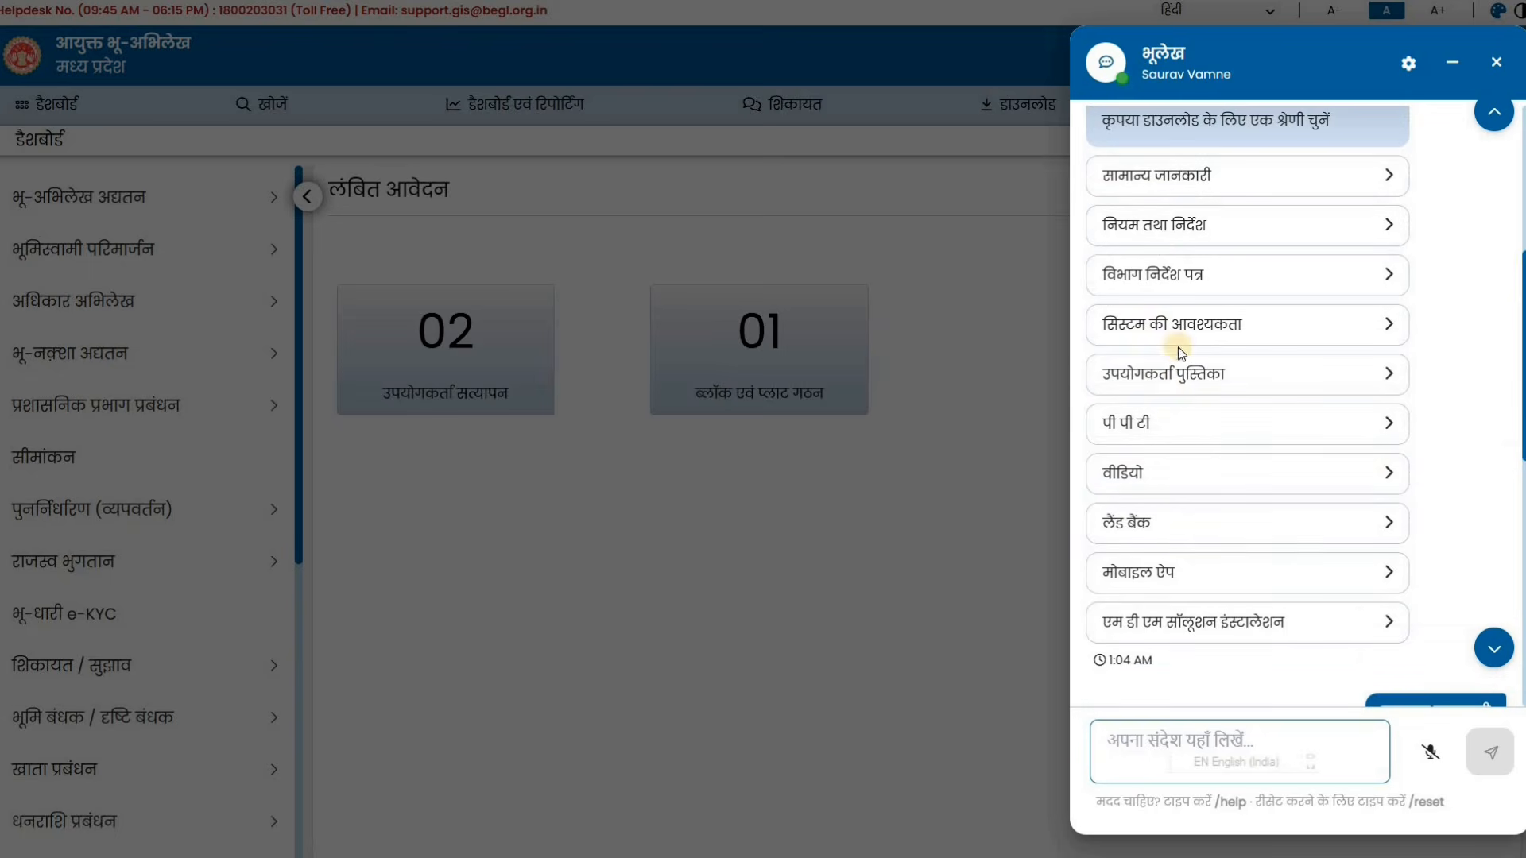
scroll(1202, 332, up, 5)
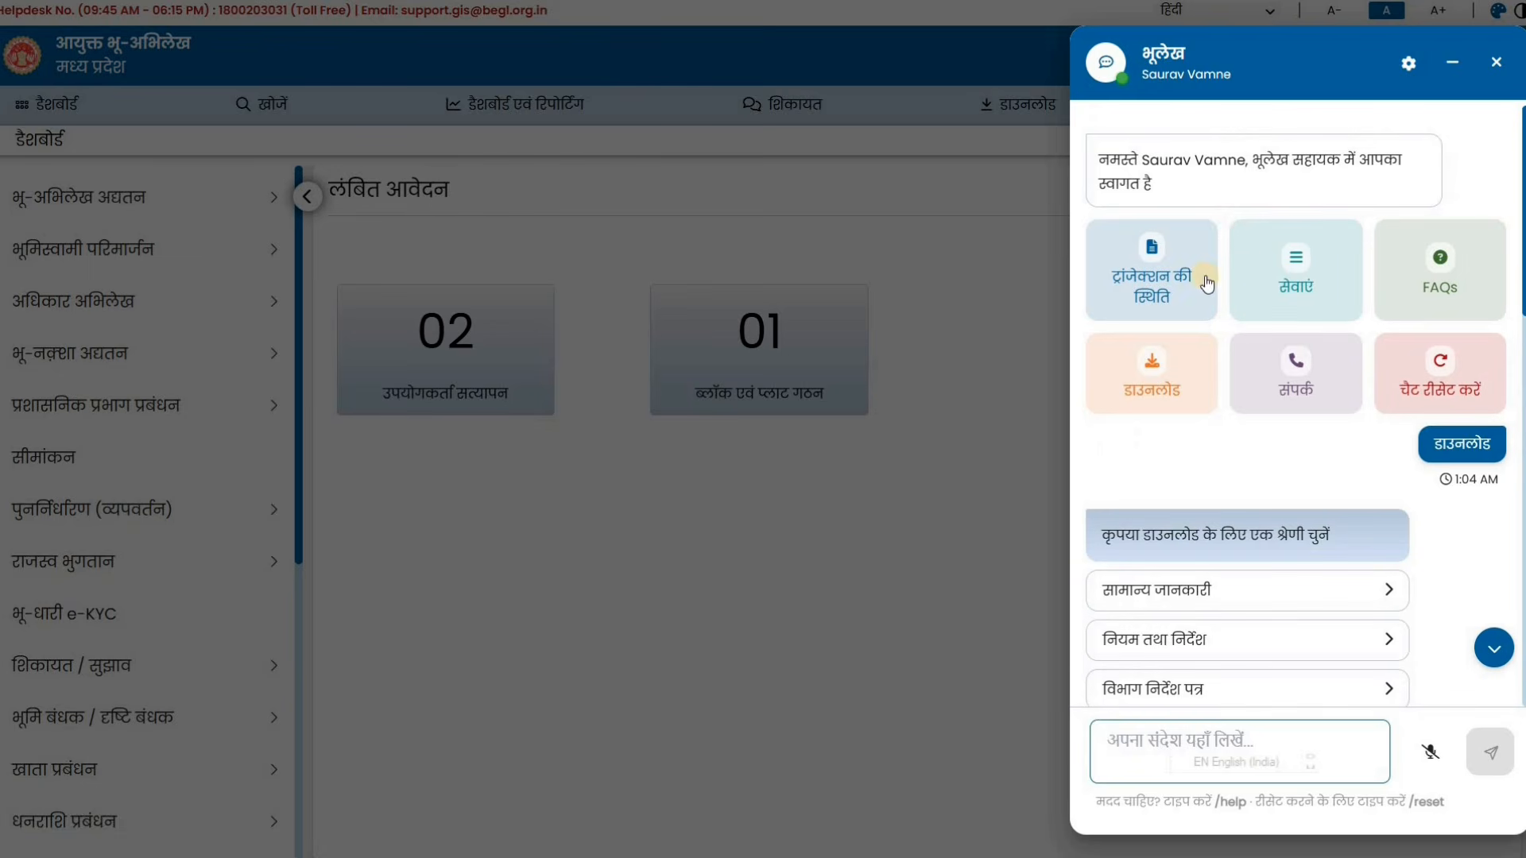
click(1142, 260)
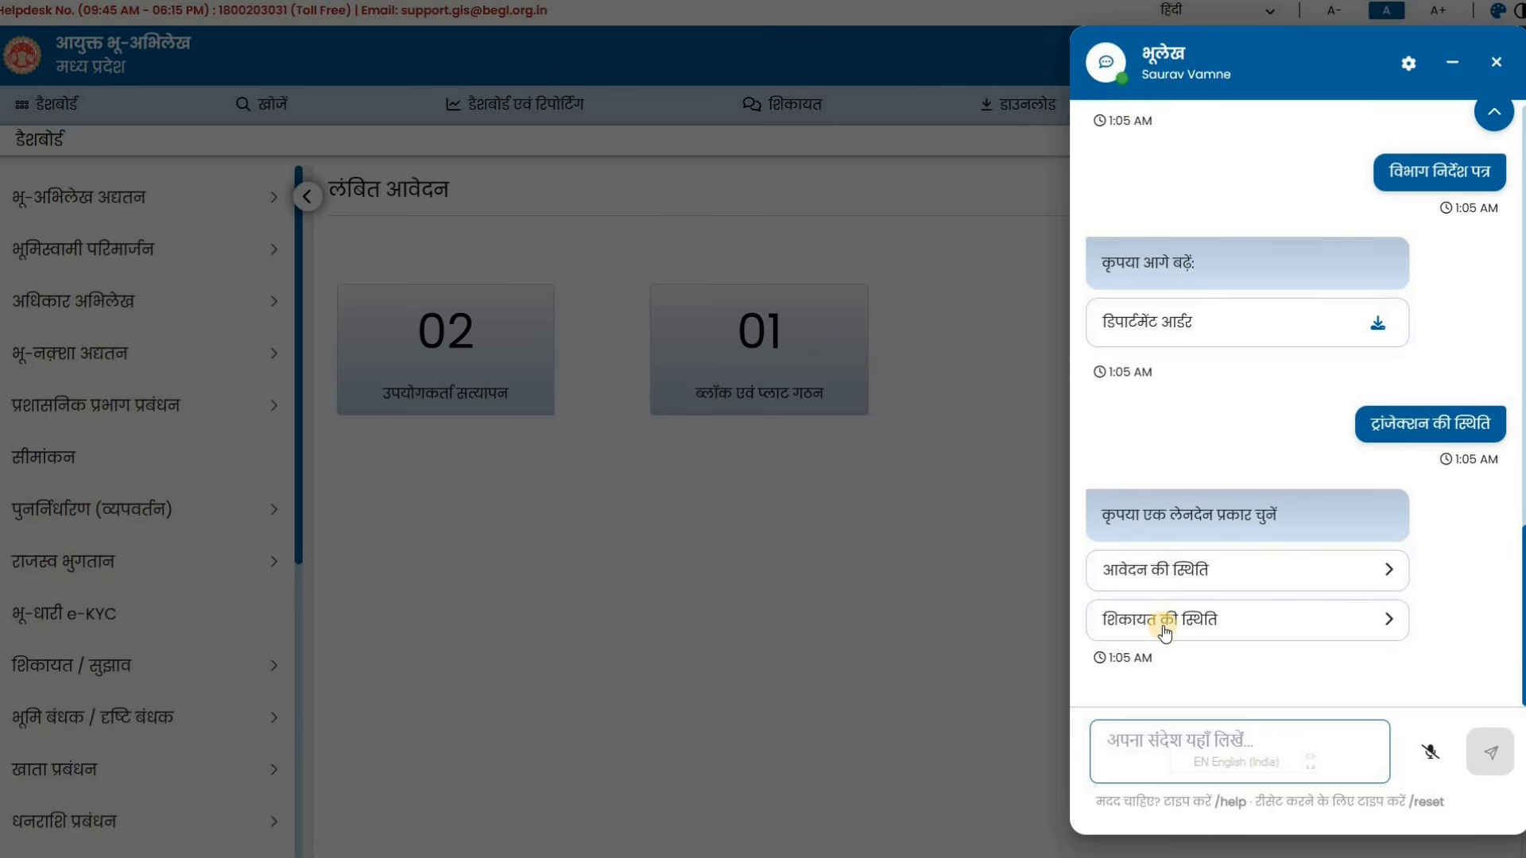
Step: Try to request सेवाएं in the chat, look back through the conversation, and reset it with the message "reset"
scroll(1171, 600, up, 10)
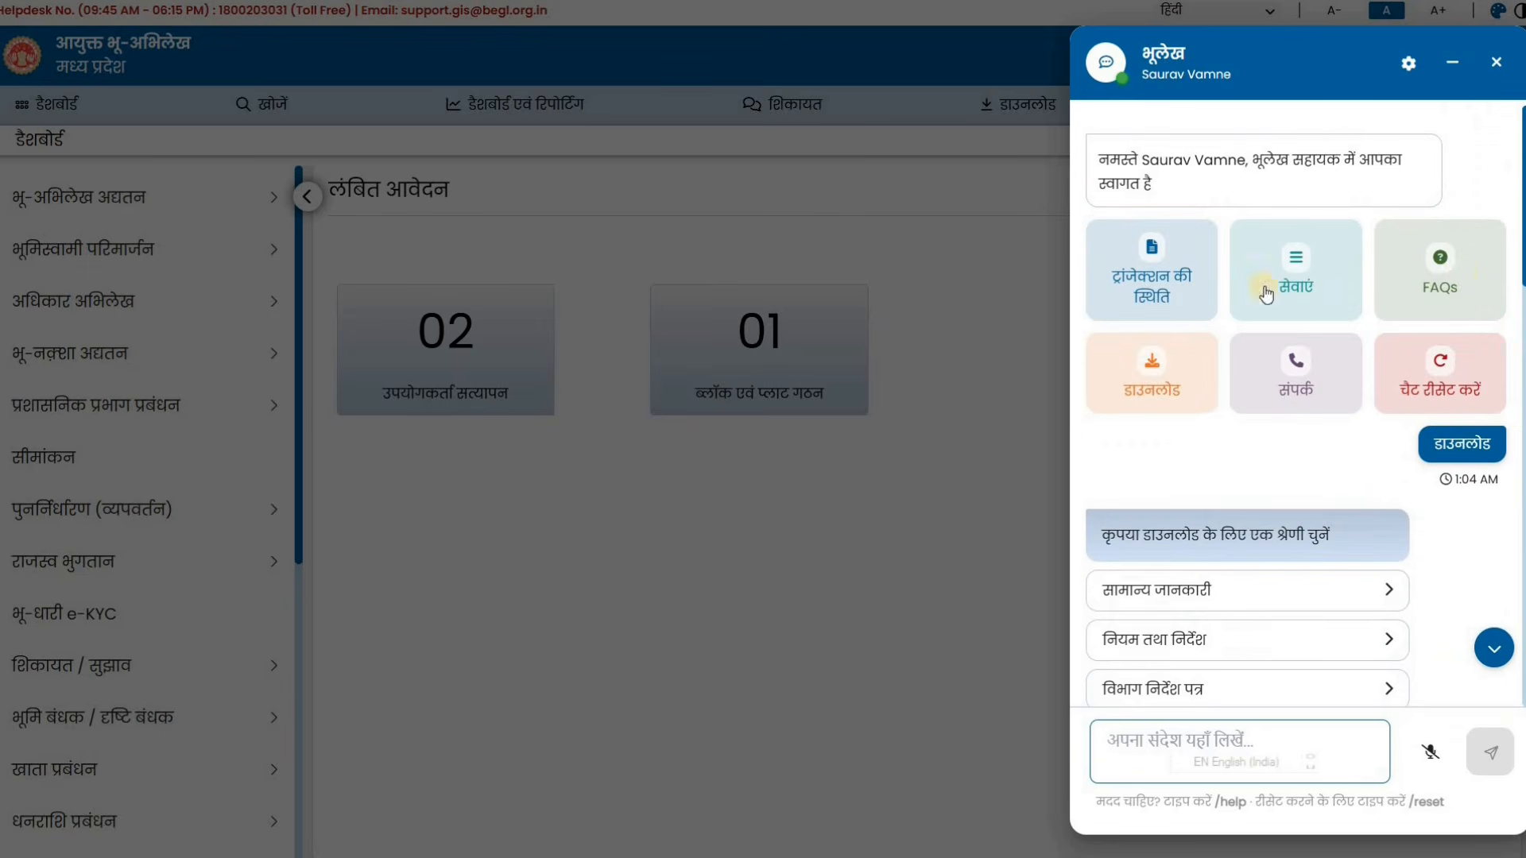
click(1299, 279)
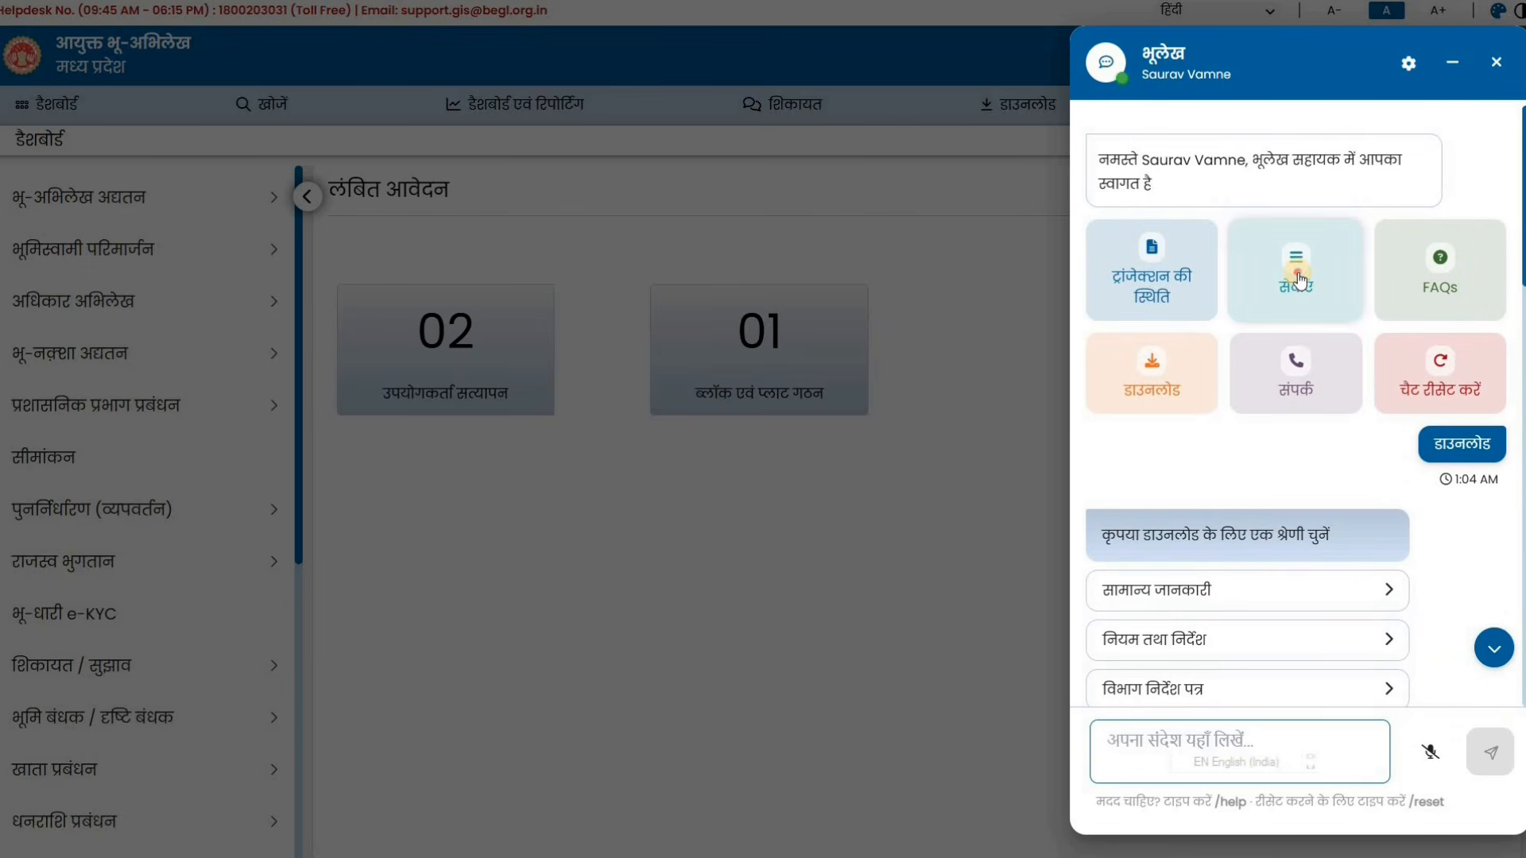
scroll(1272, 493, down, 10)
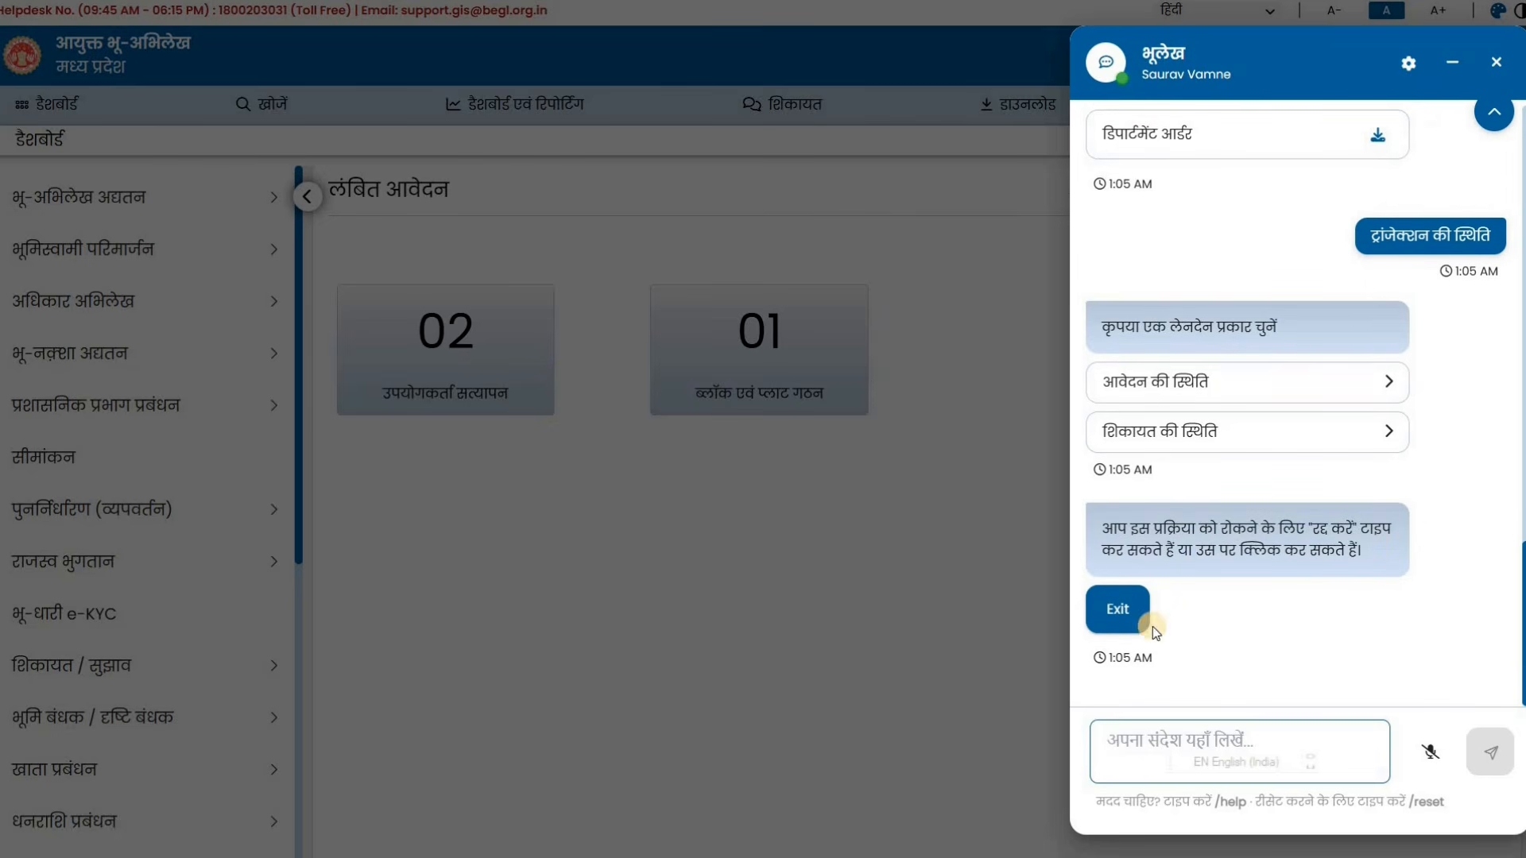
scroll(1129, 616, up, 10)
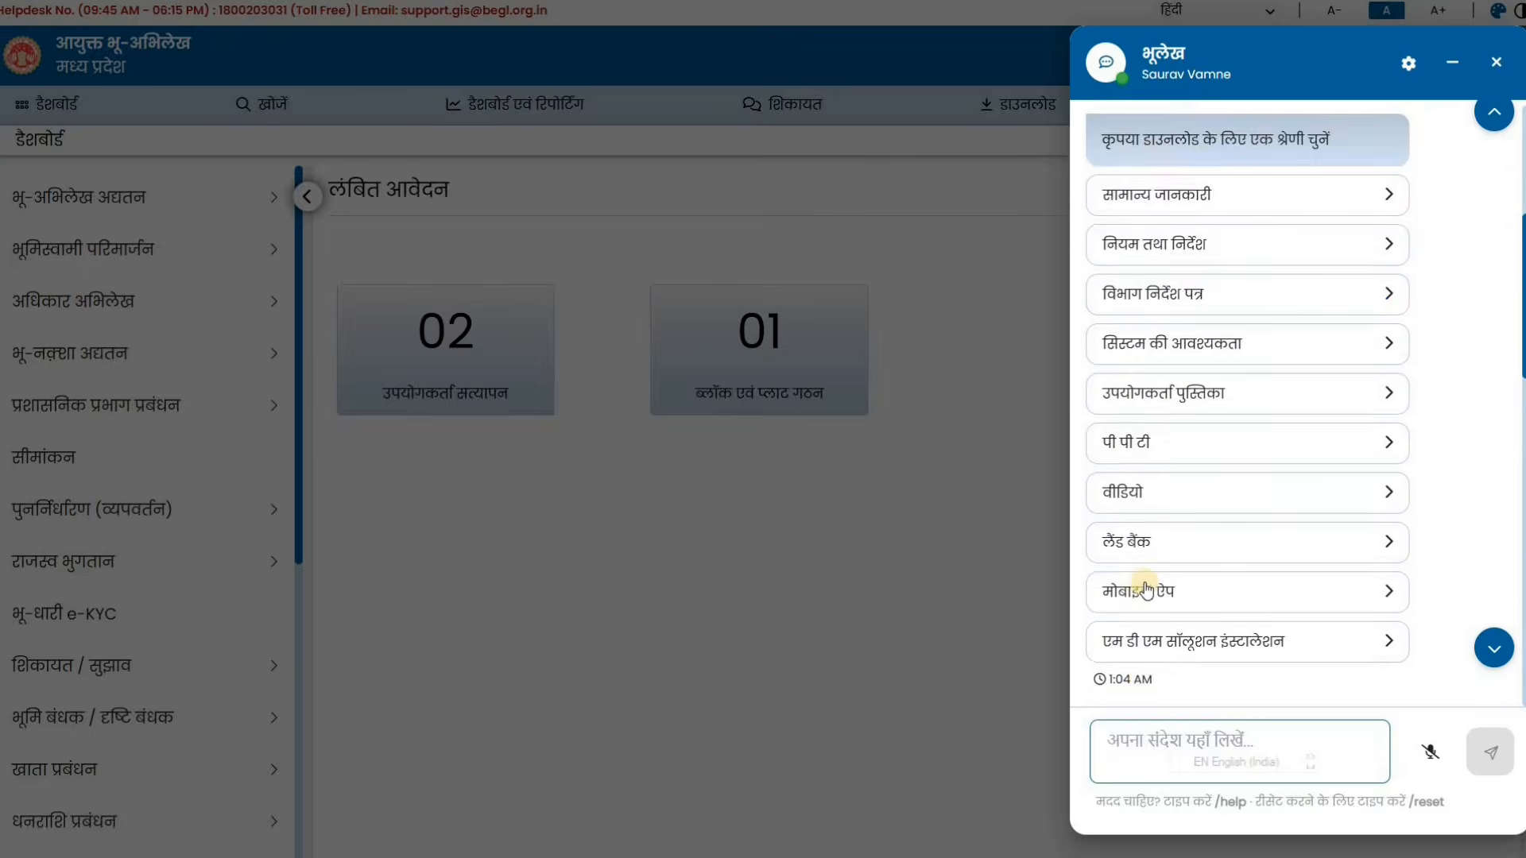
scroll(1308, 357, down, 10)
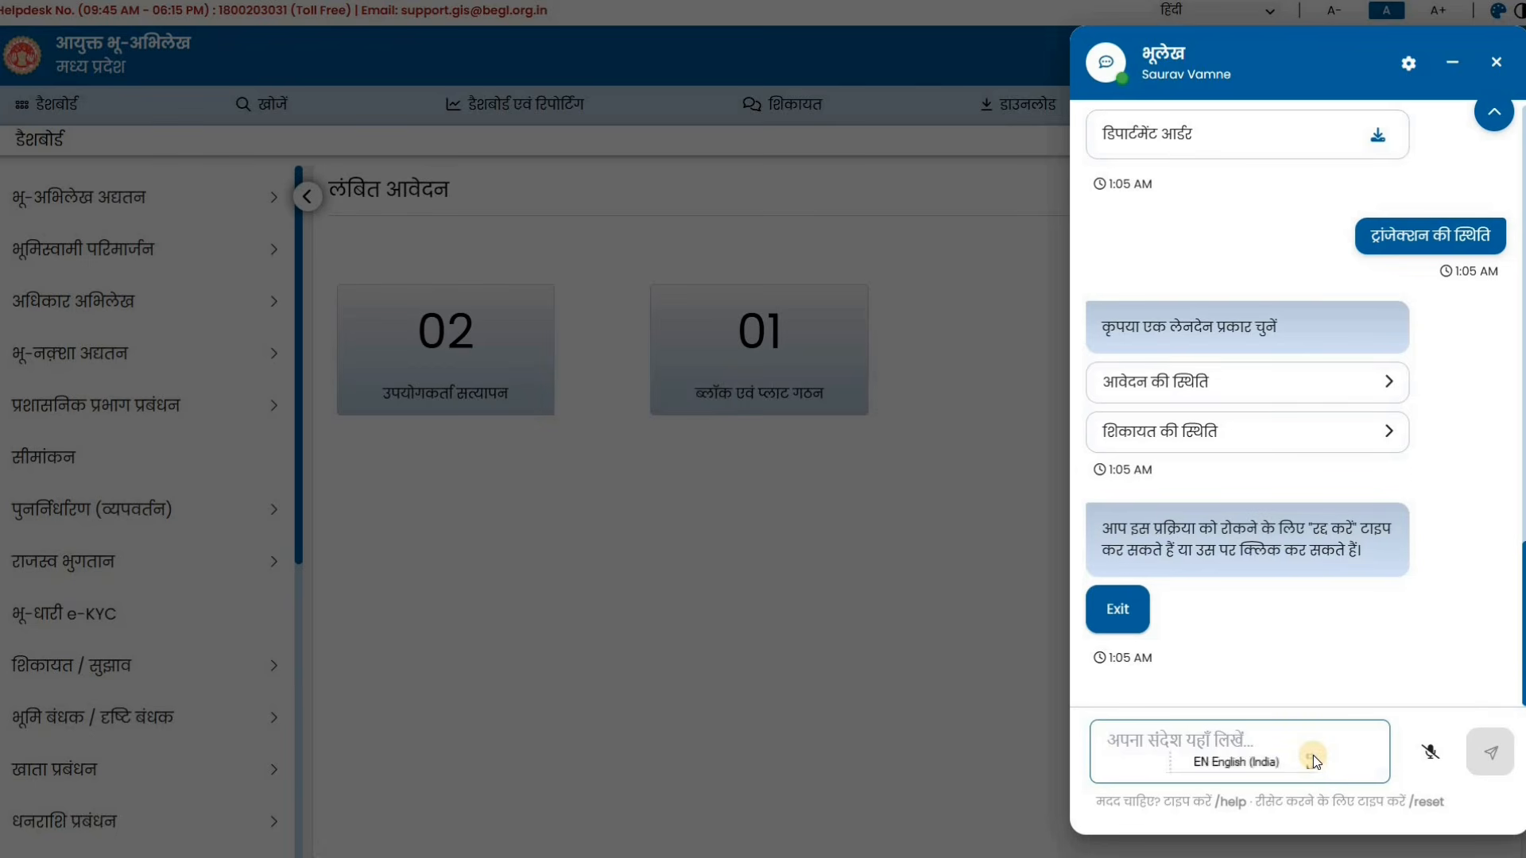
text(reset)
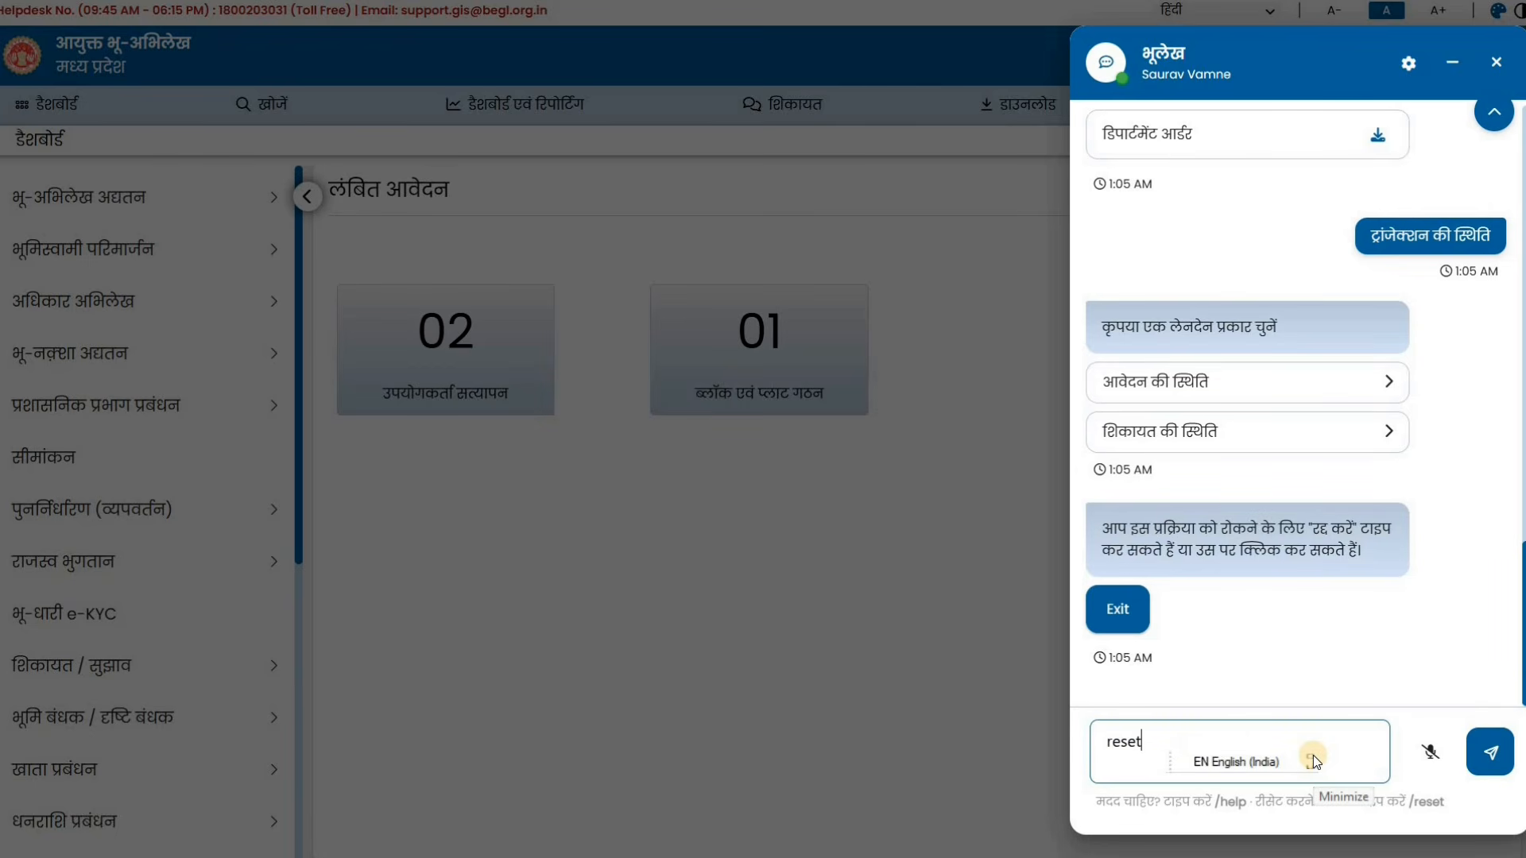
key(Return)
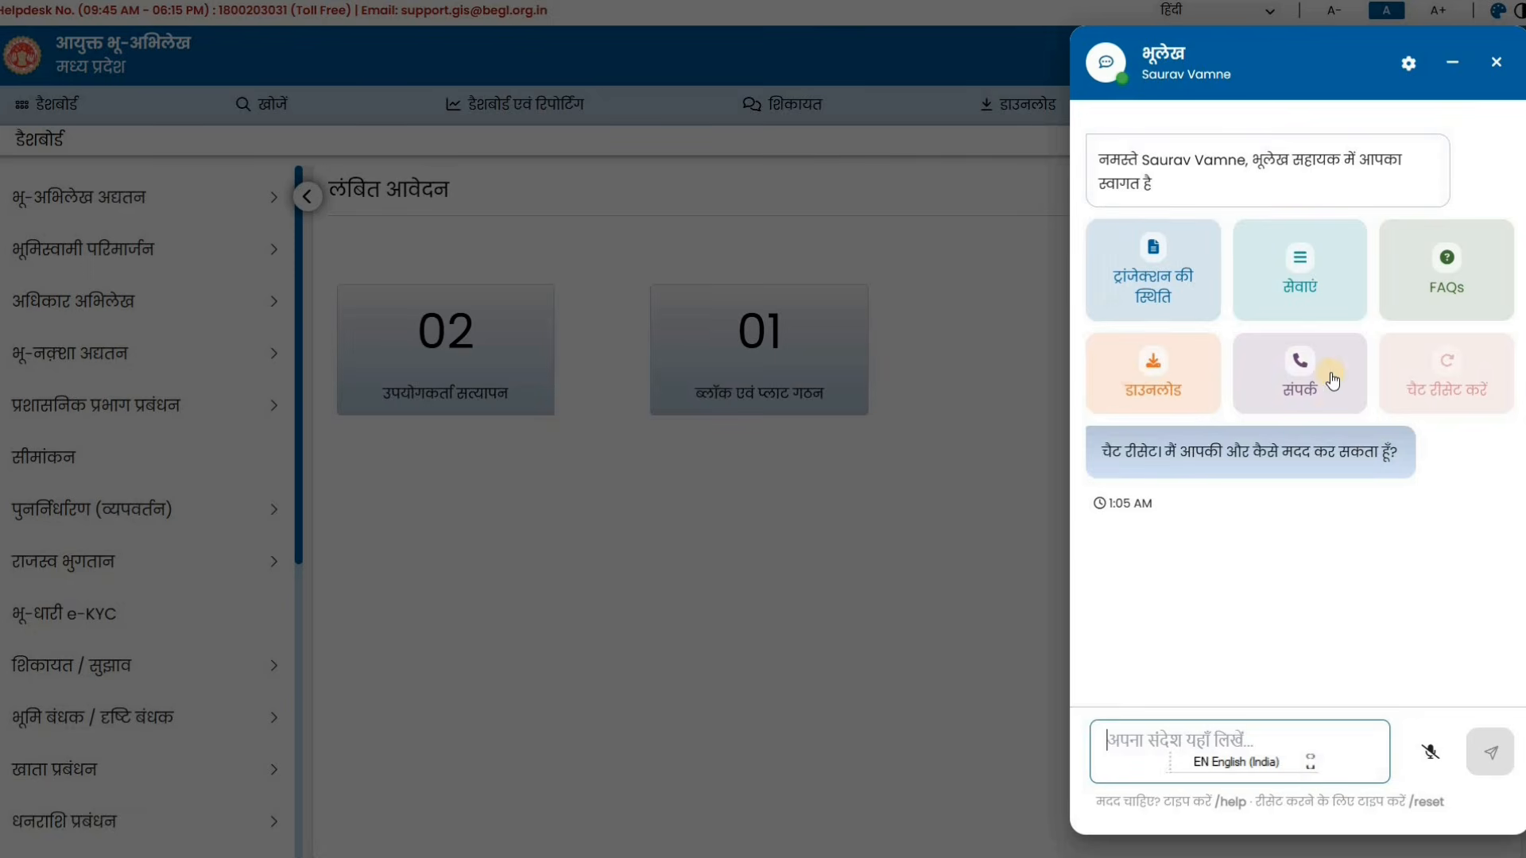
Step: Request the संपर्क details in the chat and end the chat session
click(1301, 371)
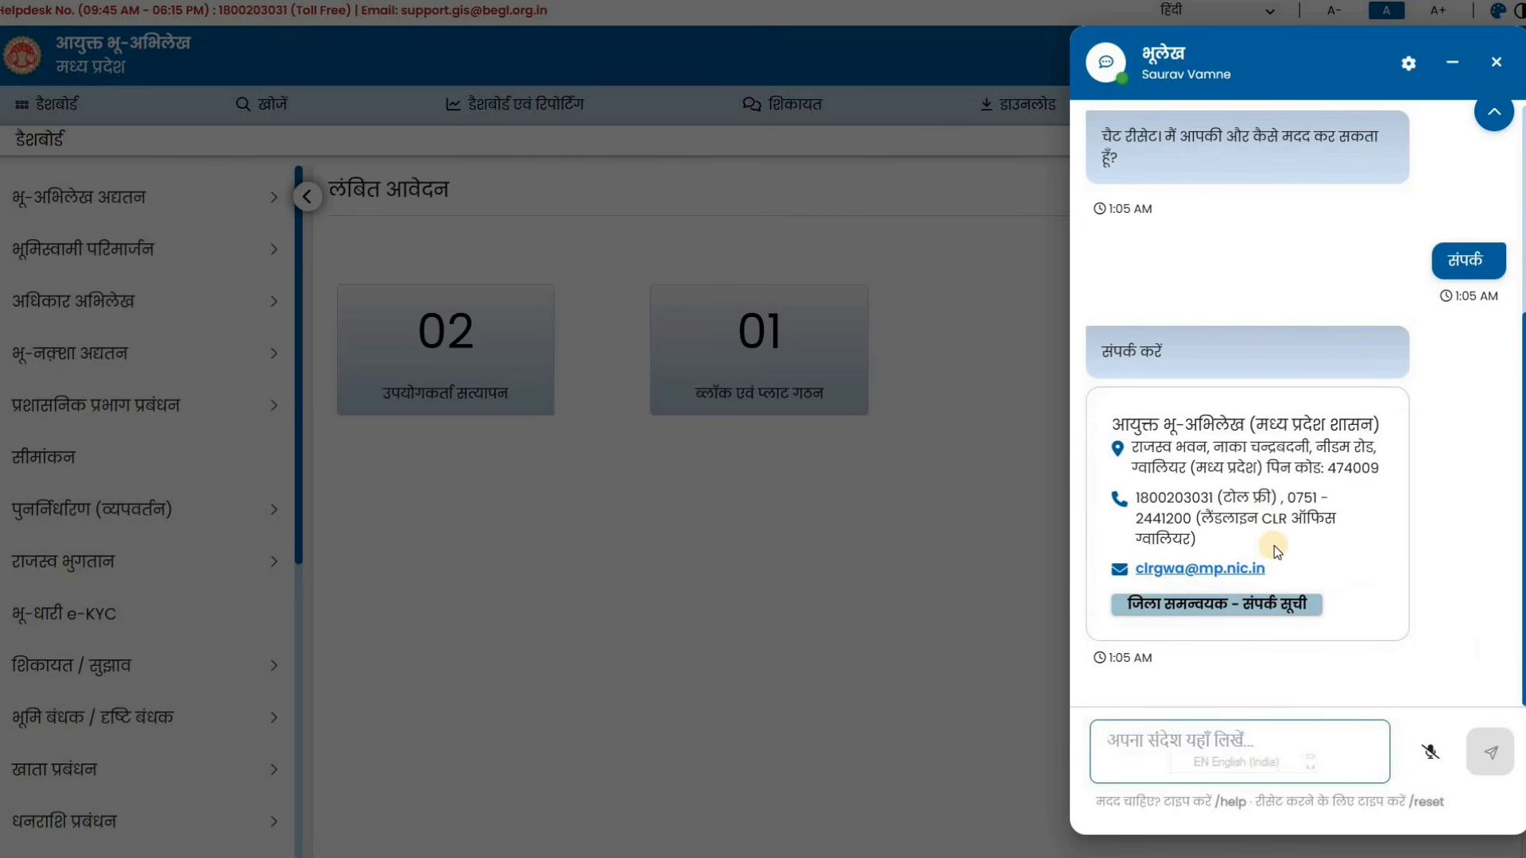
scroll(1272, 540, up, 5)
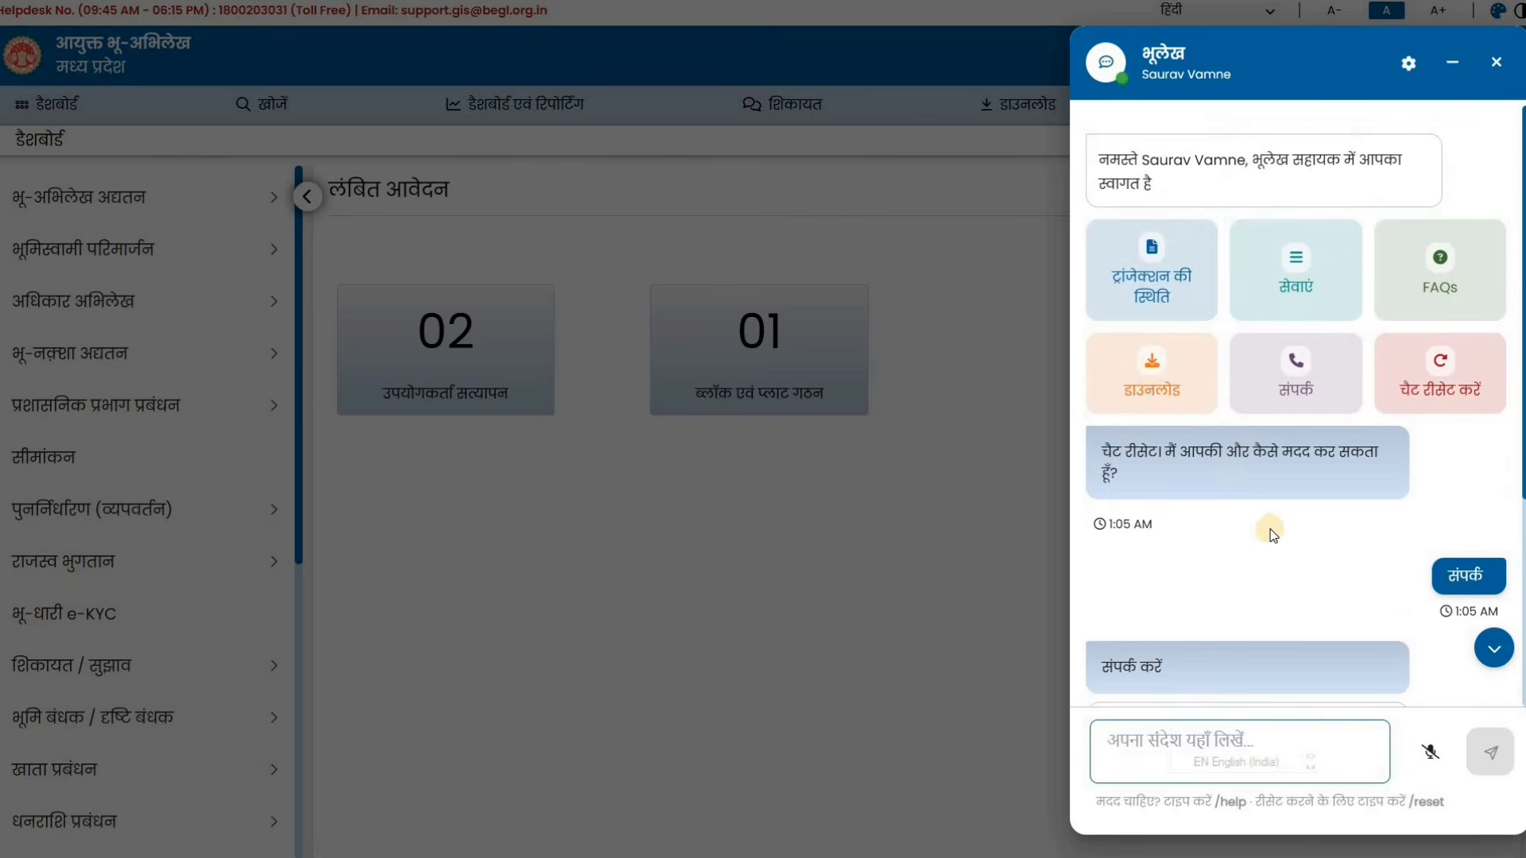
click(1497, 66)
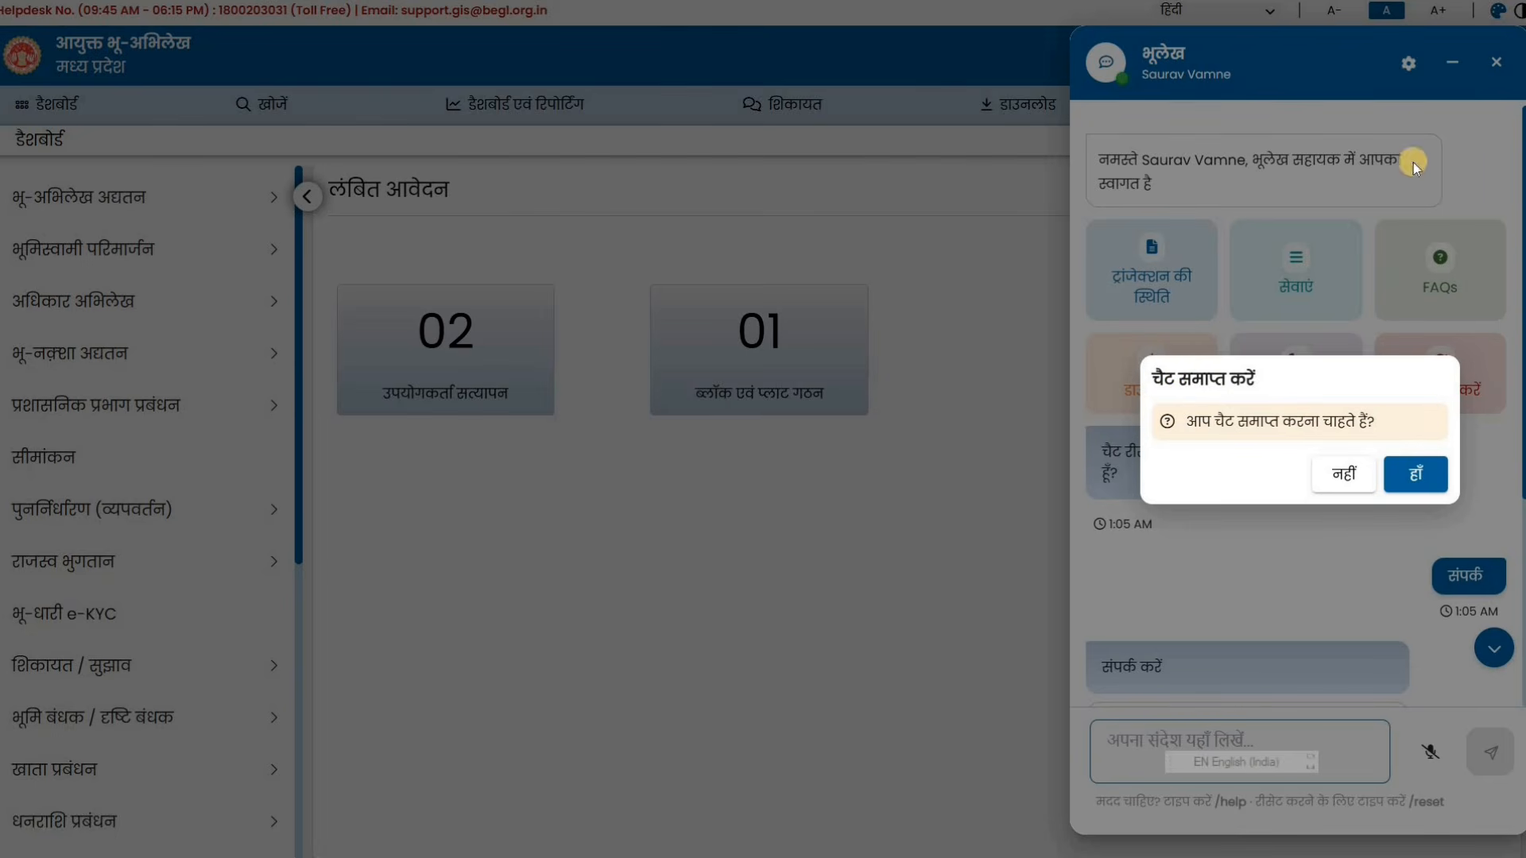
click(1415, 473)
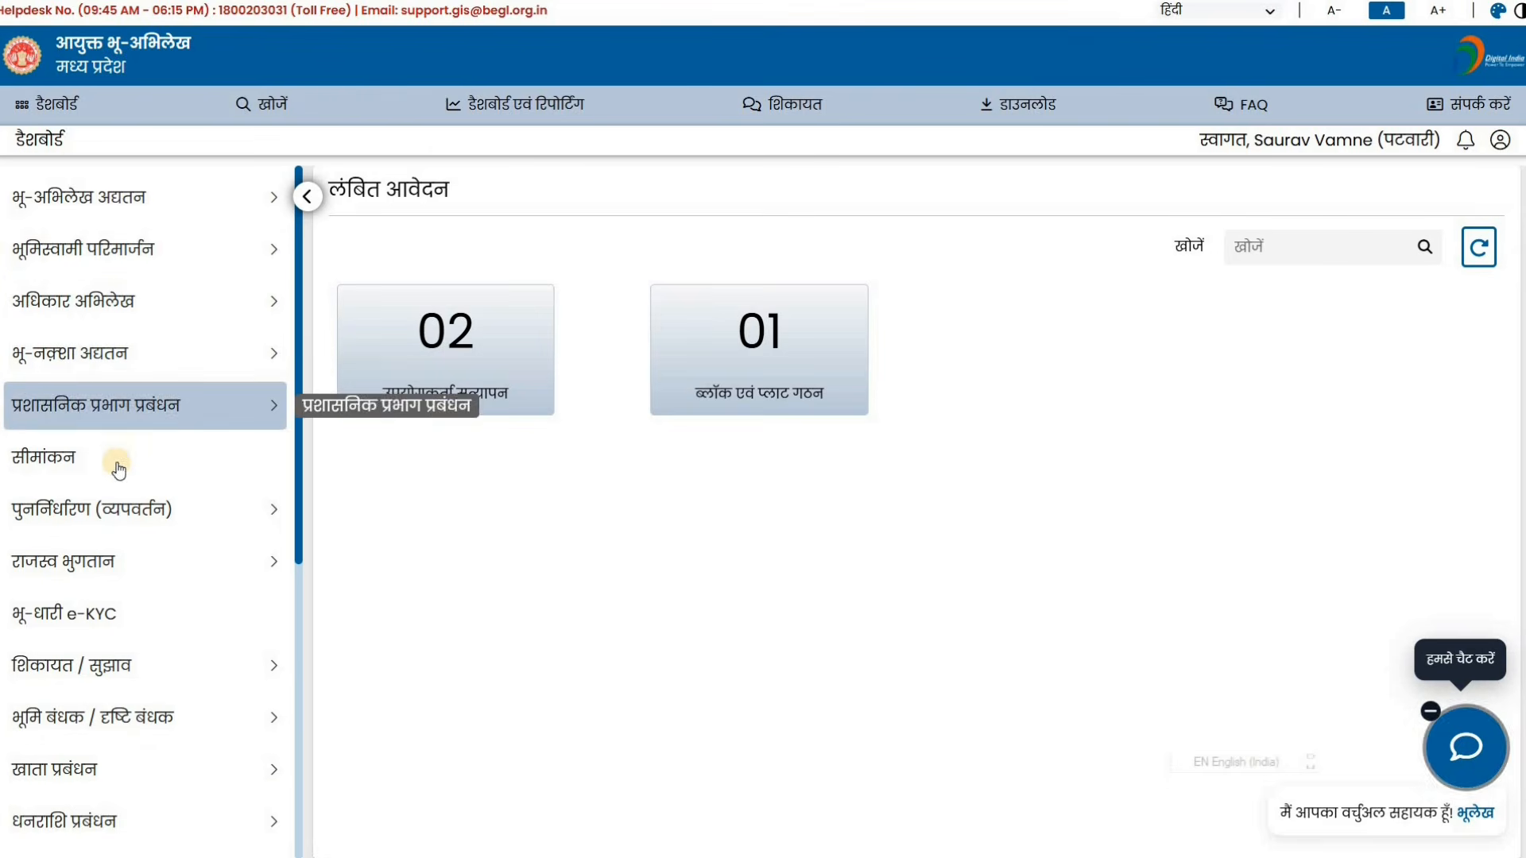
Step: Open the नक्शा डिजिटाइजेशन application list under भू-नक़्शा डिजिटाइजेशन
scroll(111, 503, down, 5)
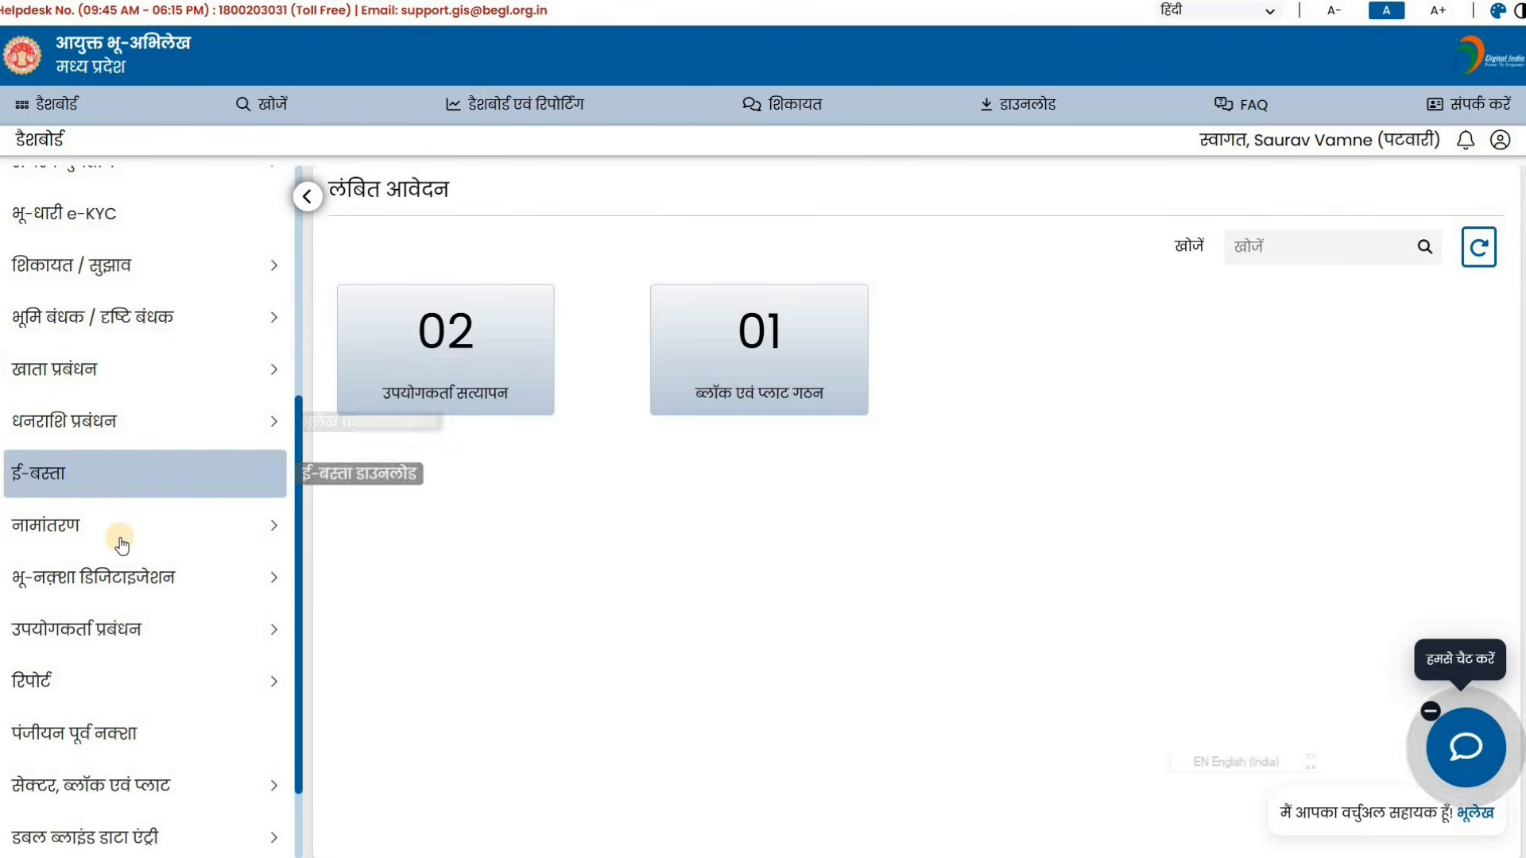
scroll(127, 516, down, 2)
click(140, 530)
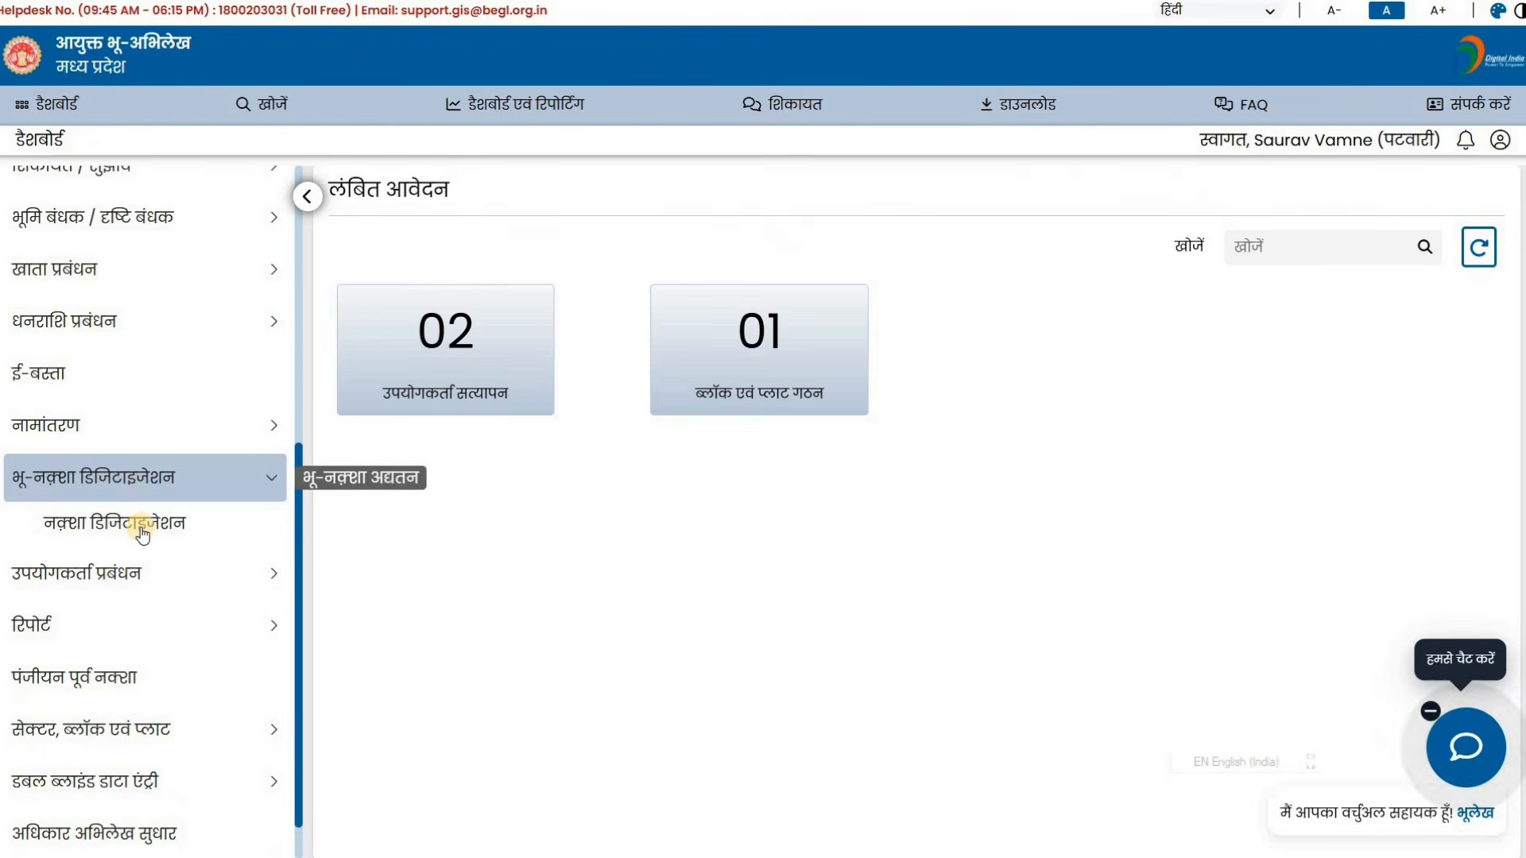
click(141, 525)
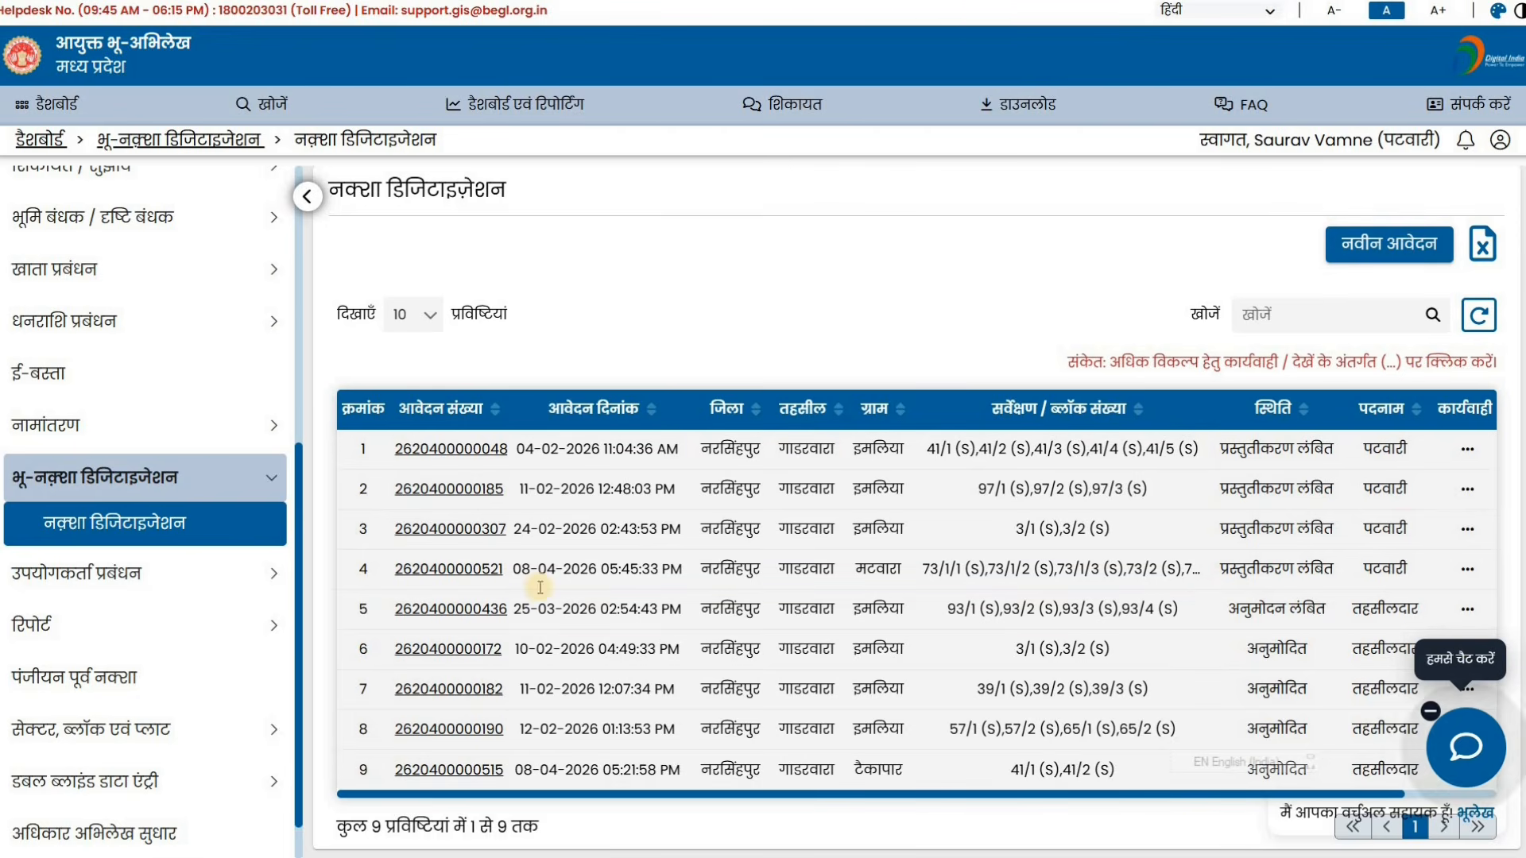
Step: Check the application list's entries-per-page options, collapse the floating chat assistant, and examine the listed applications and their actions
click(414, 315)
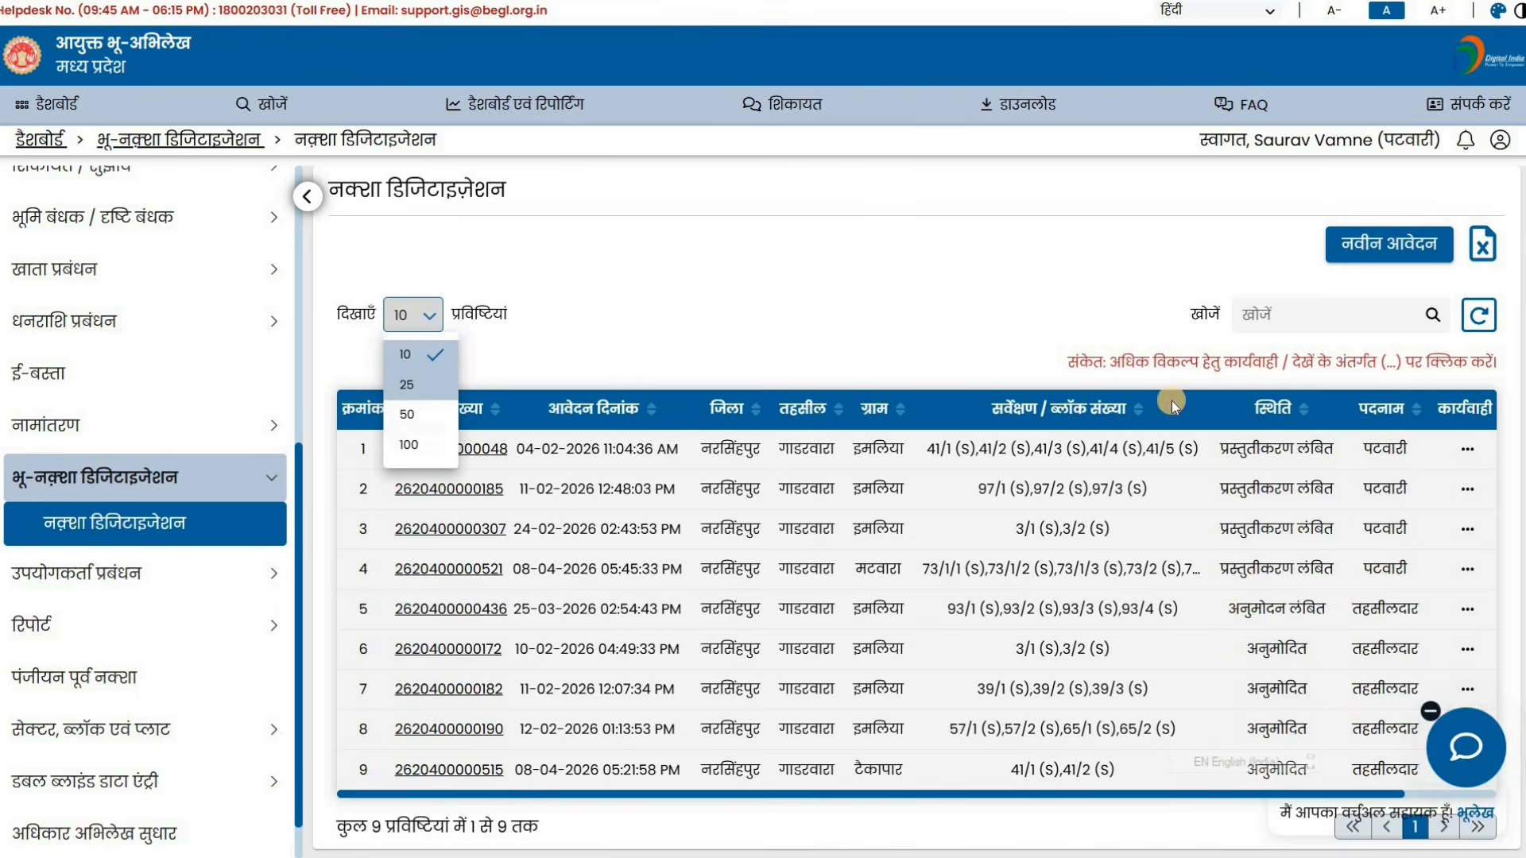
click(1023, 248)
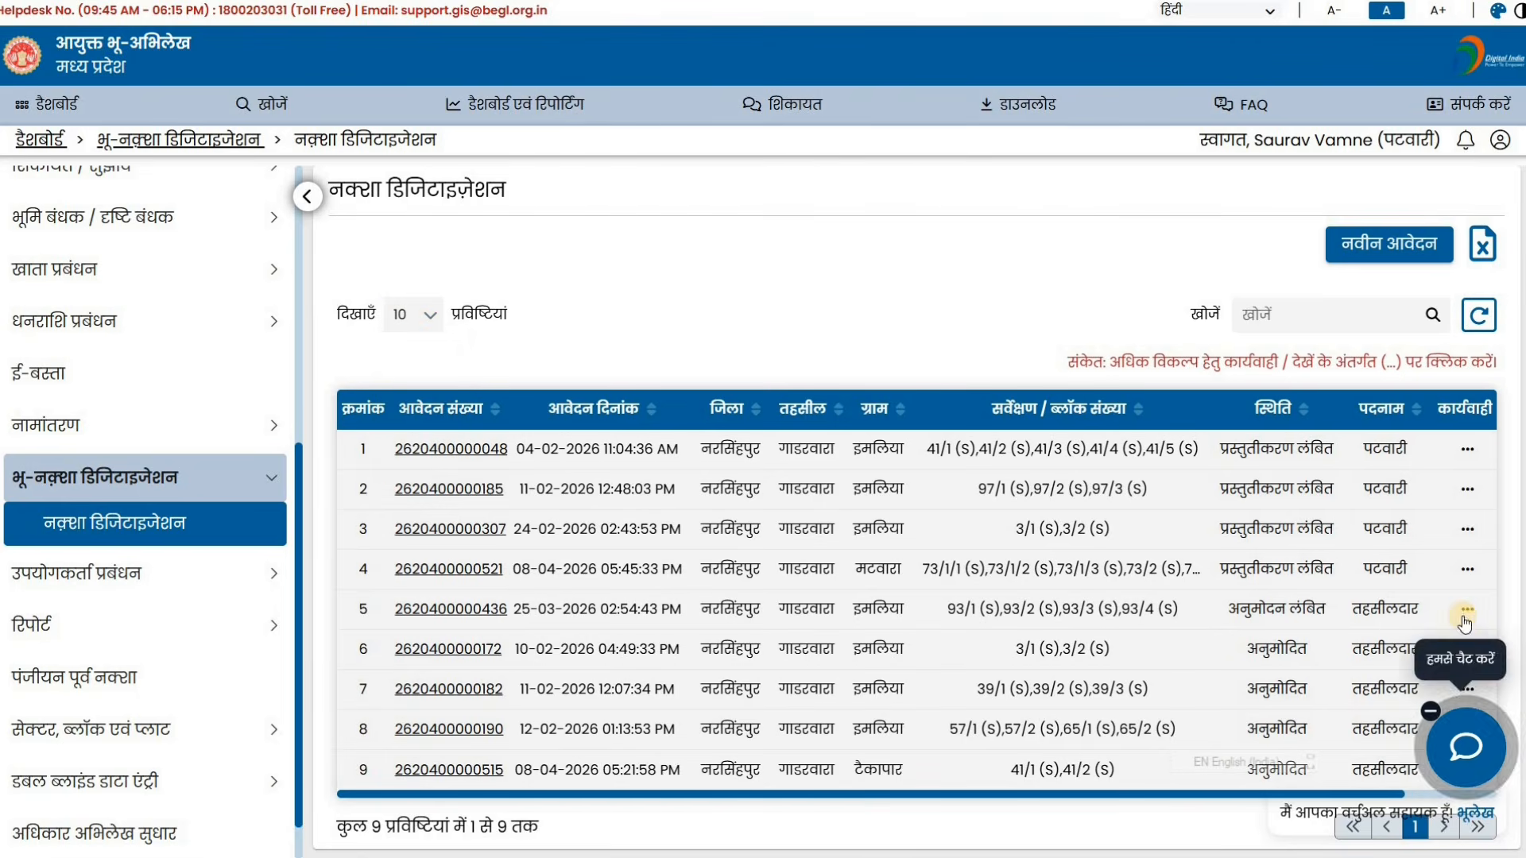
click(1430, 712)
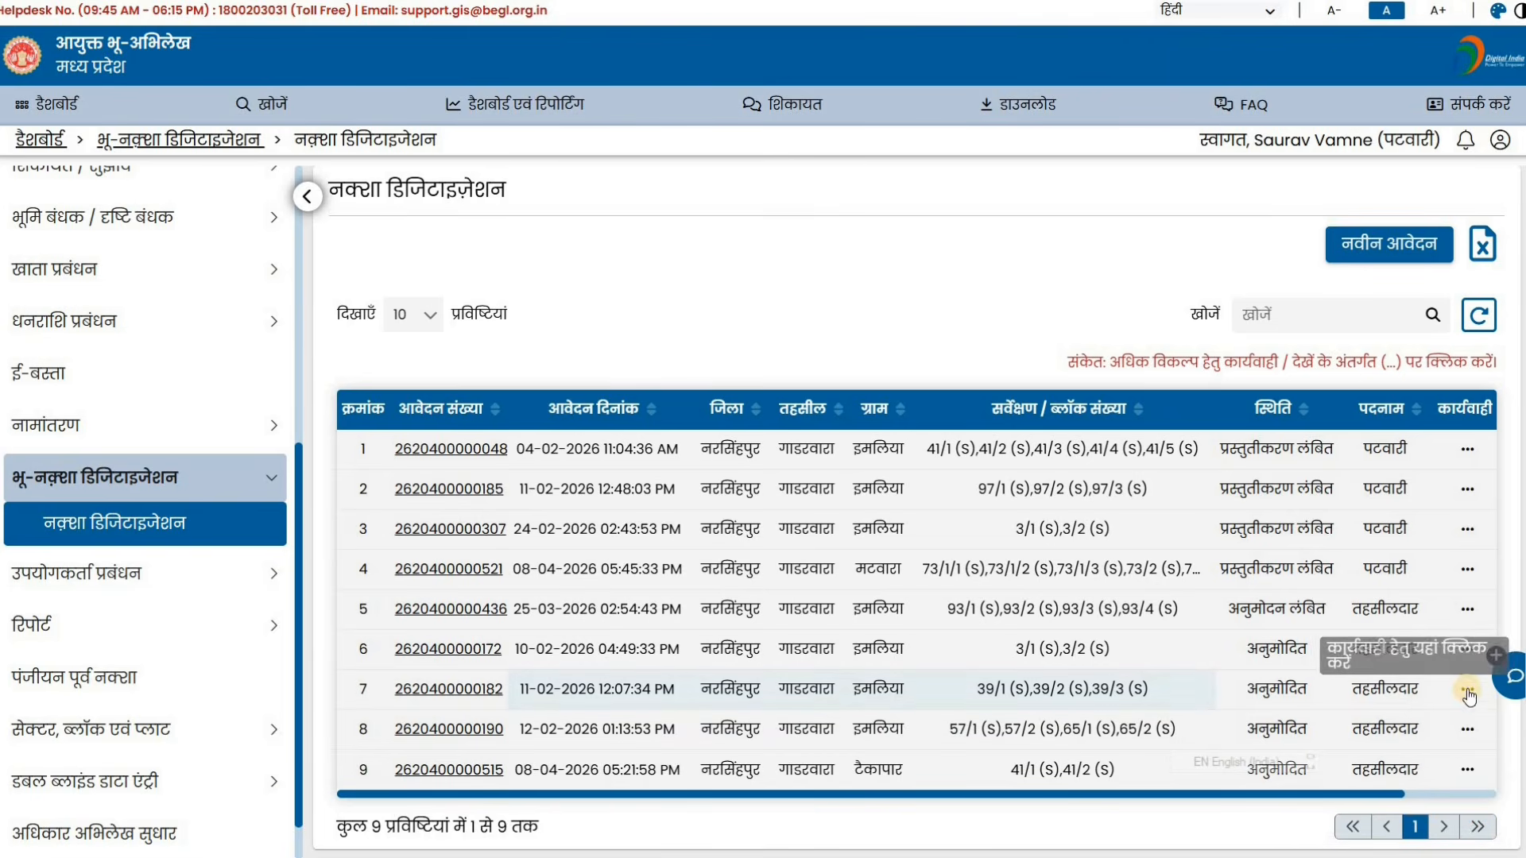
click(1467, 689)
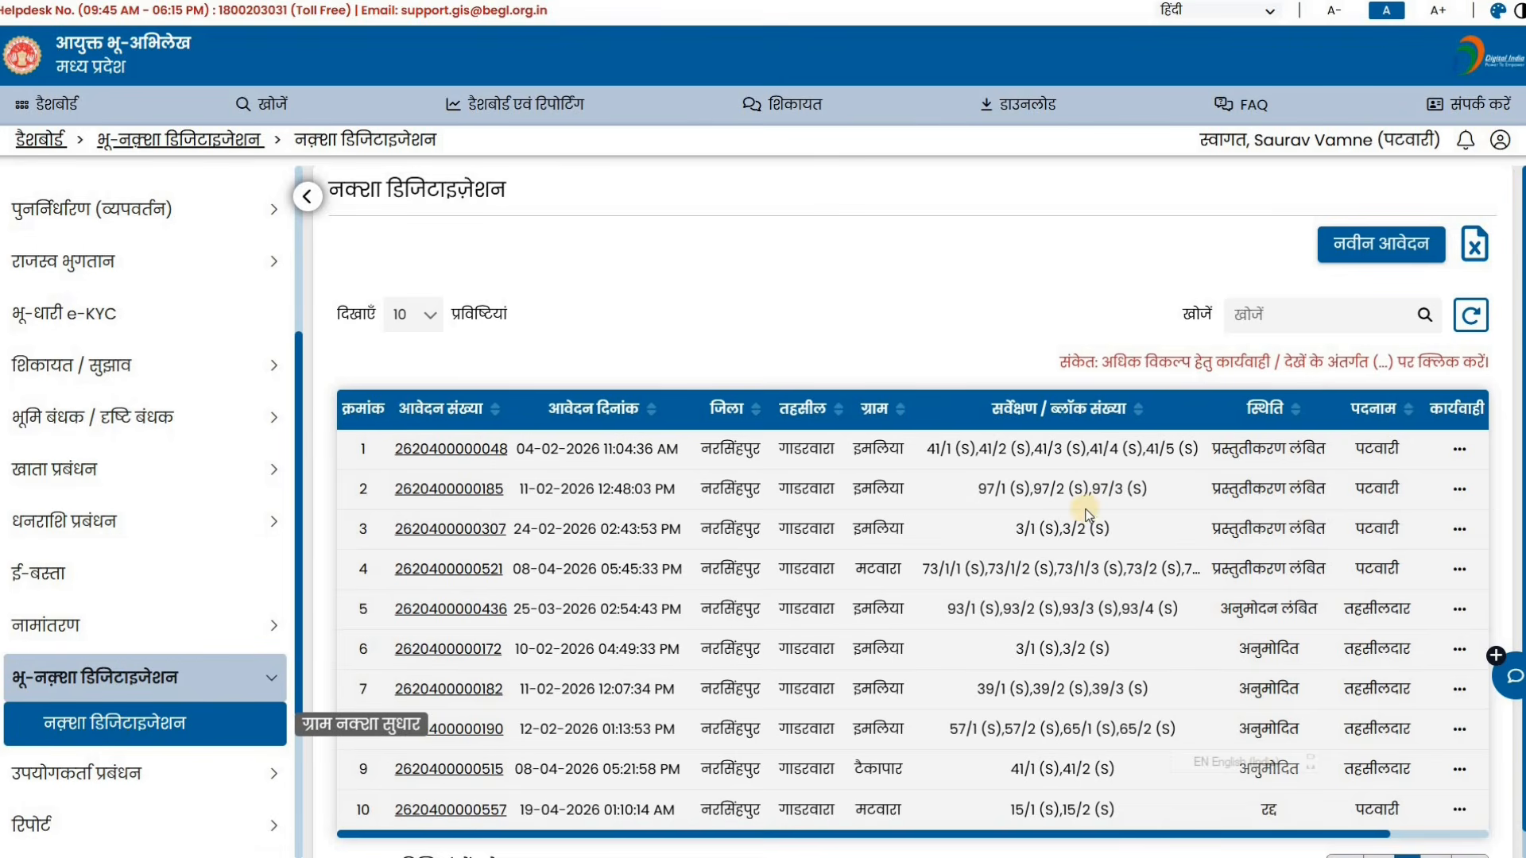
scroll(1474, 325, down, 1)
scroll(1474, 326, up, 1)
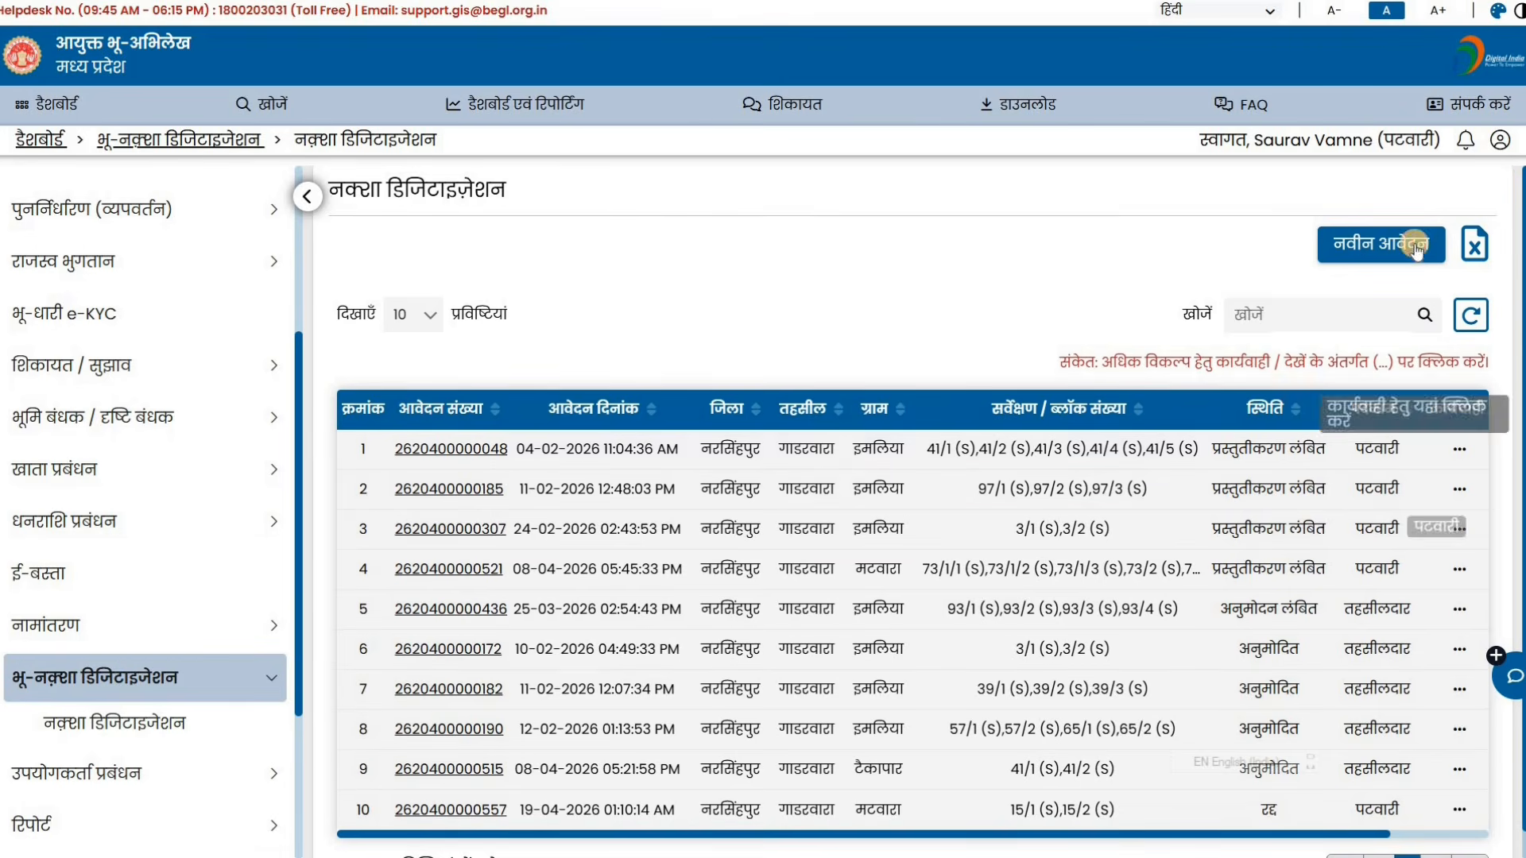
Step: Start a new map digitisation application and select the village Imaliya | इमलिया | 491004
click(1373, 242)
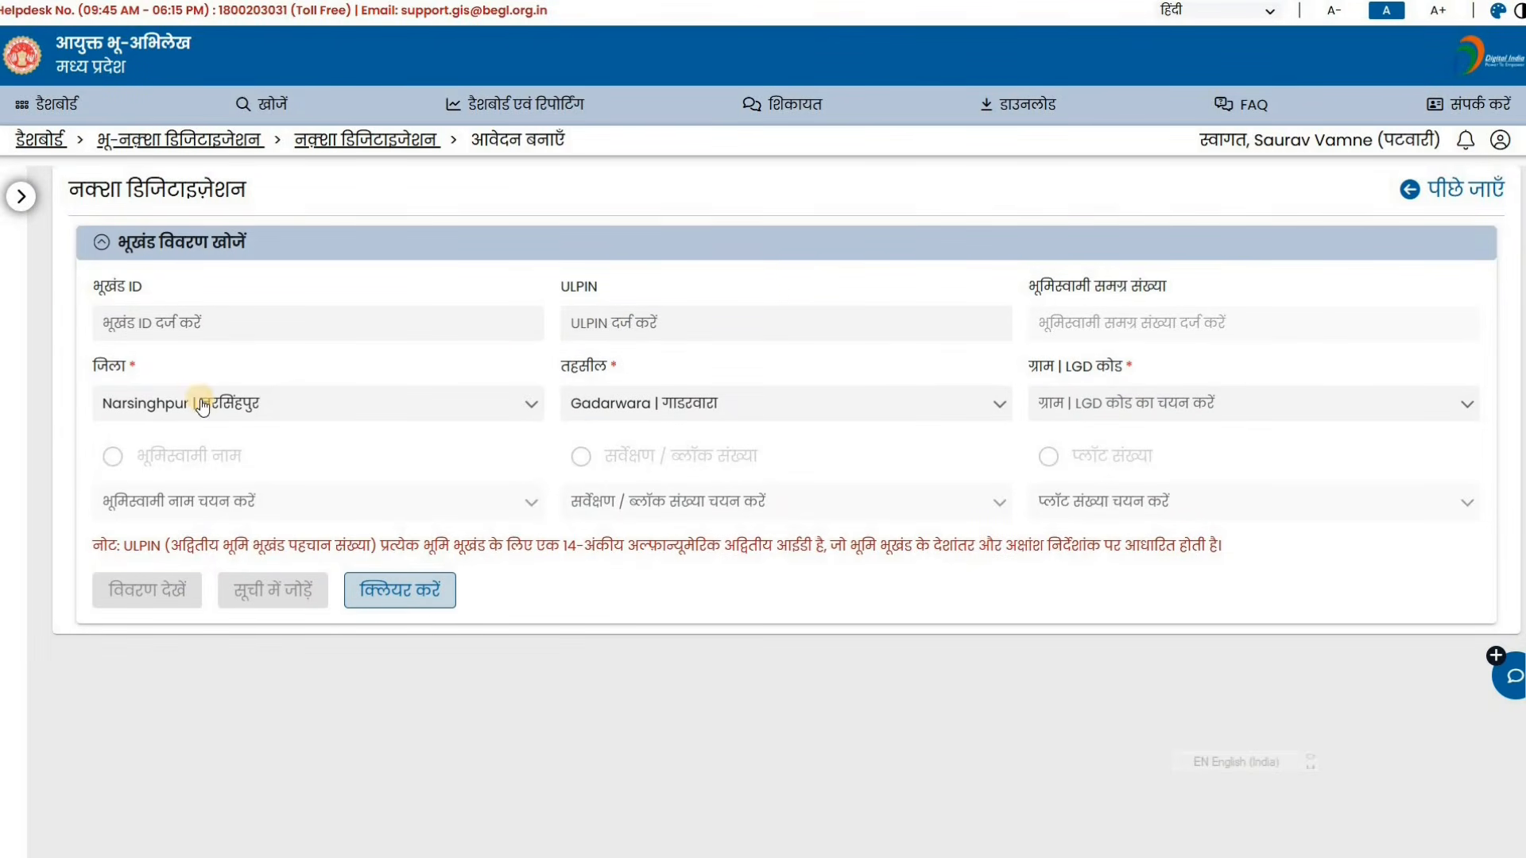
click(1129, 411)
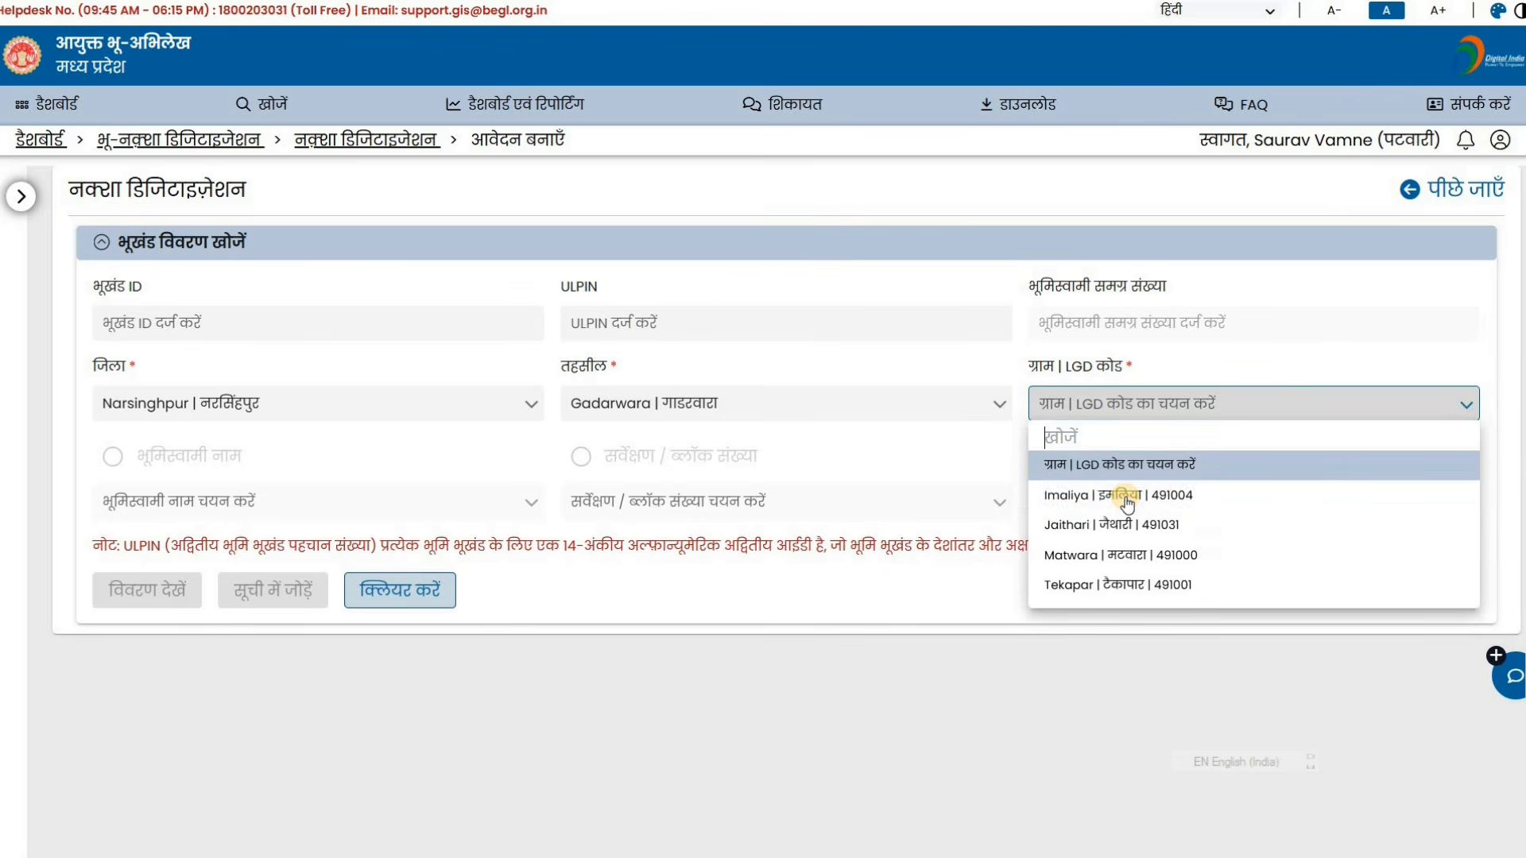
click(1124, 496)
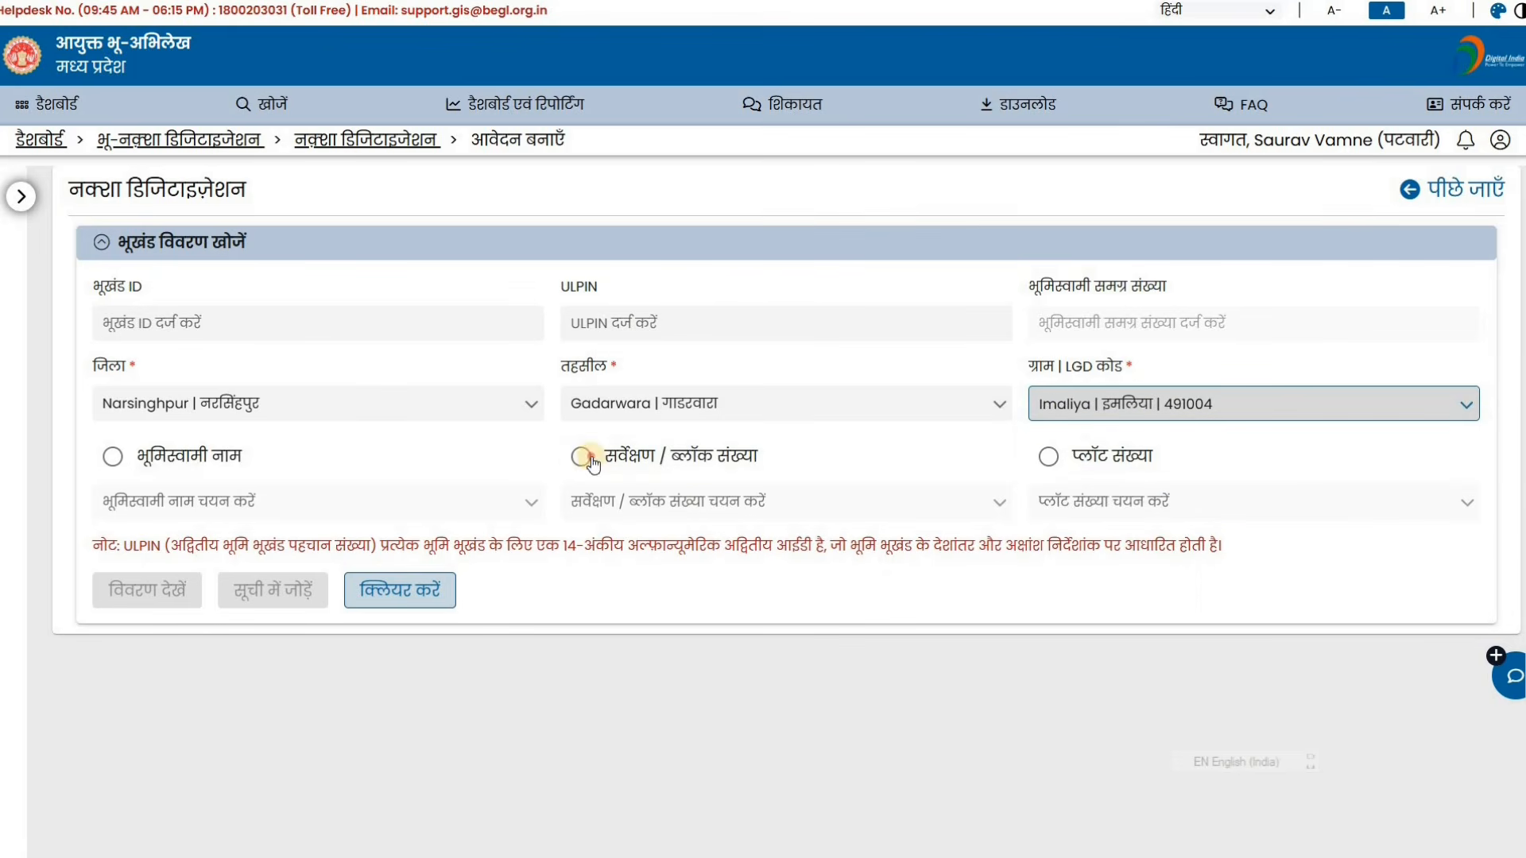
Step: Choose सर्वेक्षण / ब्लॉक संख्या as the search criterion and select survey number 30/1 (S)
click(709, 523)
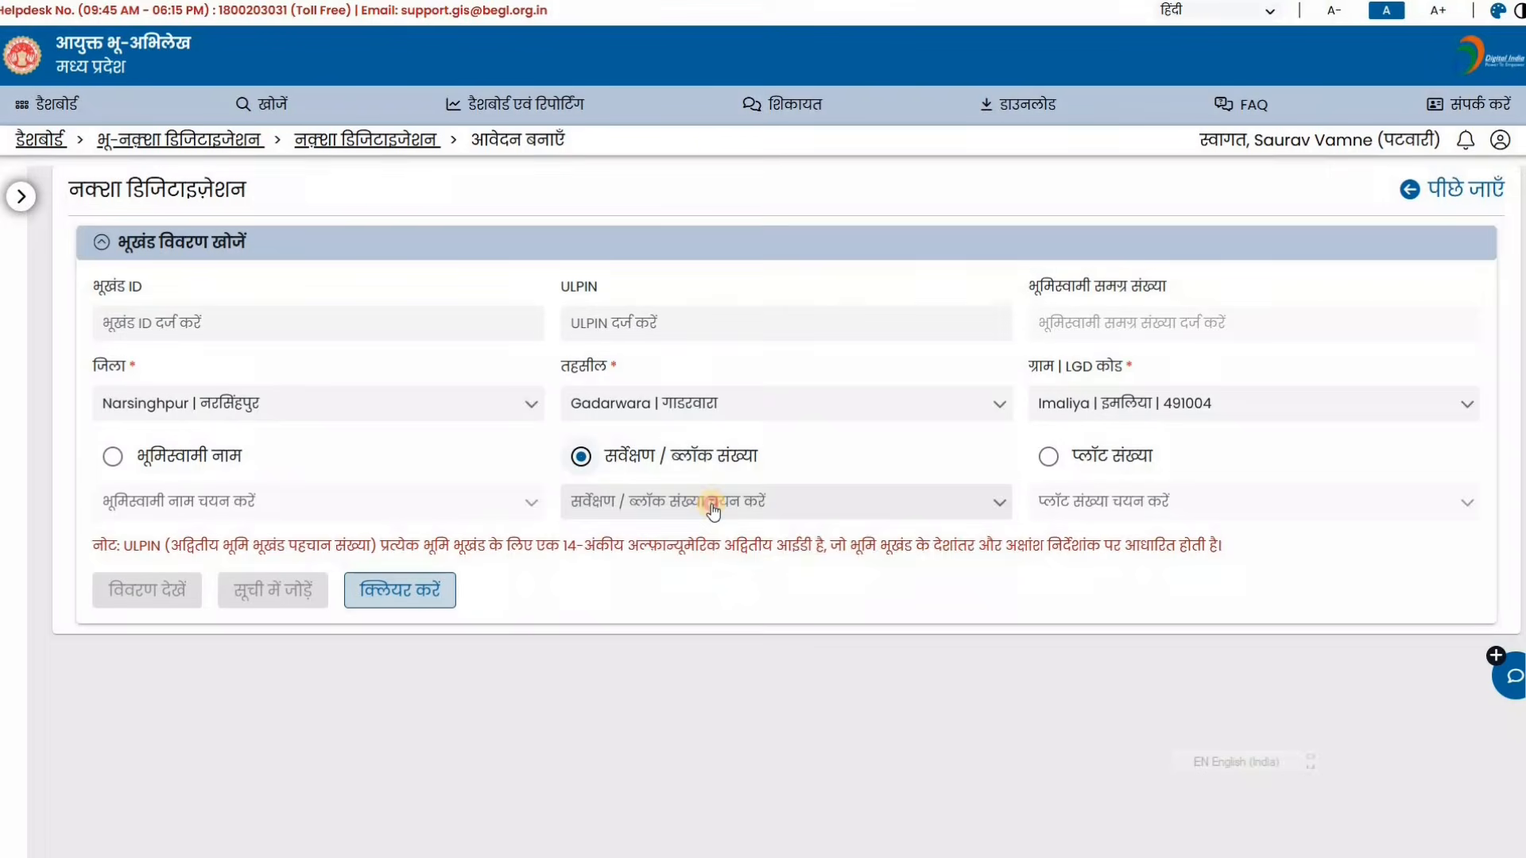
scroll(722, 586, down, 5)
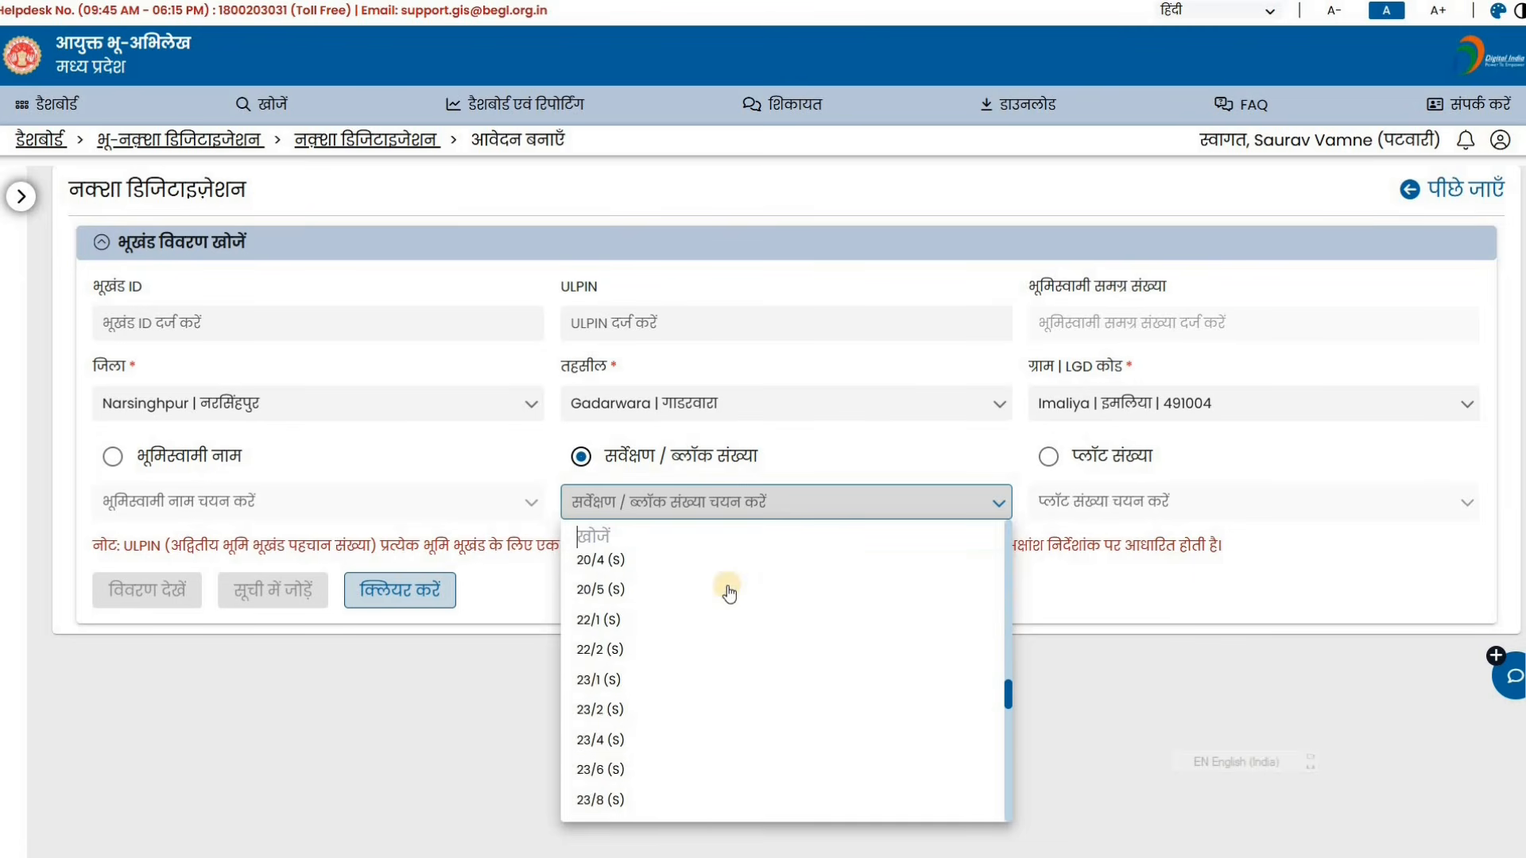
scroll(707, 607, down, 3)
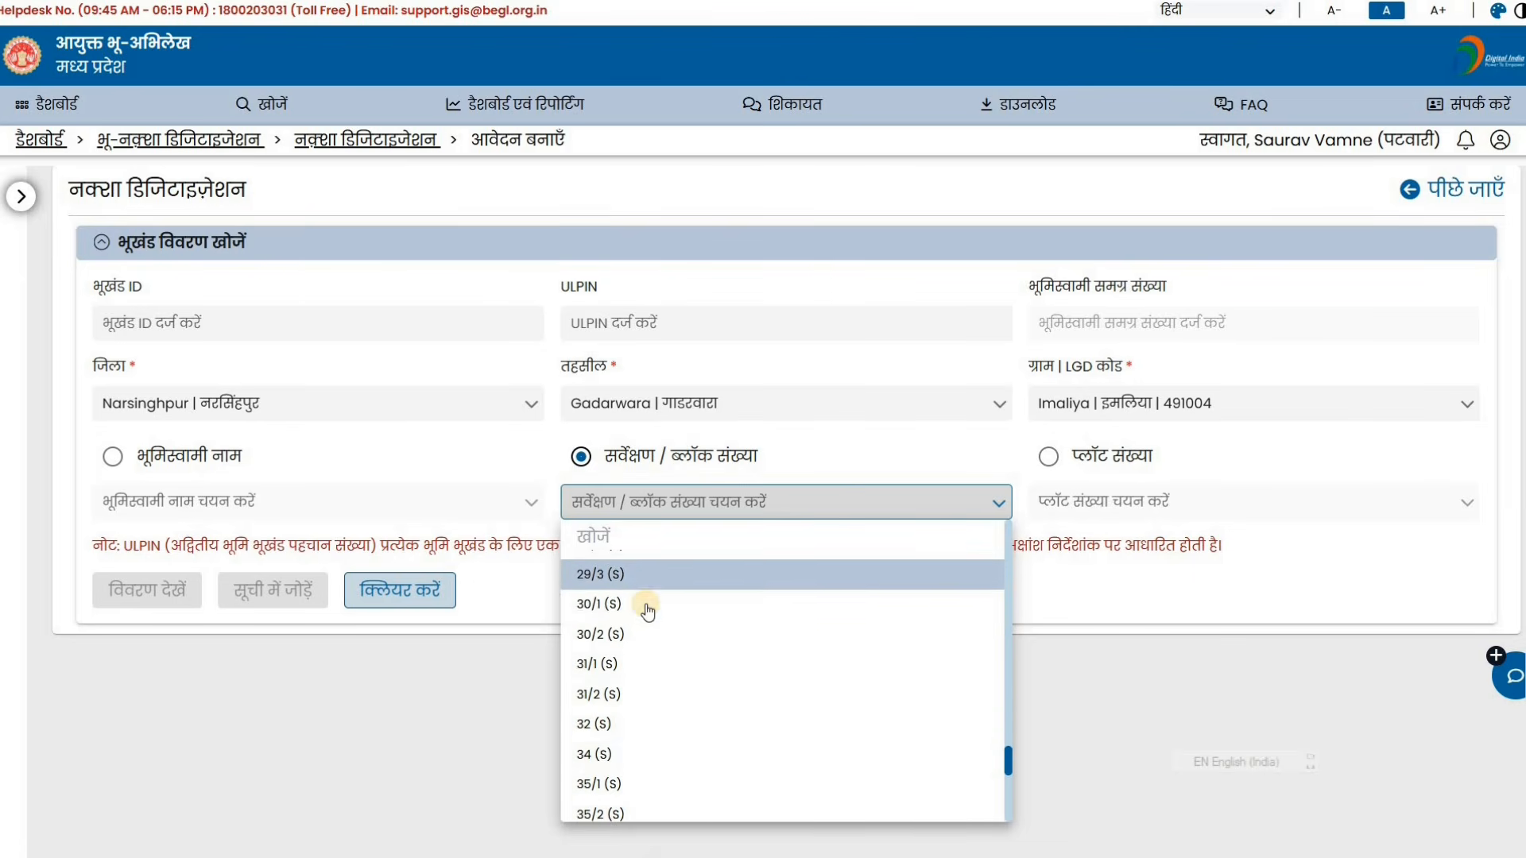
click(645, 604)
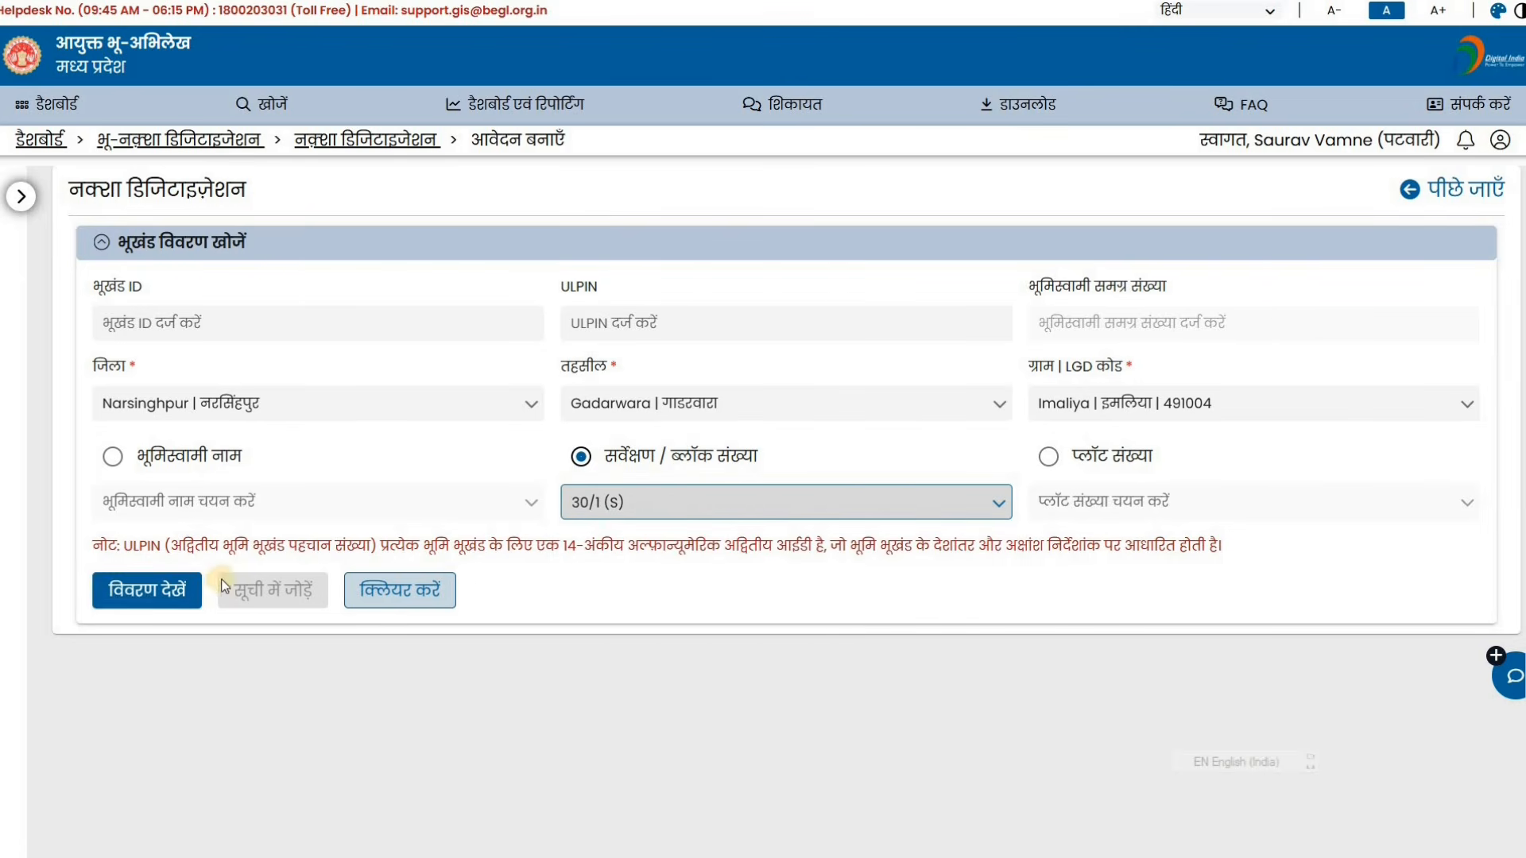
Step: Load the land details for the selected parcel and generate the map digitisation application
click(133, 600)
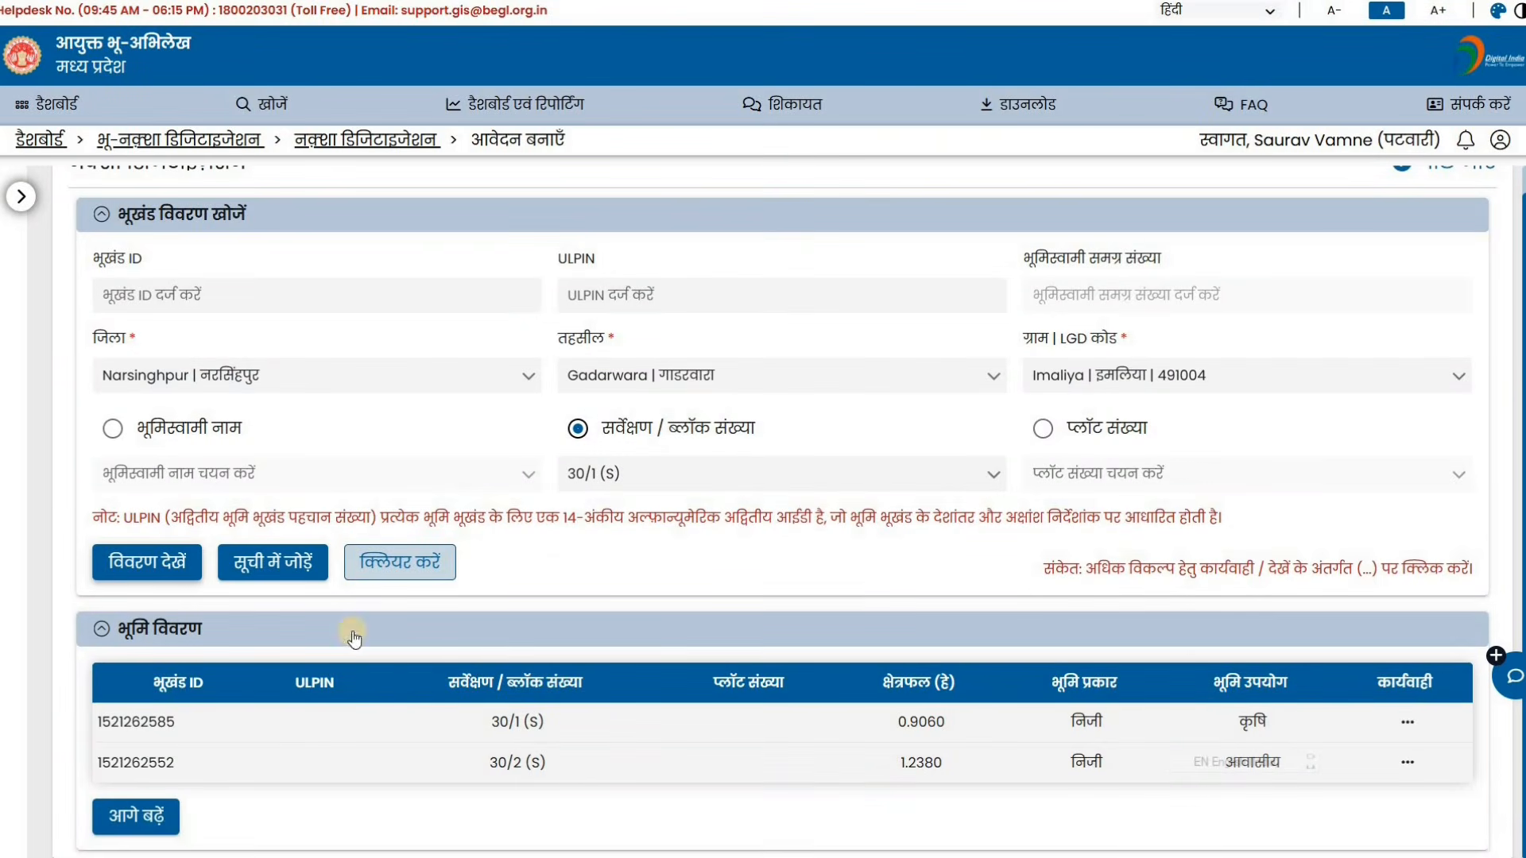
click(152, 819)
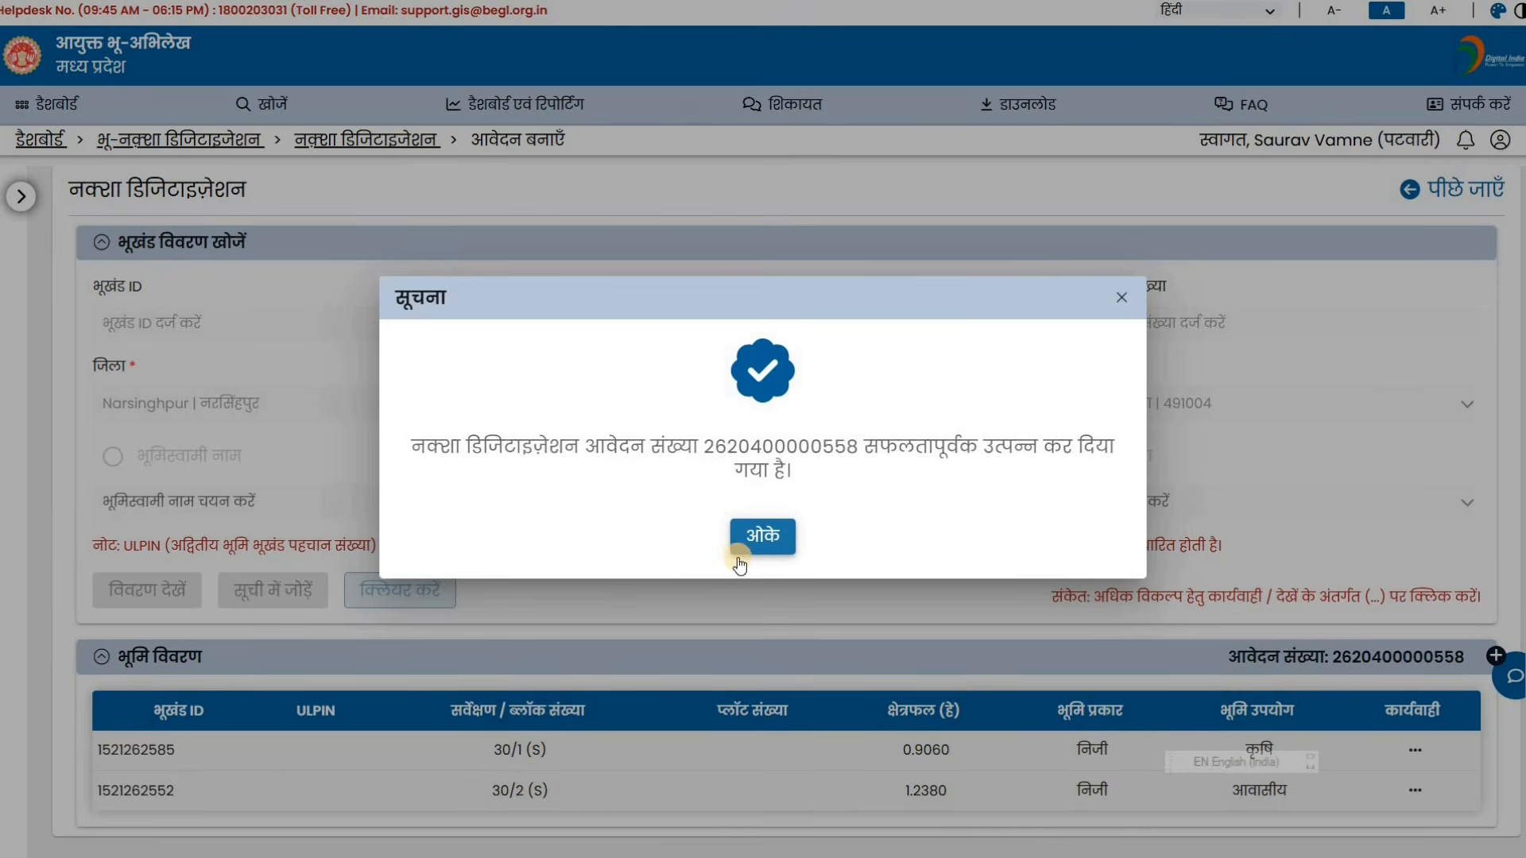
click(756, 546)
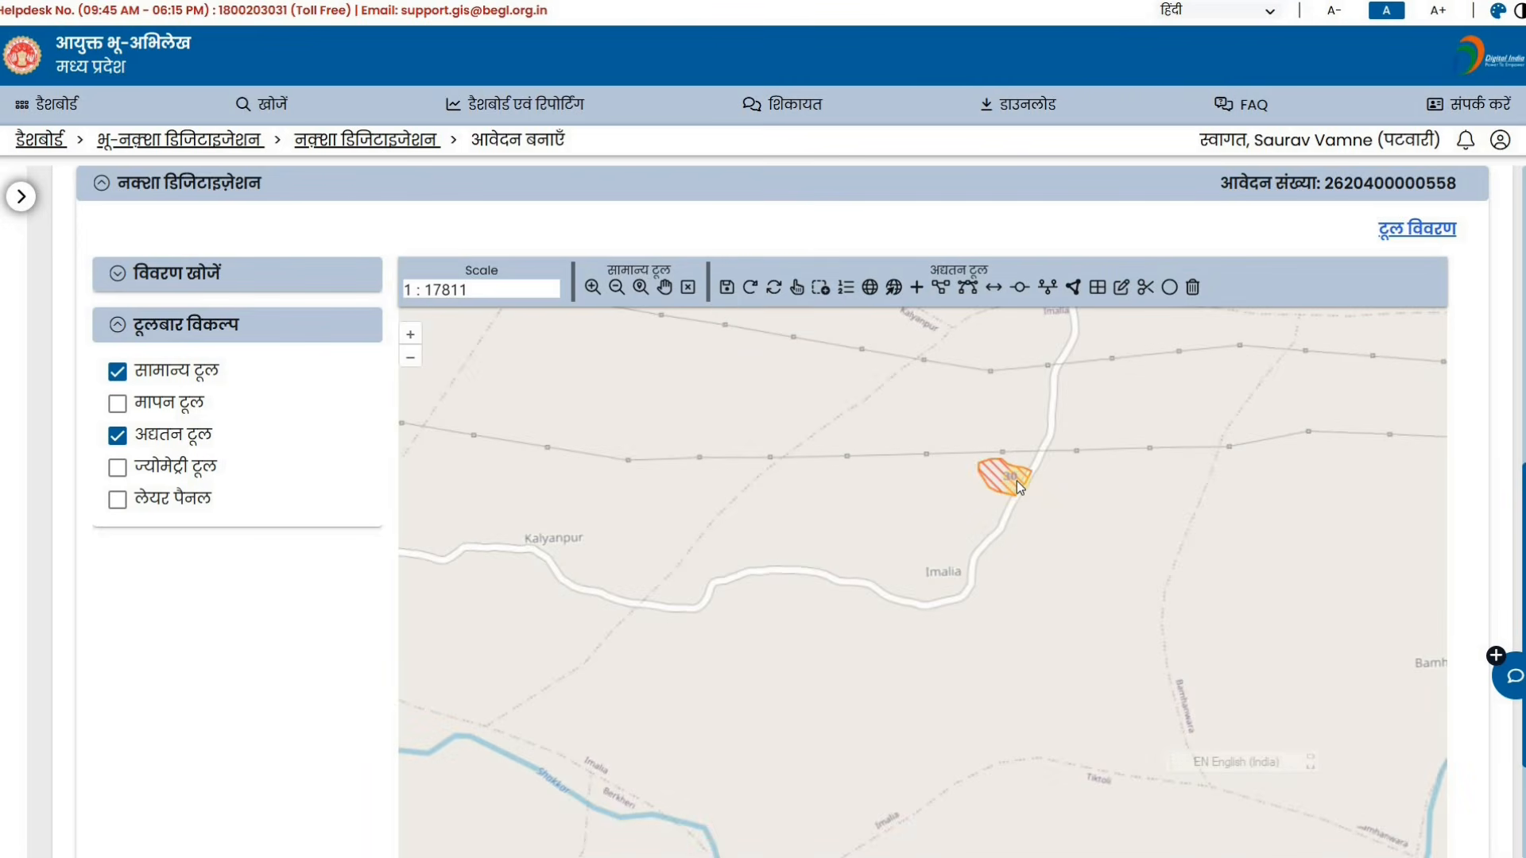
Step: Enlarge parcel 30 on the map, activate feature selection, and check the list of georeferenced files
scroll(1017, 480, up, 5)
scroll(1003, 597, down, 1)
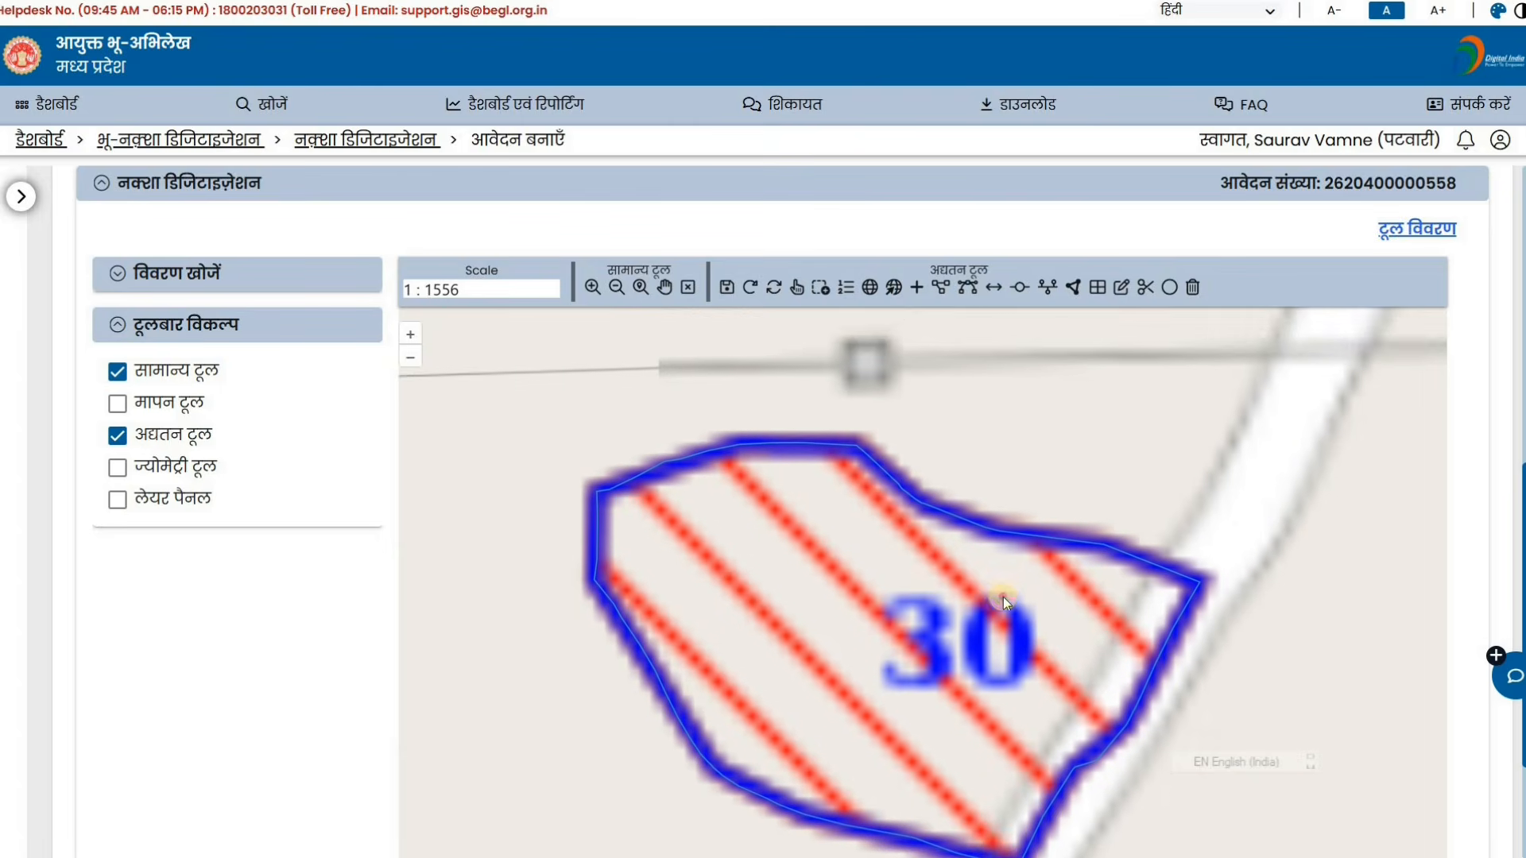
drag(1003, 598, 1008, 557)
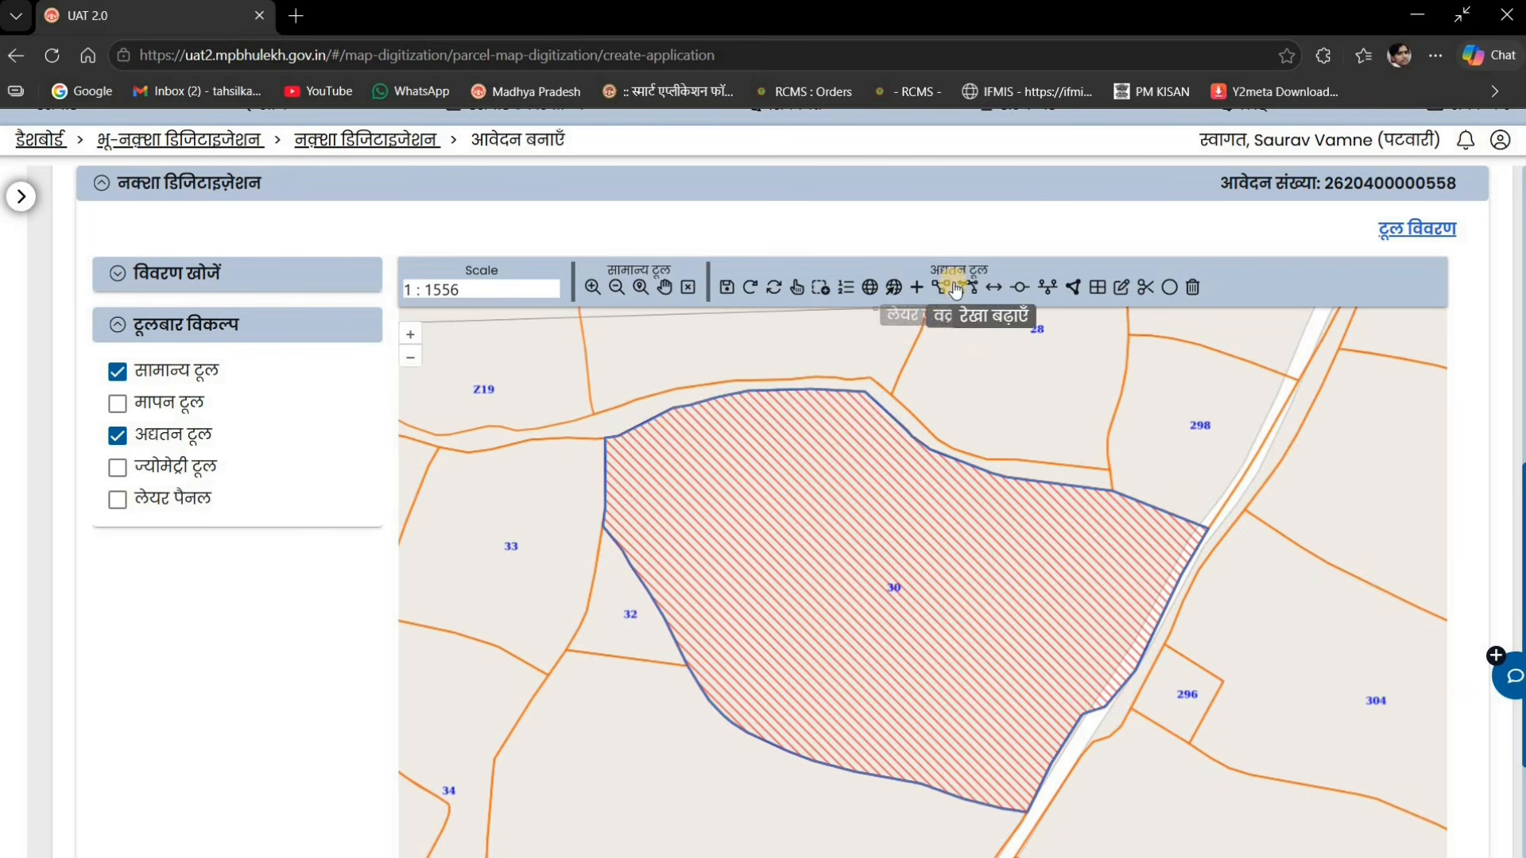
click(796, 291)
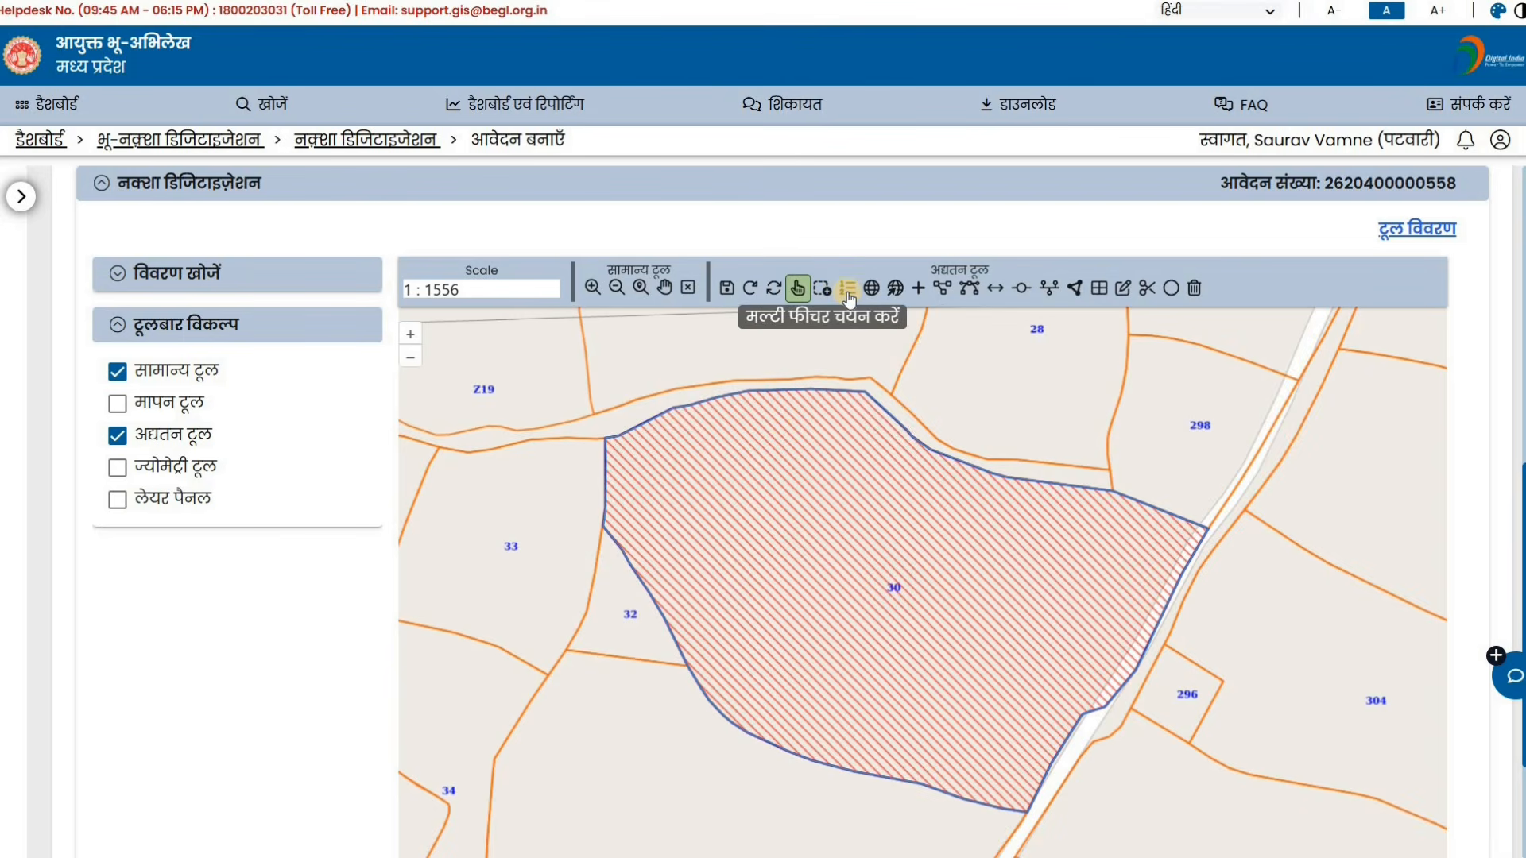
click(892, 290)
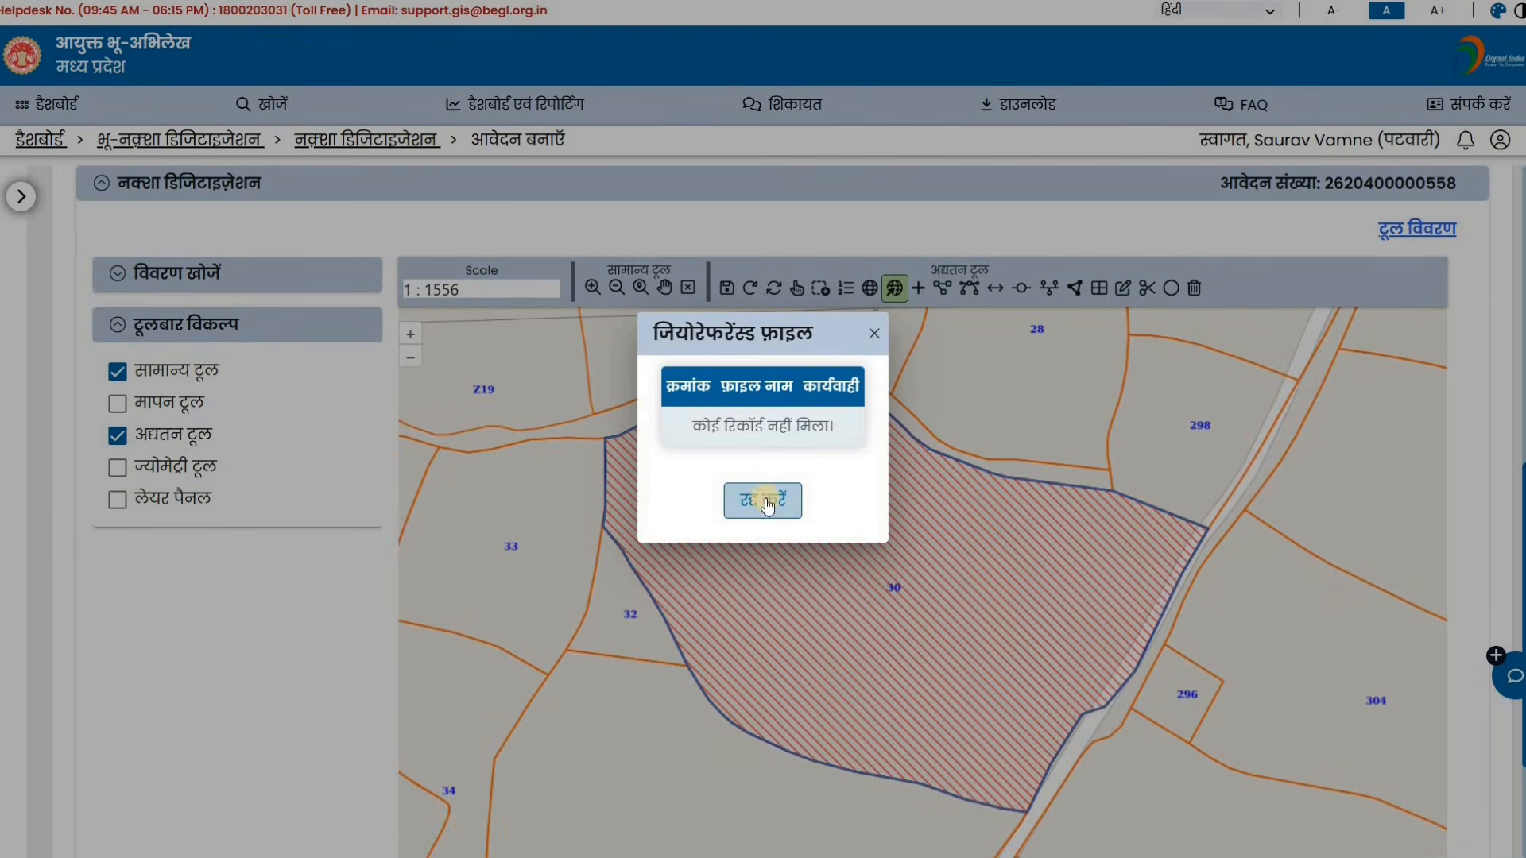
click(875, 334)
Step: Start the georeferencing tool and load the raster image Untitled from the Desktop folder
click(869, 289)
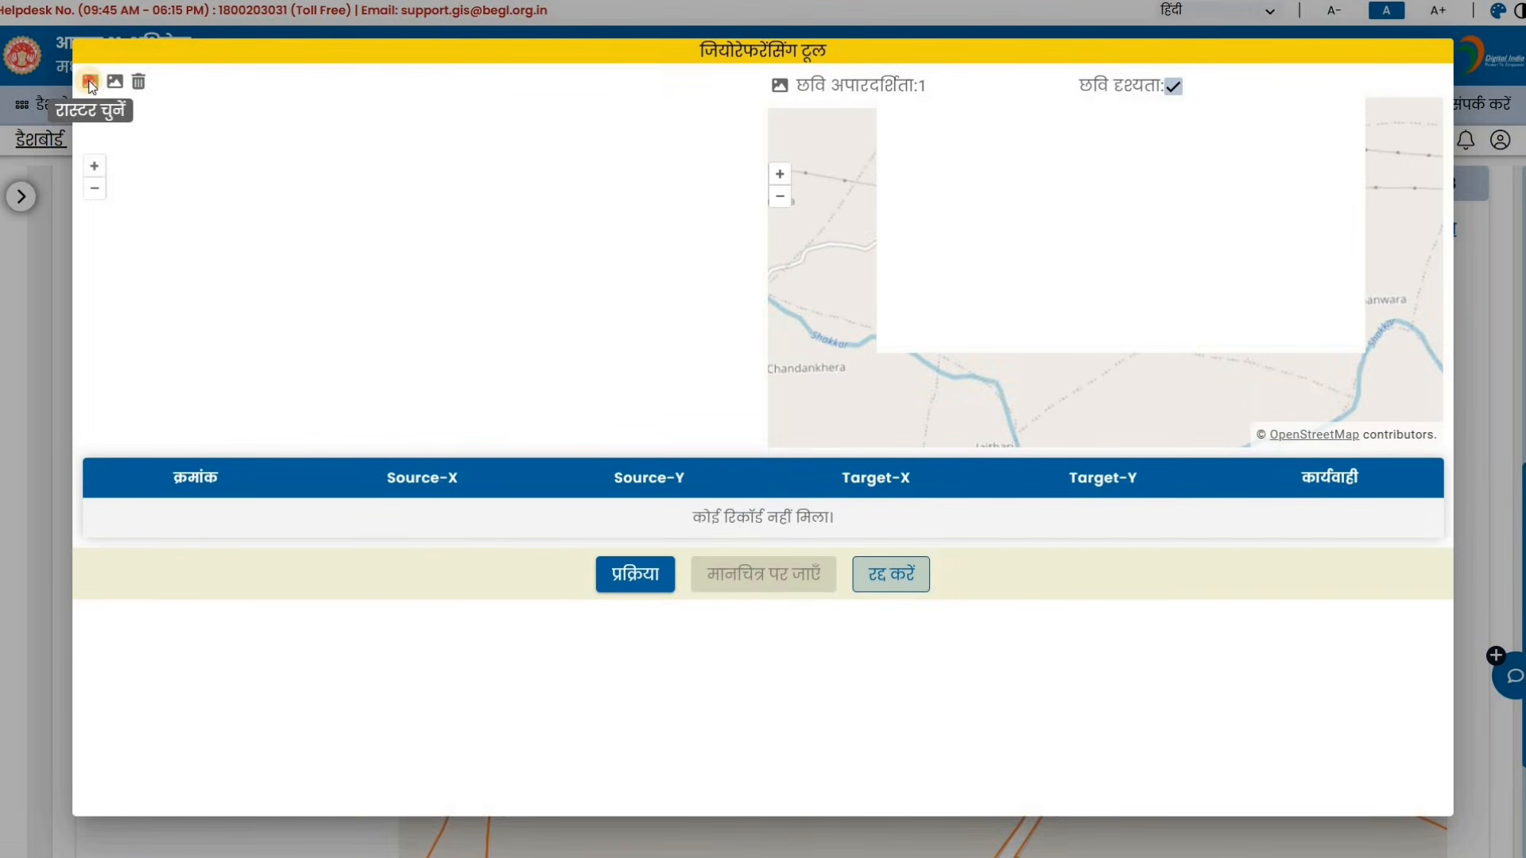
click(91, 82)
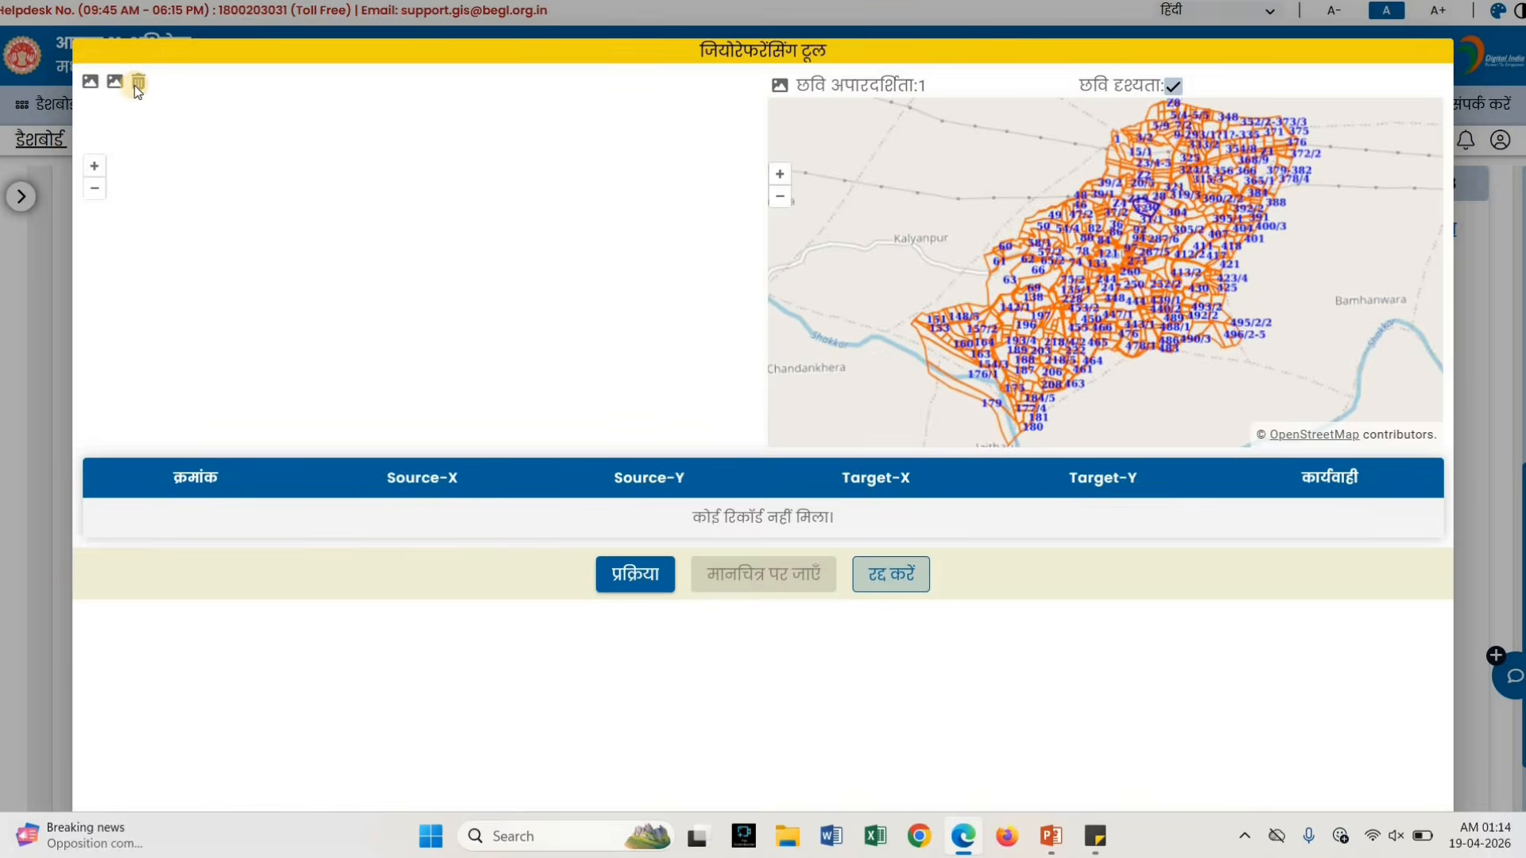
click(61, 228)
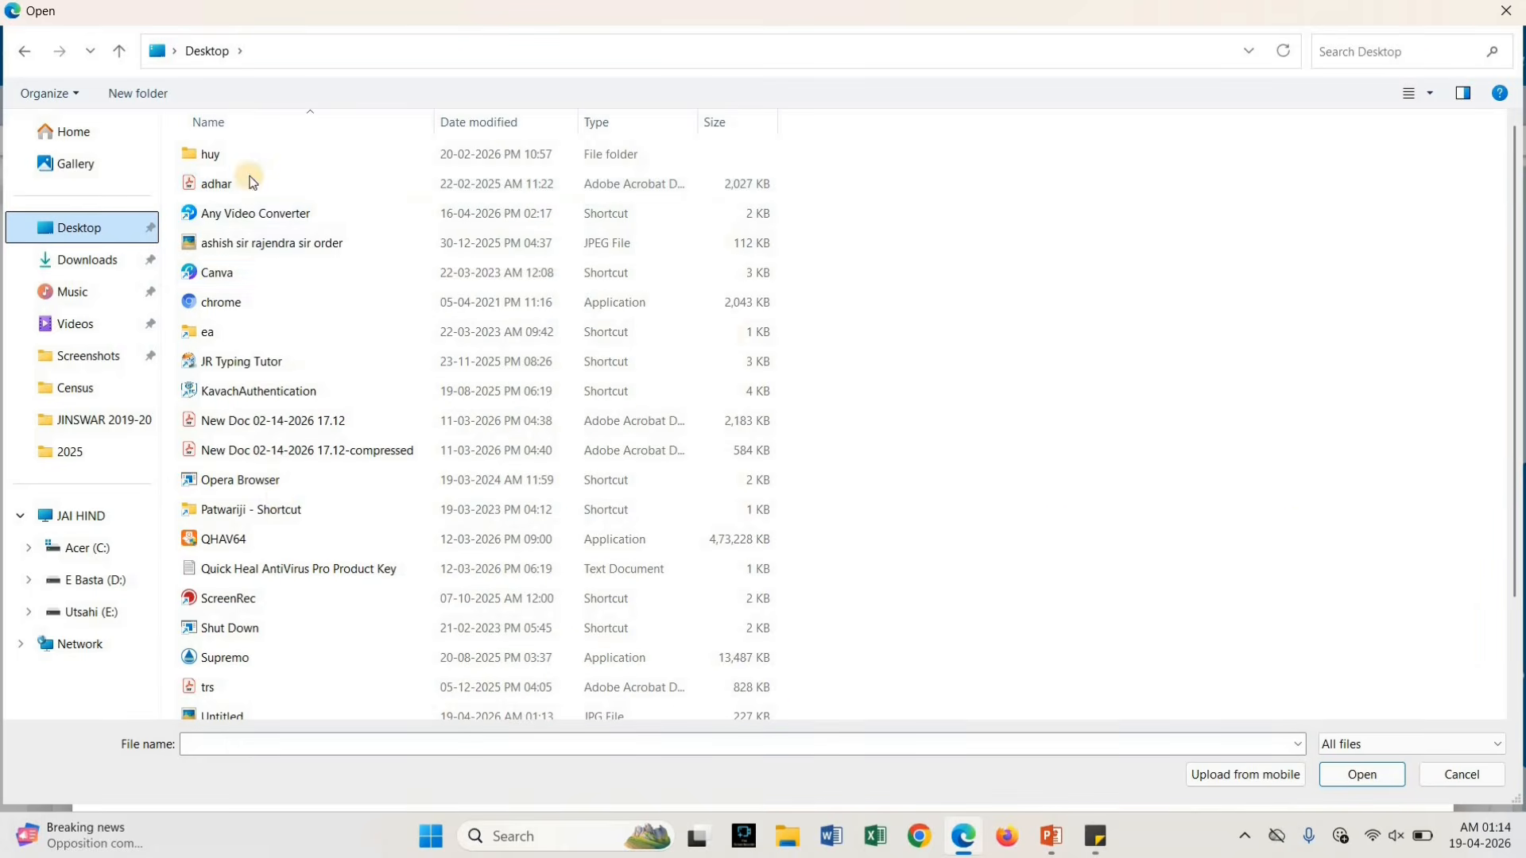
scroll(274, 574, down, 2)
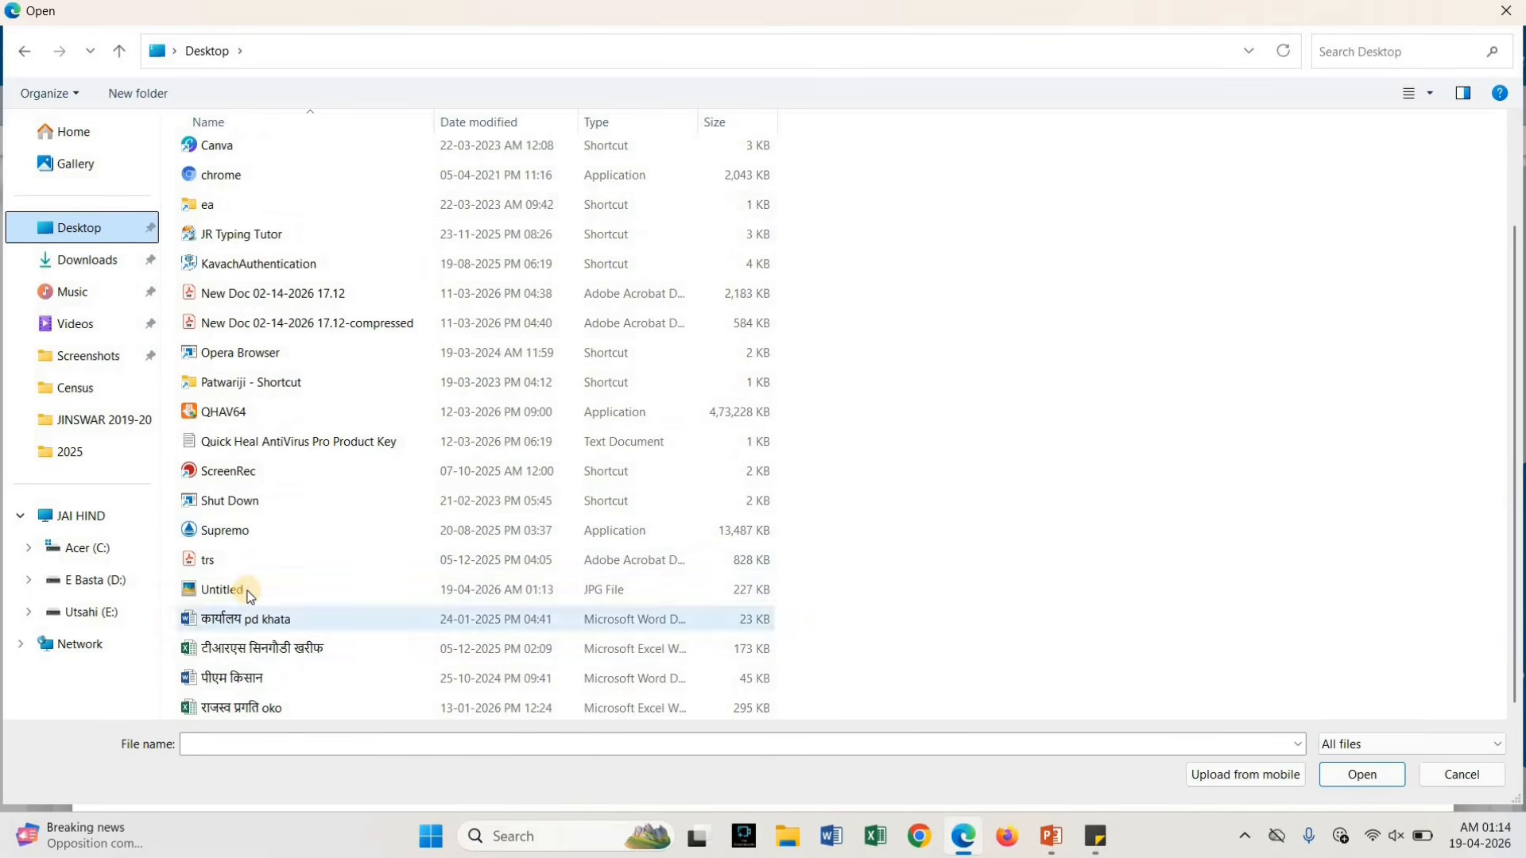
click(248, 592)
double_click(249, 592)
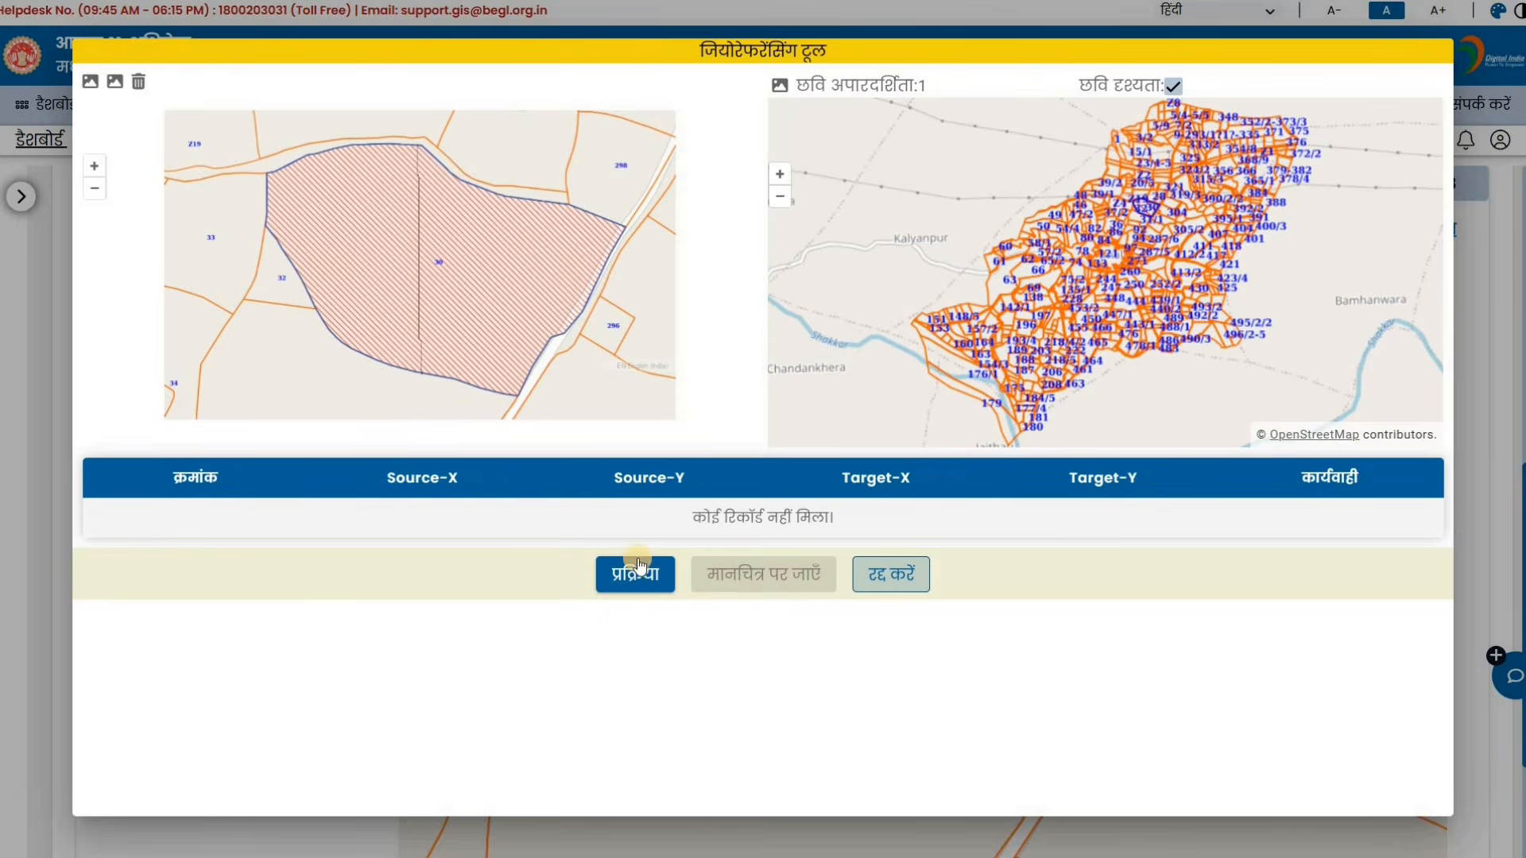
Step: Frame parcel 30 on the georeferencing reference map to match the raster, and cancel the georeferencing tool
click(1027, 265)
scroll(1027, 265, up, 2)
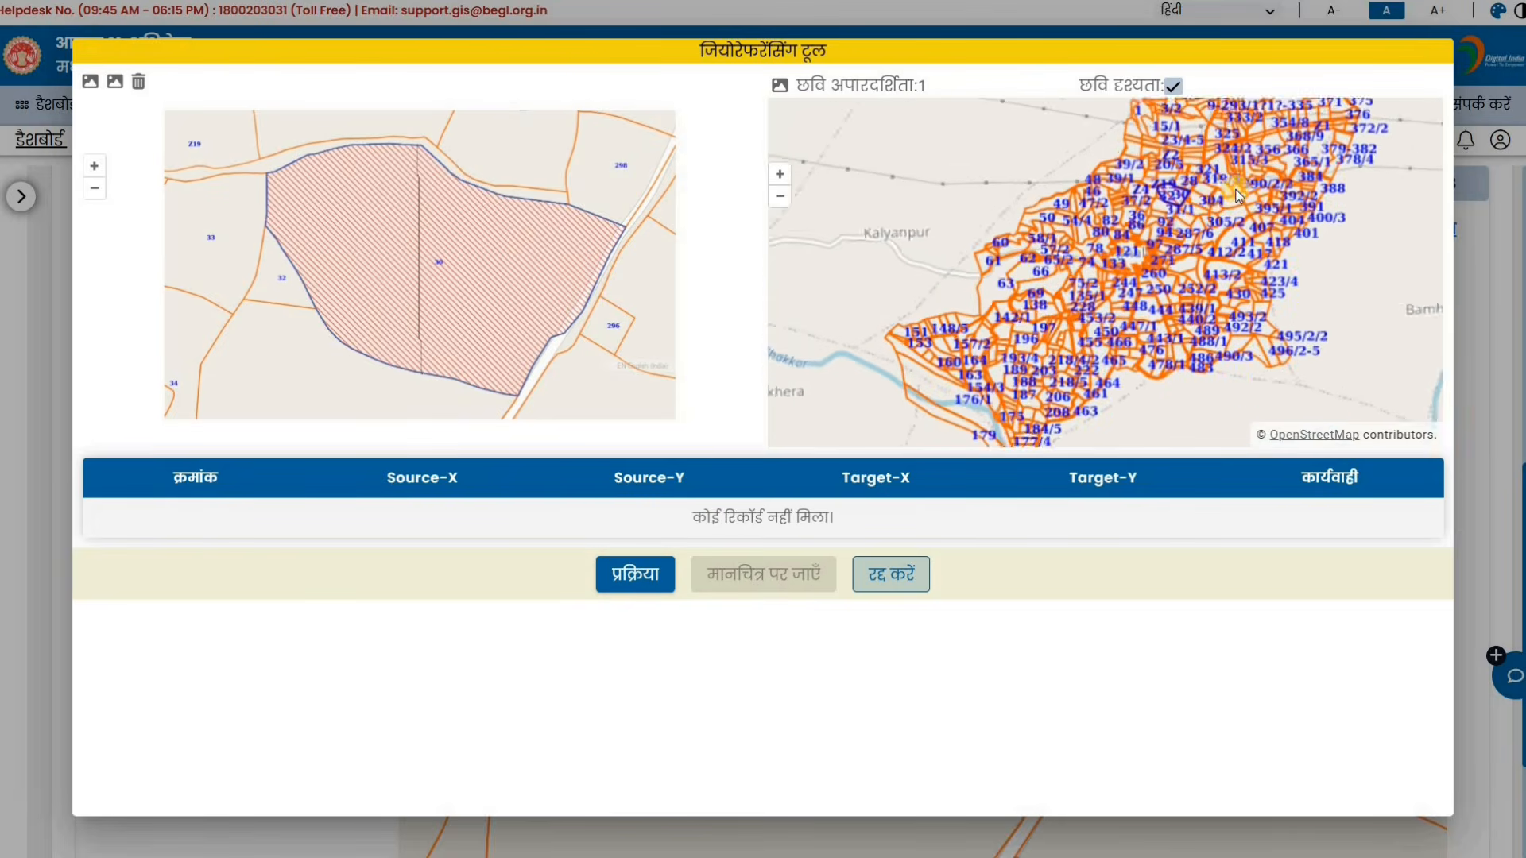
scroll(1047, 263, up, 3)
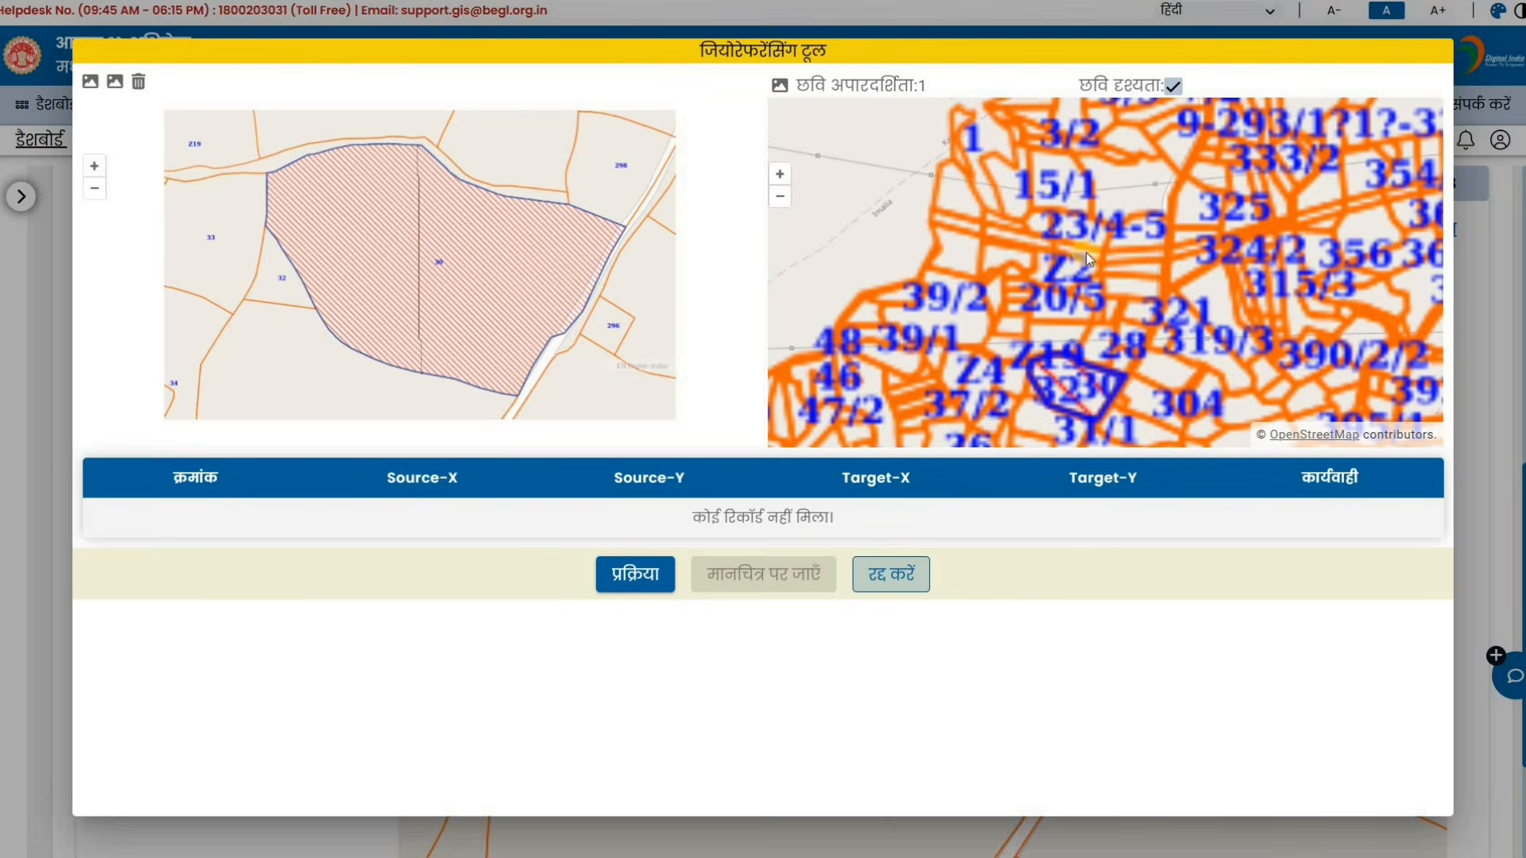
mouse_move(1252, 170)
mouse_down()
mouse_move(1200, 261)
mouse_move(1029, 300)
mouse_move(1209, 264)
mouse_up()
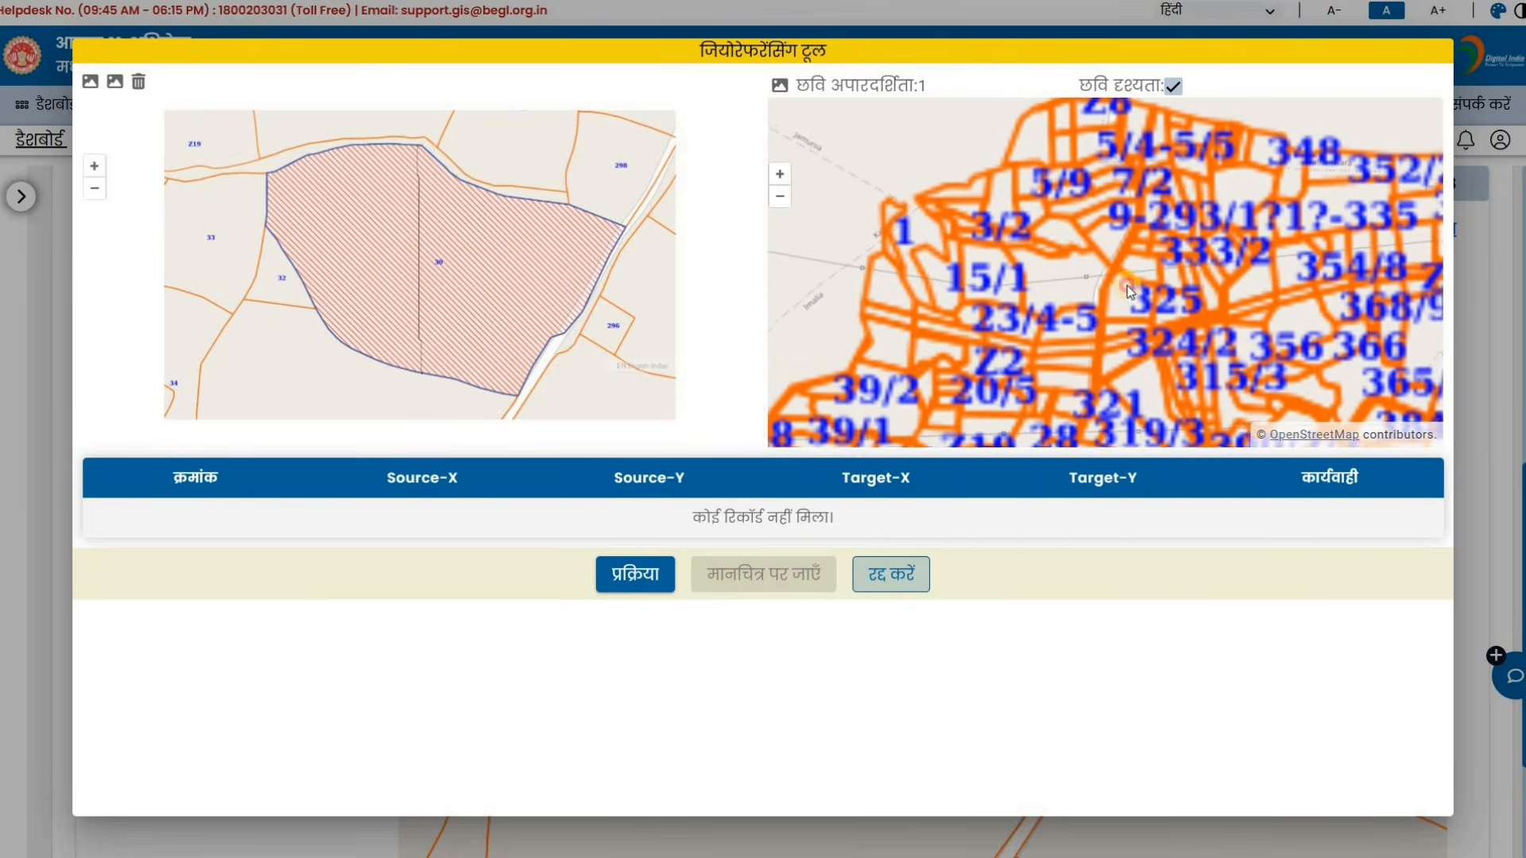
drag(995, 351, 1100, 280)
scroll(1101, 293, up, 3)
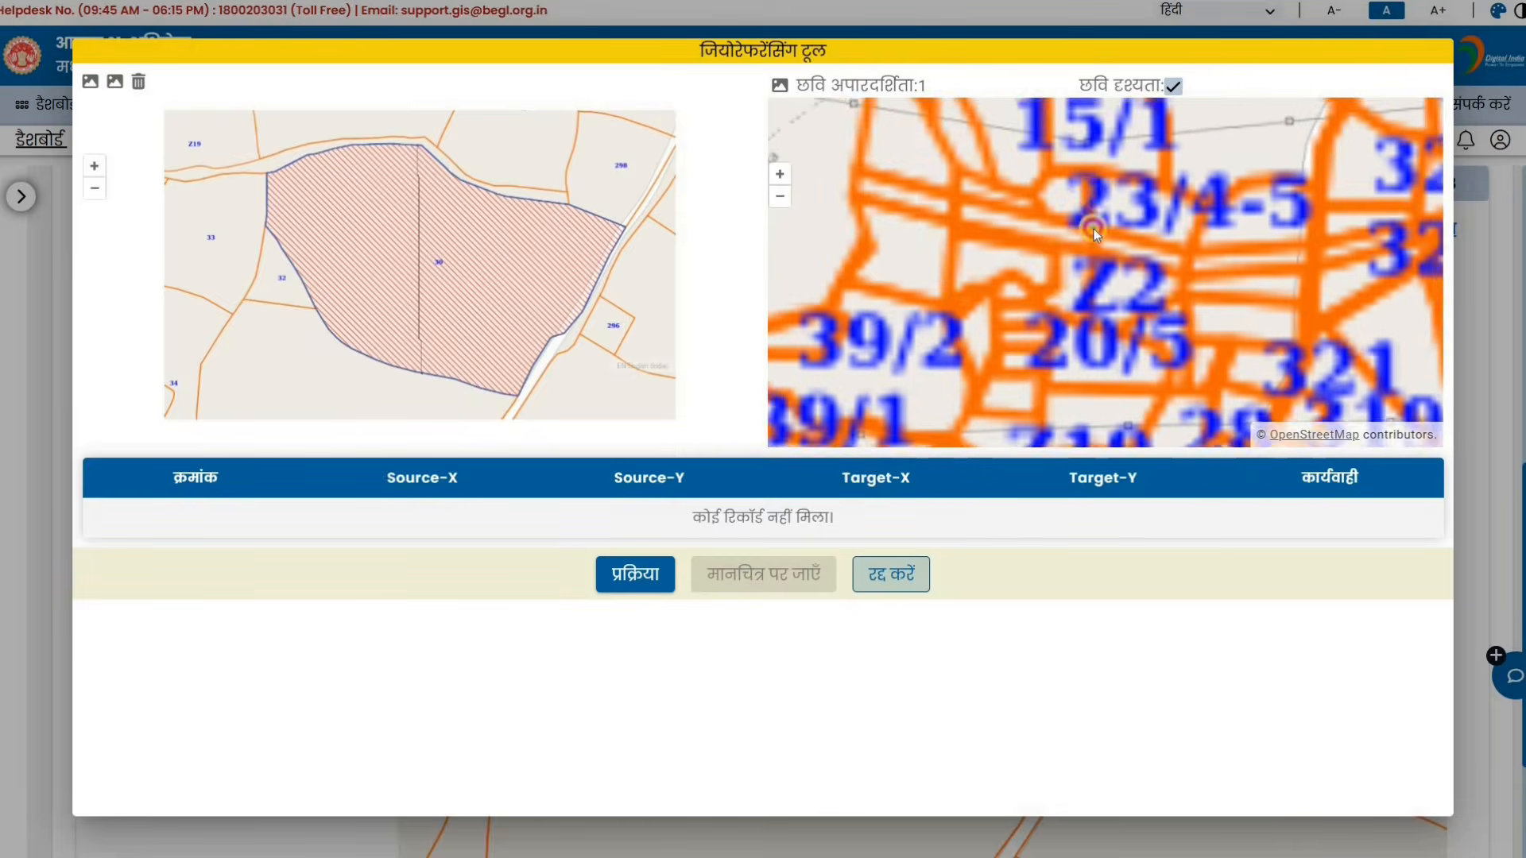
drag(1124, 428, 1098, 278)
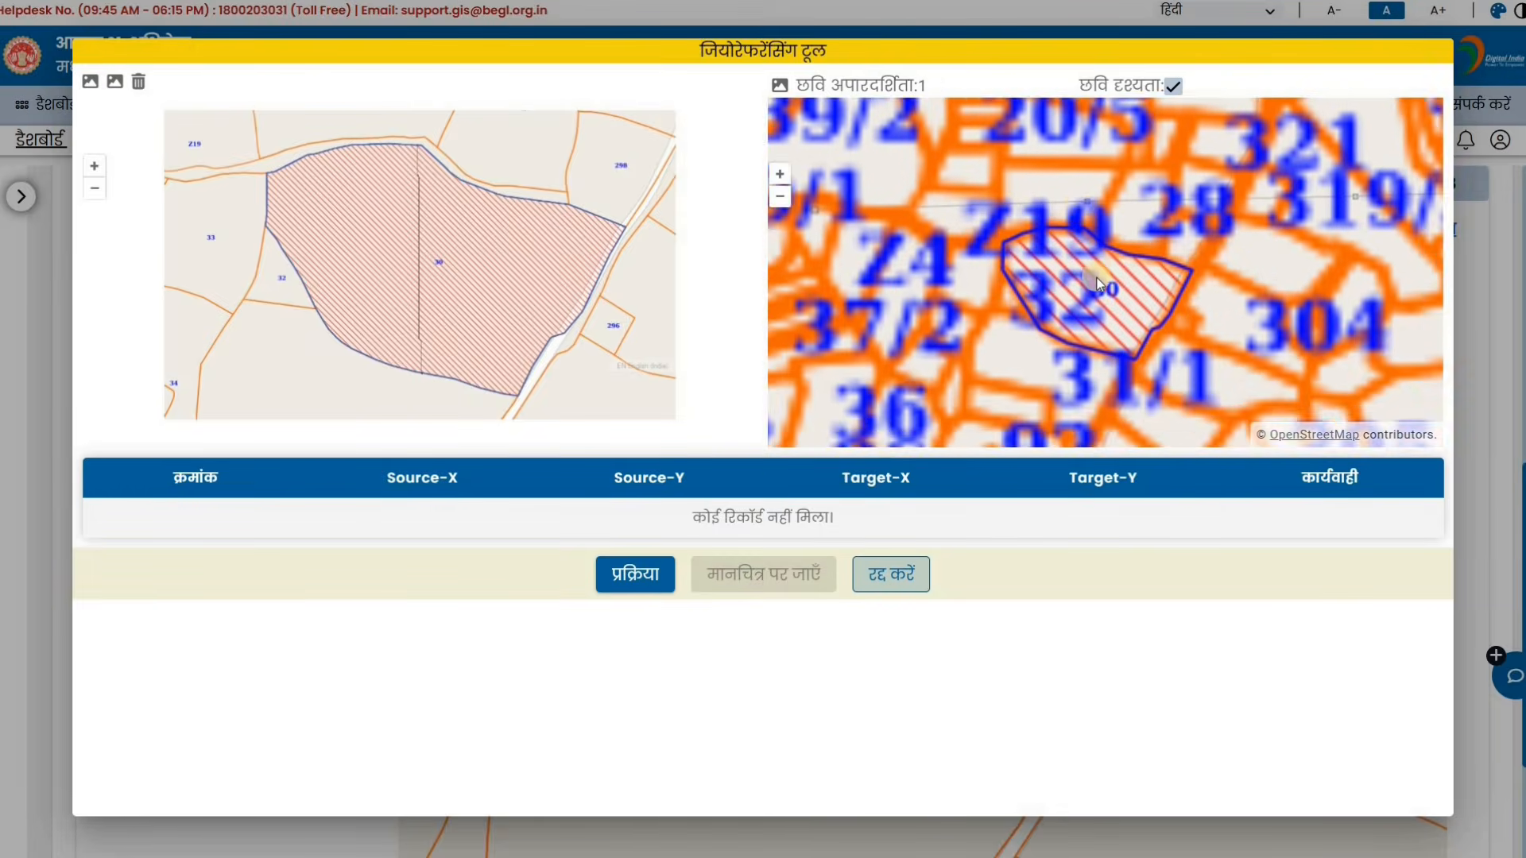
scroll(1100, 278, up, 3)
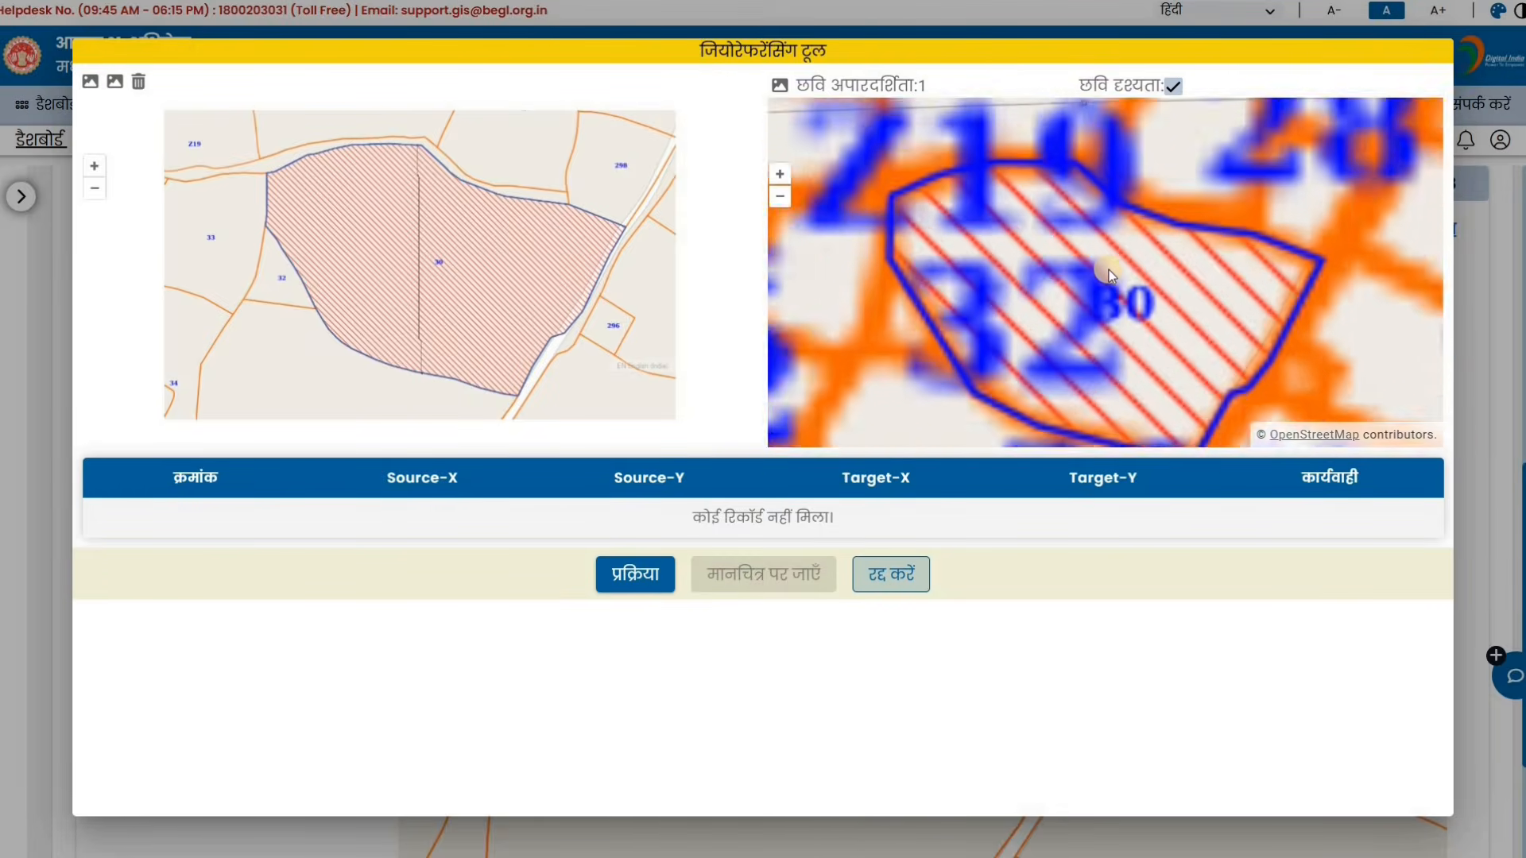
scroll(1109, 269, up, 1)
scroll(1108, 269, down, 2)
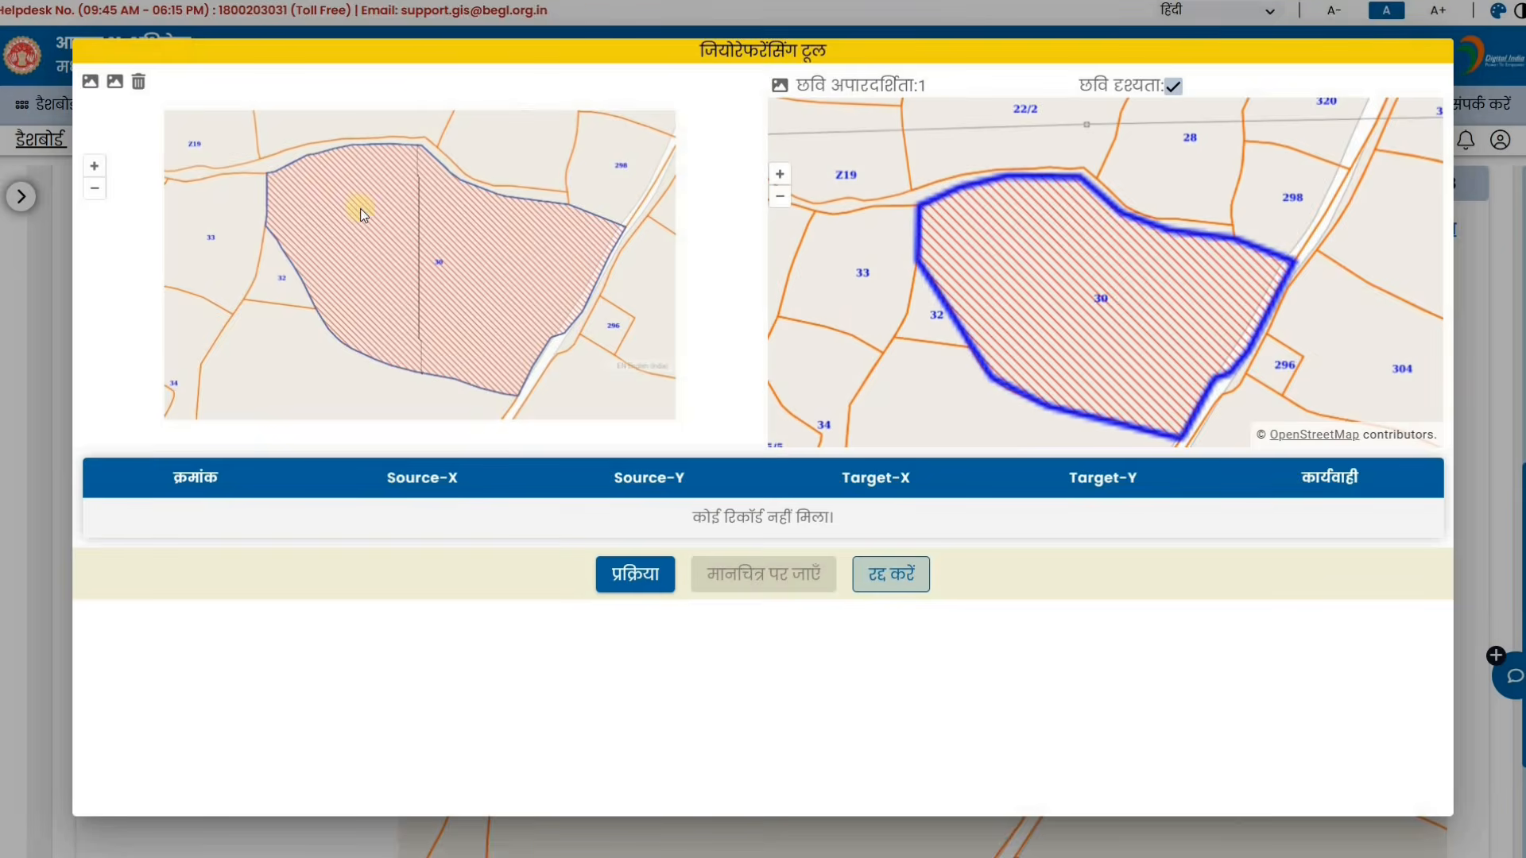
click(625, 590)
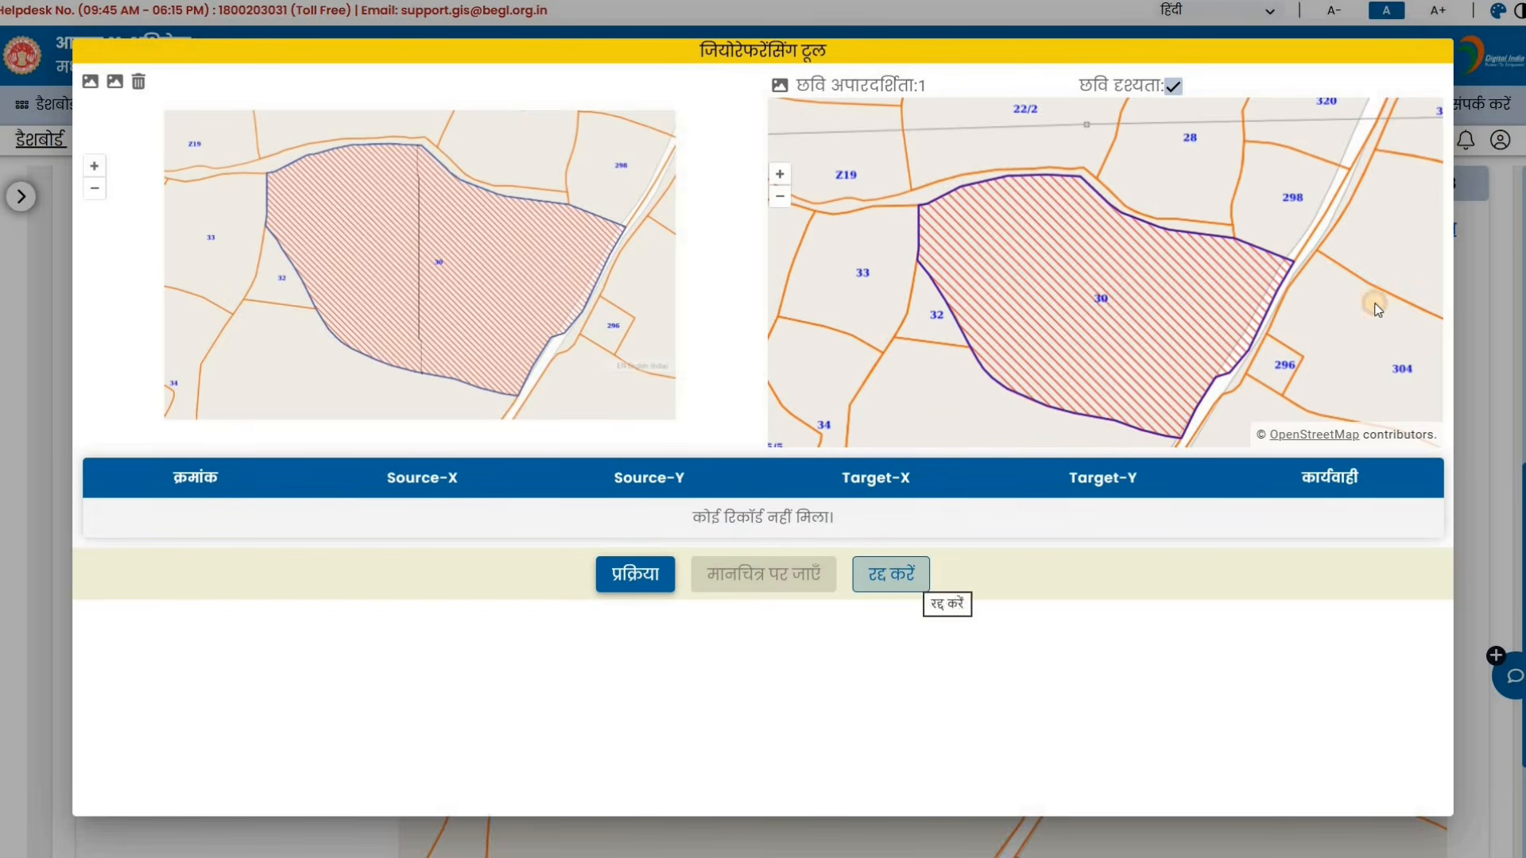
click(916, 584)
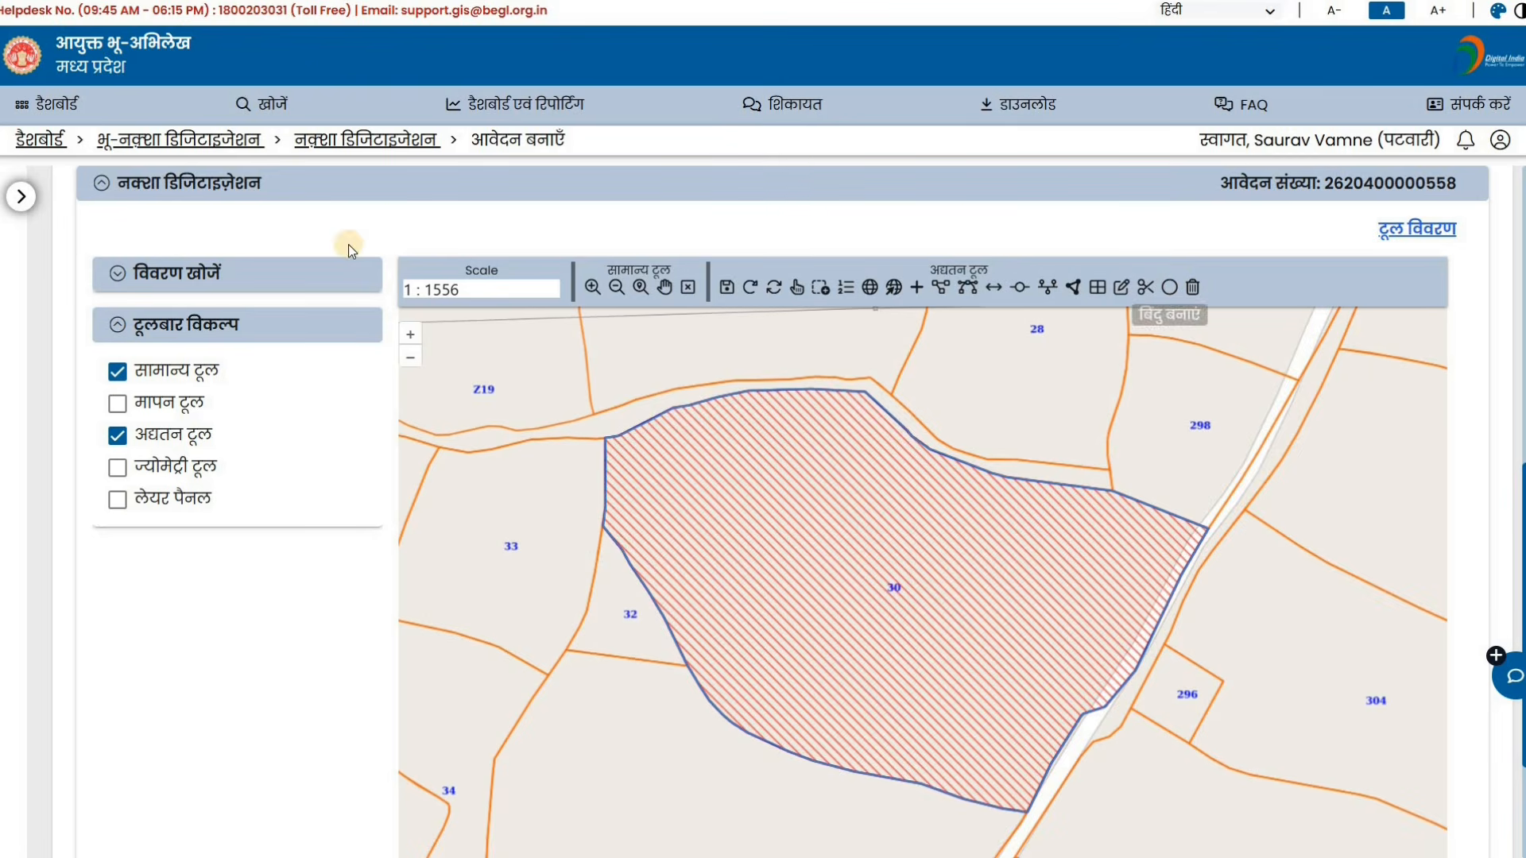
Step: Start a new पंजीयन पूर्व नक्शा application and select the village Jaithari | जैथारी | 491031
click(21, 196)
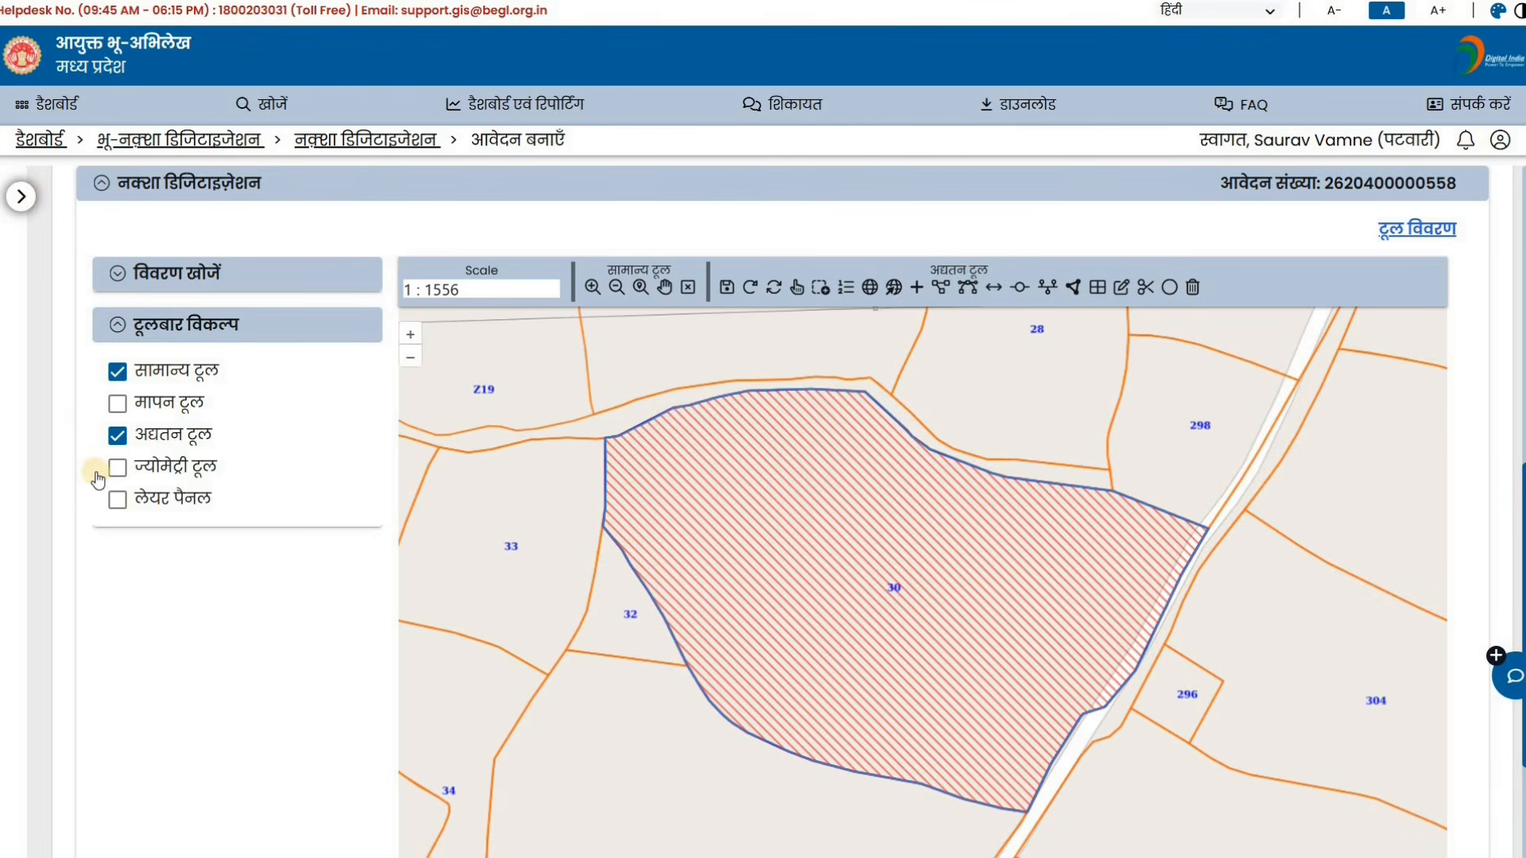
scroll(92, 517, down, 5)
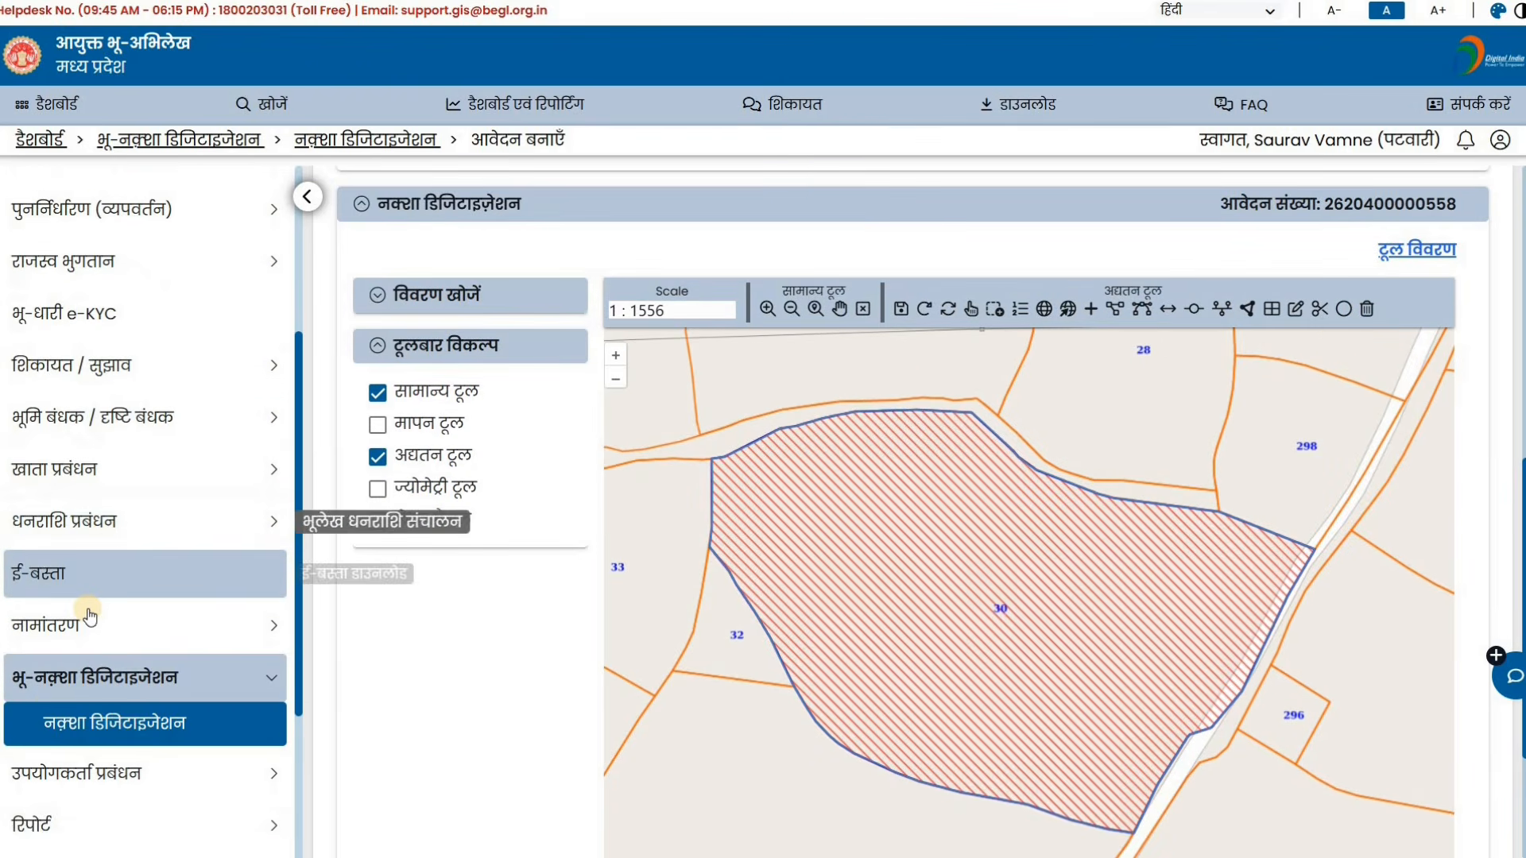
scroll(90, 616, down, 3)
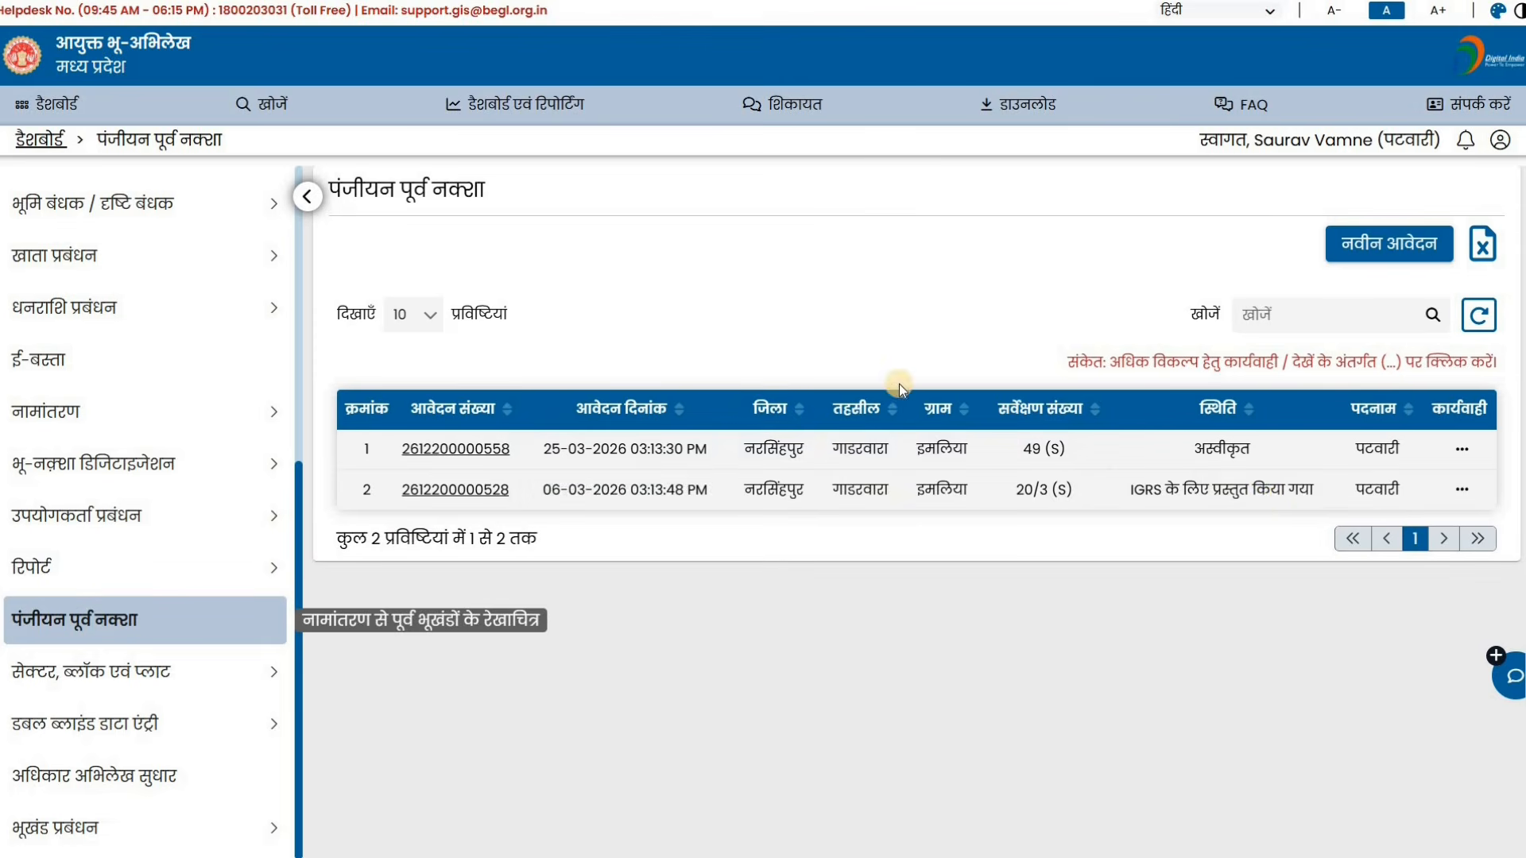
click(1402, 251)
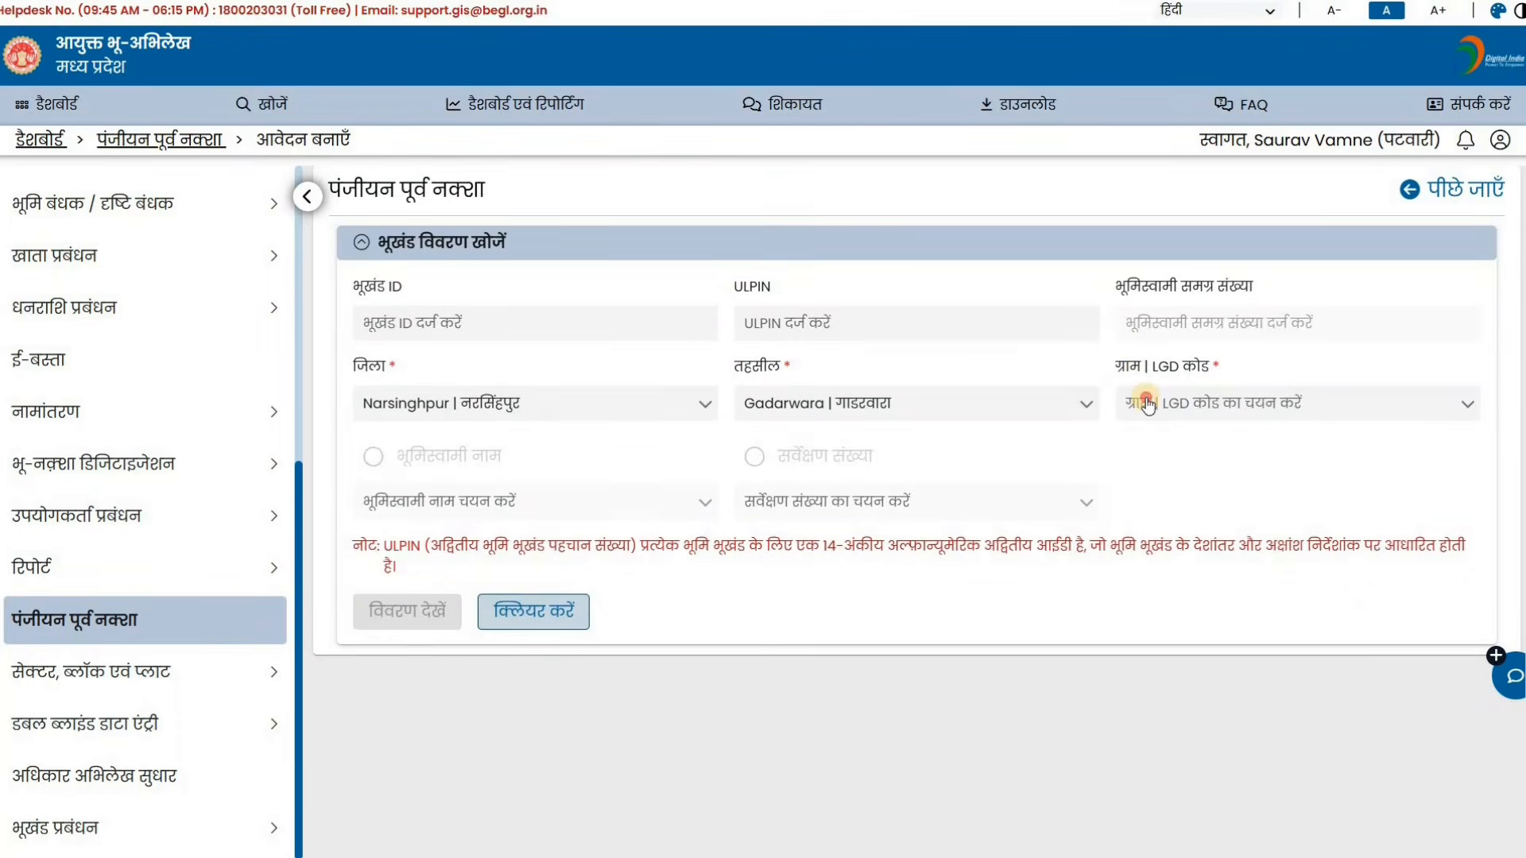
click(1146, 405)
click(1153, 559)
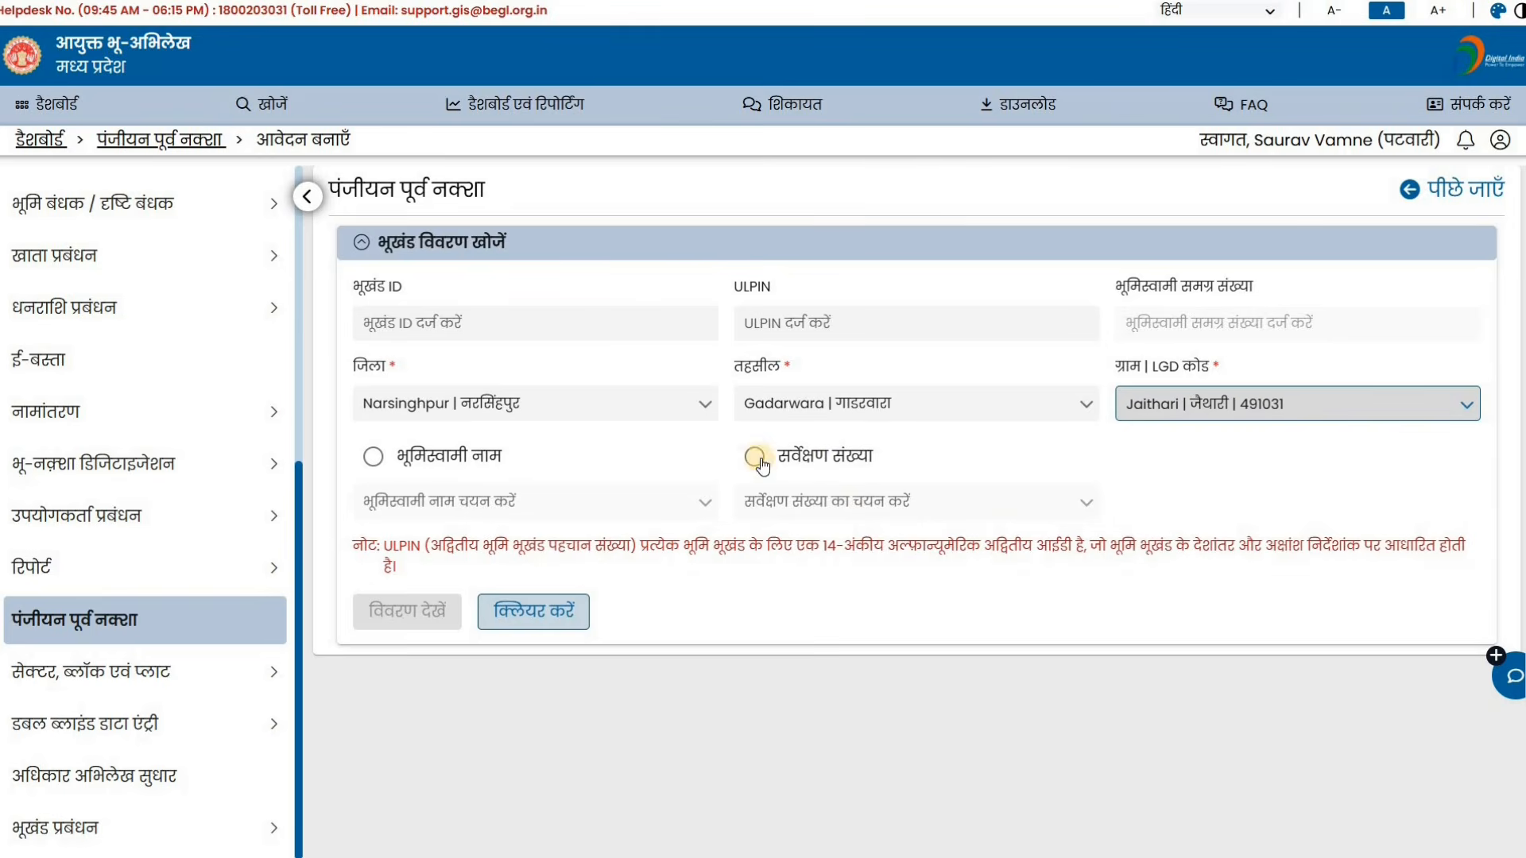
Step: Choose सर्वेक्षण संख्या as the search criterion and try to load the details of survey number 19/2 (S)
click(754, 458)
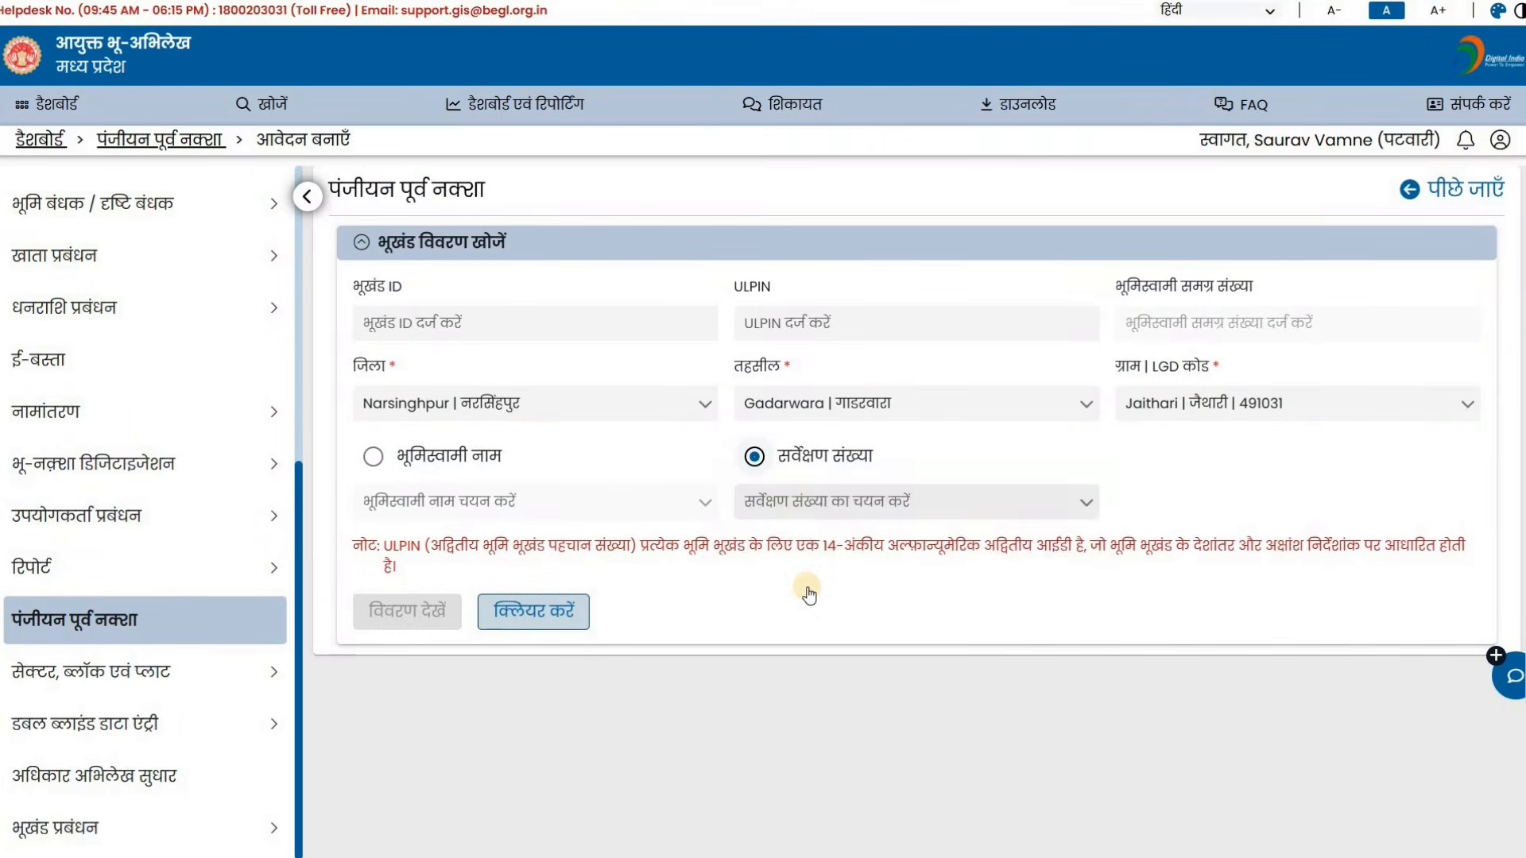
scroll(816, 638, down, 3)
click(815, 632)
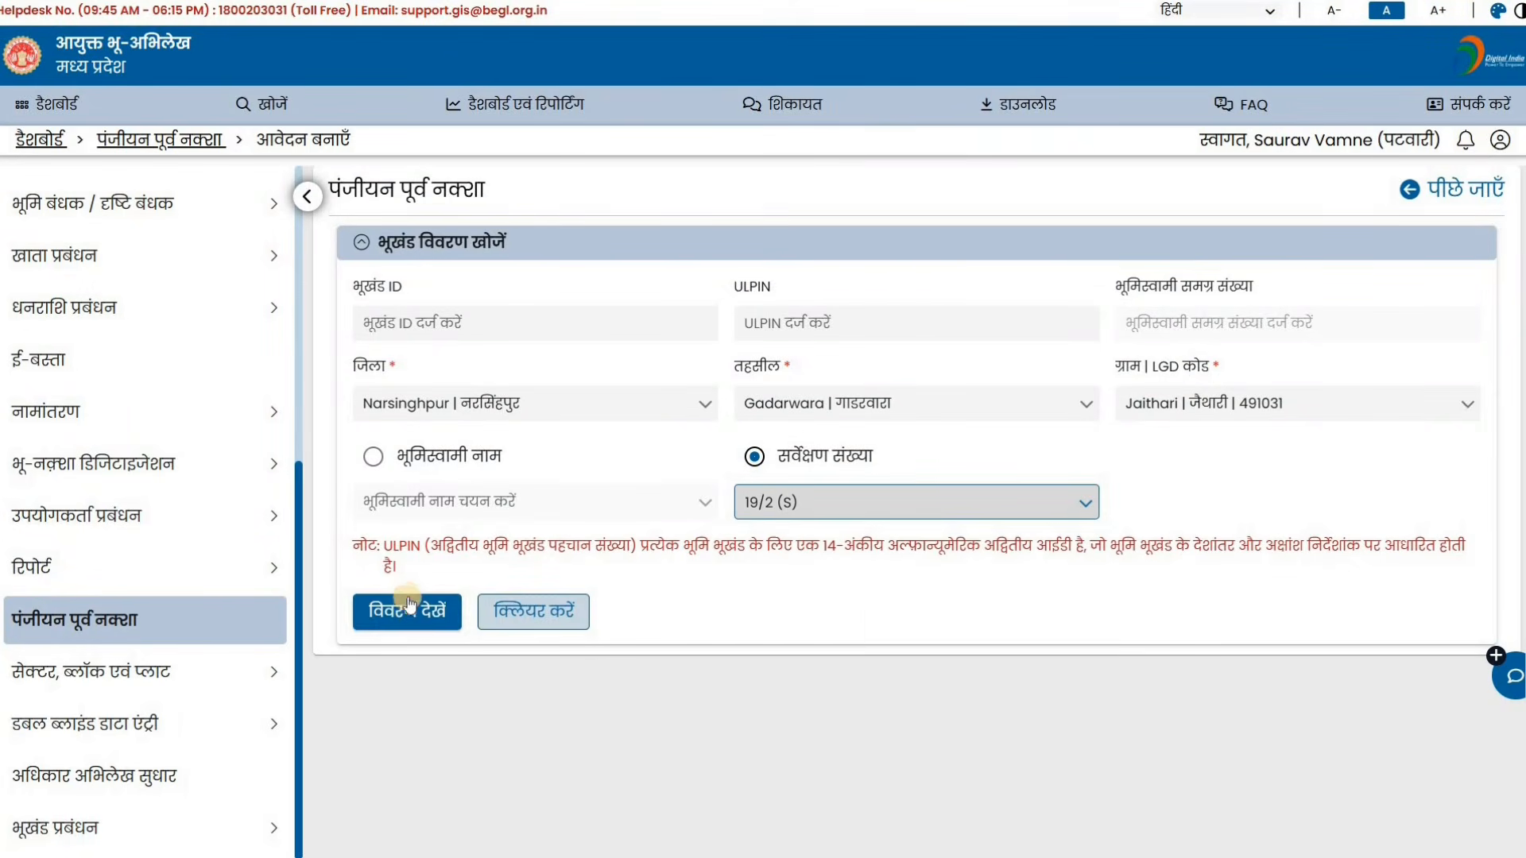
click(407, 599)
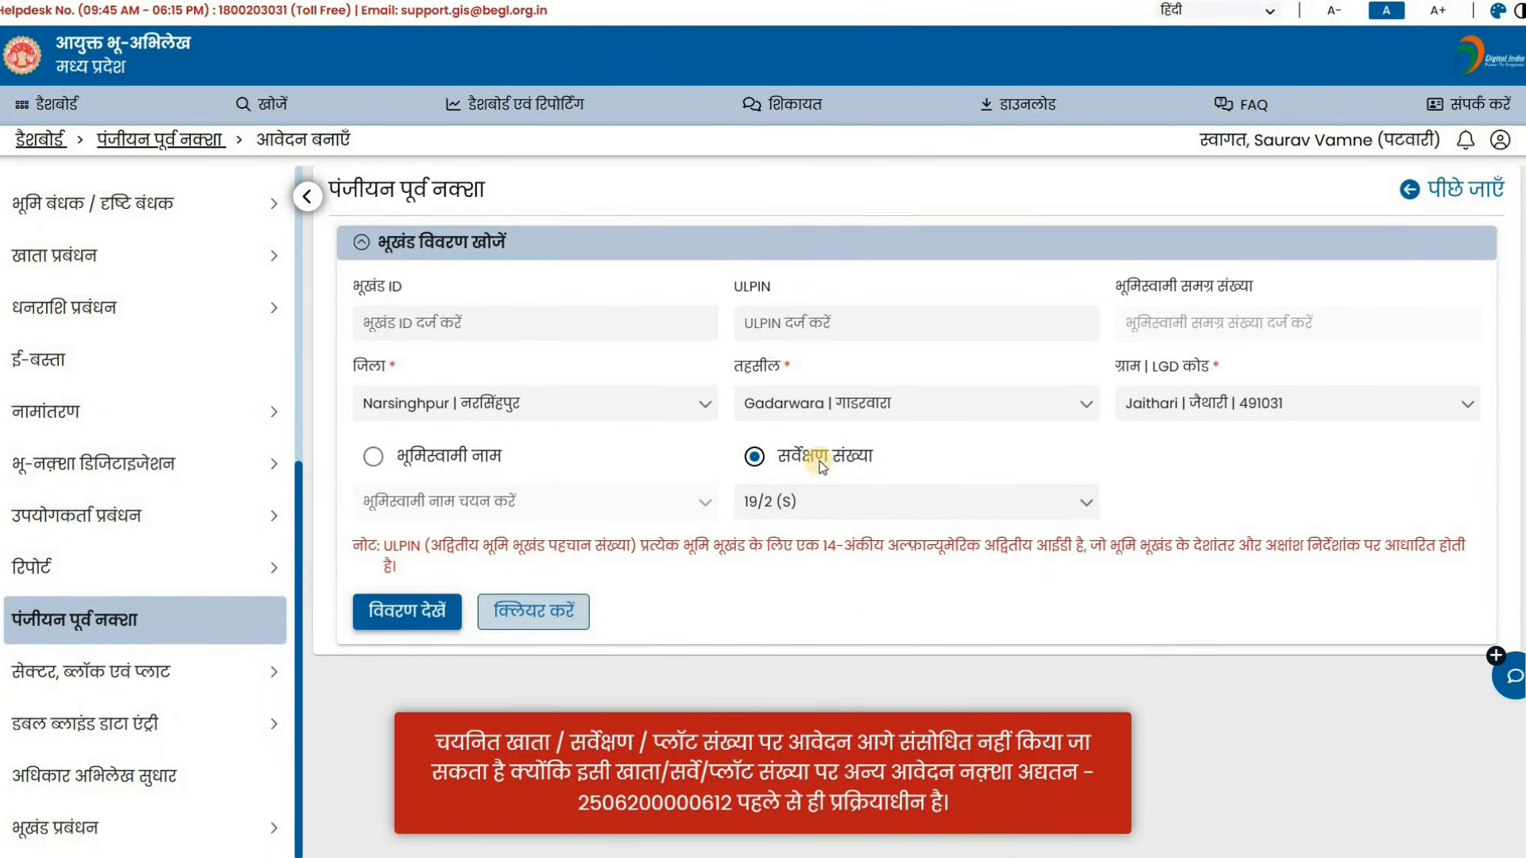
Step: Try to load the land details with survey number 54/1 (S) selected
click(822, 499)
scroll(866, 715, down, 5)
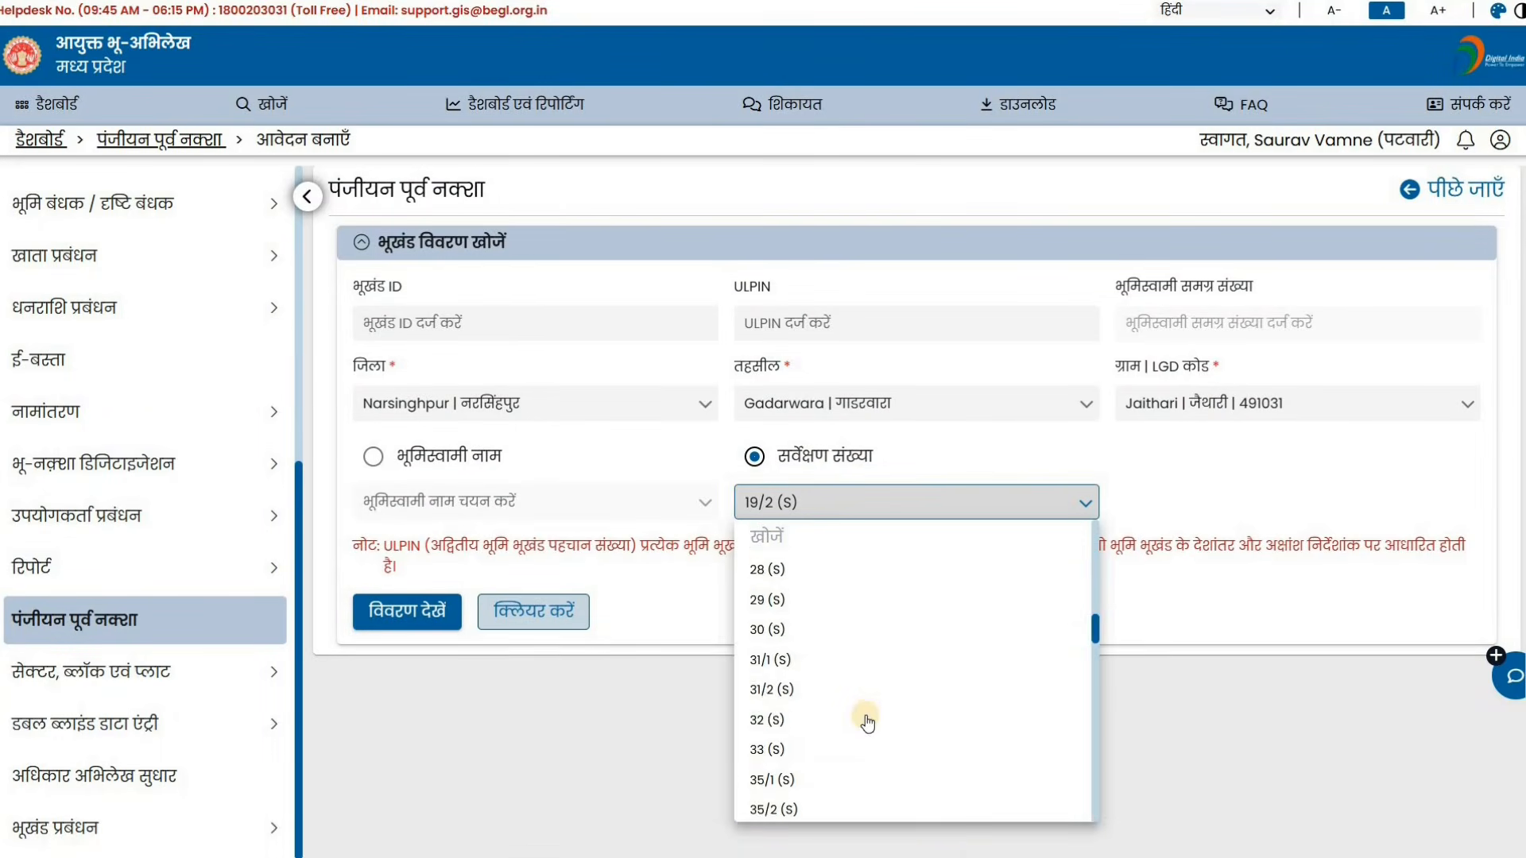
click(421, 624)
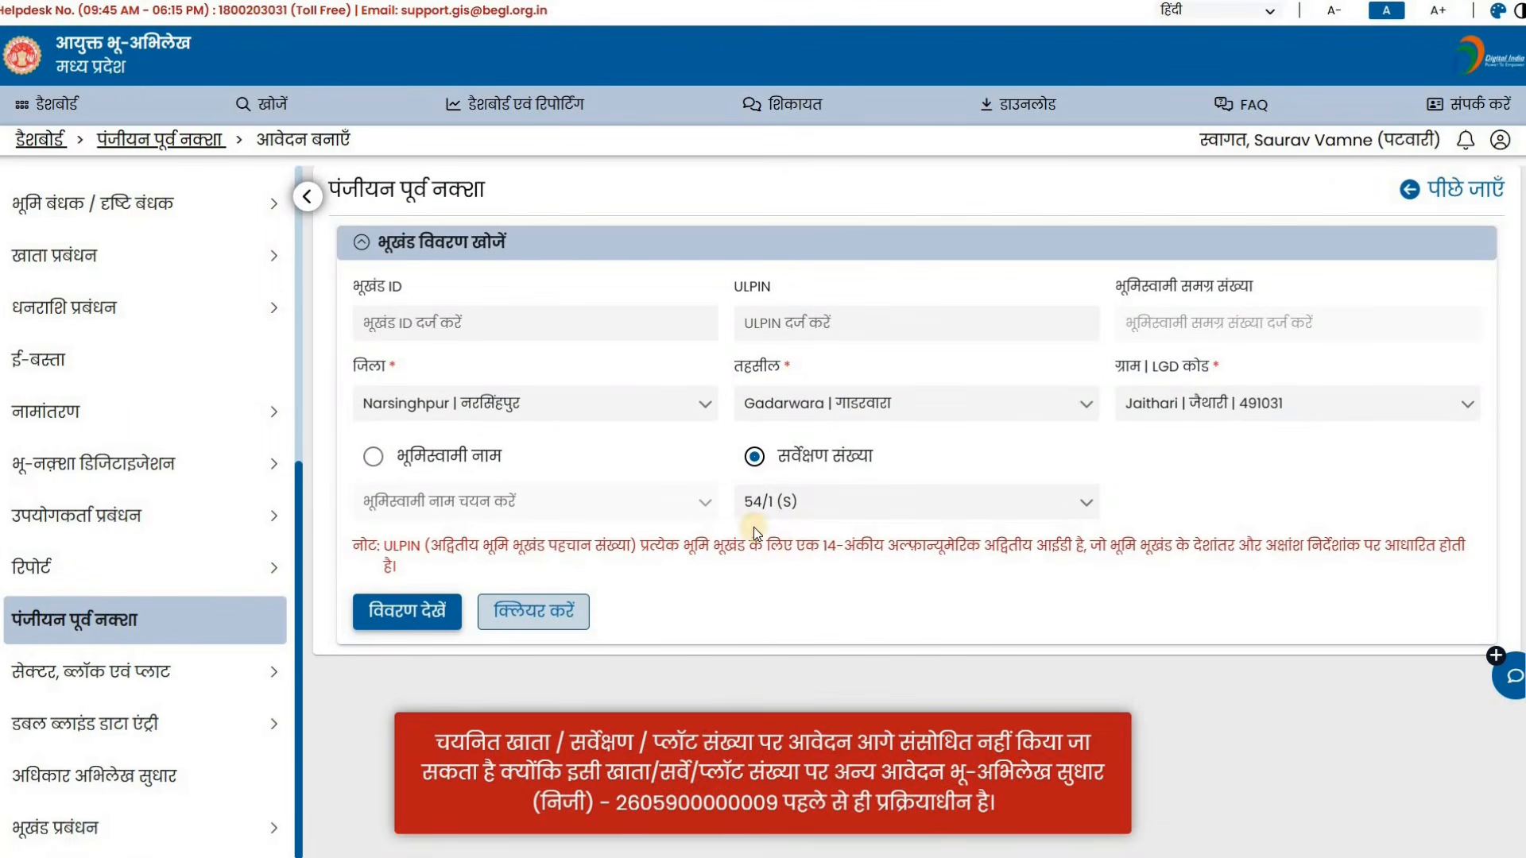
Step: Load the land details of survey number 67/4 (S) and try to open पंजीयन पूर्व नक्शा for that parcel
click(775, 502)
scroll(787, 636, down, 3)
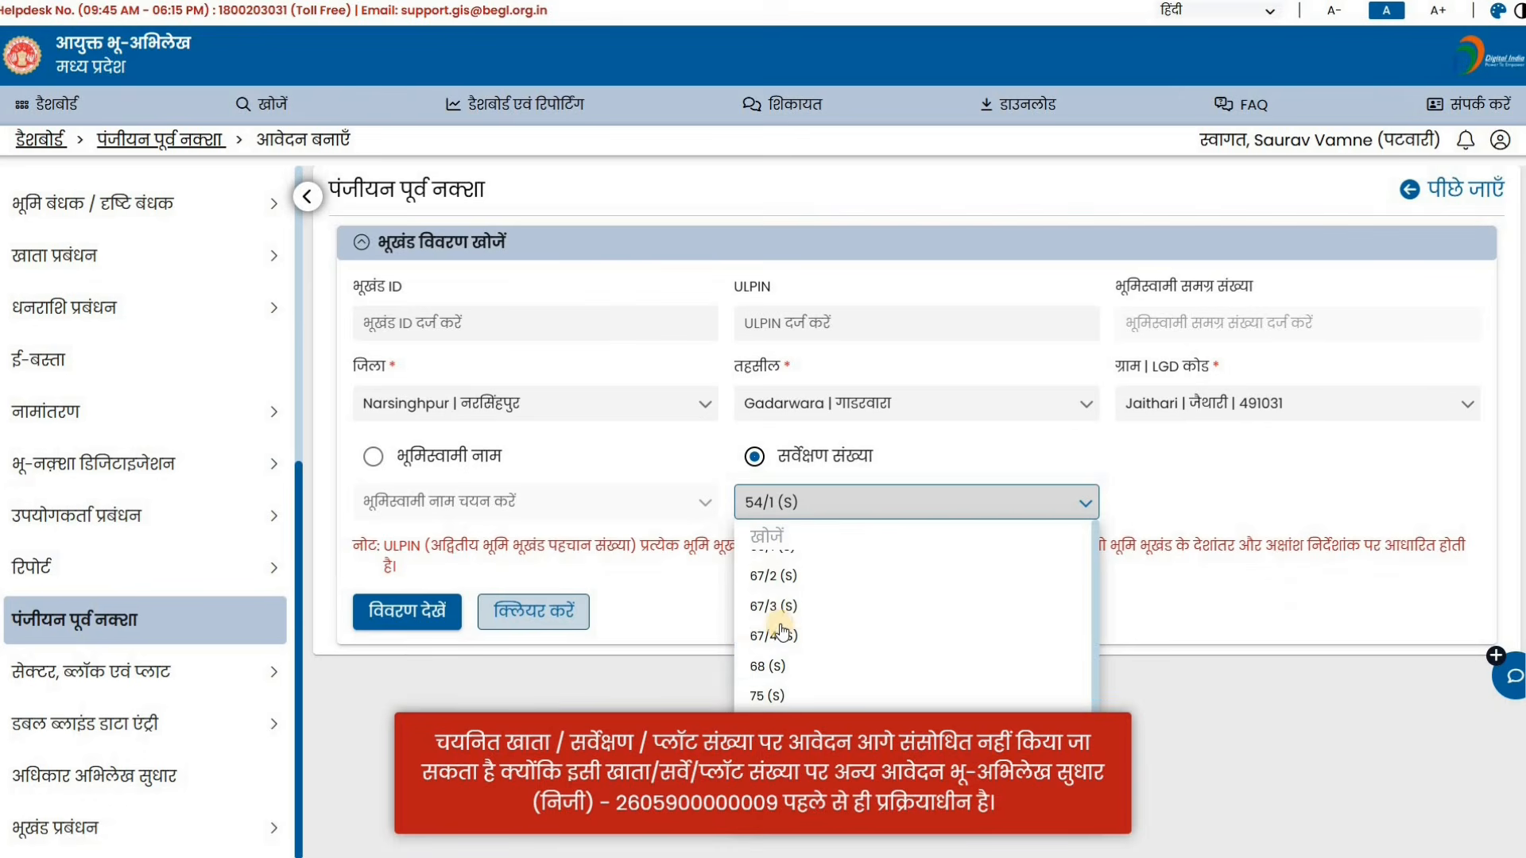
click(779, 636)
click(406, 612)
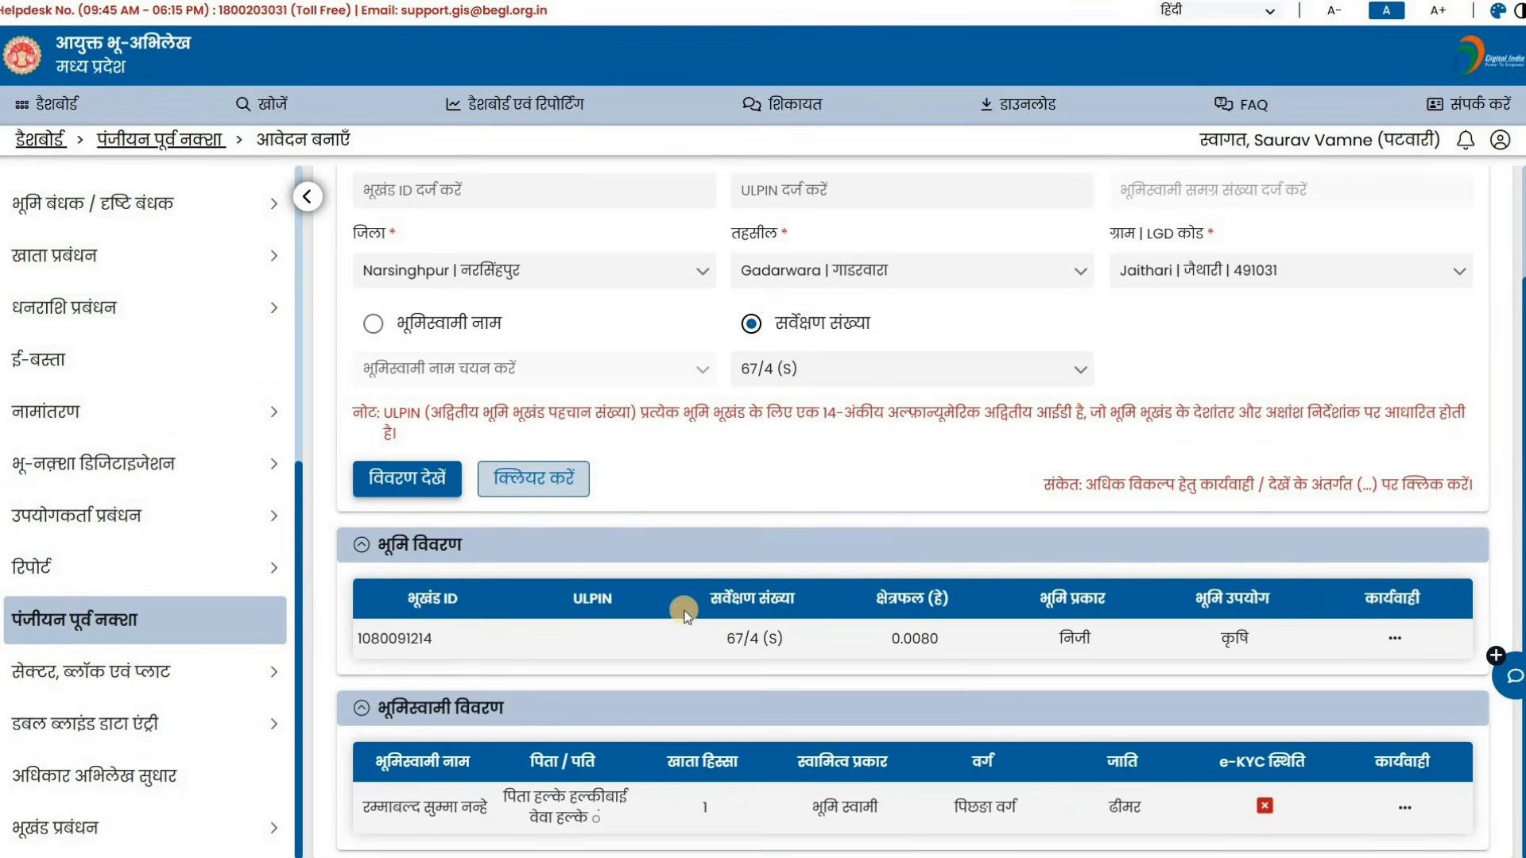
click(1395, 642)
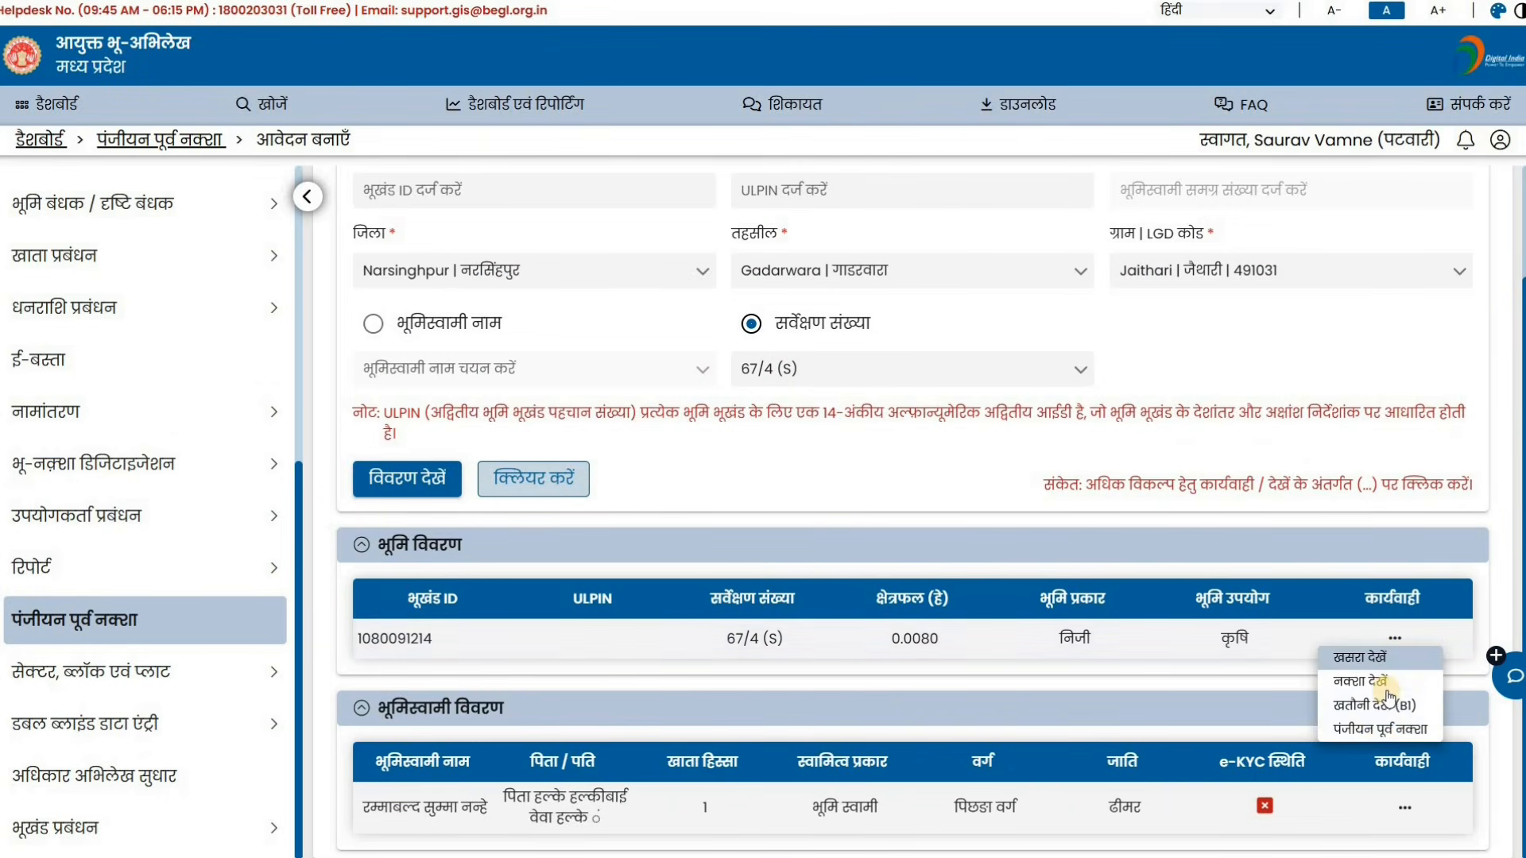
click(1379, 731)
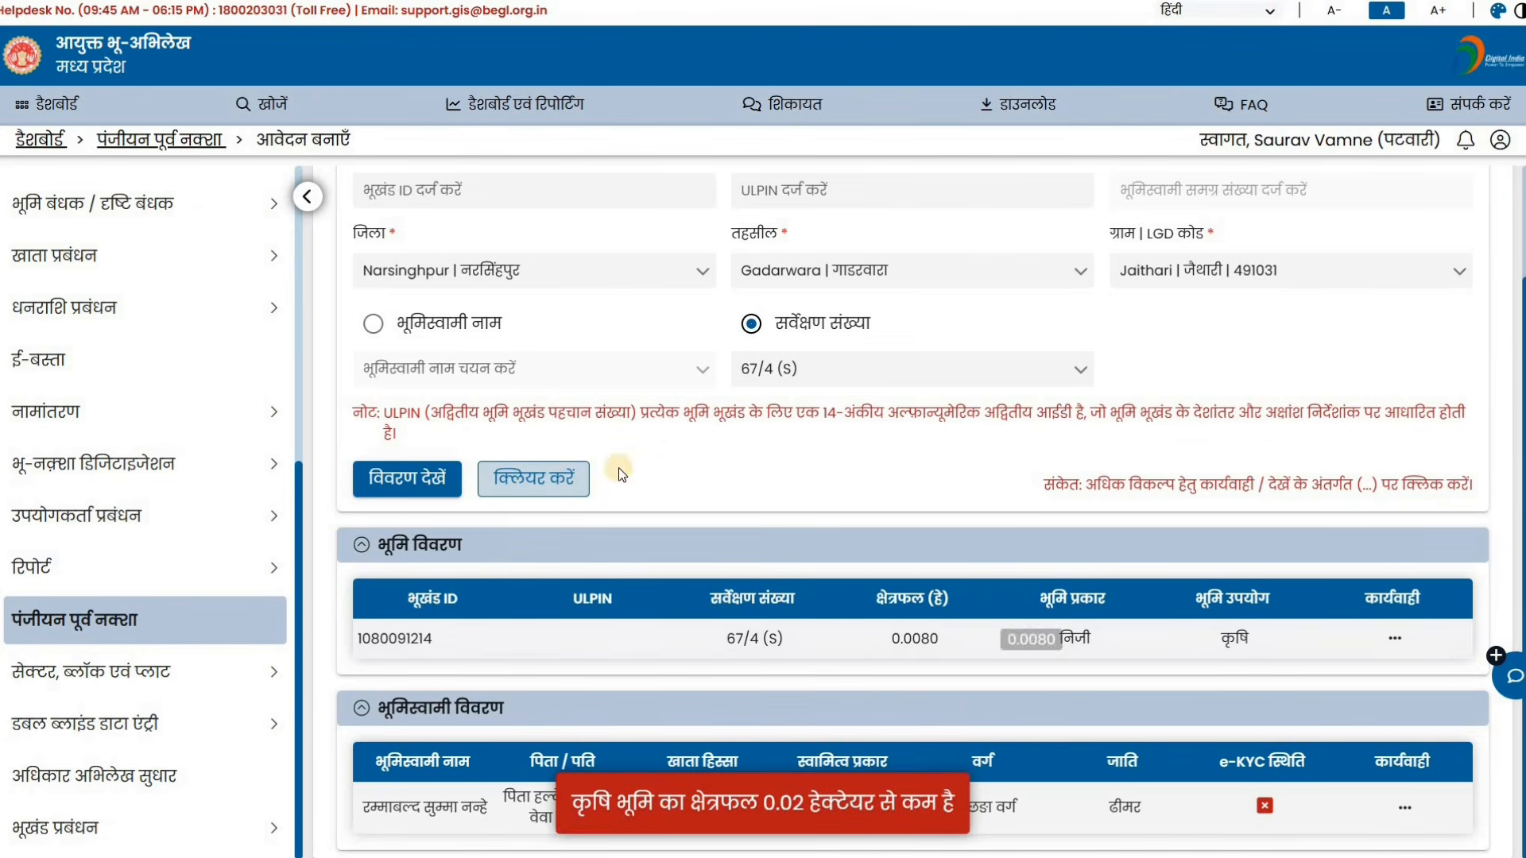
Step: Try to load the land details with survey number 68 (S) selected
click(913, 369)
scroll(779, 628, down, 2)
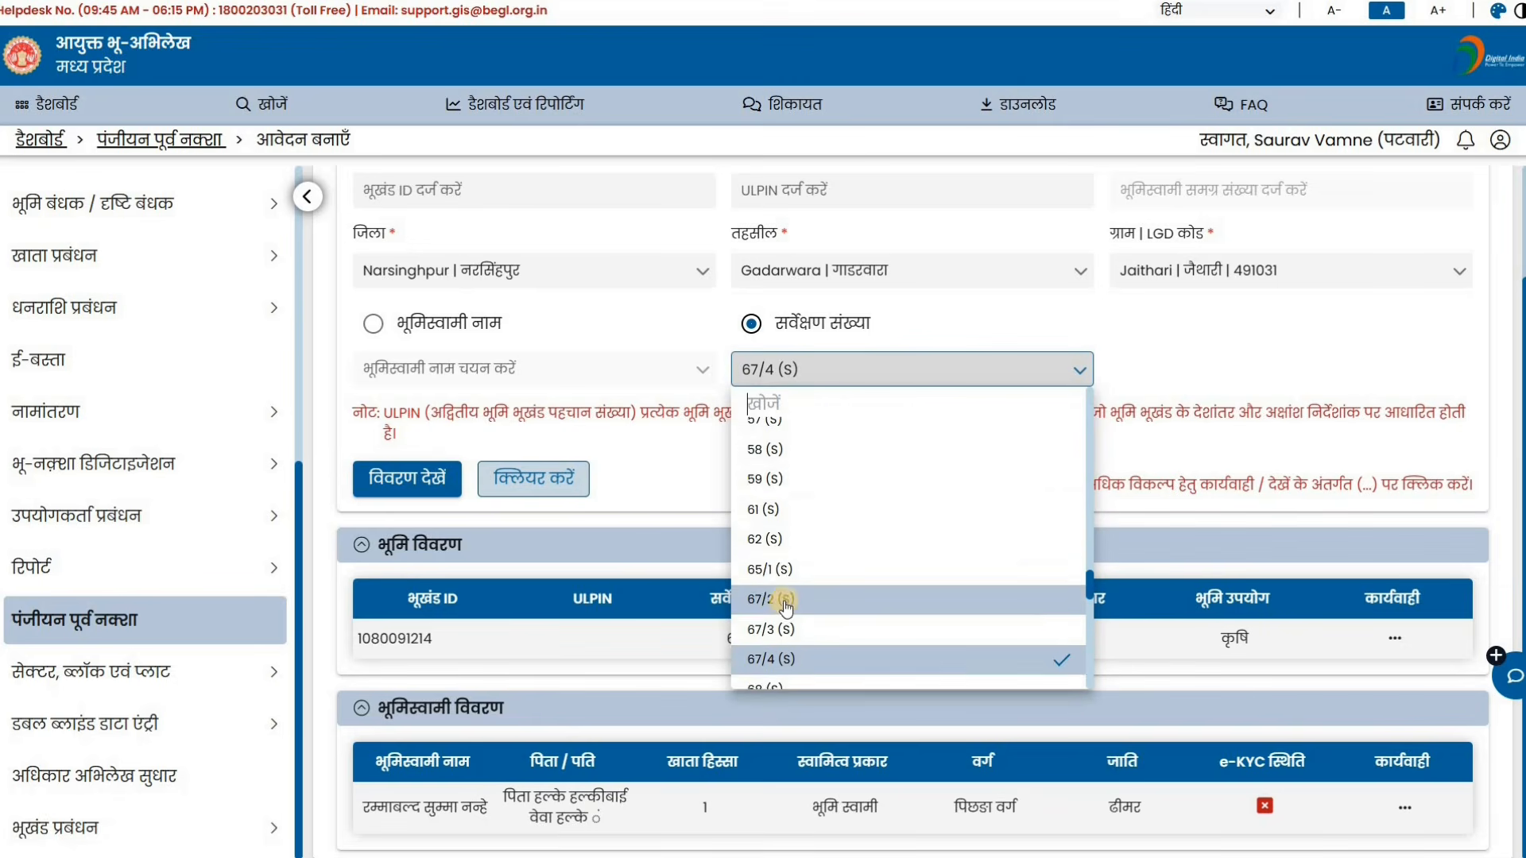
click(779, 602)
click(412, 479)
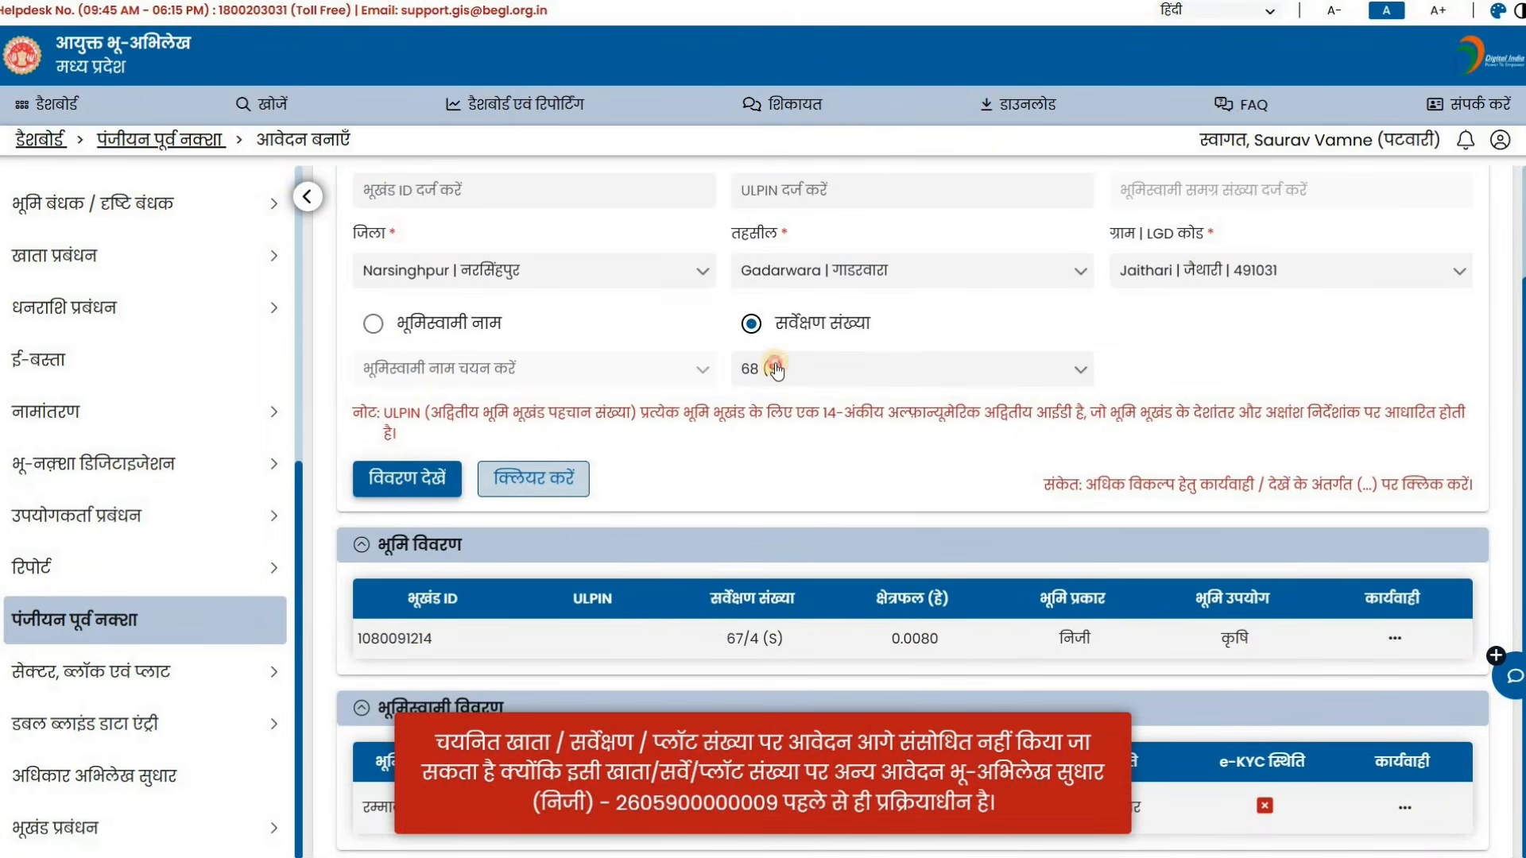
Step: Change the survey number to 101/1 (S) and load its land details
click(775, 368)
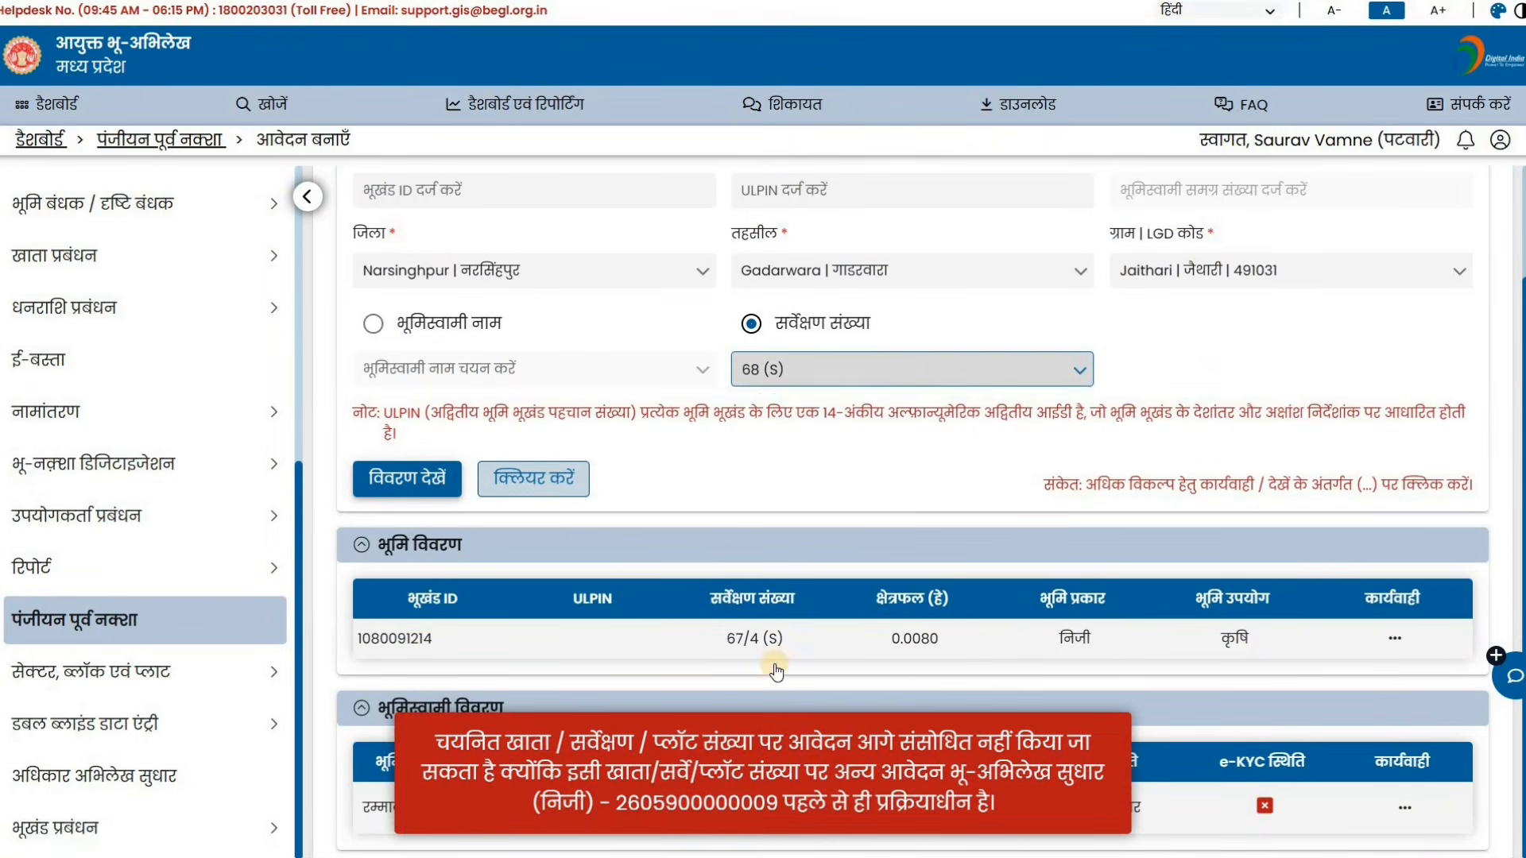
scroll(776, 624, down, 5)
key(Return)
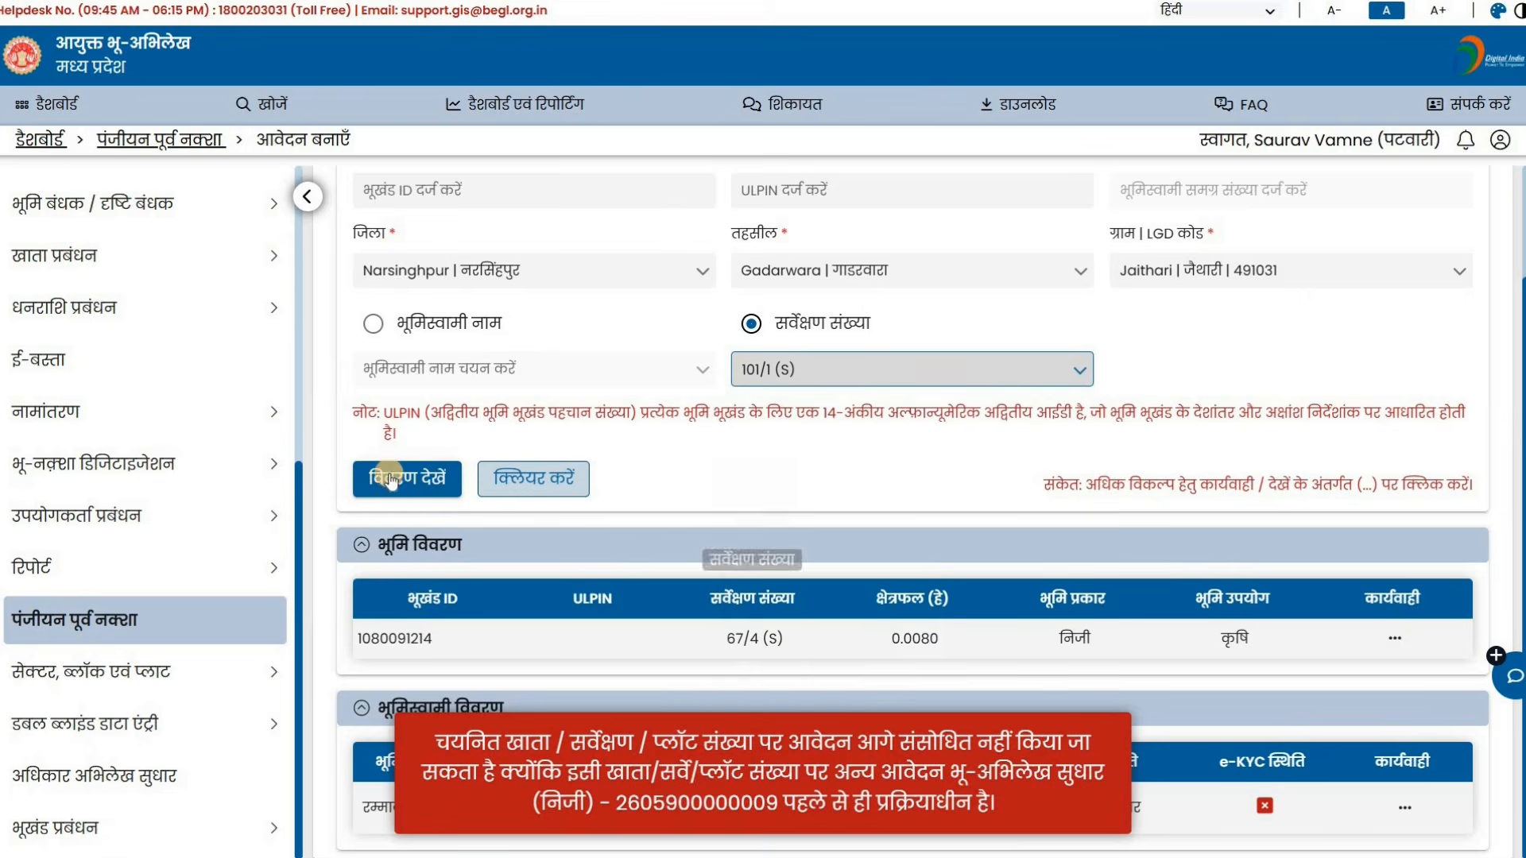
click(392, 479)
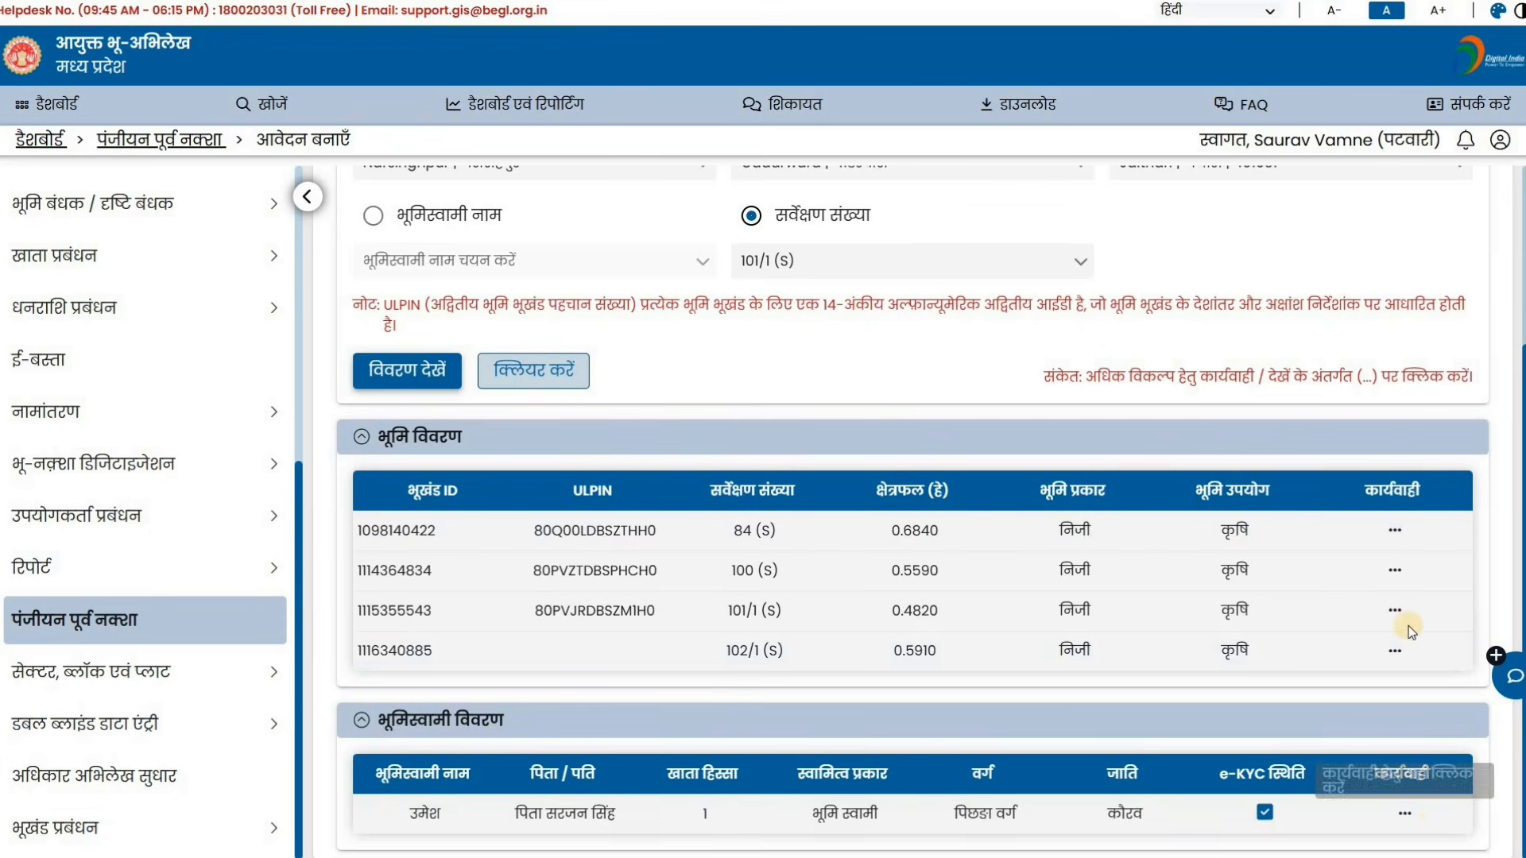
Step: Open पंजीयन पूर्व नक्शा for the parcel with survey number 101/1 (S)
click(1395, 530)
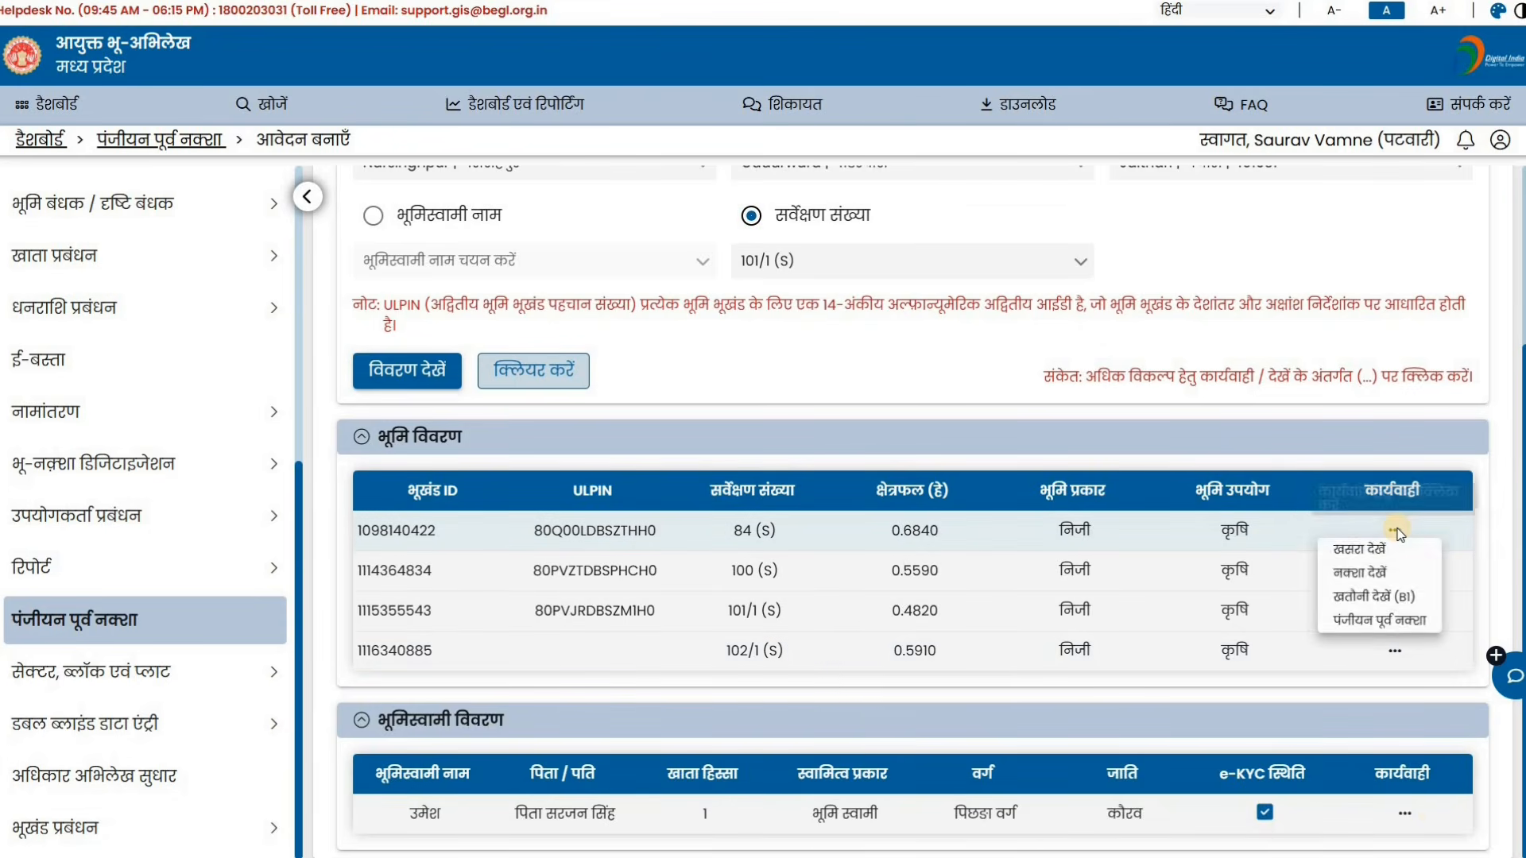
click(1263, 537)
click(1395, 631)
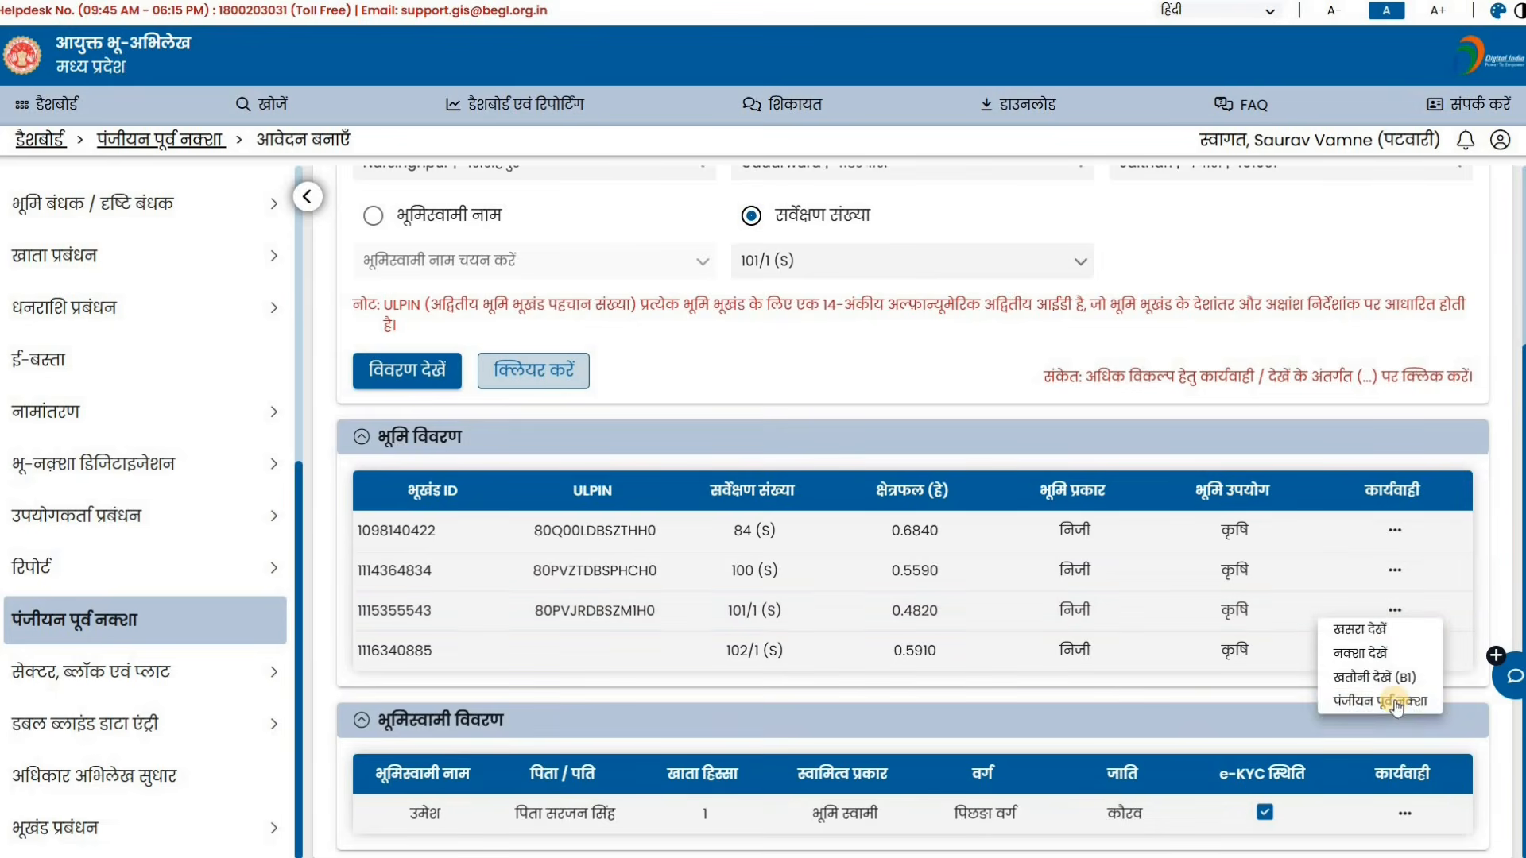
click(1395, 700)
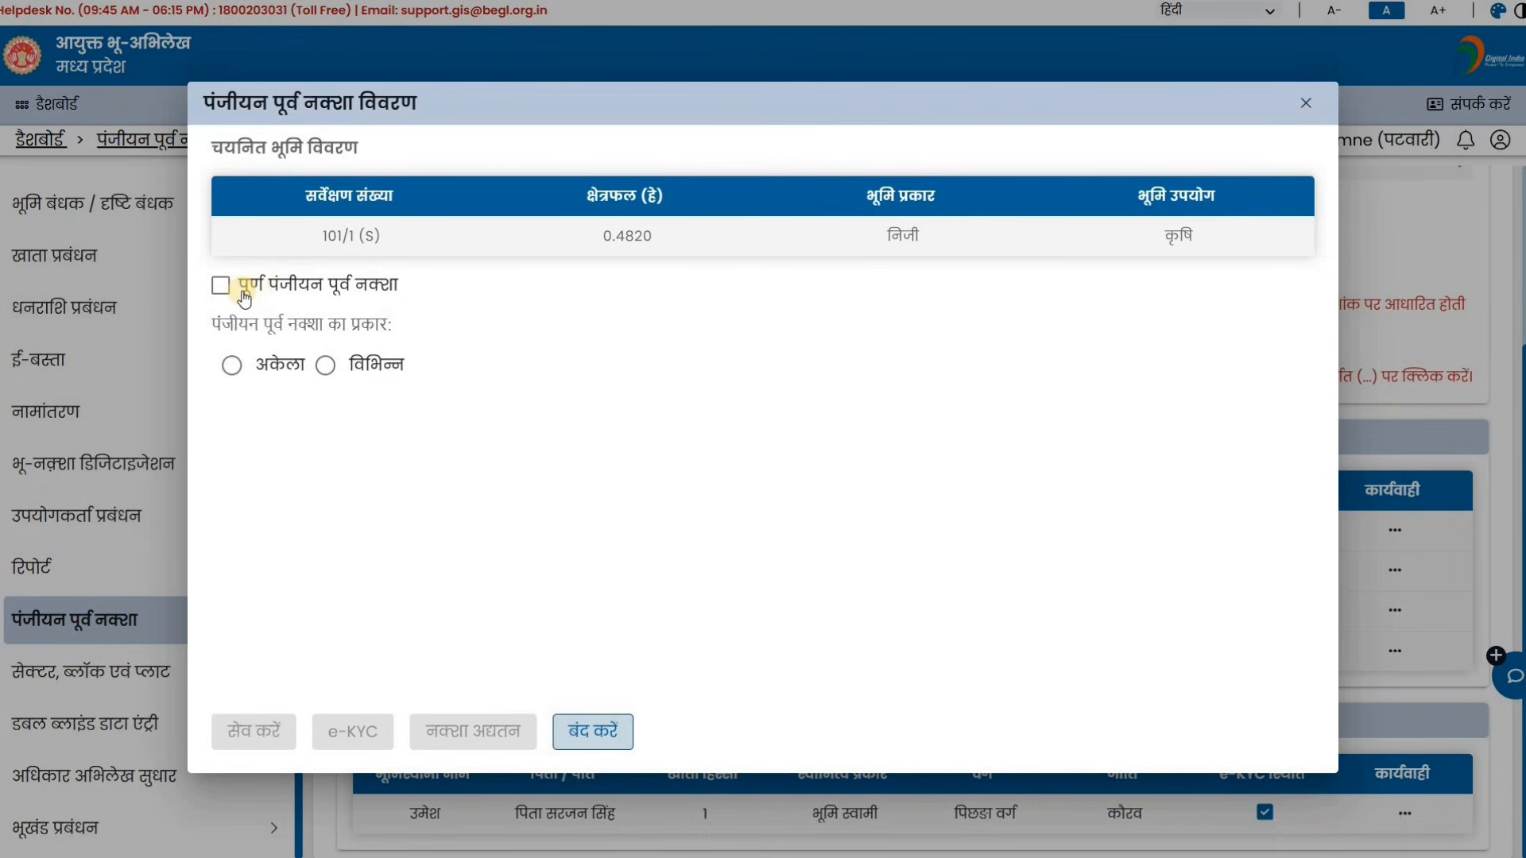
Step: Try the अकेला and विभिन्न map types in the पंजीयन पूर्व नक्शा details of parcel 101/1 (S)
click(220, 286)
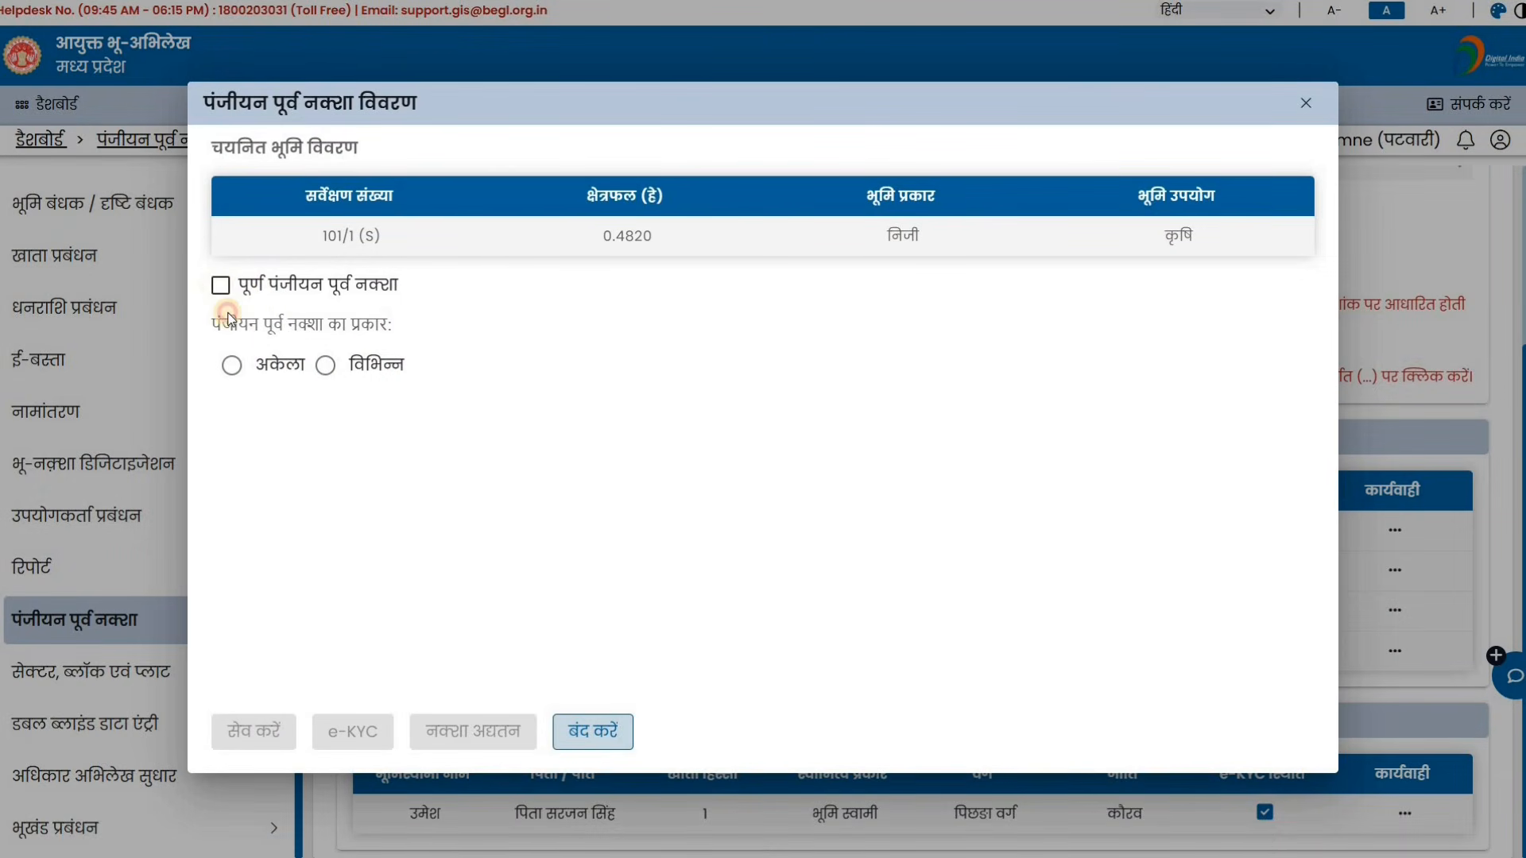
click(218, 288)
click(232, 365)
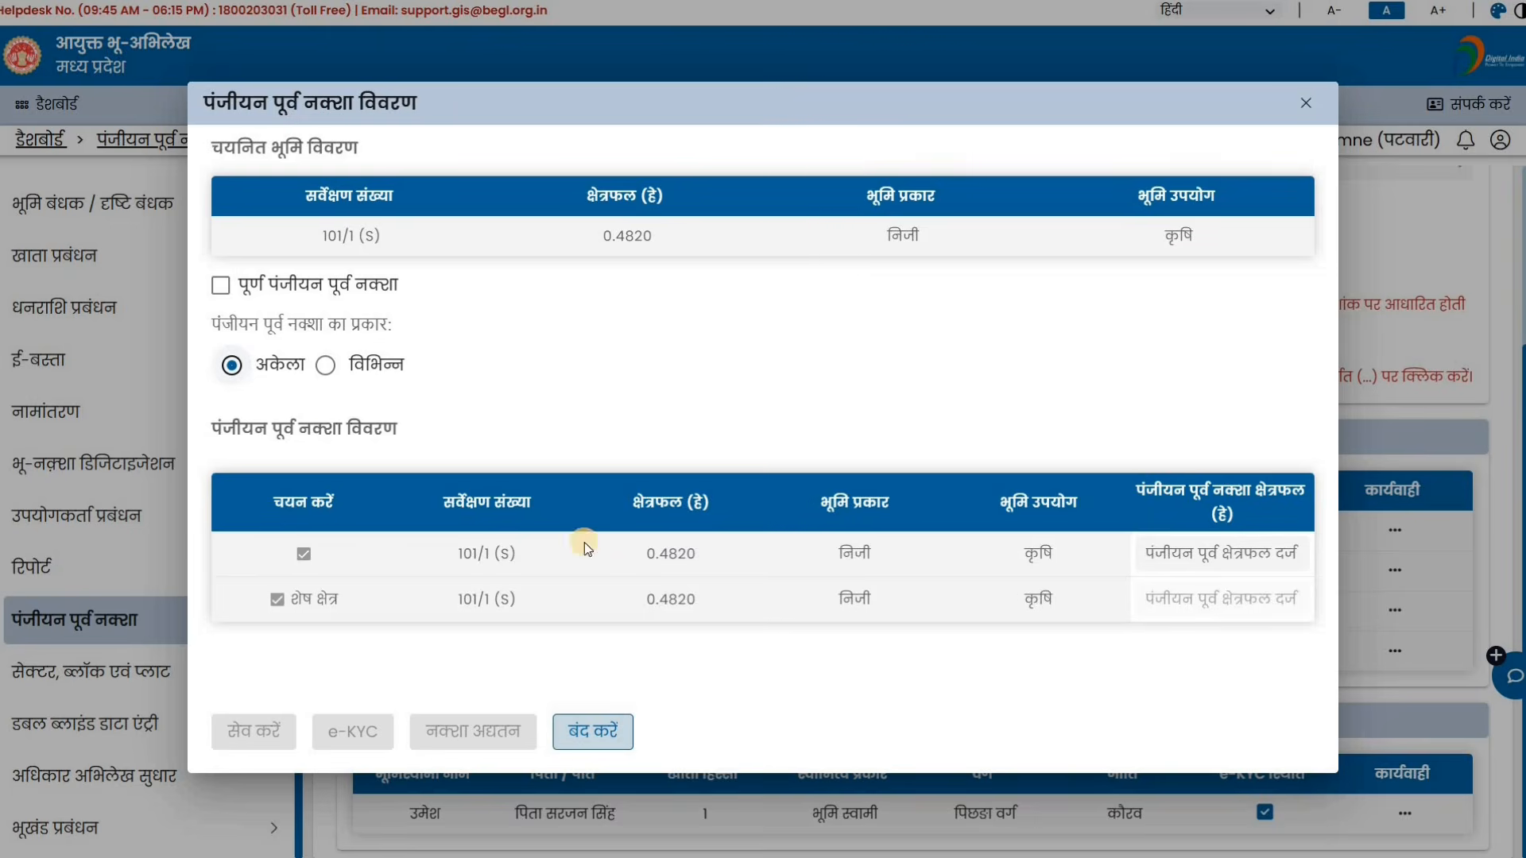
click(323, 366)
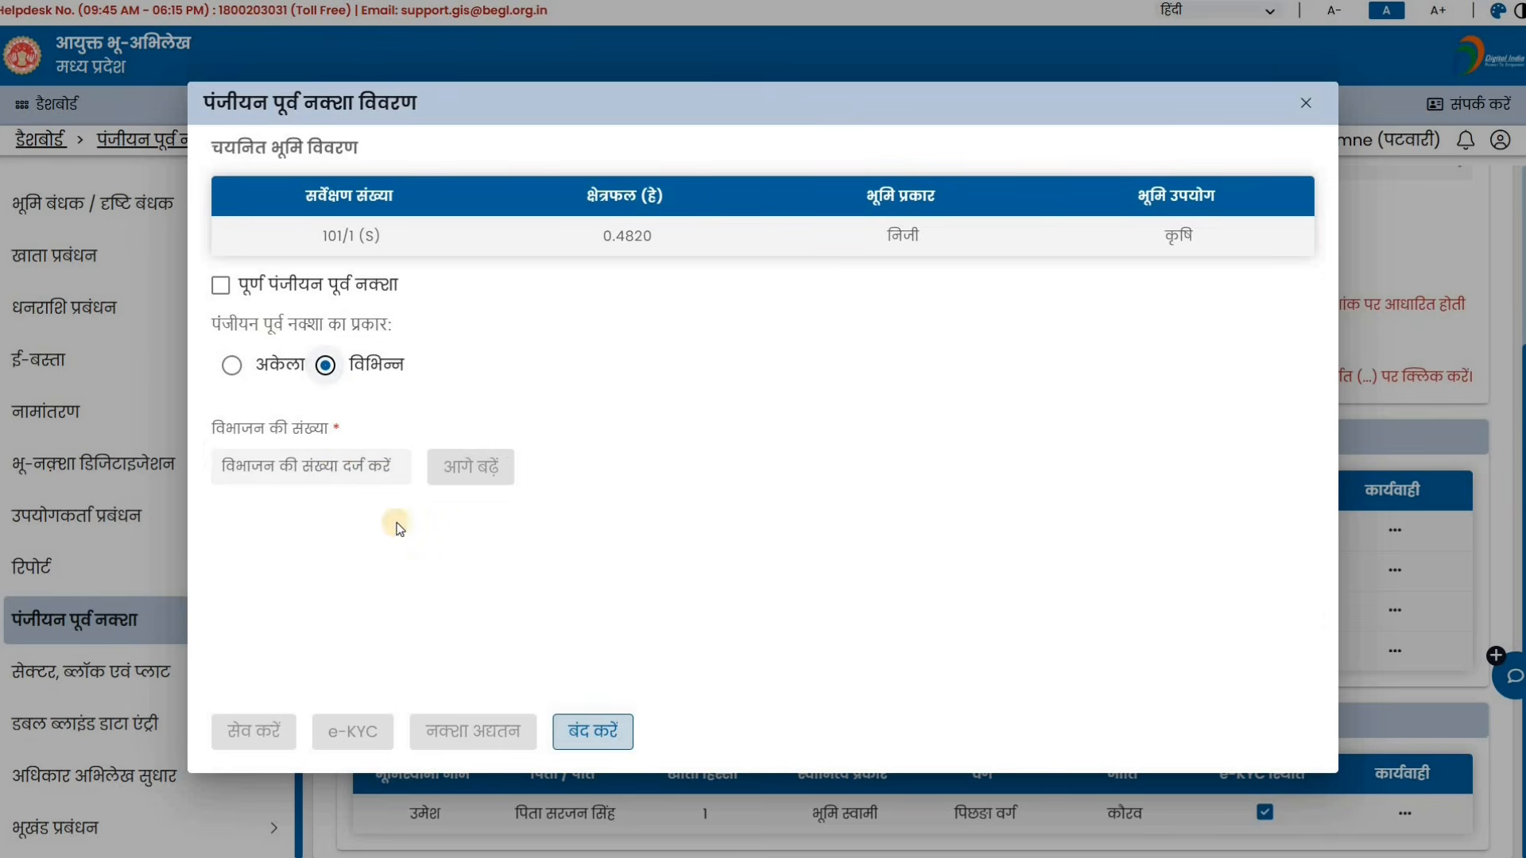
click(330, 464)
Step: Mark parcel 101/1 (S) as पूर्ण पंजीयन पूर्व नक्शा, save the application and close its details
click(220, 286)
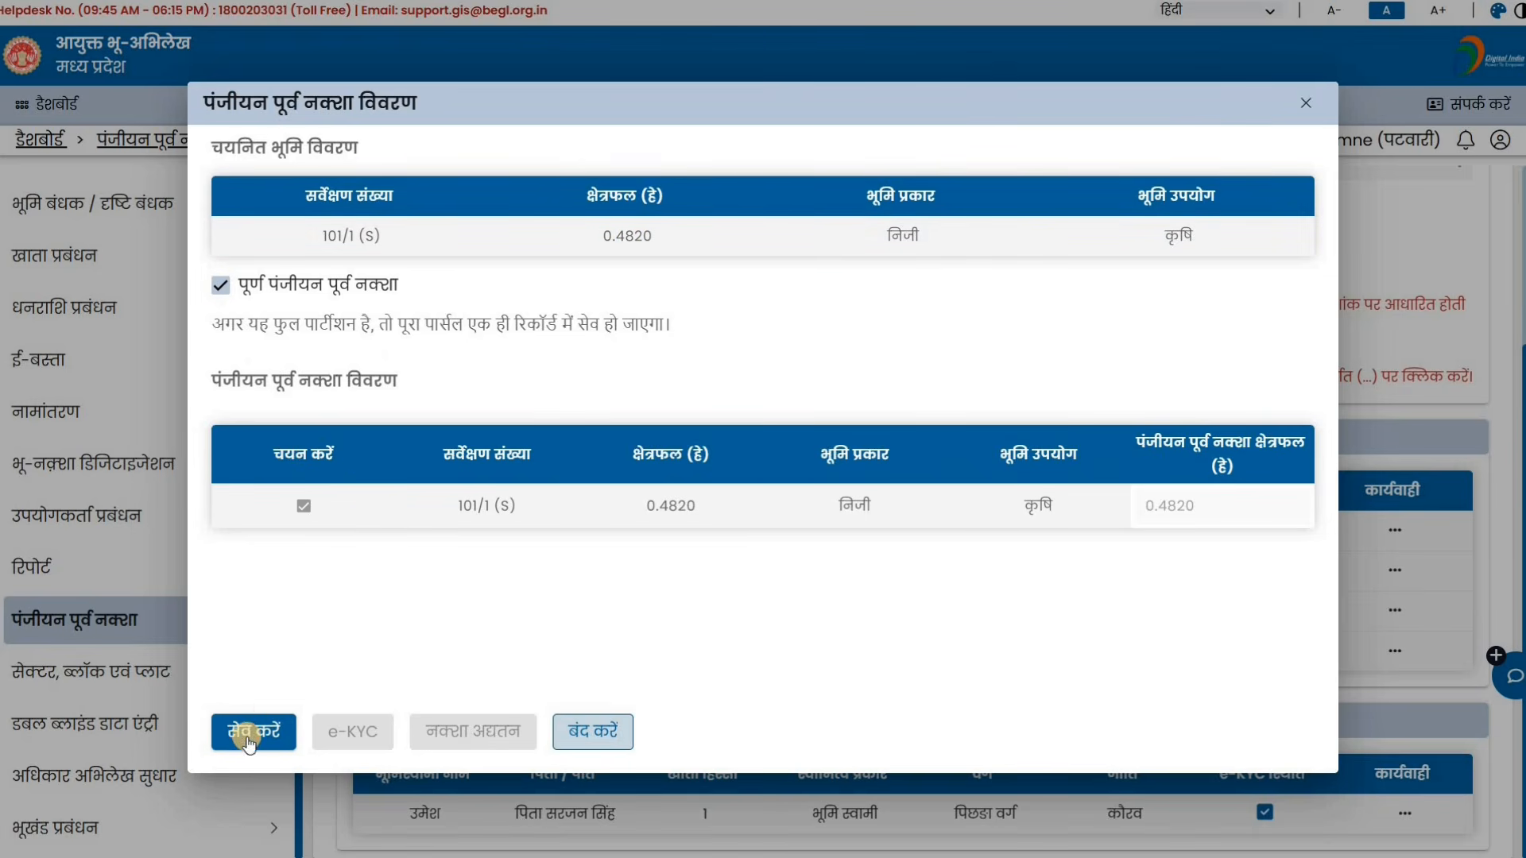
click(290, 719)
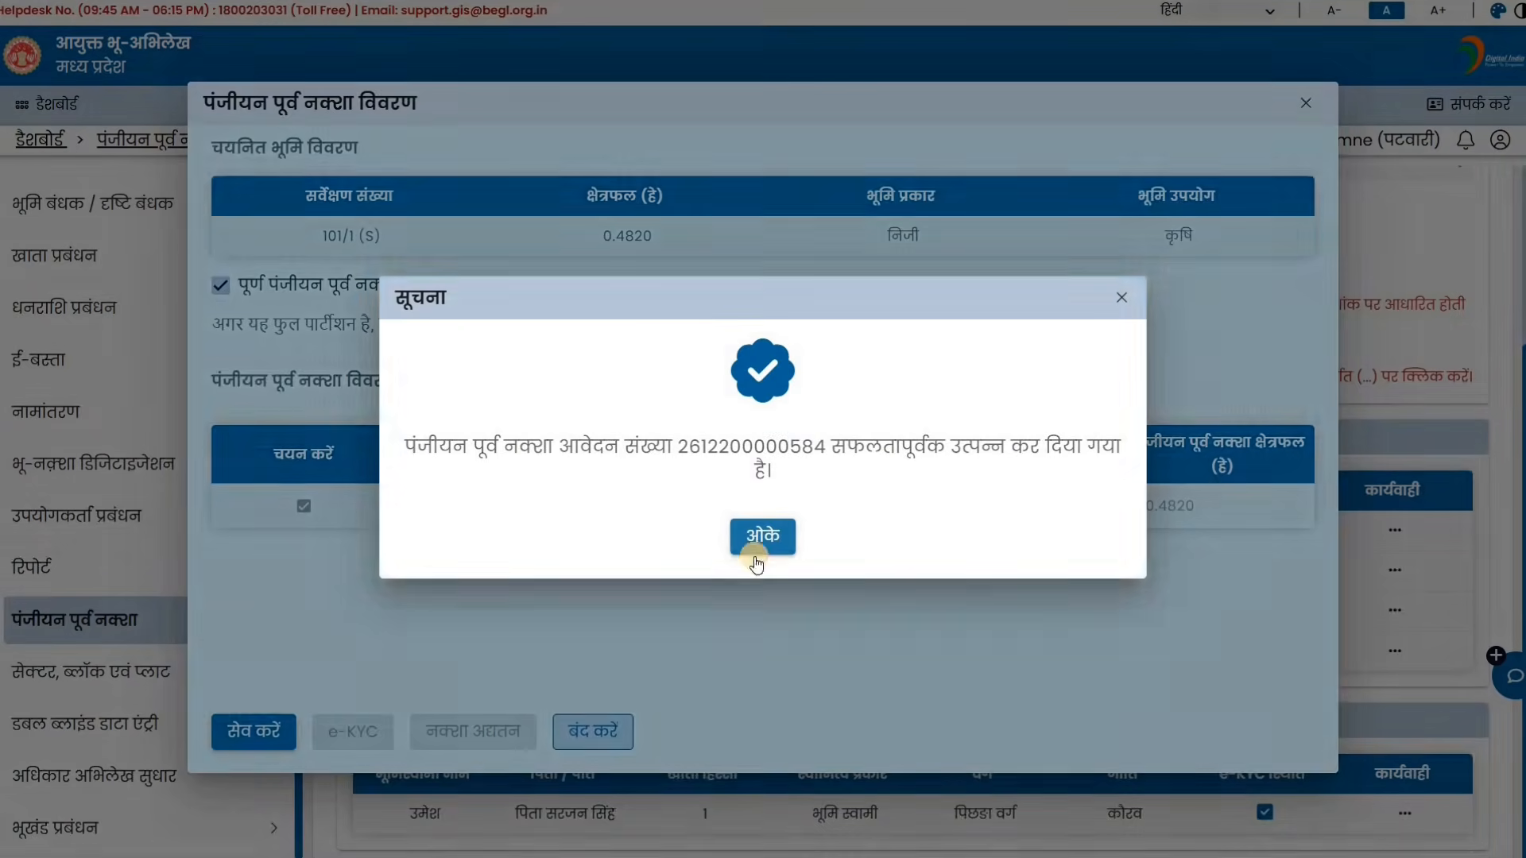
click(757, 564)
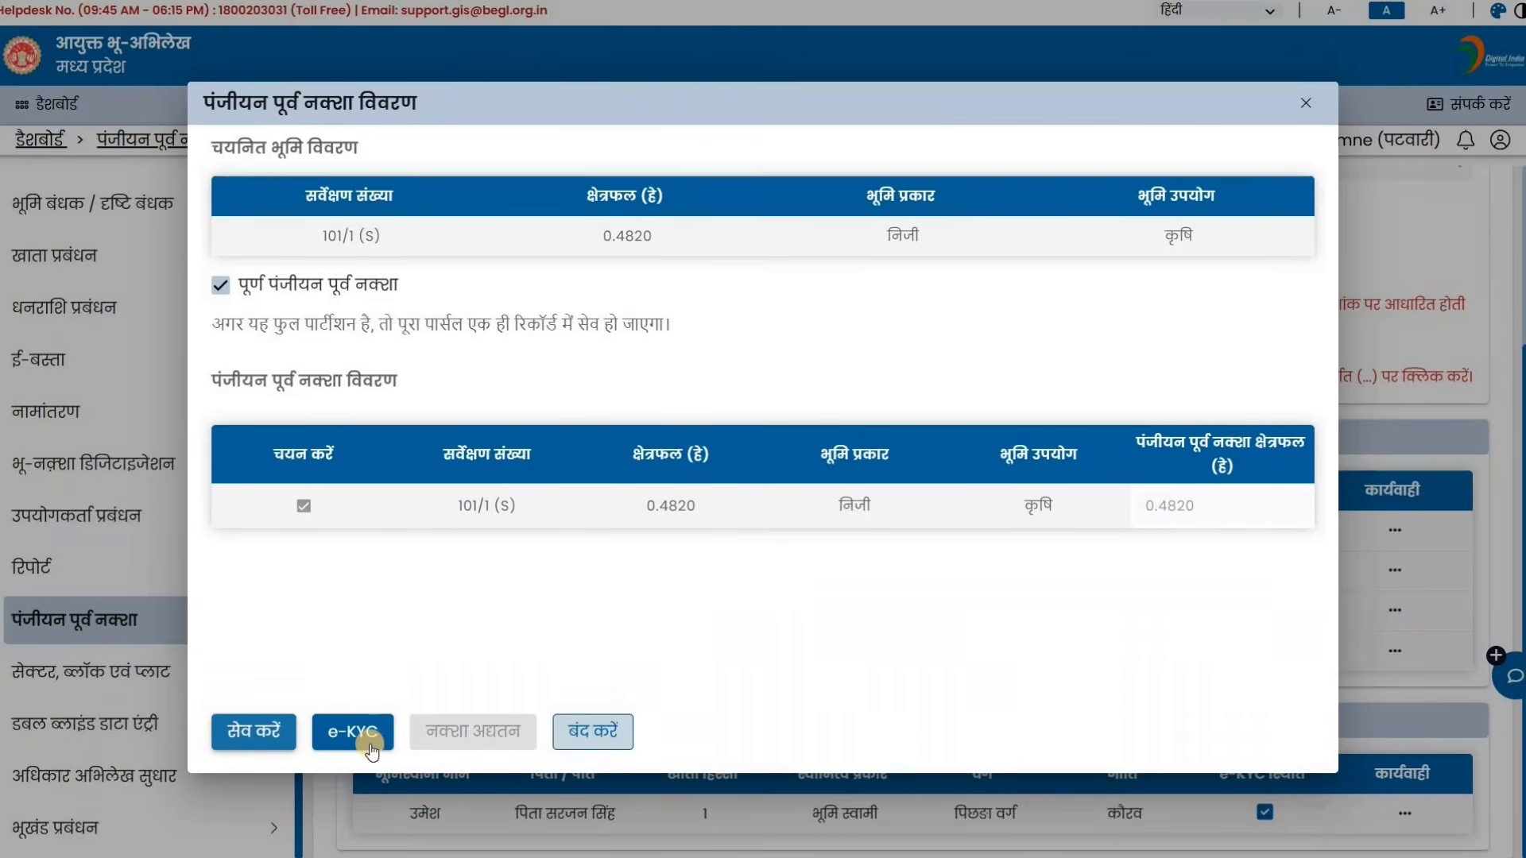
click(586, 752)
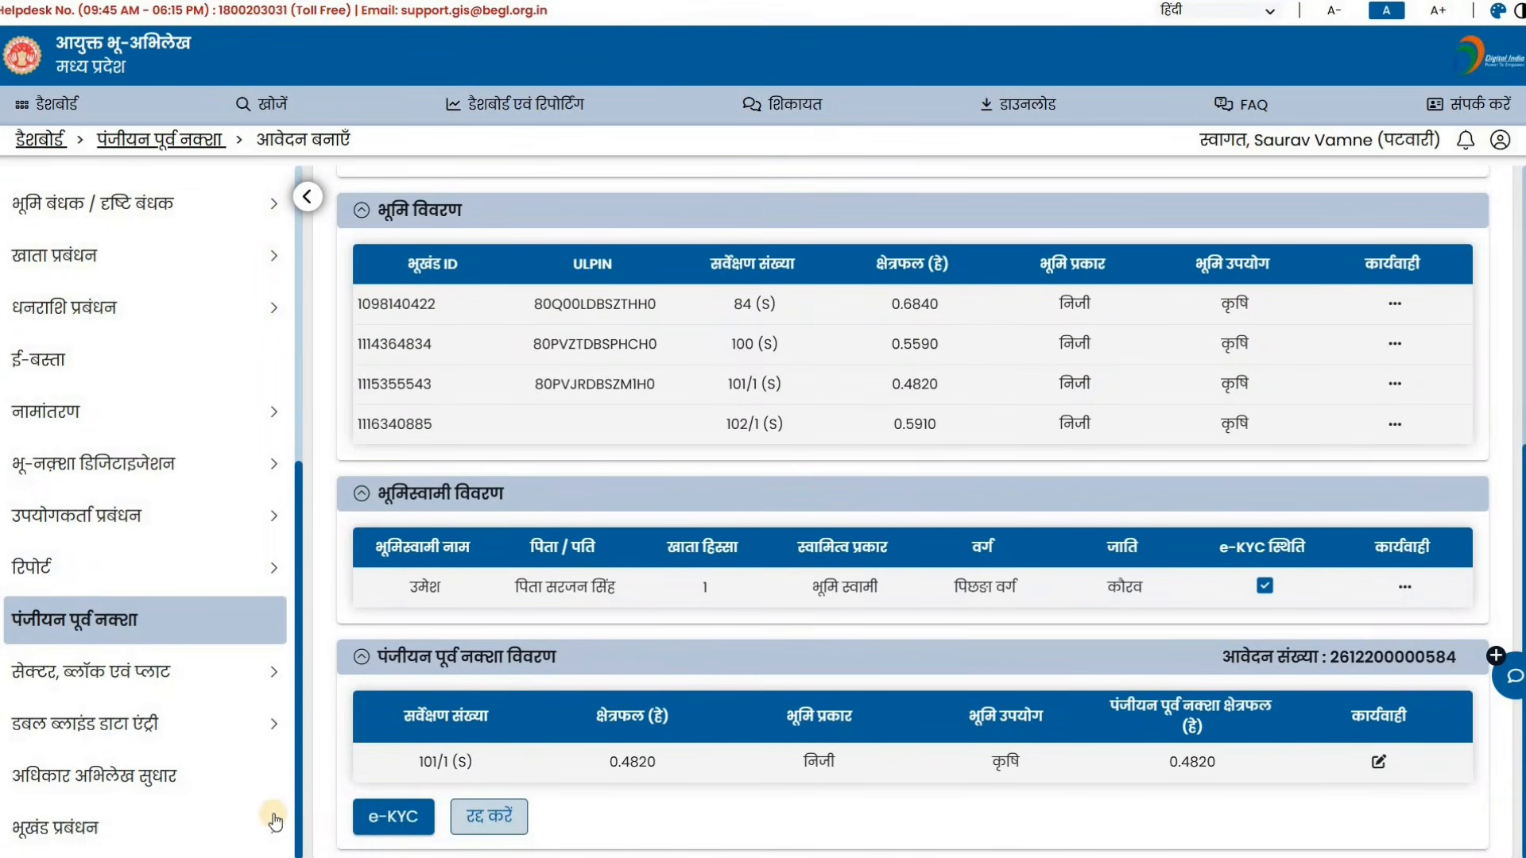
Step: Cancel the newly created application for parcel 101/1 (S) and return to the पंजीयन पूर्व नक्शा list
click(489, 831)
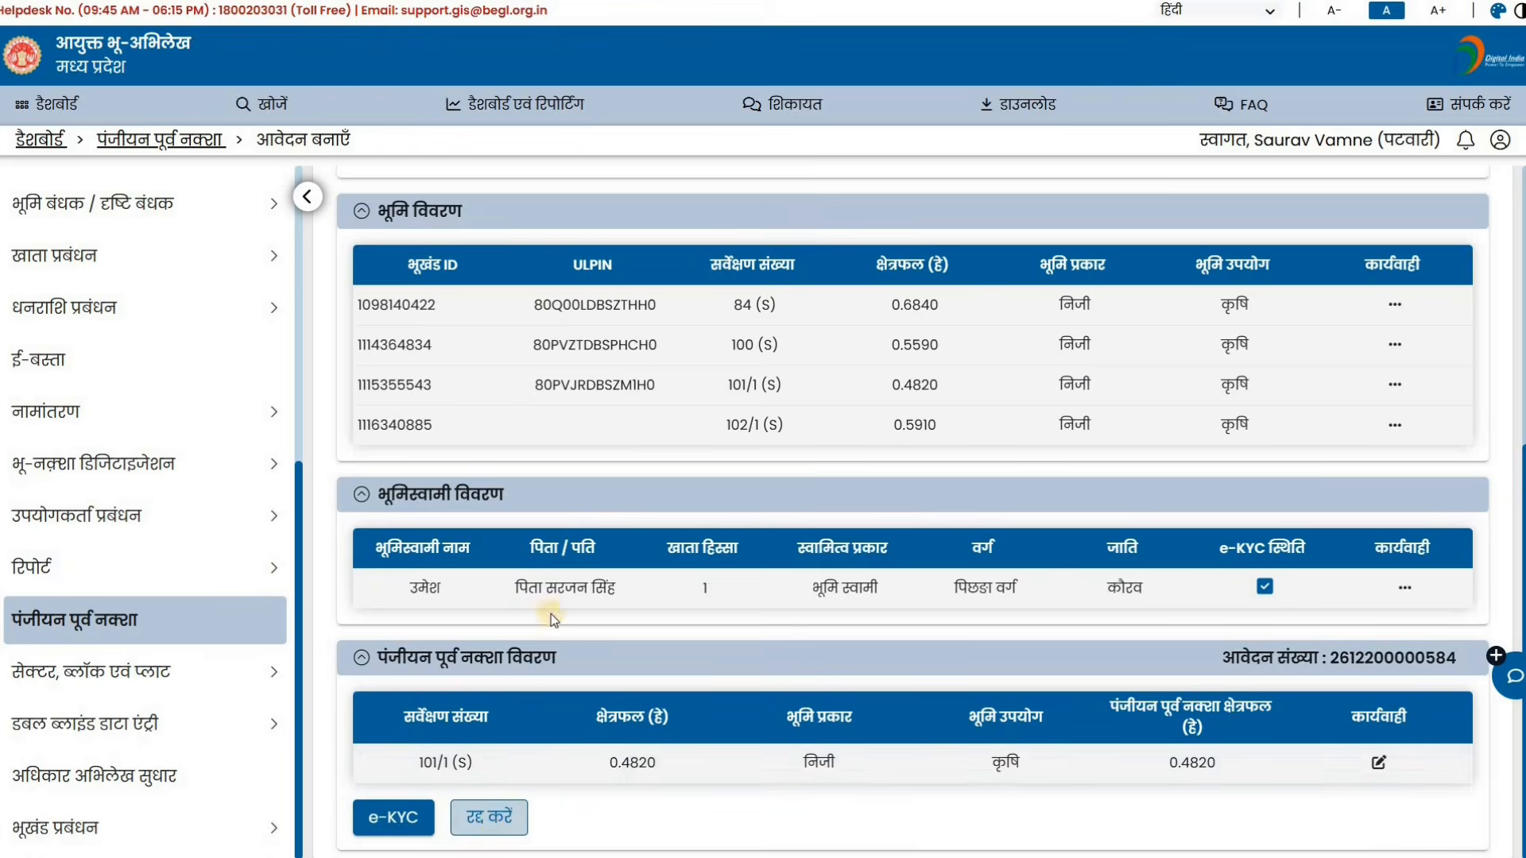
click(718, 523)
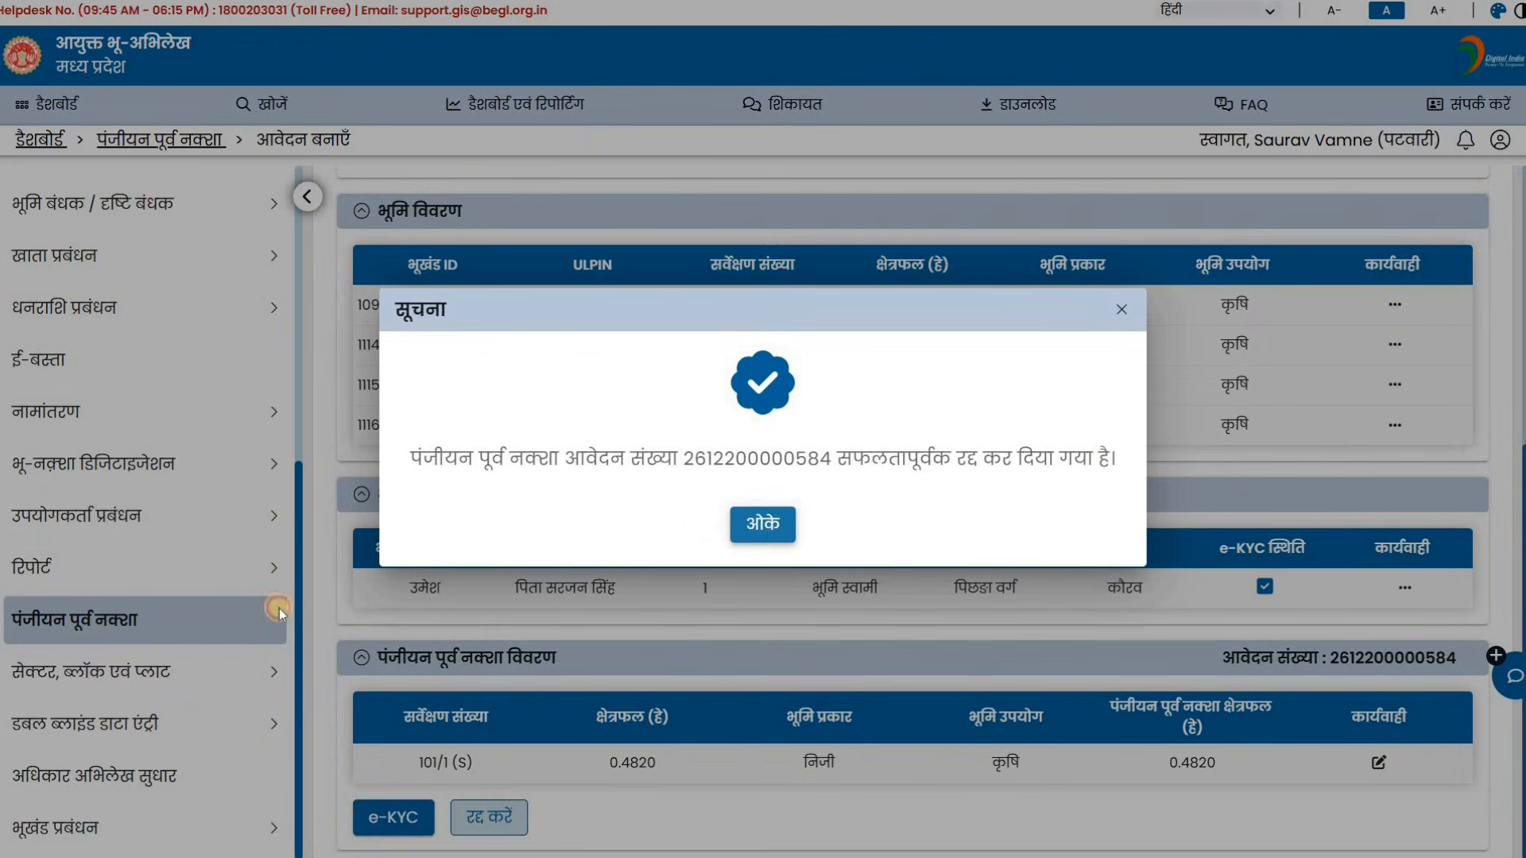
click(279, 609)
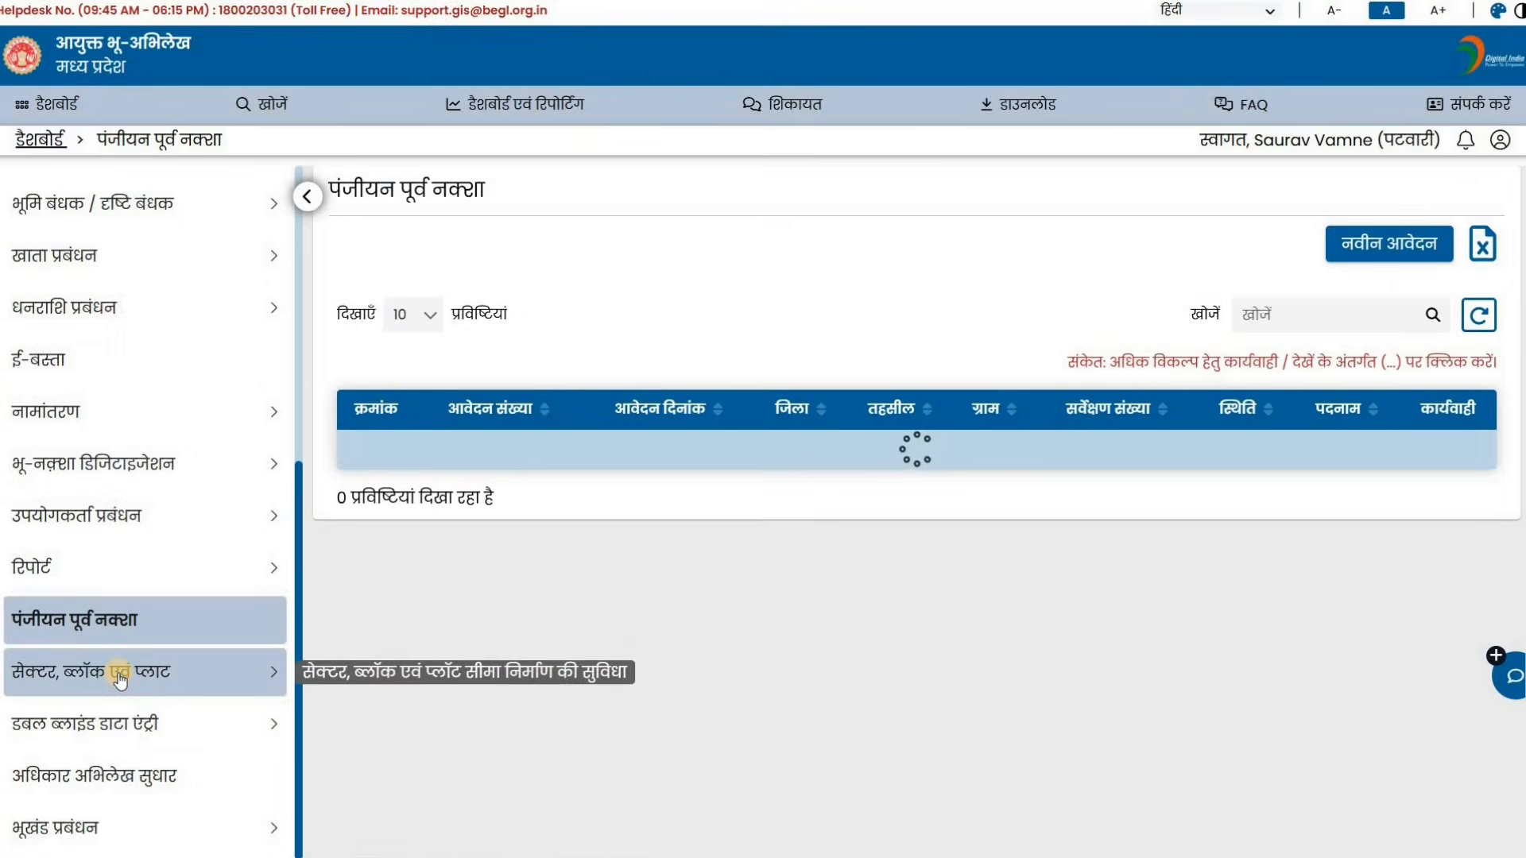
Step: Start another पंजीयन पूर्व नक्शा application and select the village Jaithari | जैथारी | 491031
click(119, 675)
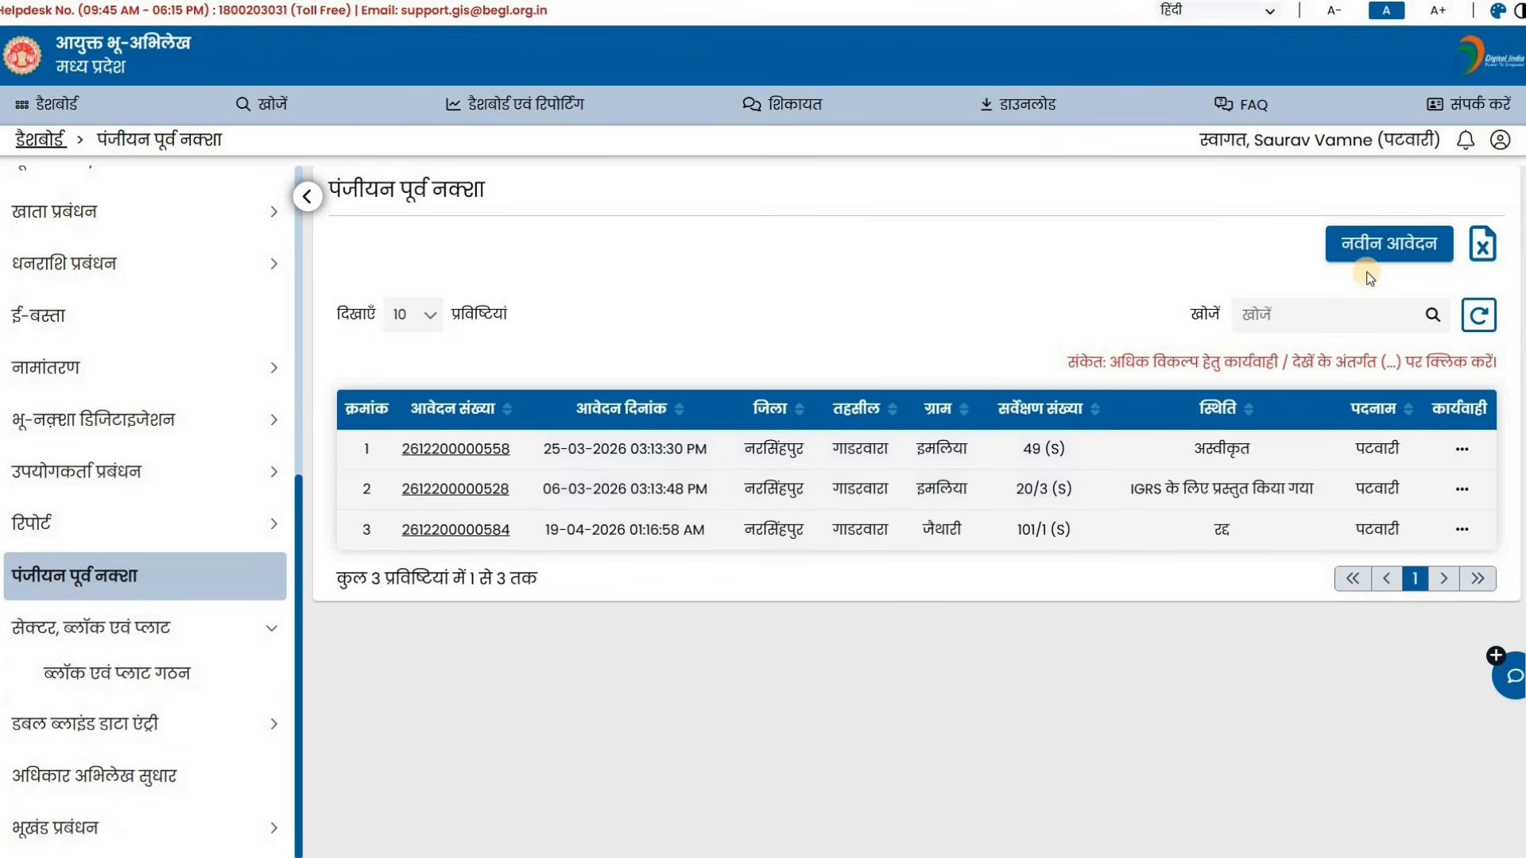
click(1370, 248)
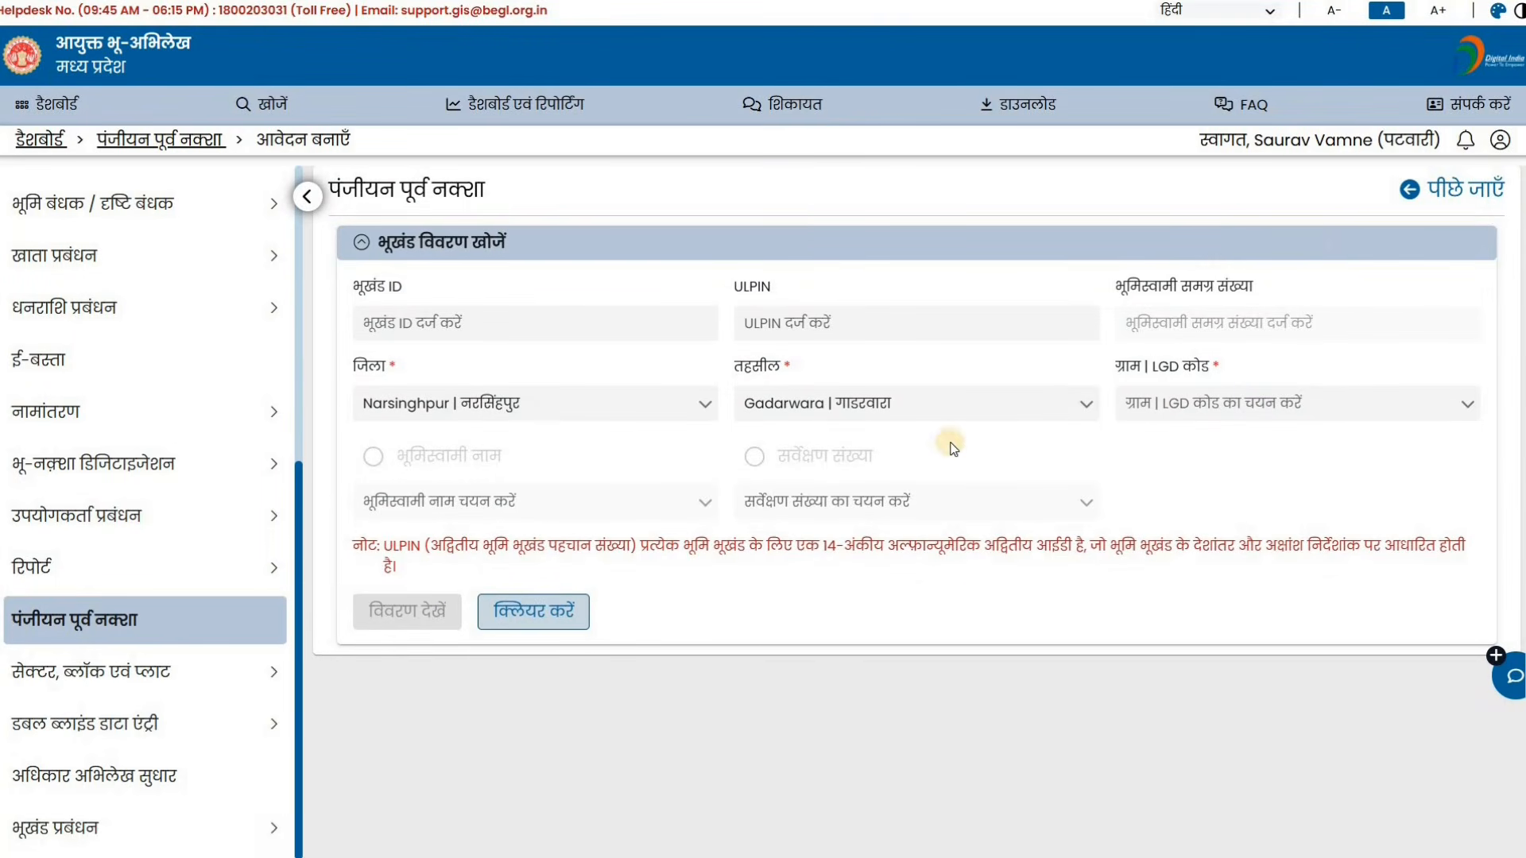
click(1178, 412)
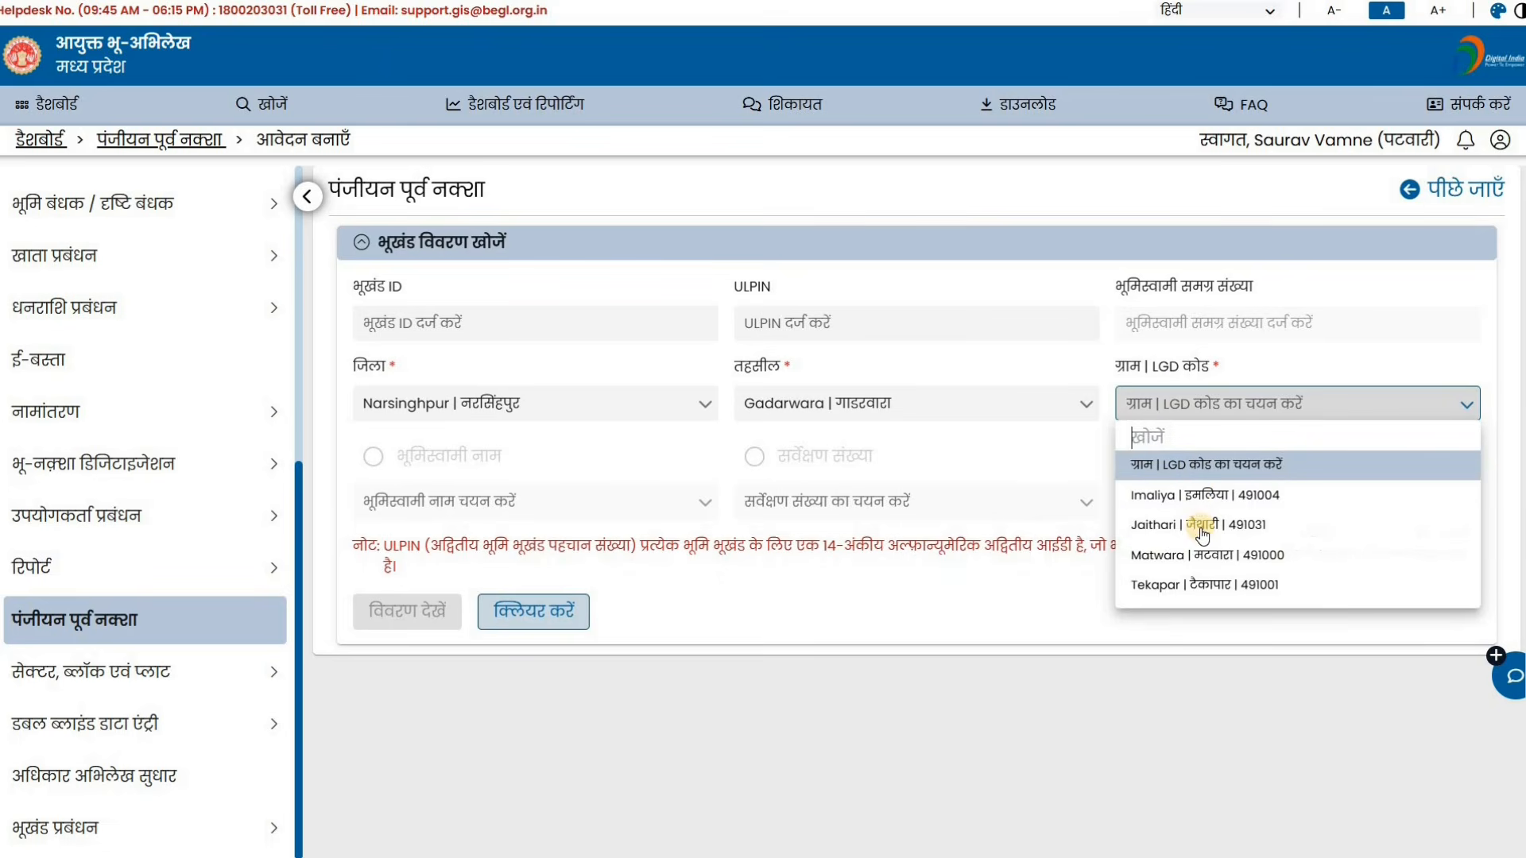
click(1192, 526)
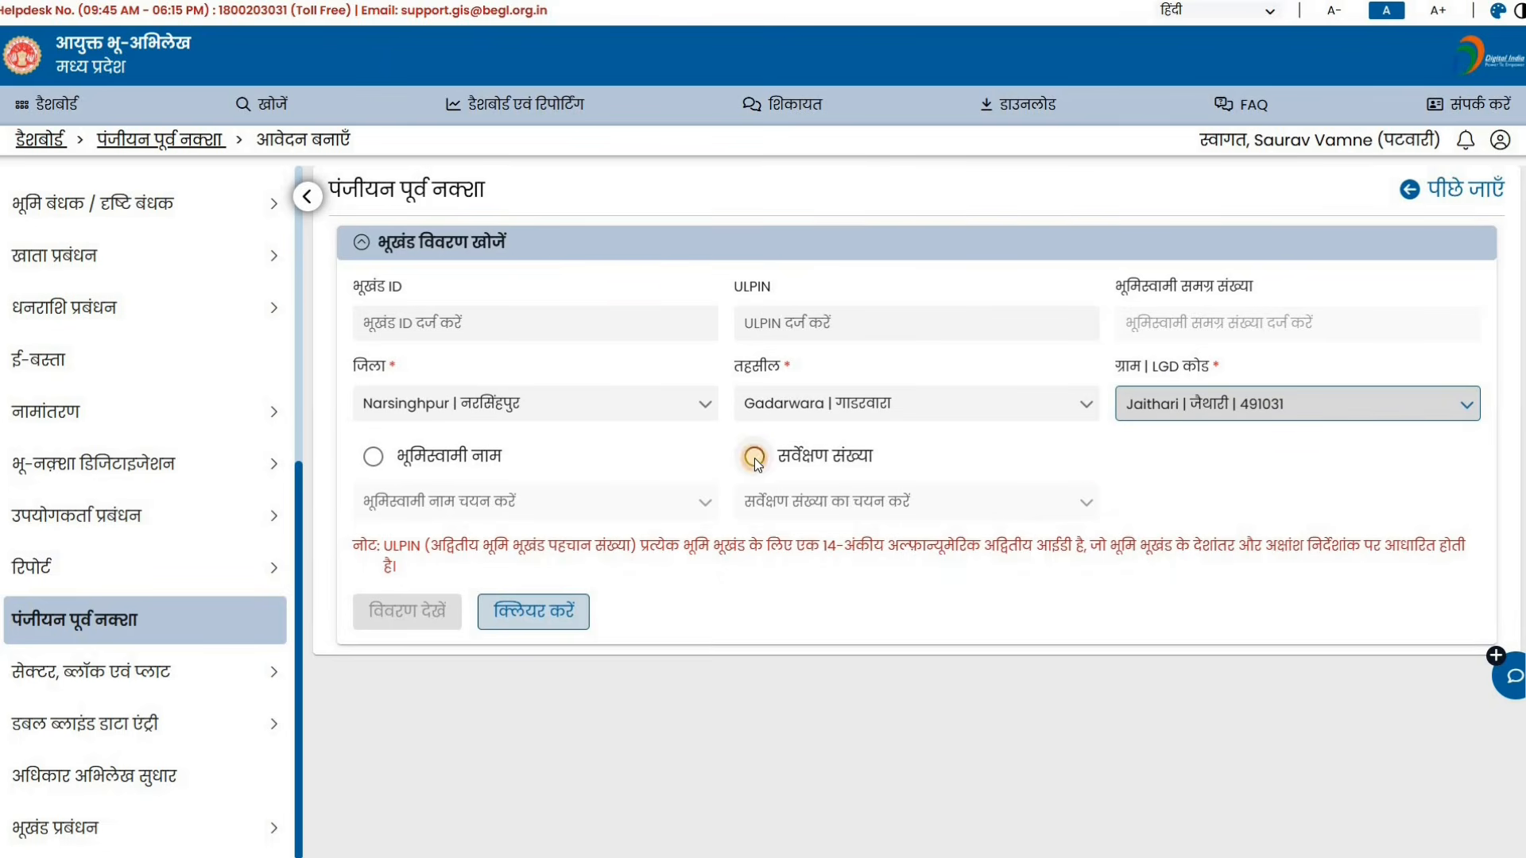
Step: Load the land details by सर्वेक्षण संख्या for 125/2 (S) and show the available actions for parcel 160/2 (S)
click(755, 460)
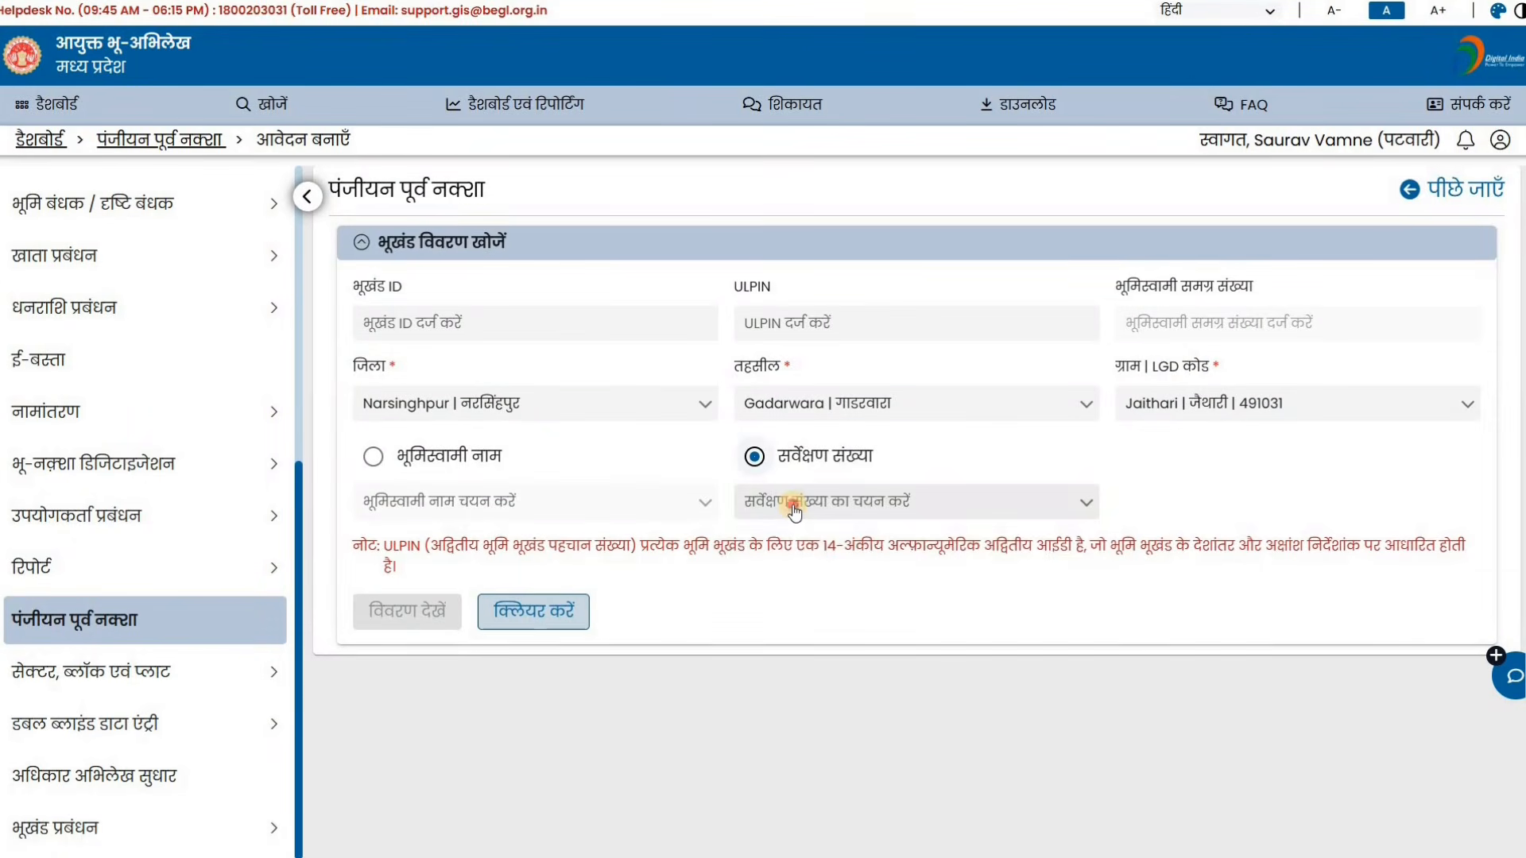
click(793, 504)
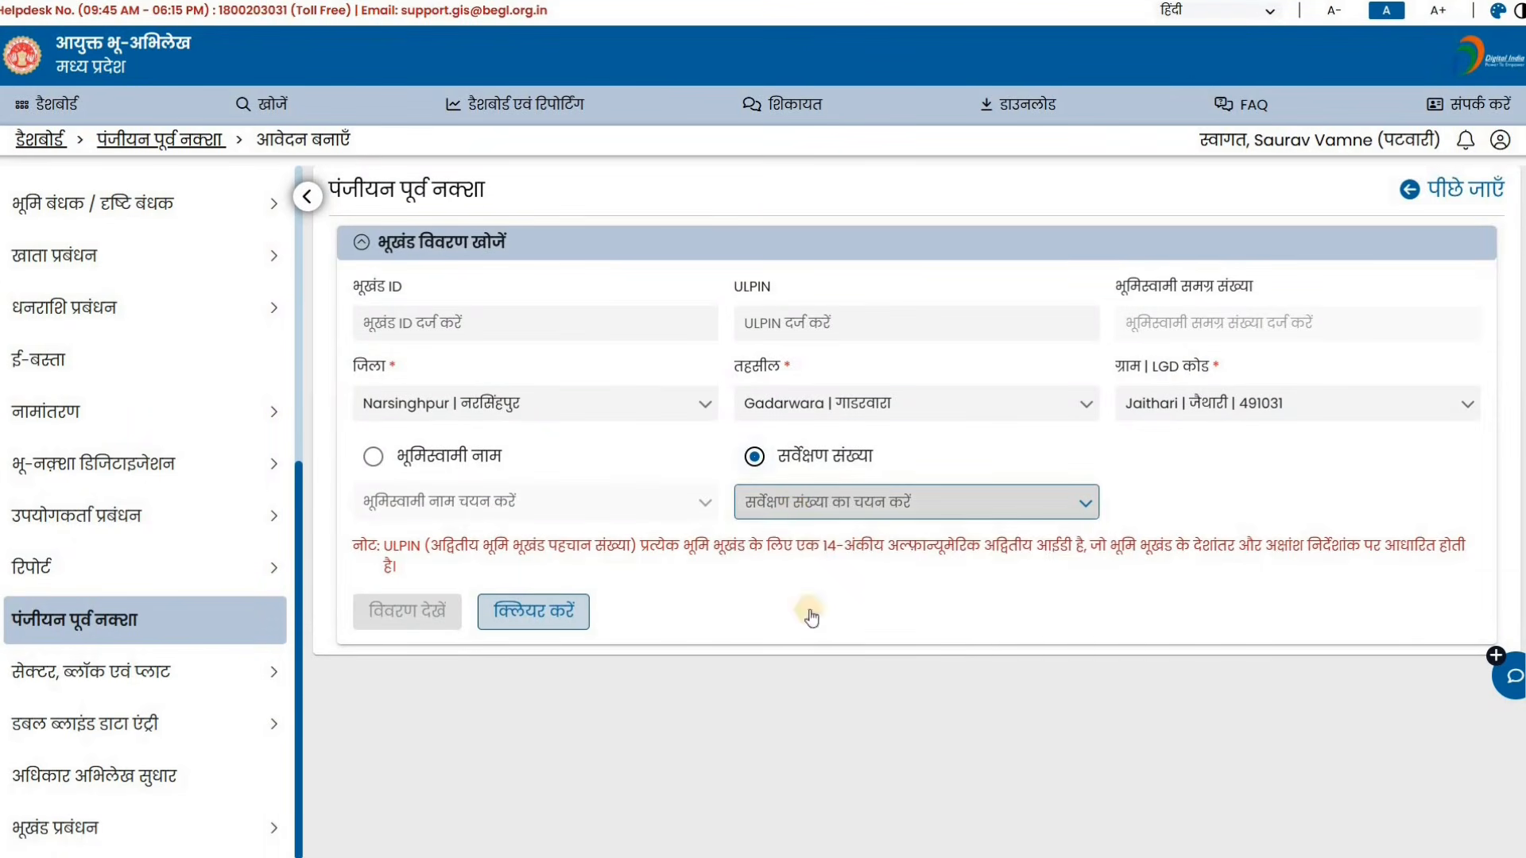
scroll(819, 656, down, 12)
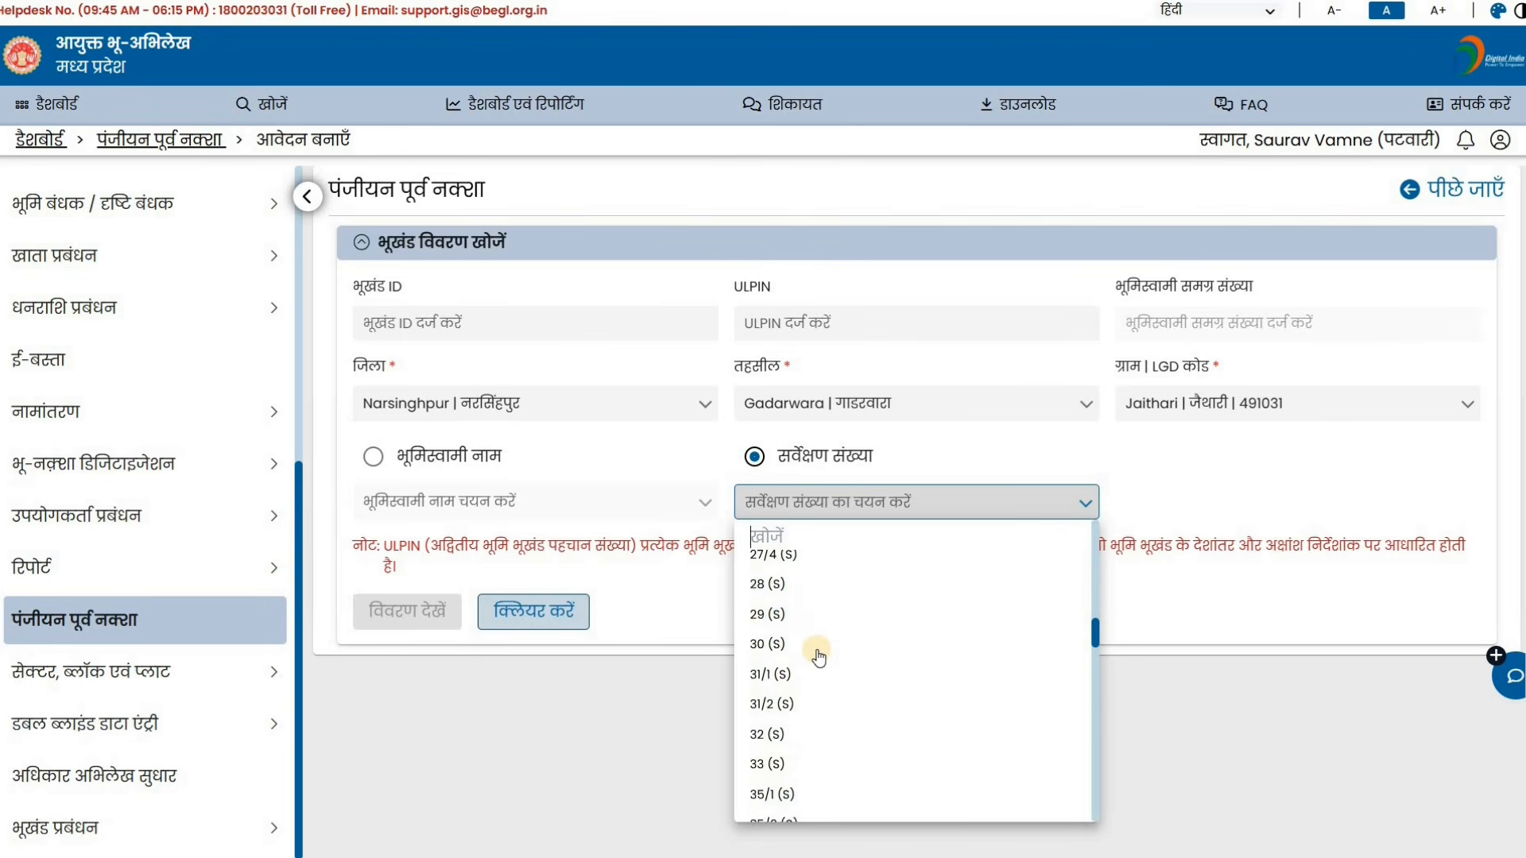
scroll(818, 656, down, 10)
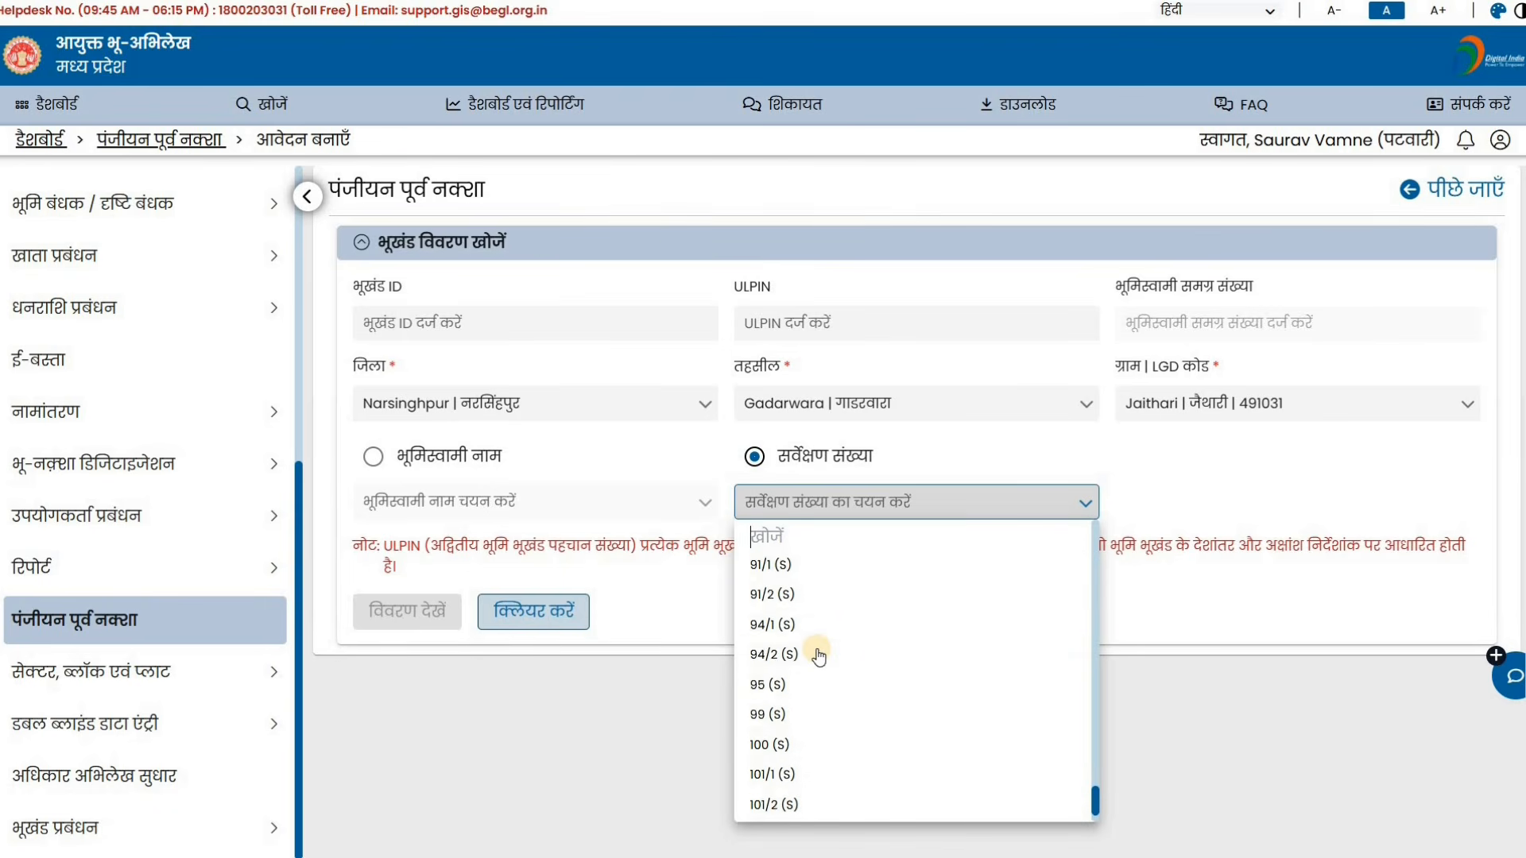
scroll(818, 650, down, 6)
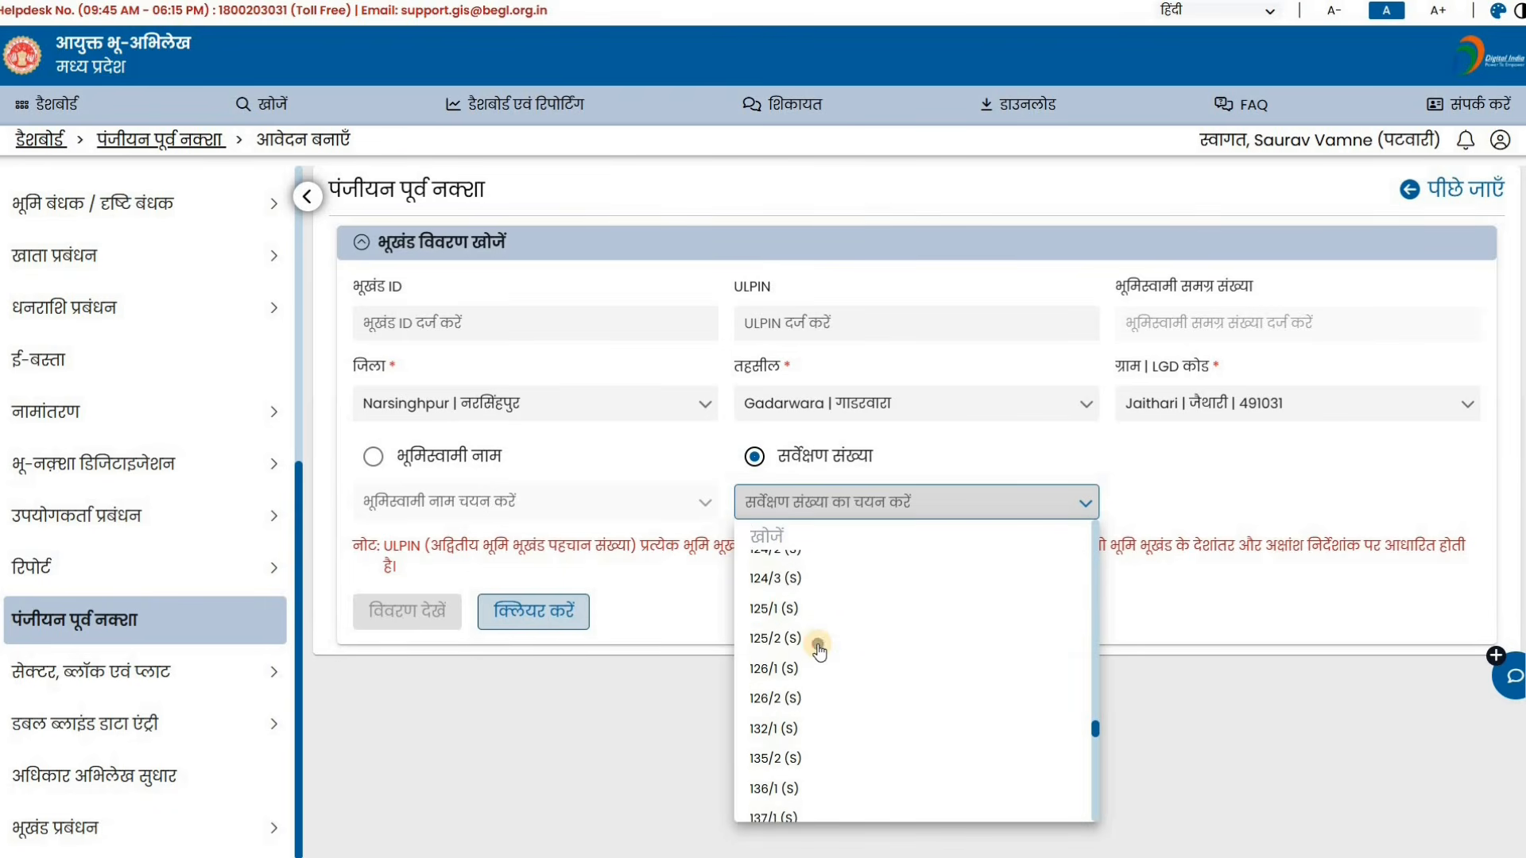
click(817, 644)
click(428, 615)
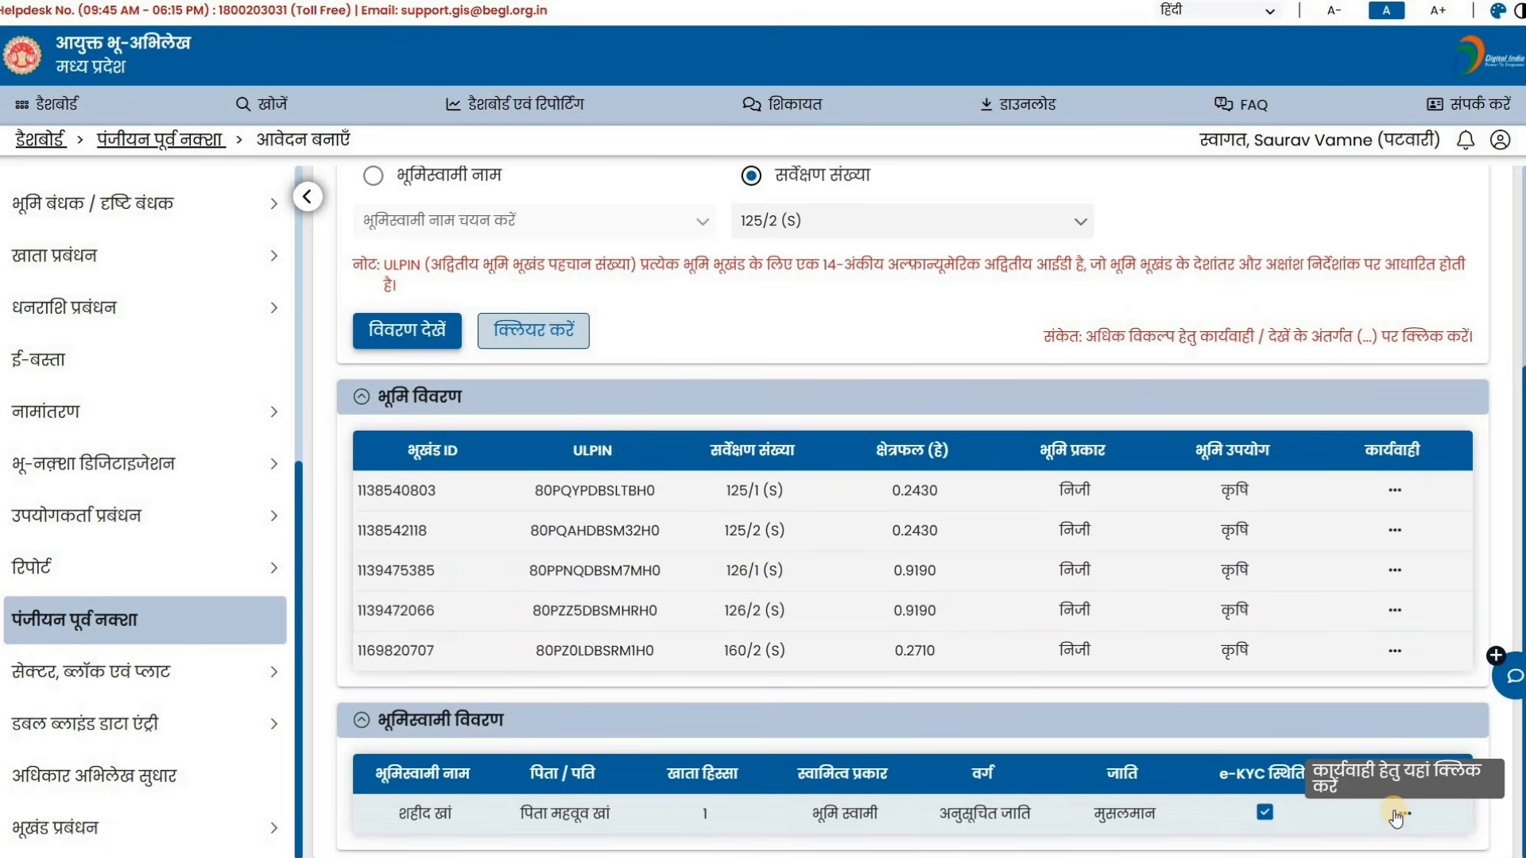
click(1394, 650)
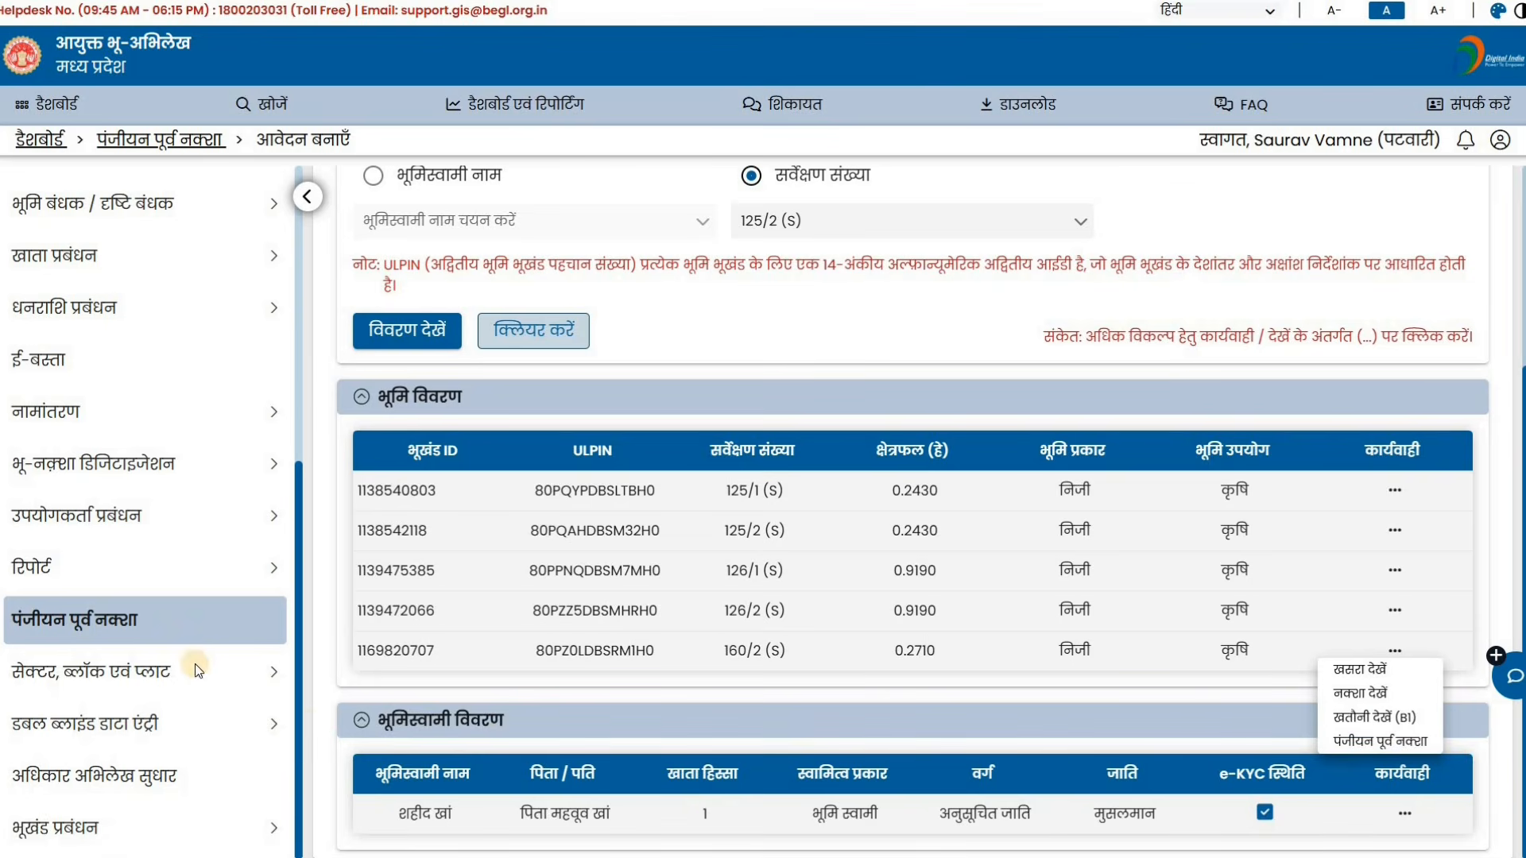
Step: Open the ब्लॉक एवं प्लाट गठन module and read through its workflow and application prerequisites
click(110, 674)
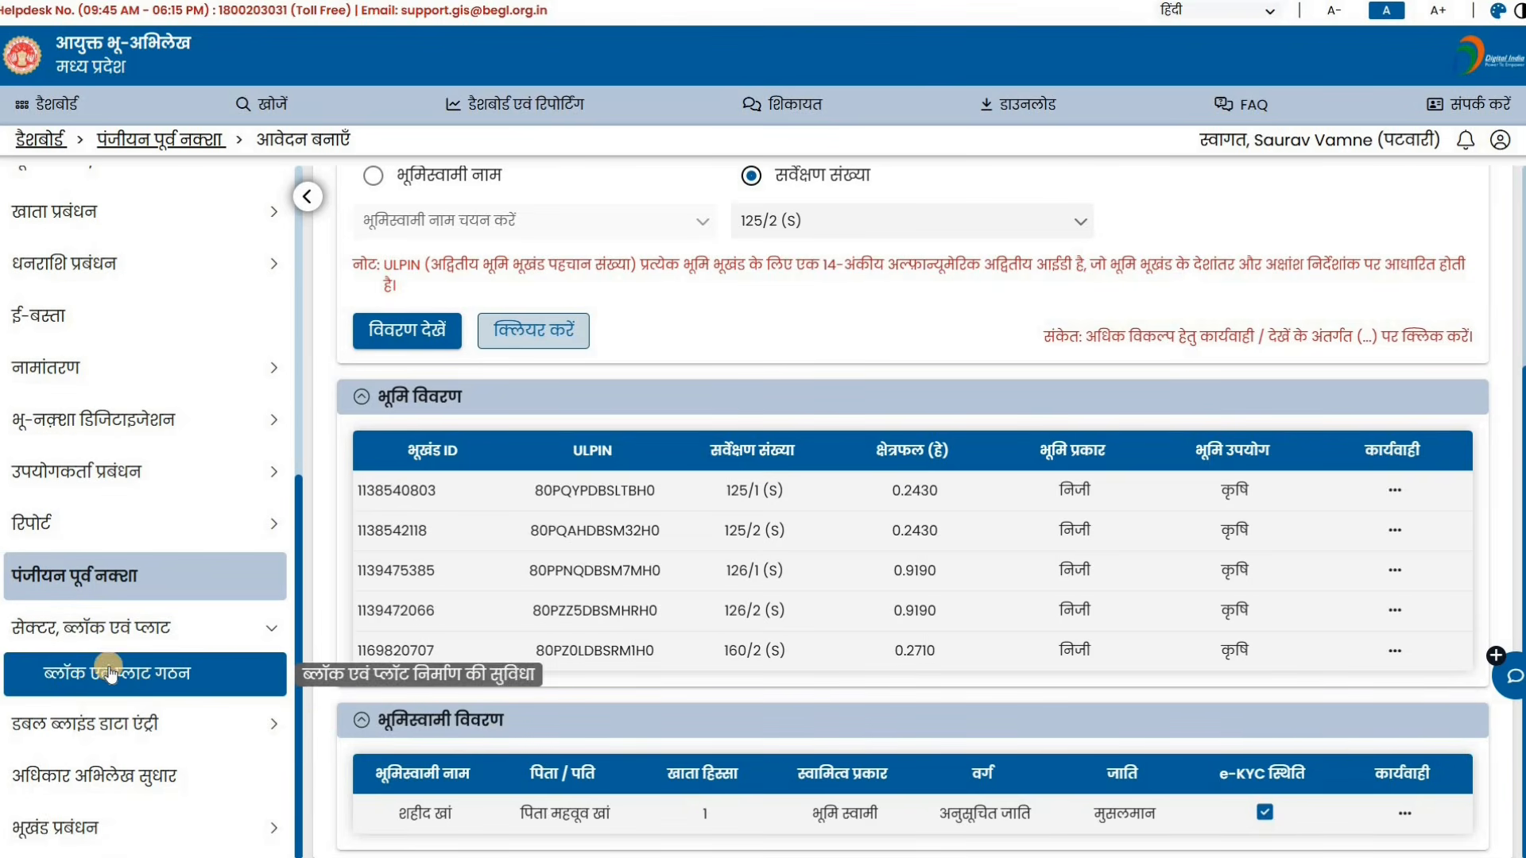
click(105, 672)
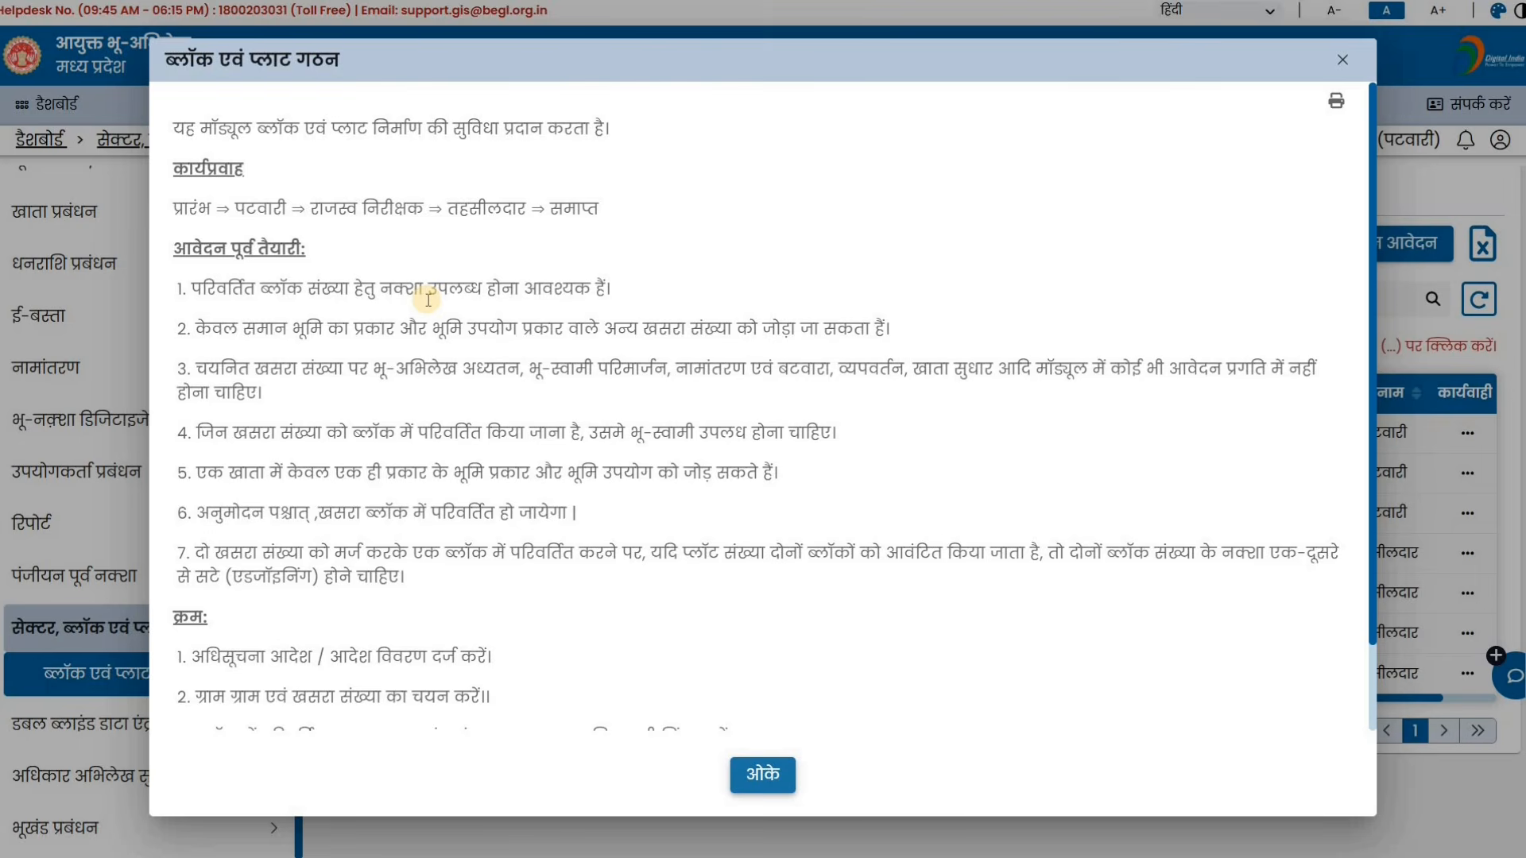
scroll(346, 348, down, 2)
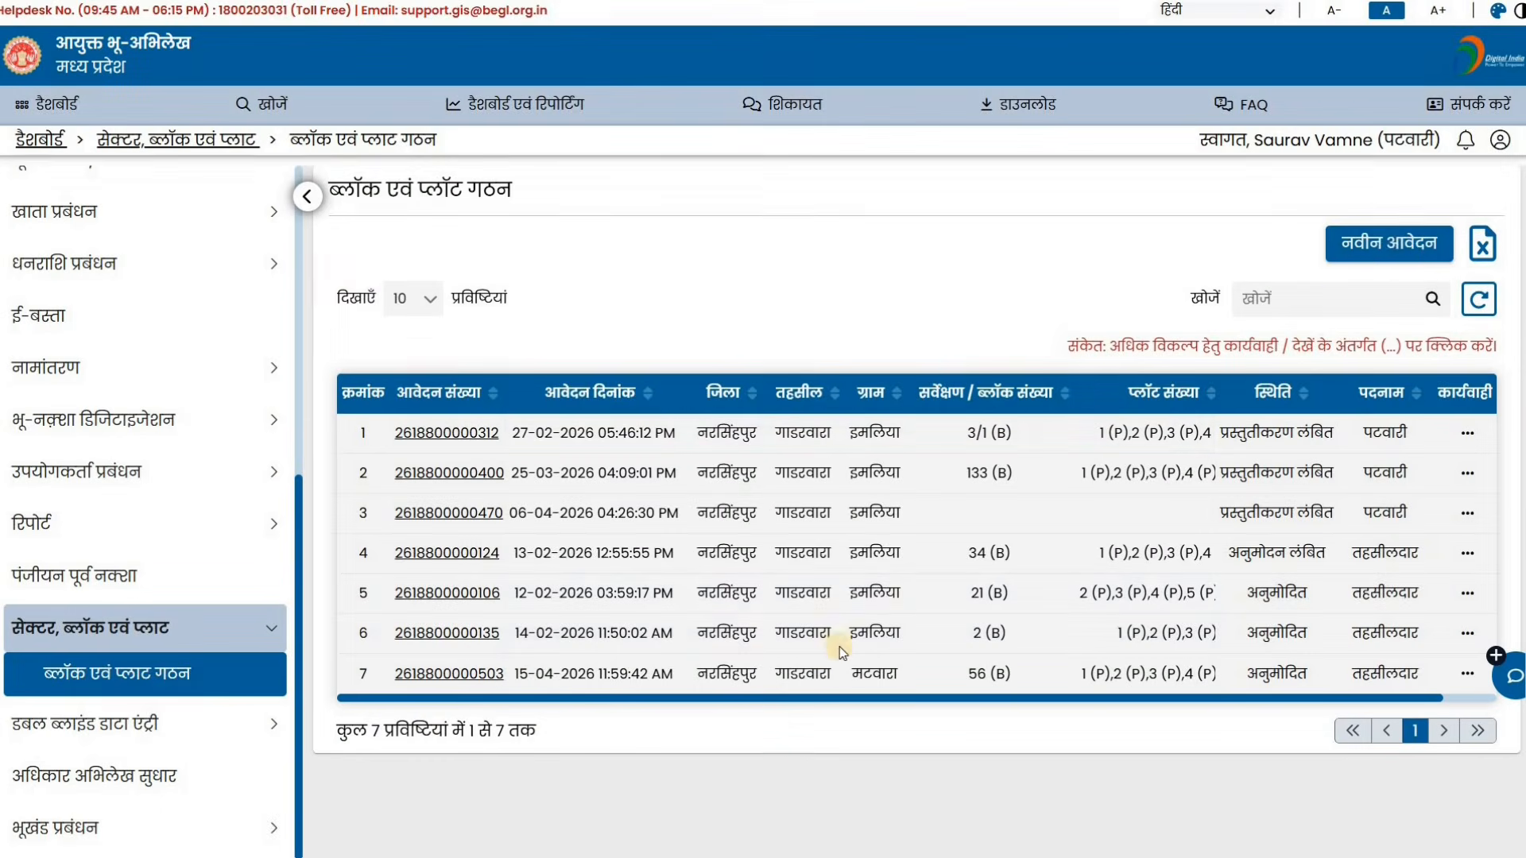
Step: Start a new ब्लॉक एवं प्लाट गठन application and set the order's issuing authority to Collector | कलेक्टर
click(1399, 248)
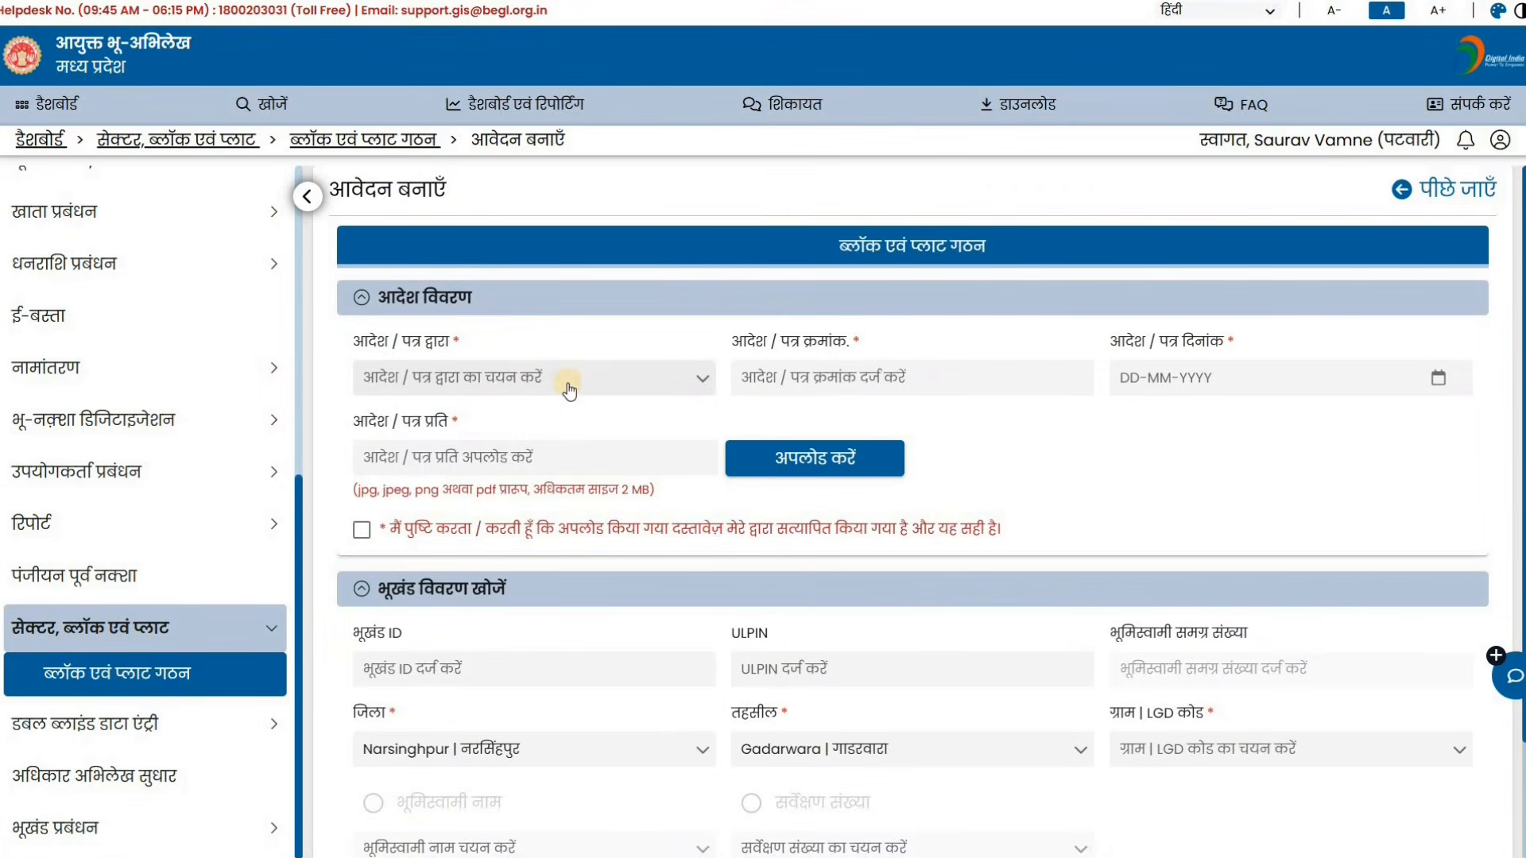
click(569, 380)
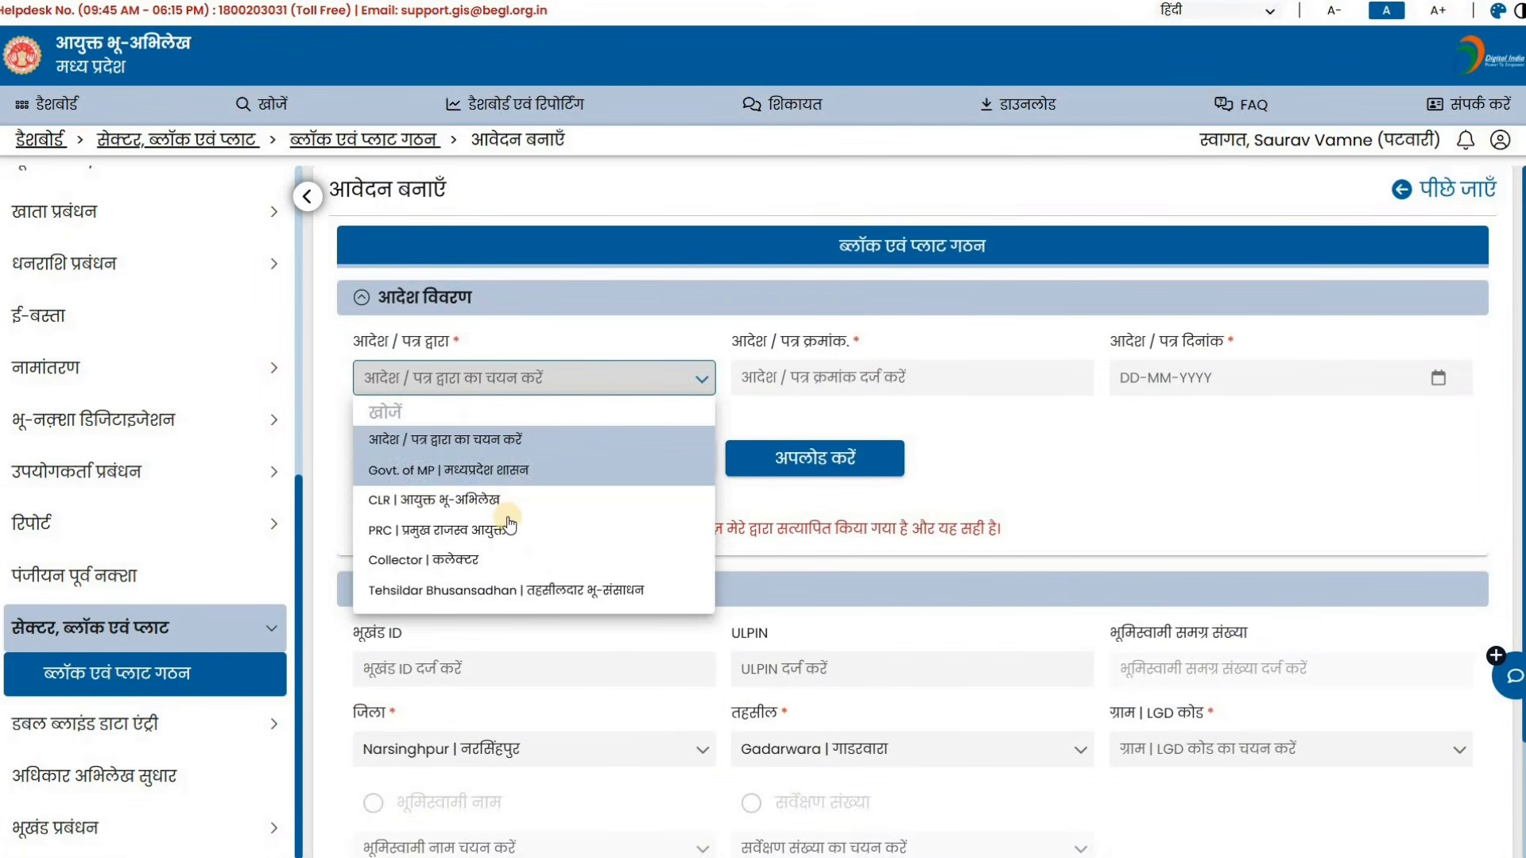
click(879, 383)
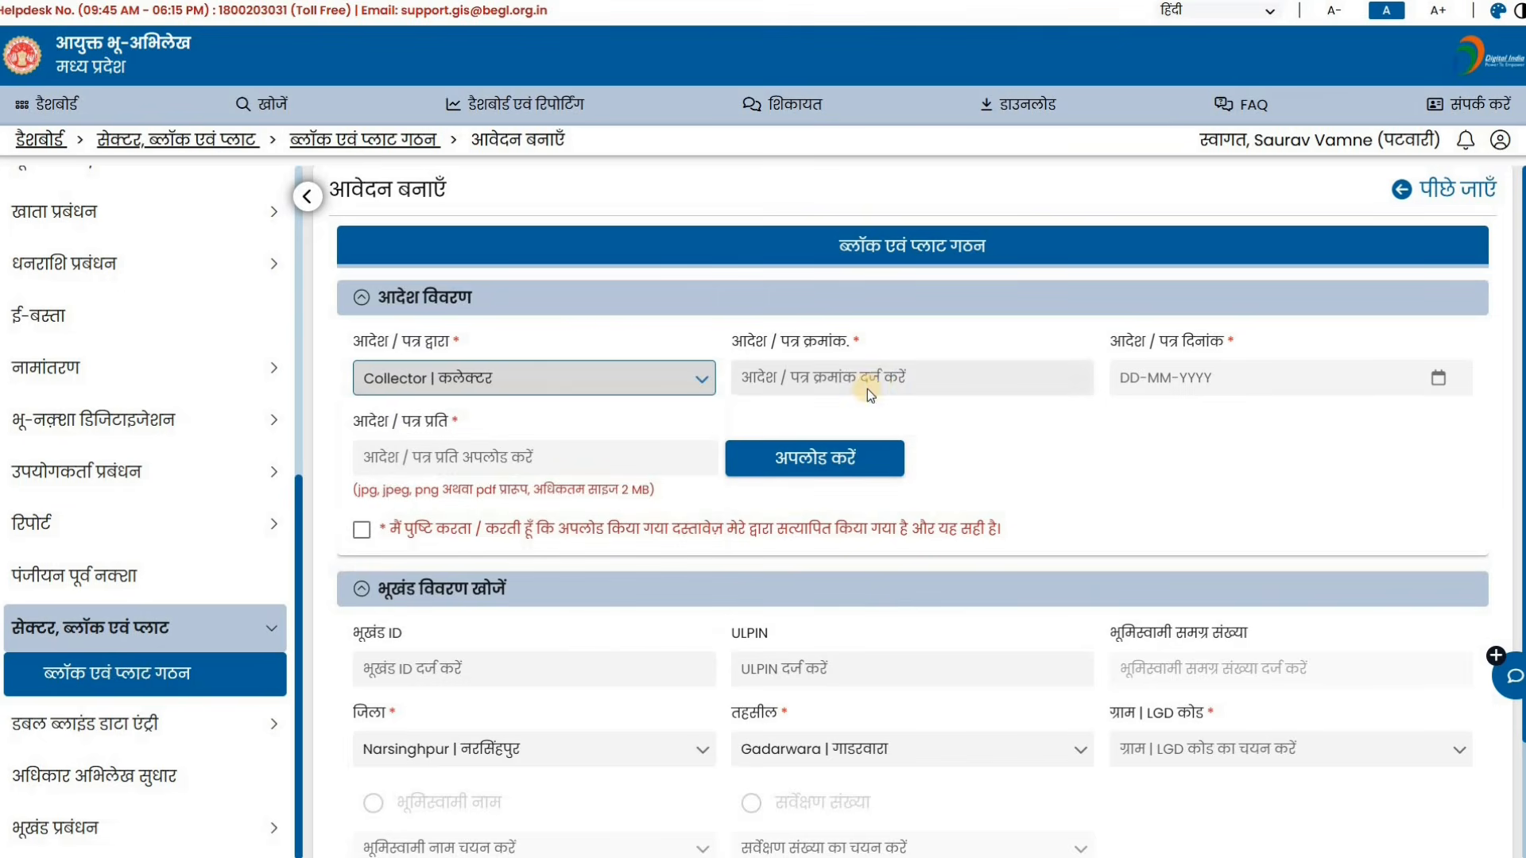
Step: Enter the order number in आदेश / पत्र क्रमांक and set the order date to 01-04-2026
click(866, 377)
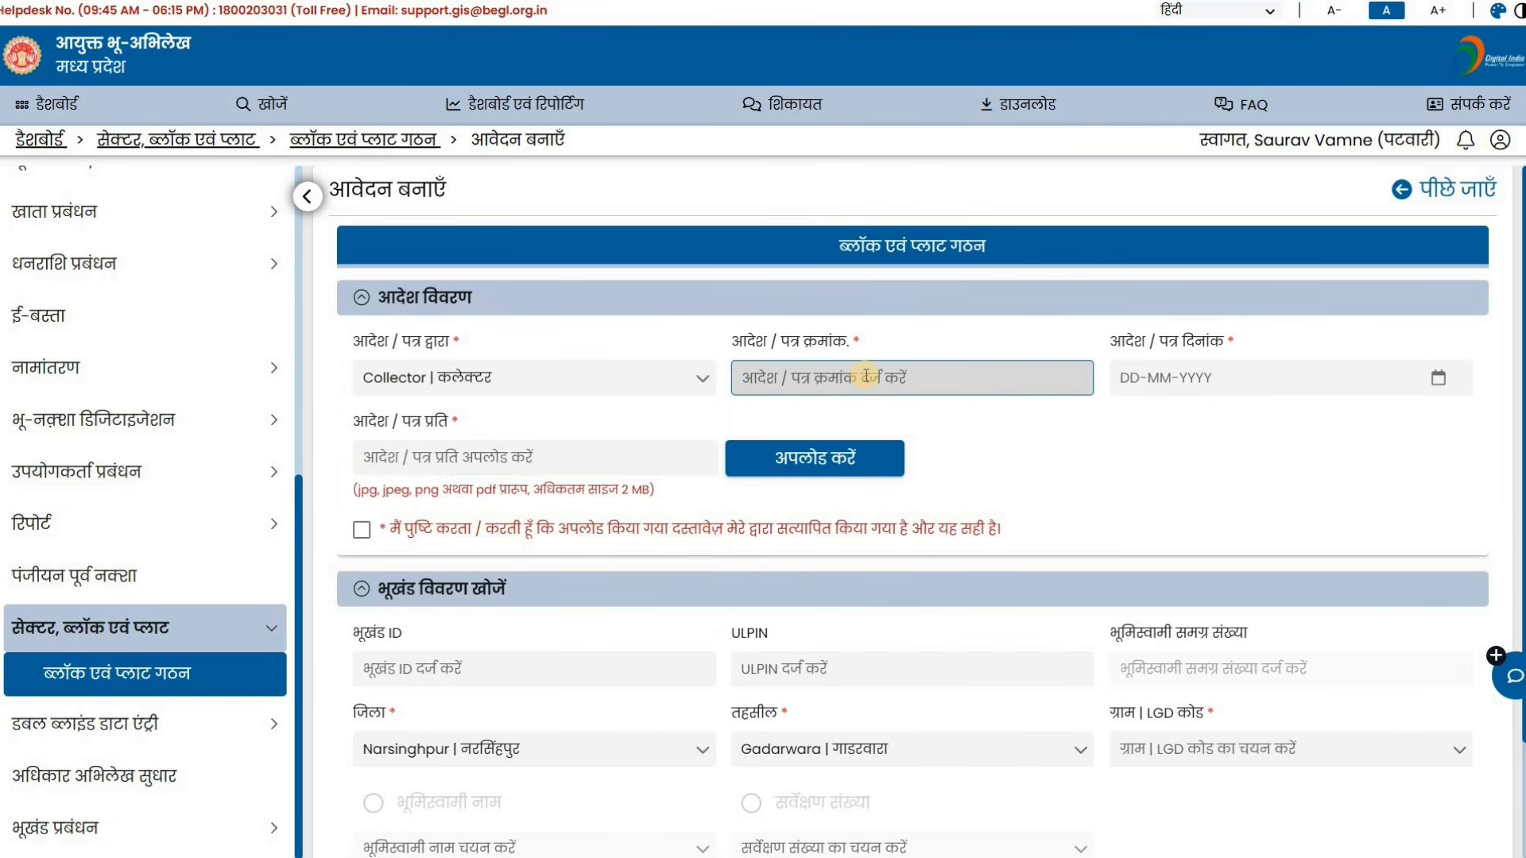
text(1222)
click(1432, 379)
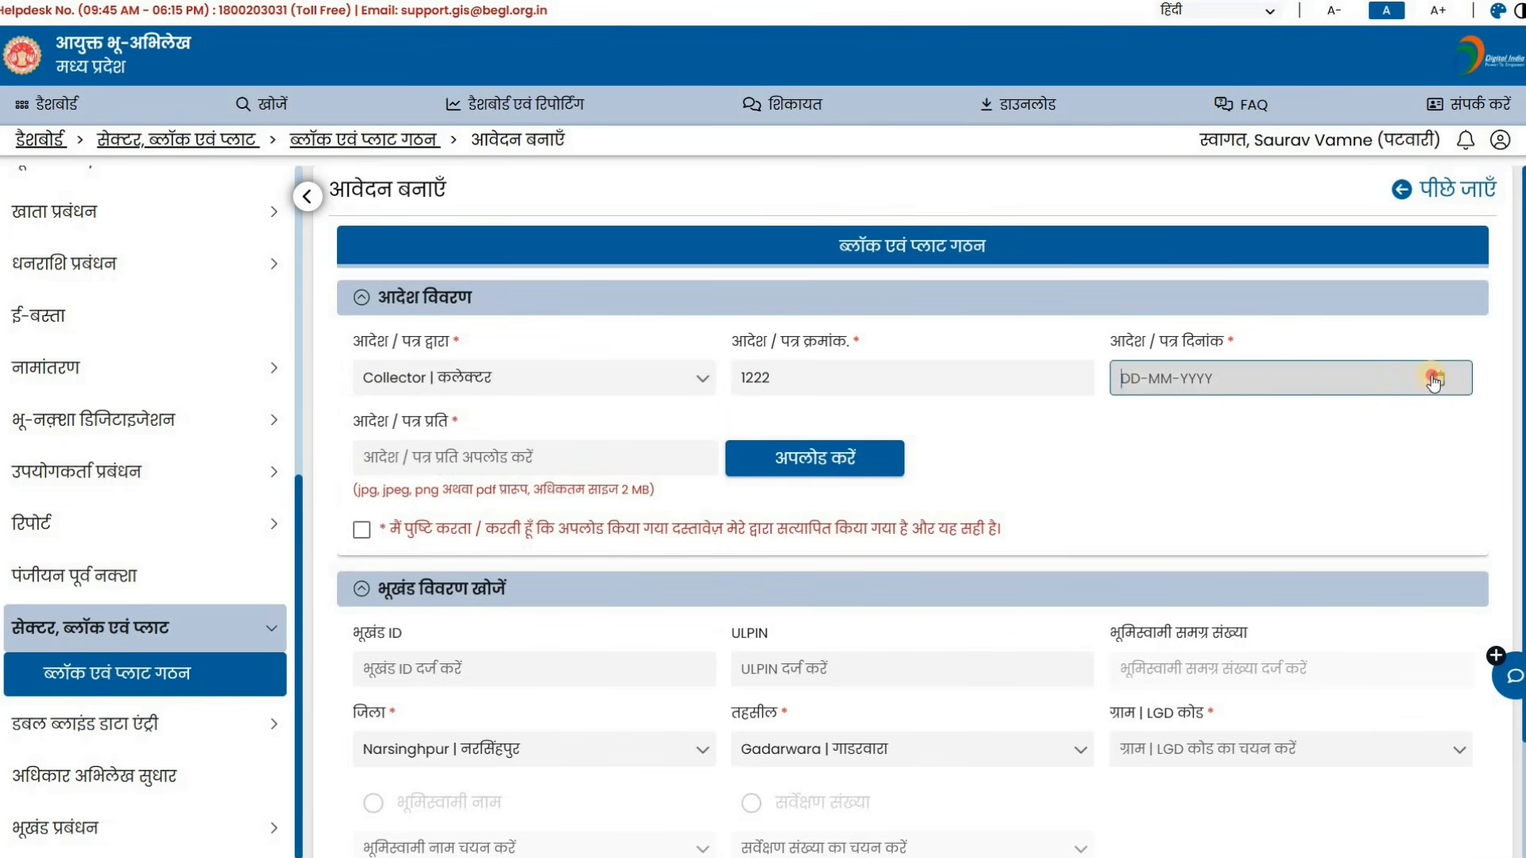
click(1247, 542)
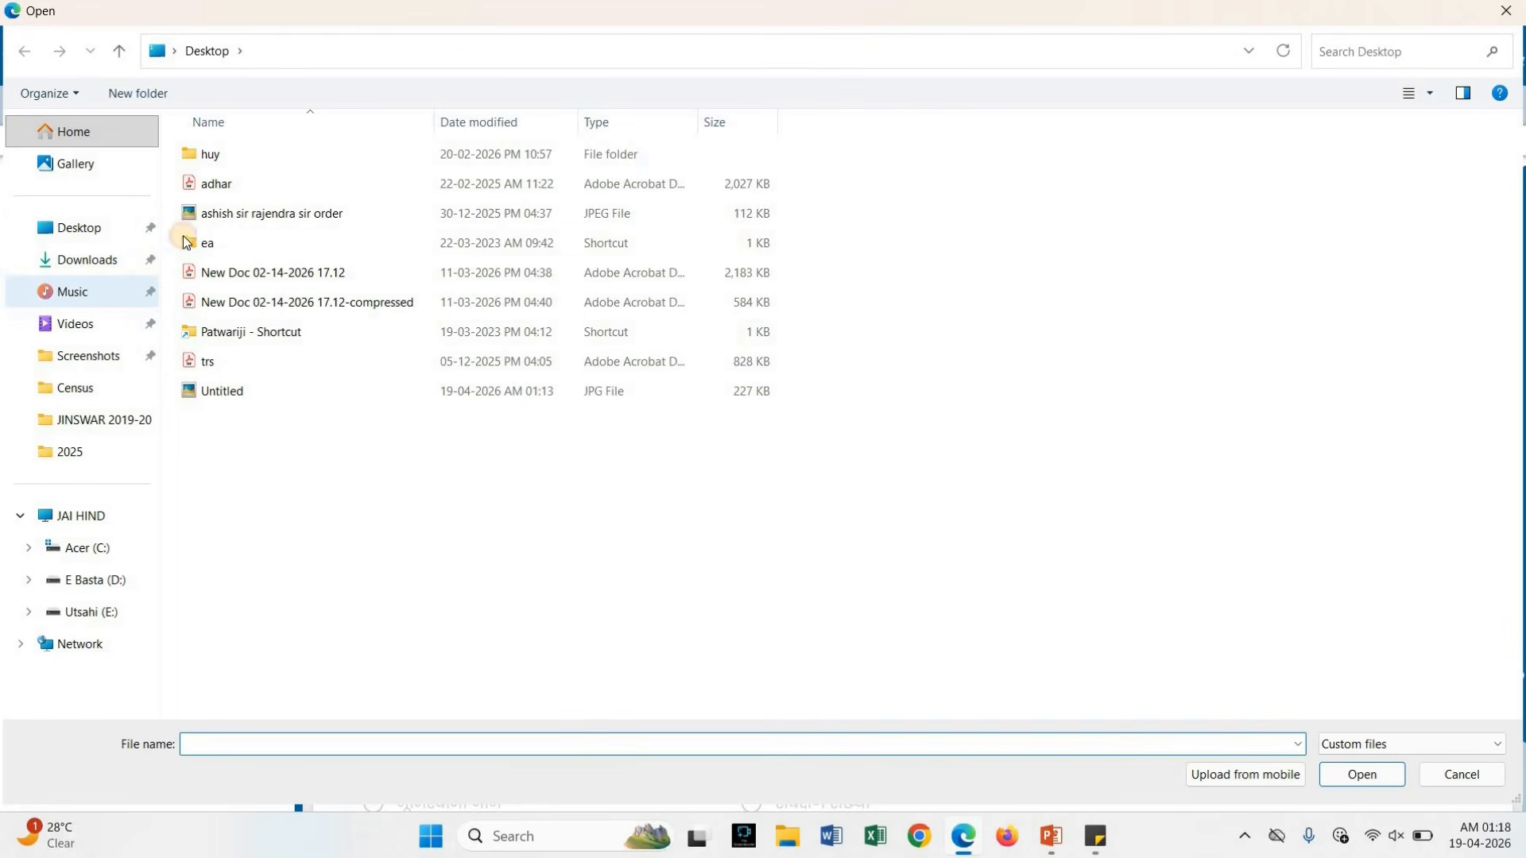
Step: Upload the ord PDF from the Music folder as the order copy and confirm that the document is verified
click(72, 292)
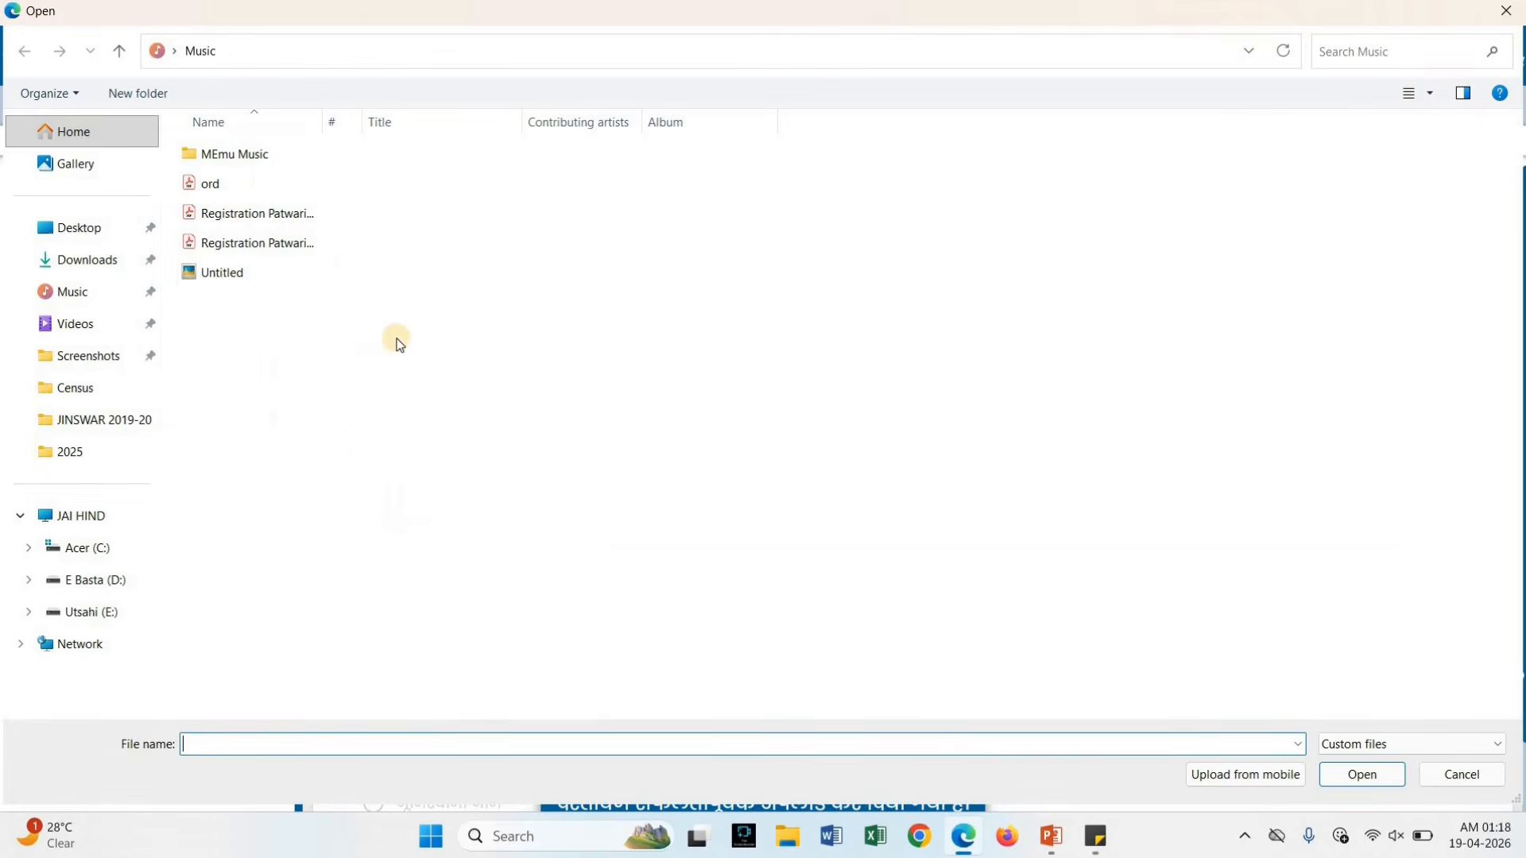
click(269, 179)
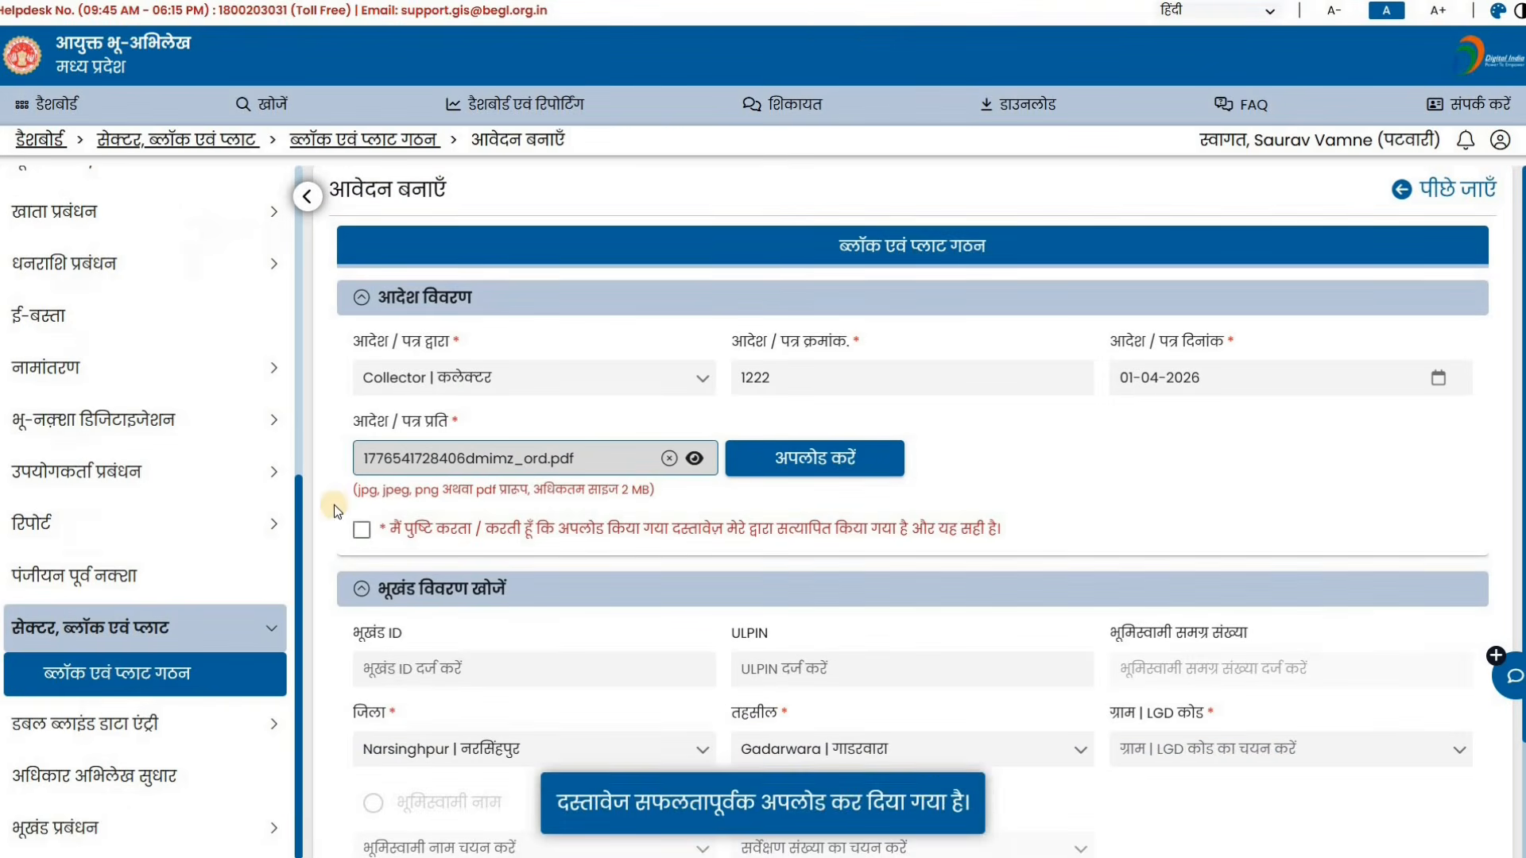
click(360, 531)
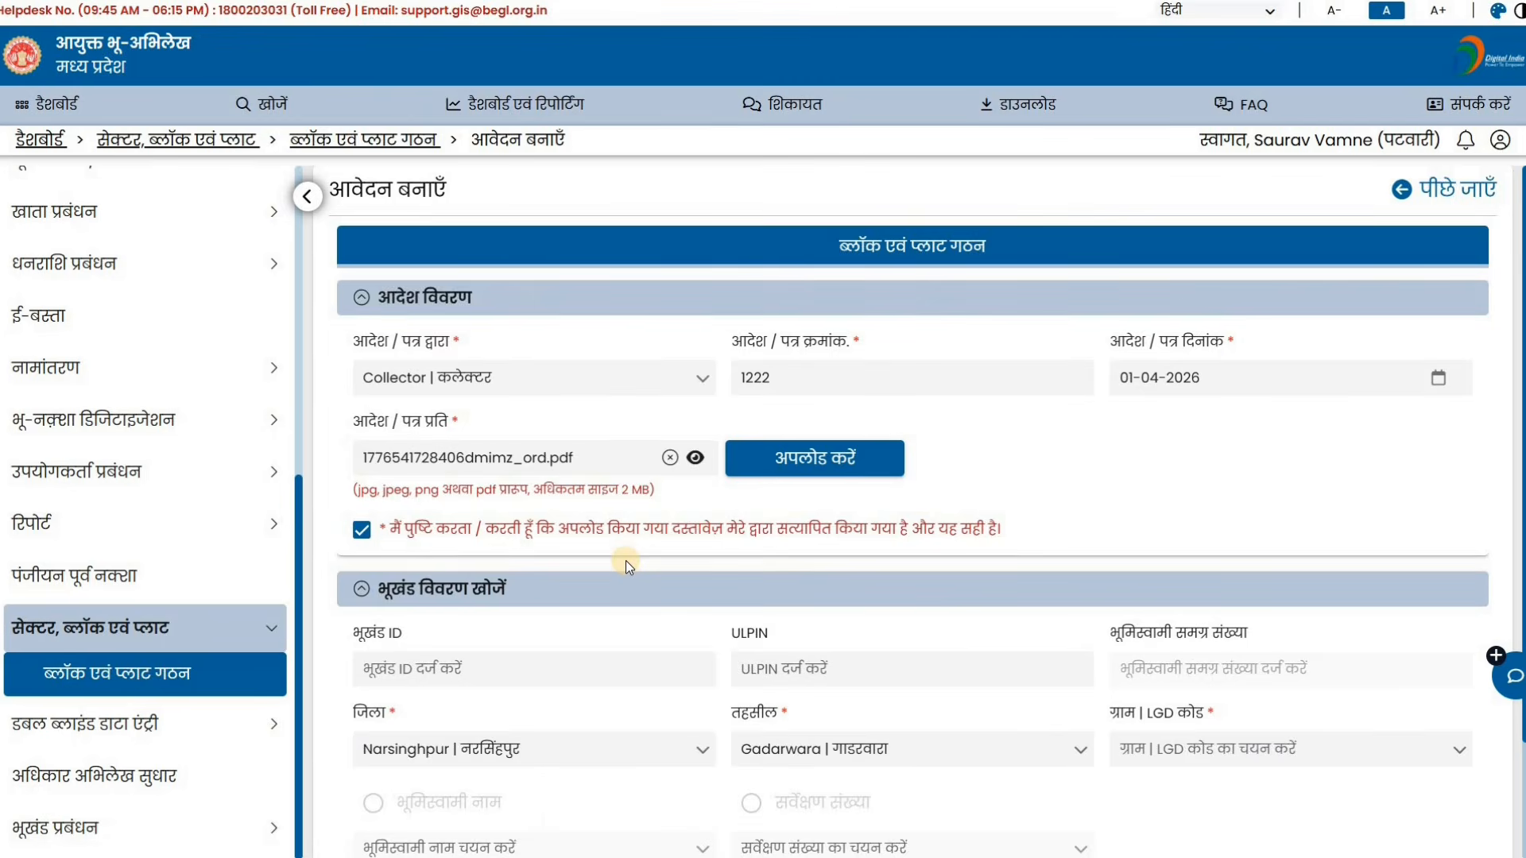
Step: Load the land details for सर्वेक्षण संख्या 3 (S) in village Jaithari | जैथारी | 491031 and try adding it to the list again
scroll(626, 560, down, 2)
click(1190, 612)
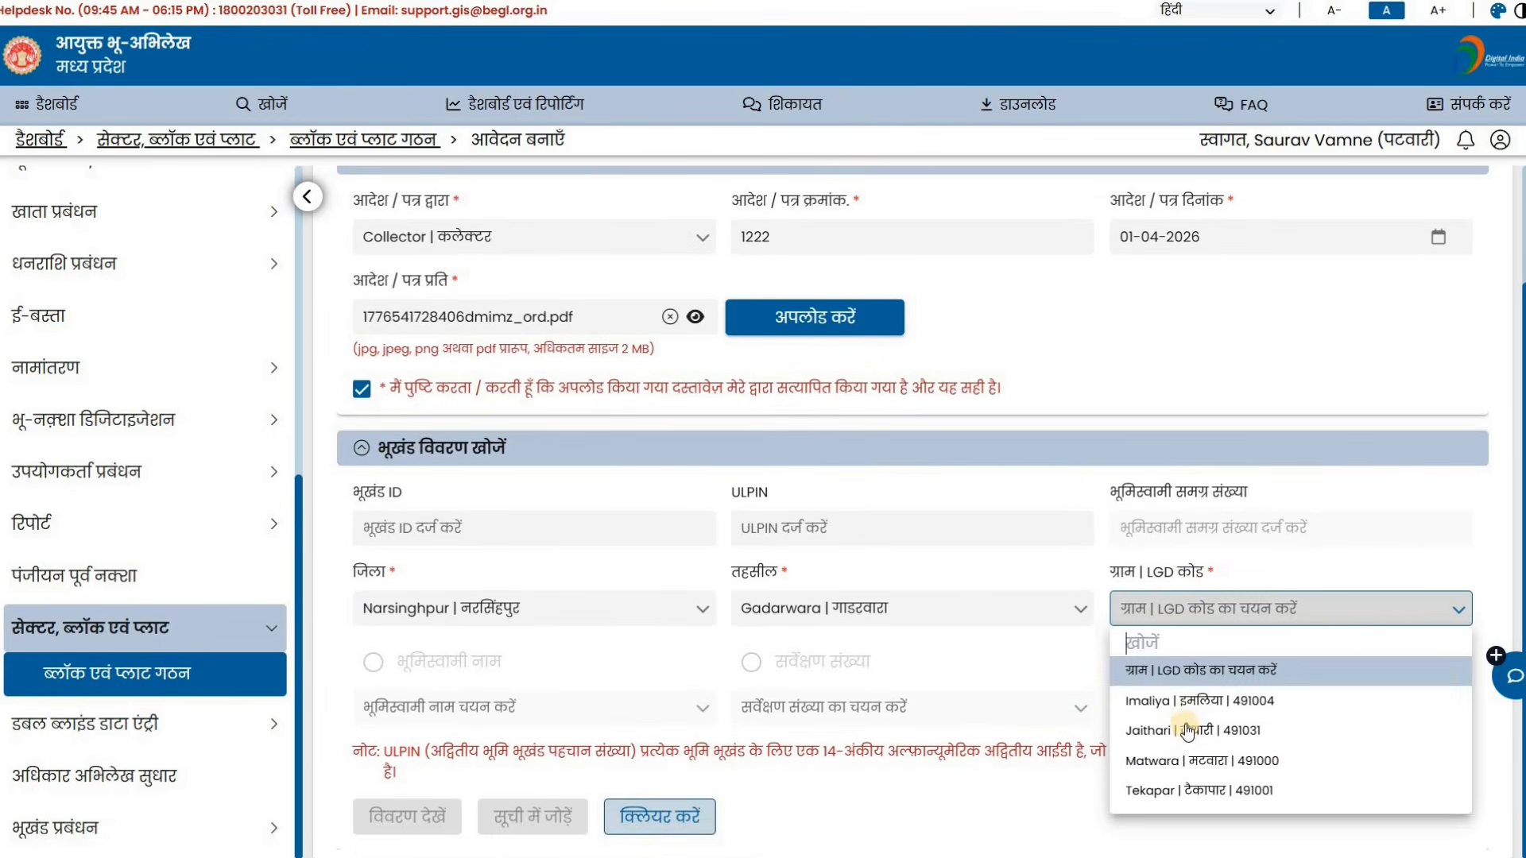
click(1186, 728)
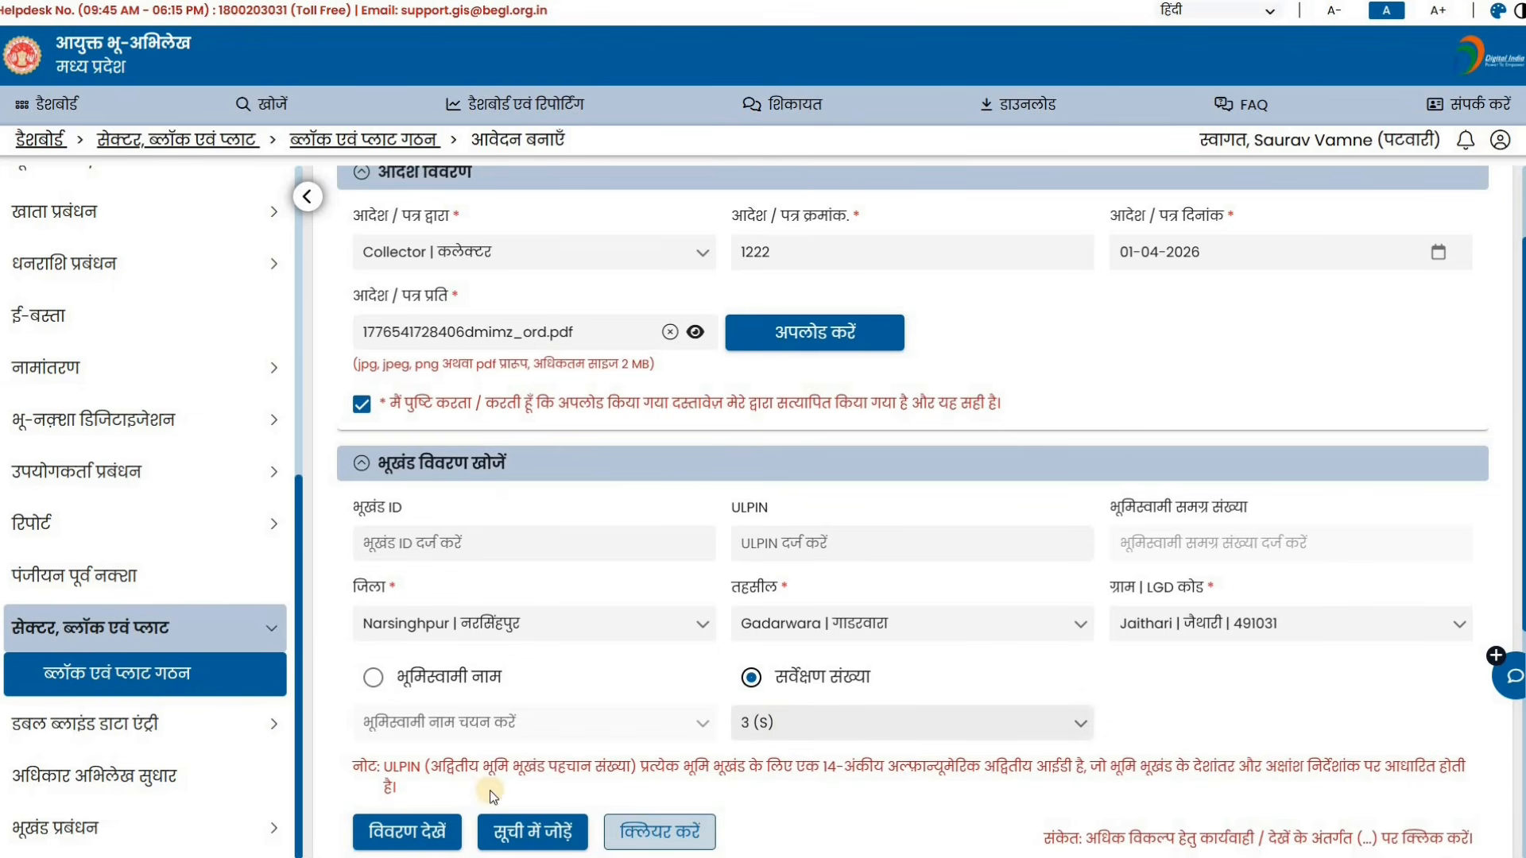
click(419, 826)
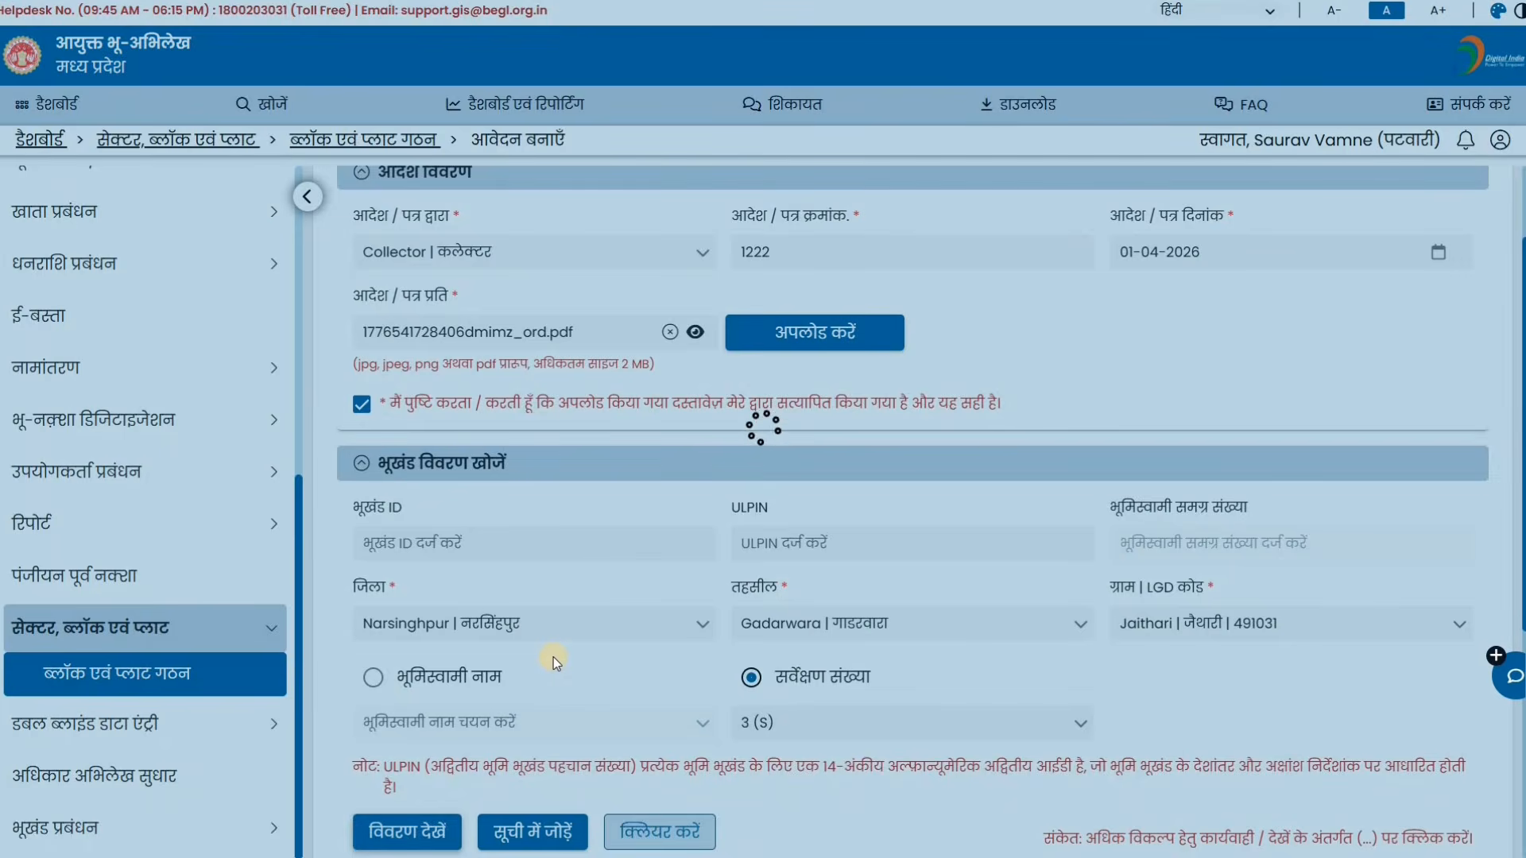
scroll(611, 634, down, 3)
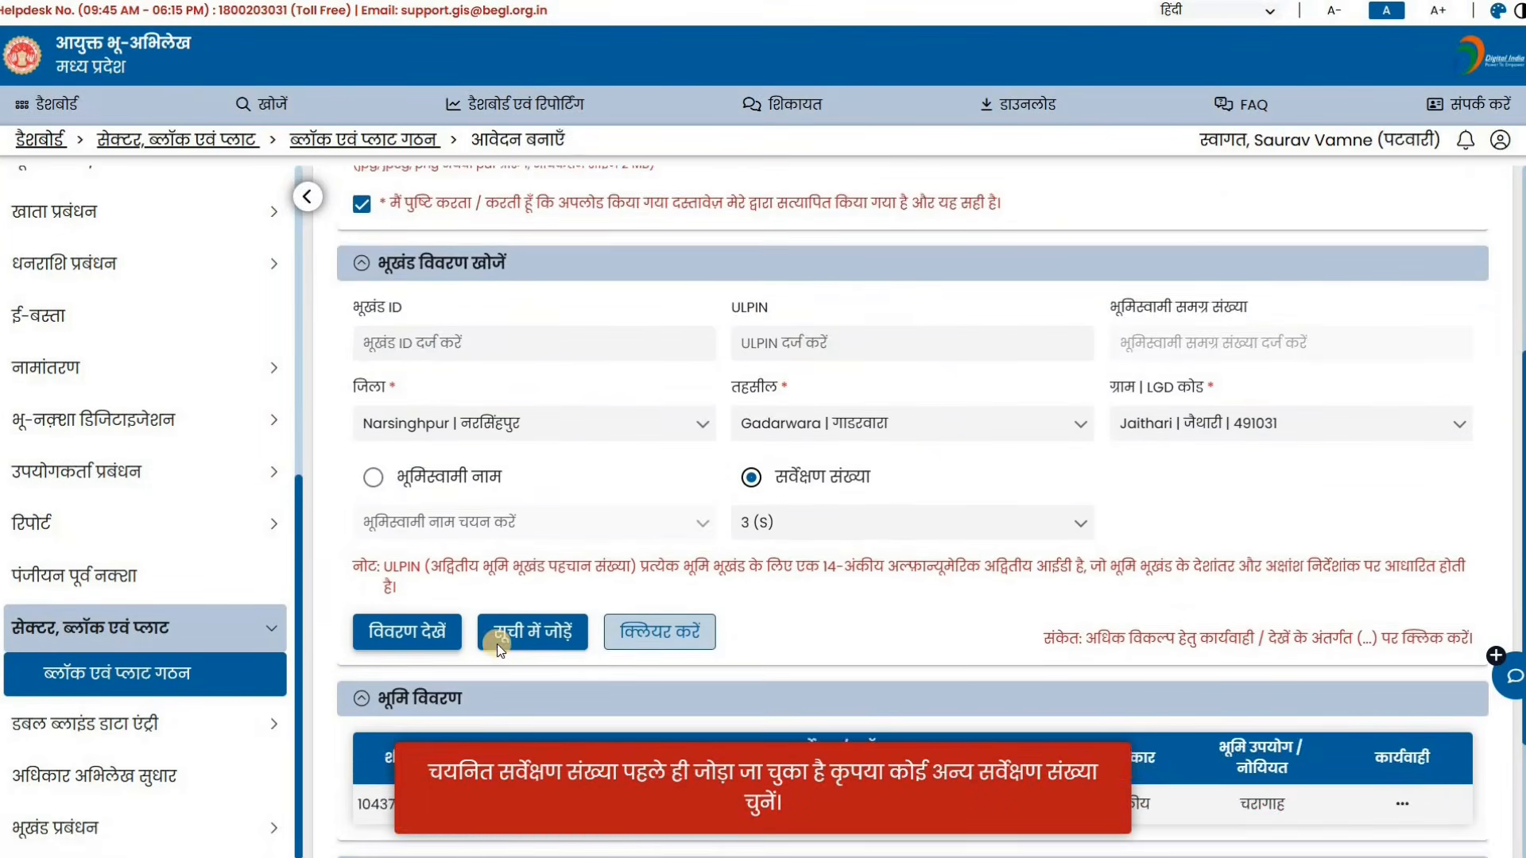
scroll(501, 650, down, 3)
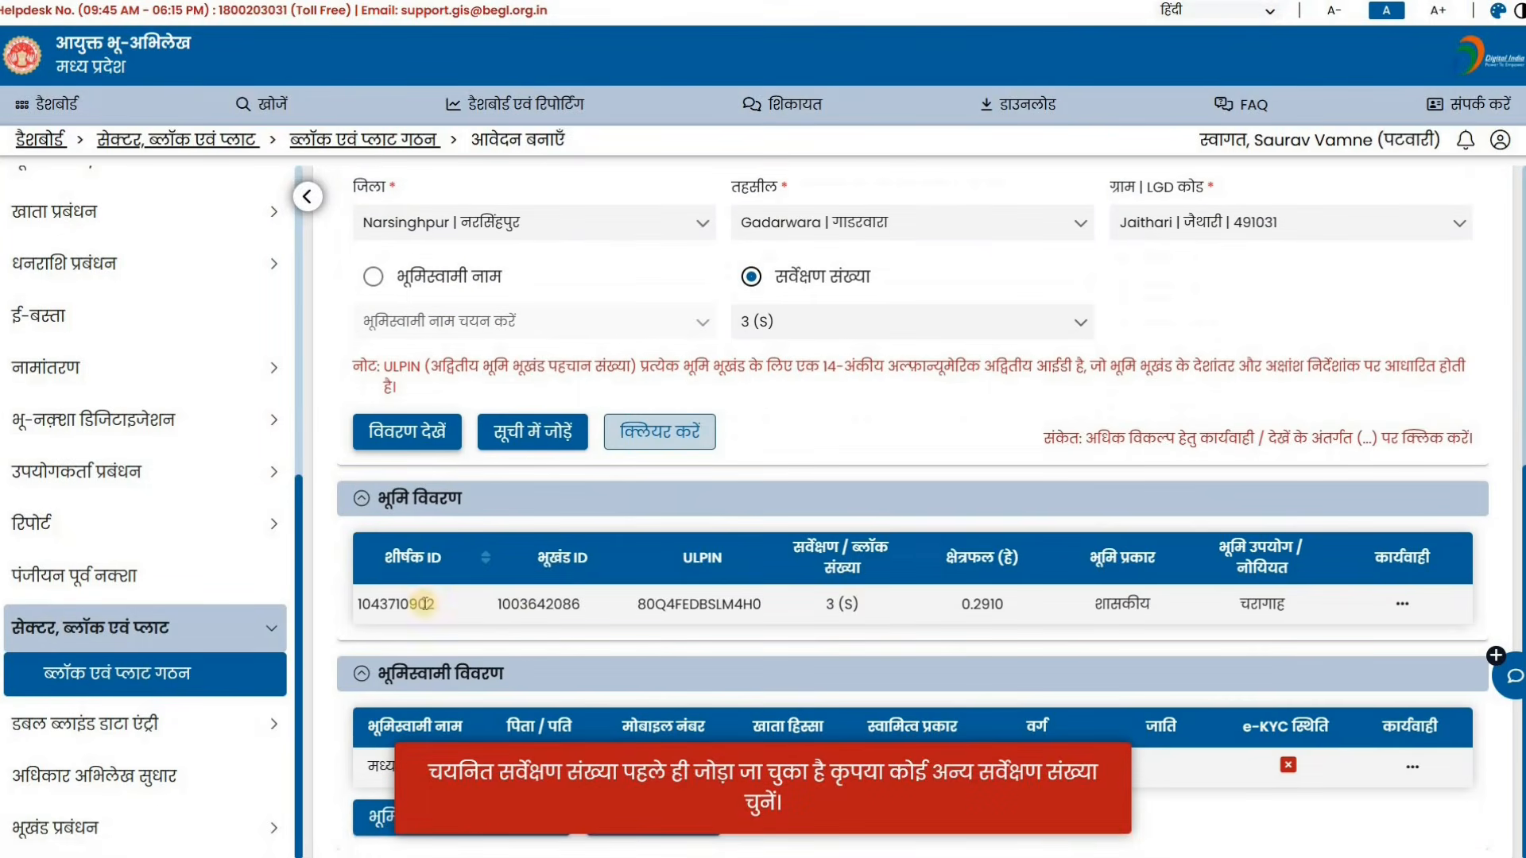
click(524, 435)
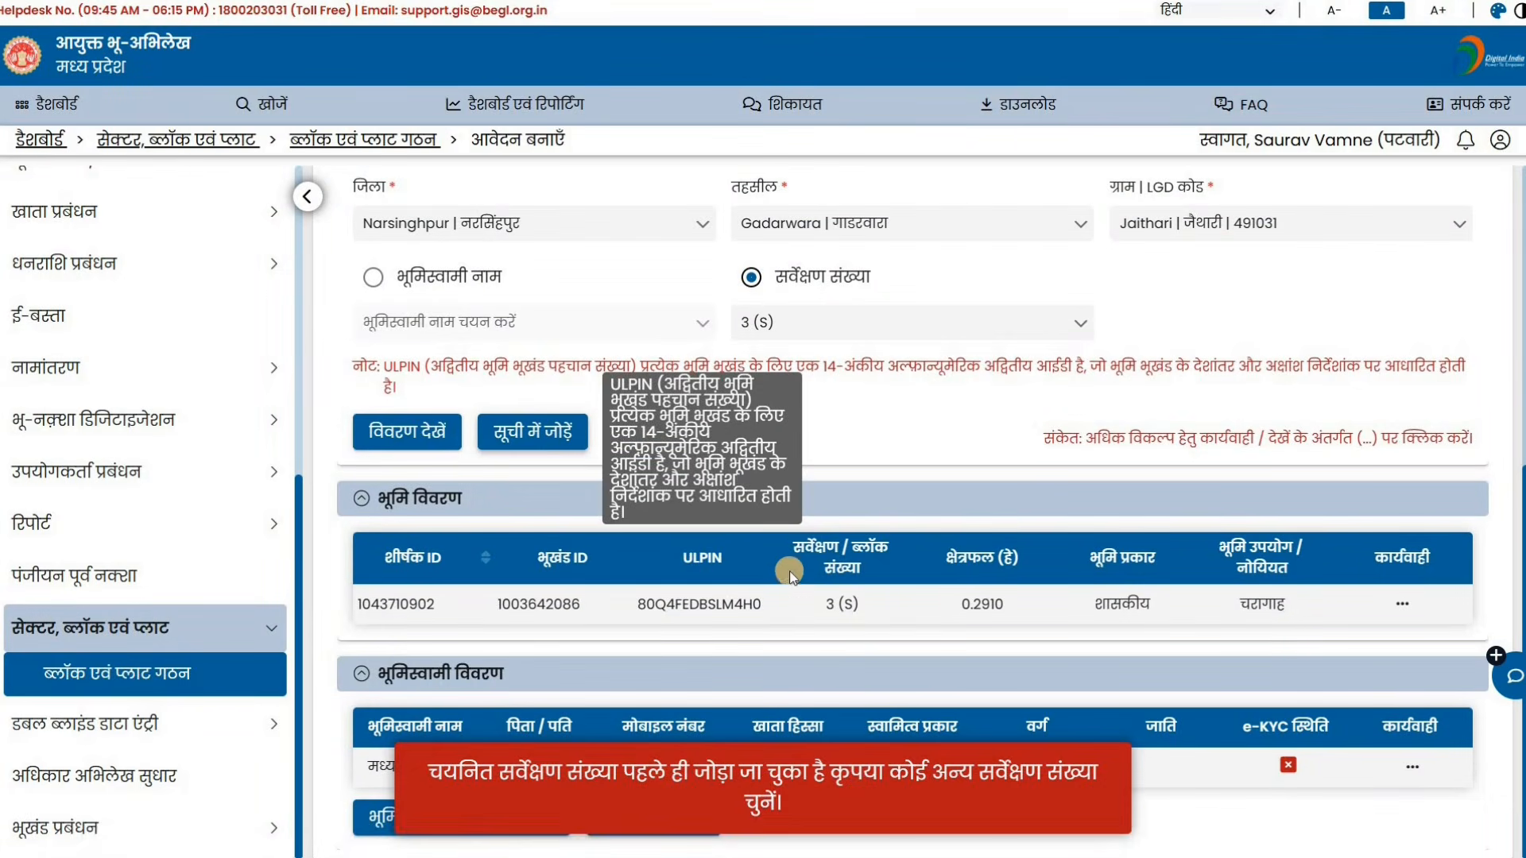
Step: Convert parcel 3 (S) into a block and try to transfer all of its landowners
click(1402, 605)
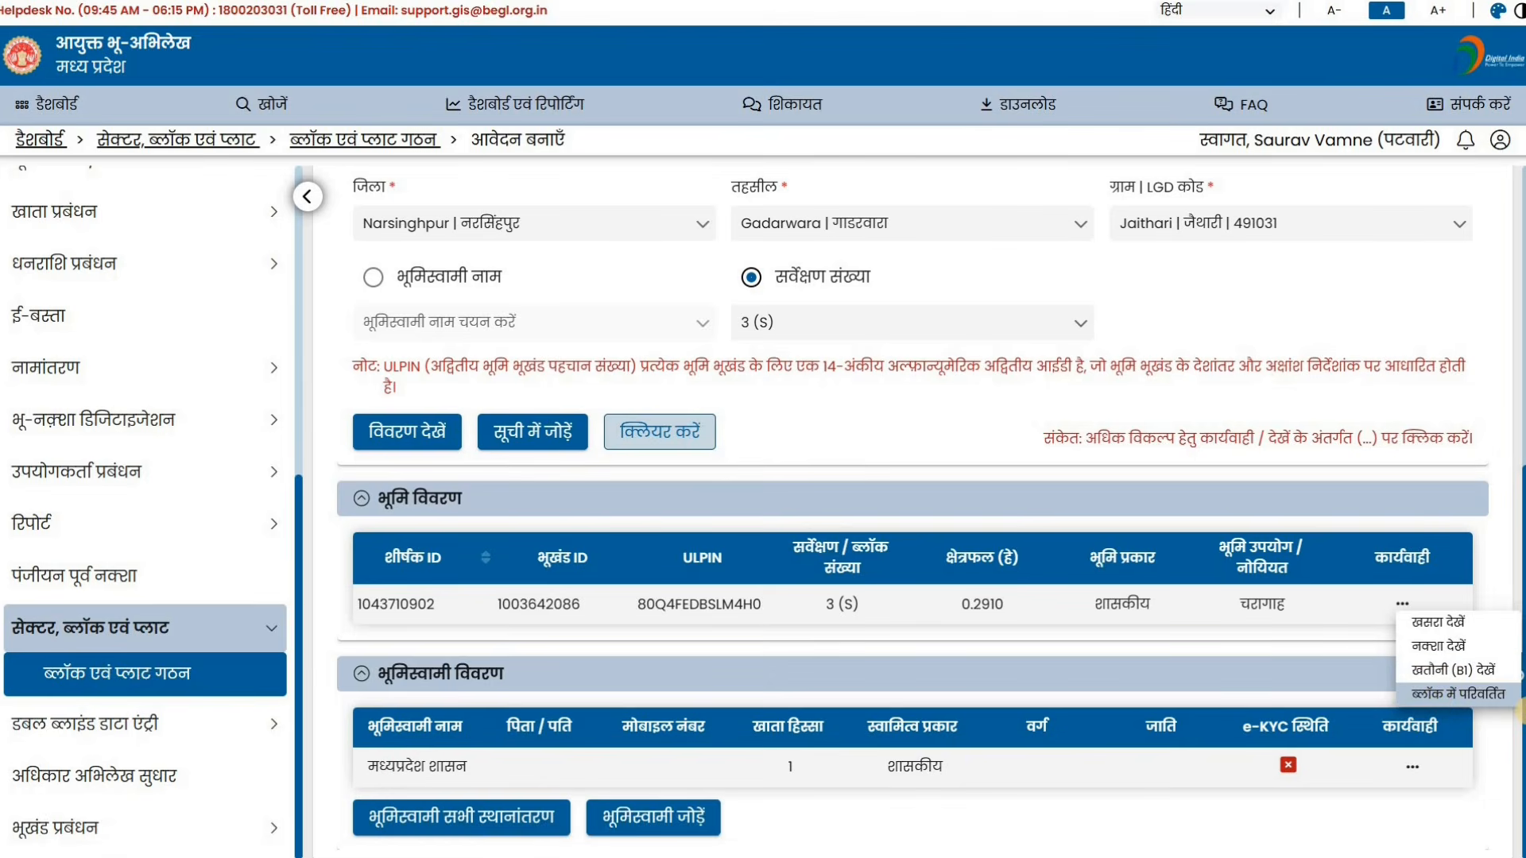
click(1444, 692)
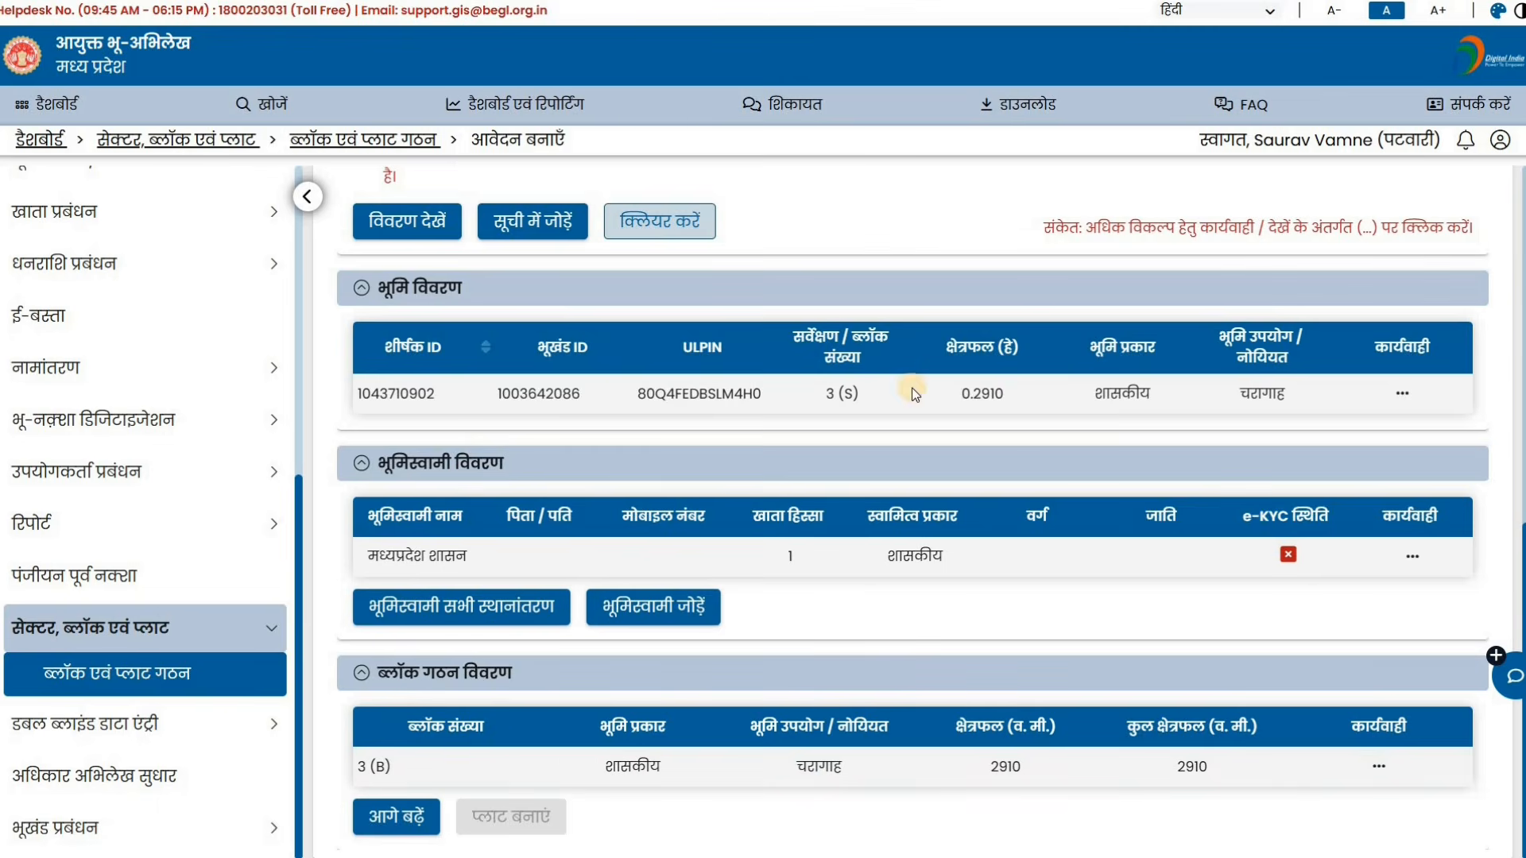
click(485, 609)
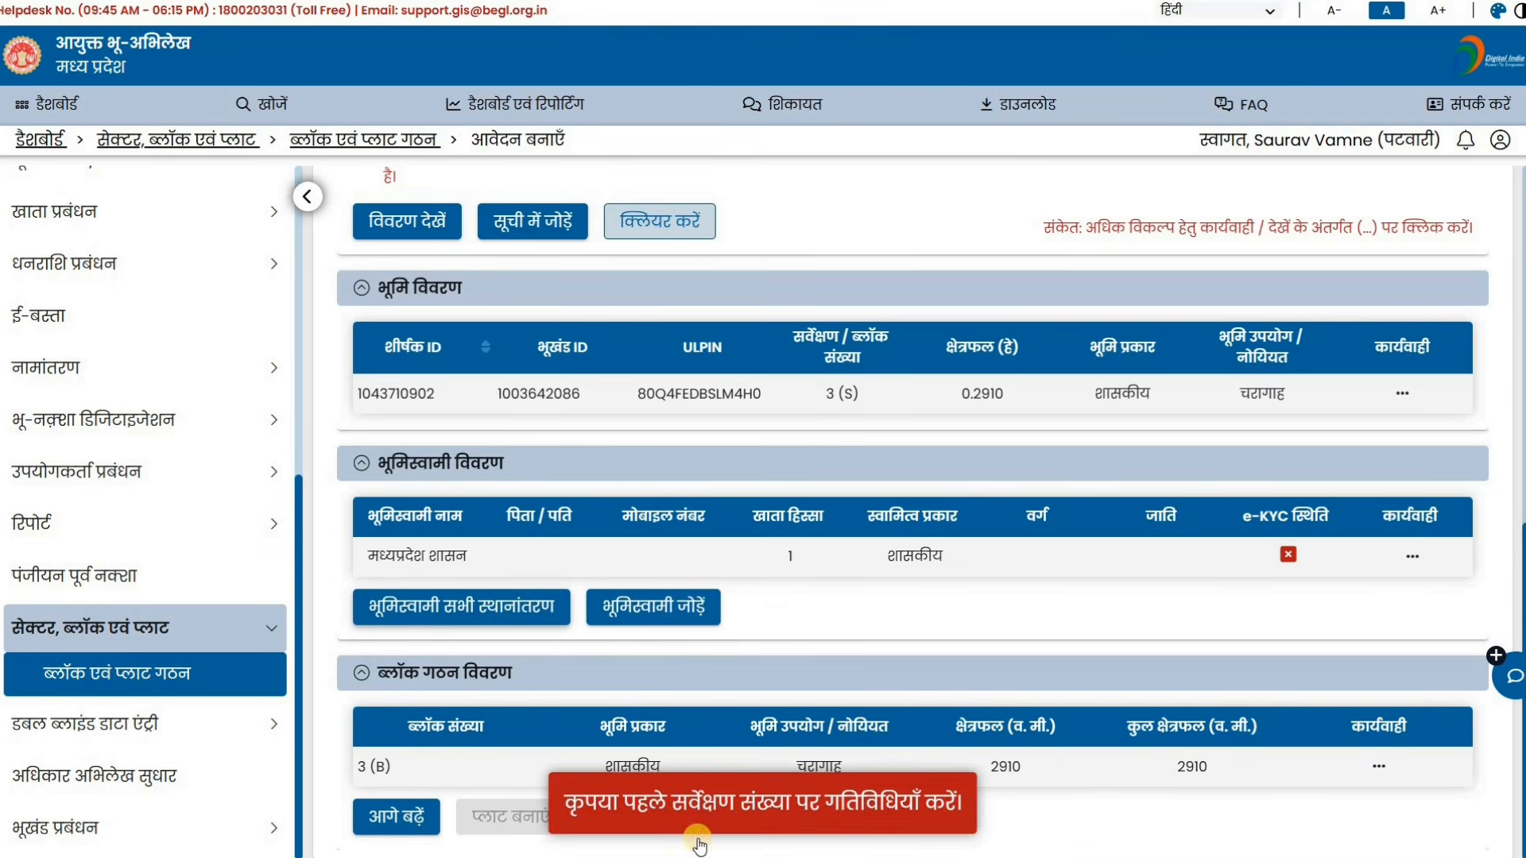
Step: Proceed with the block application for 3 (B), confirm the submission and acknowledge the registration notice
click(389, 817)
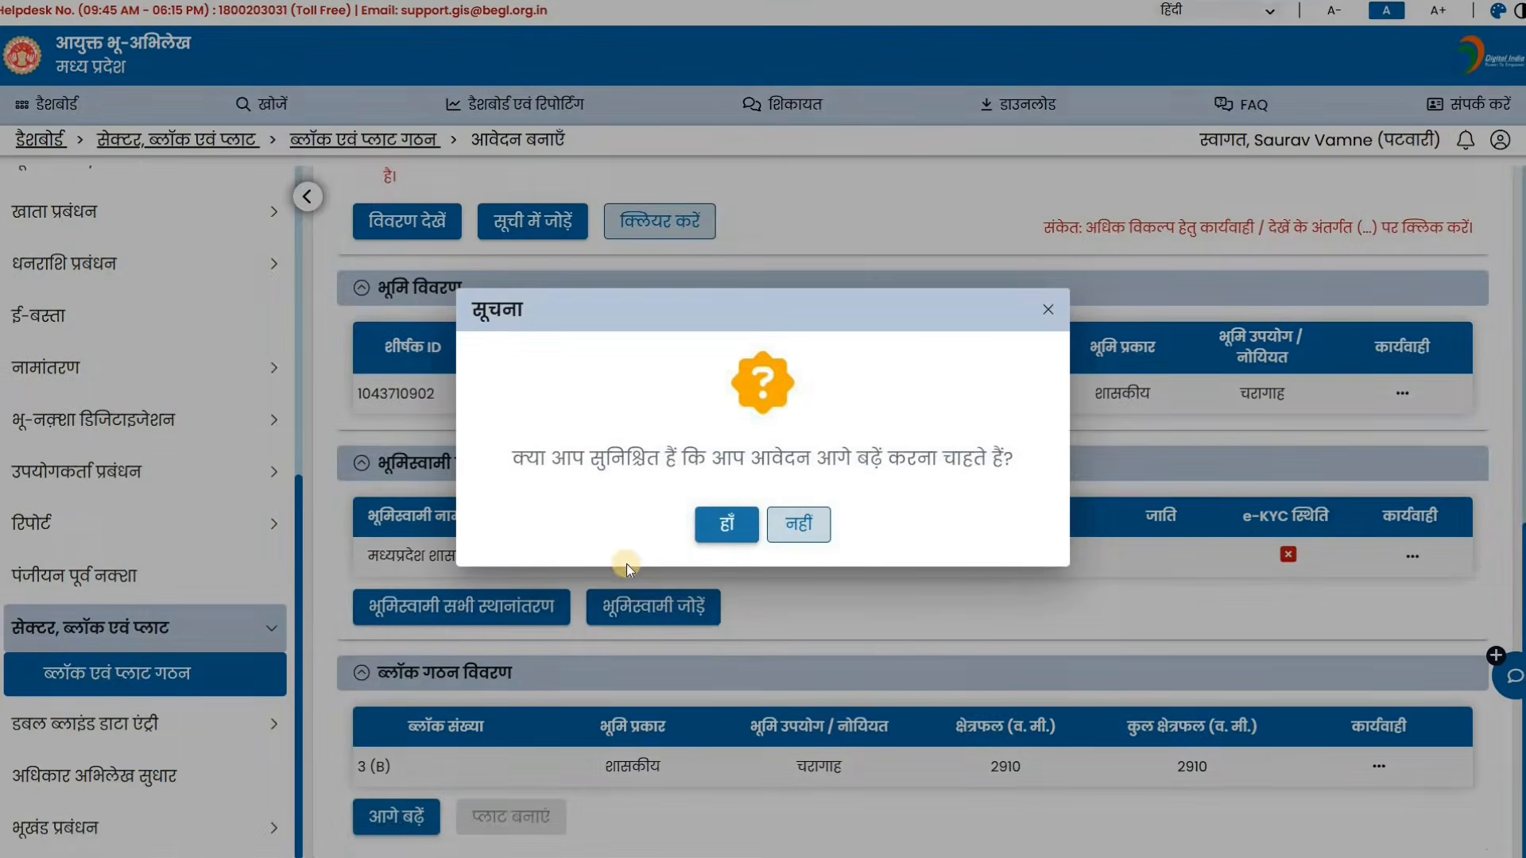
click(726, 526)
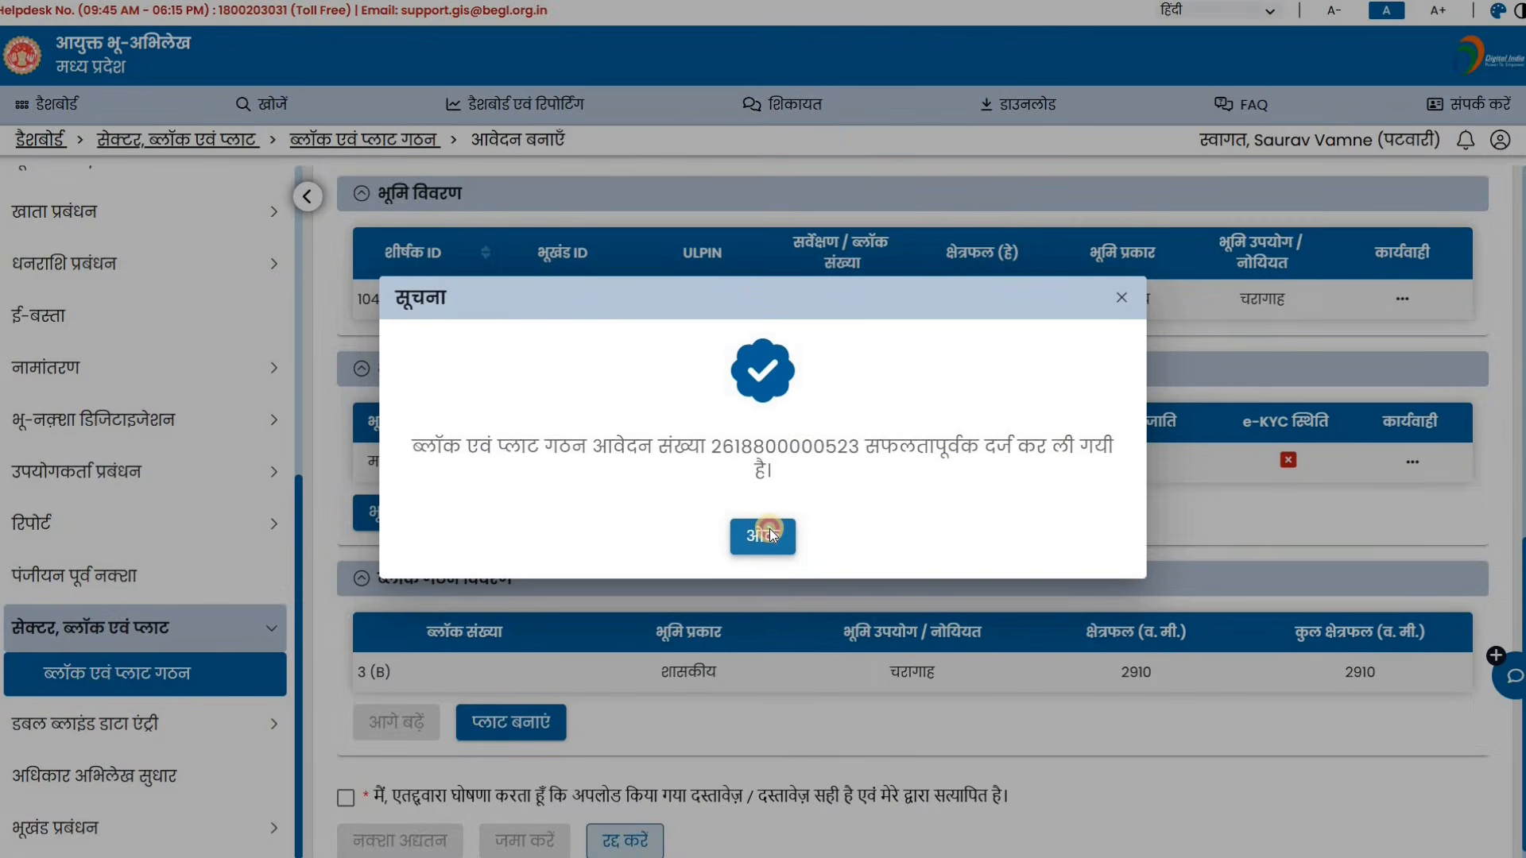
click(764, 534)
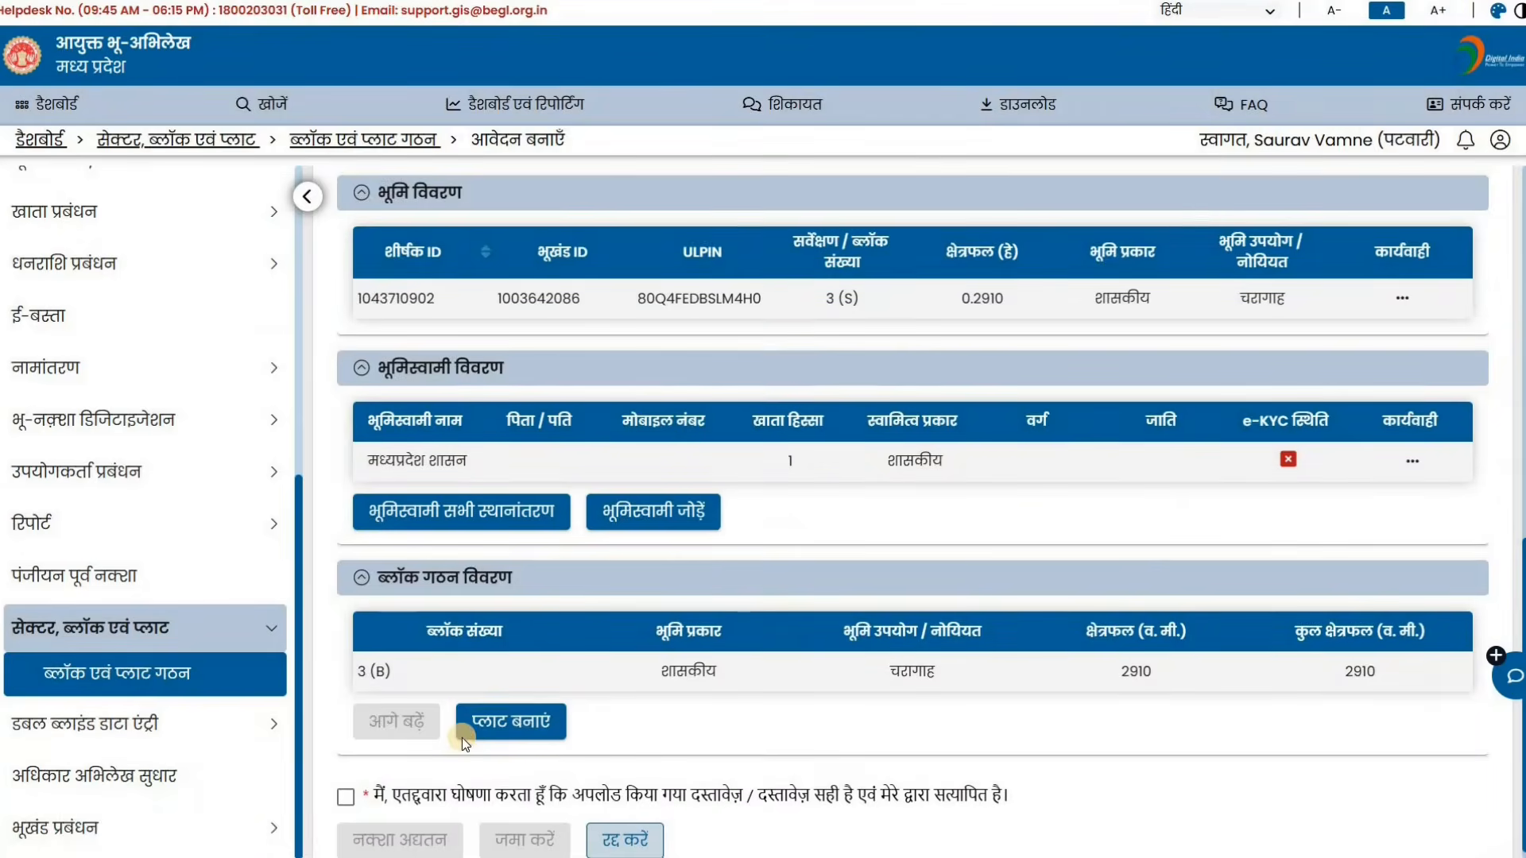
Step: Try transferring all landowners on the registered application and show the action available for the single landowner
click(450, 491)
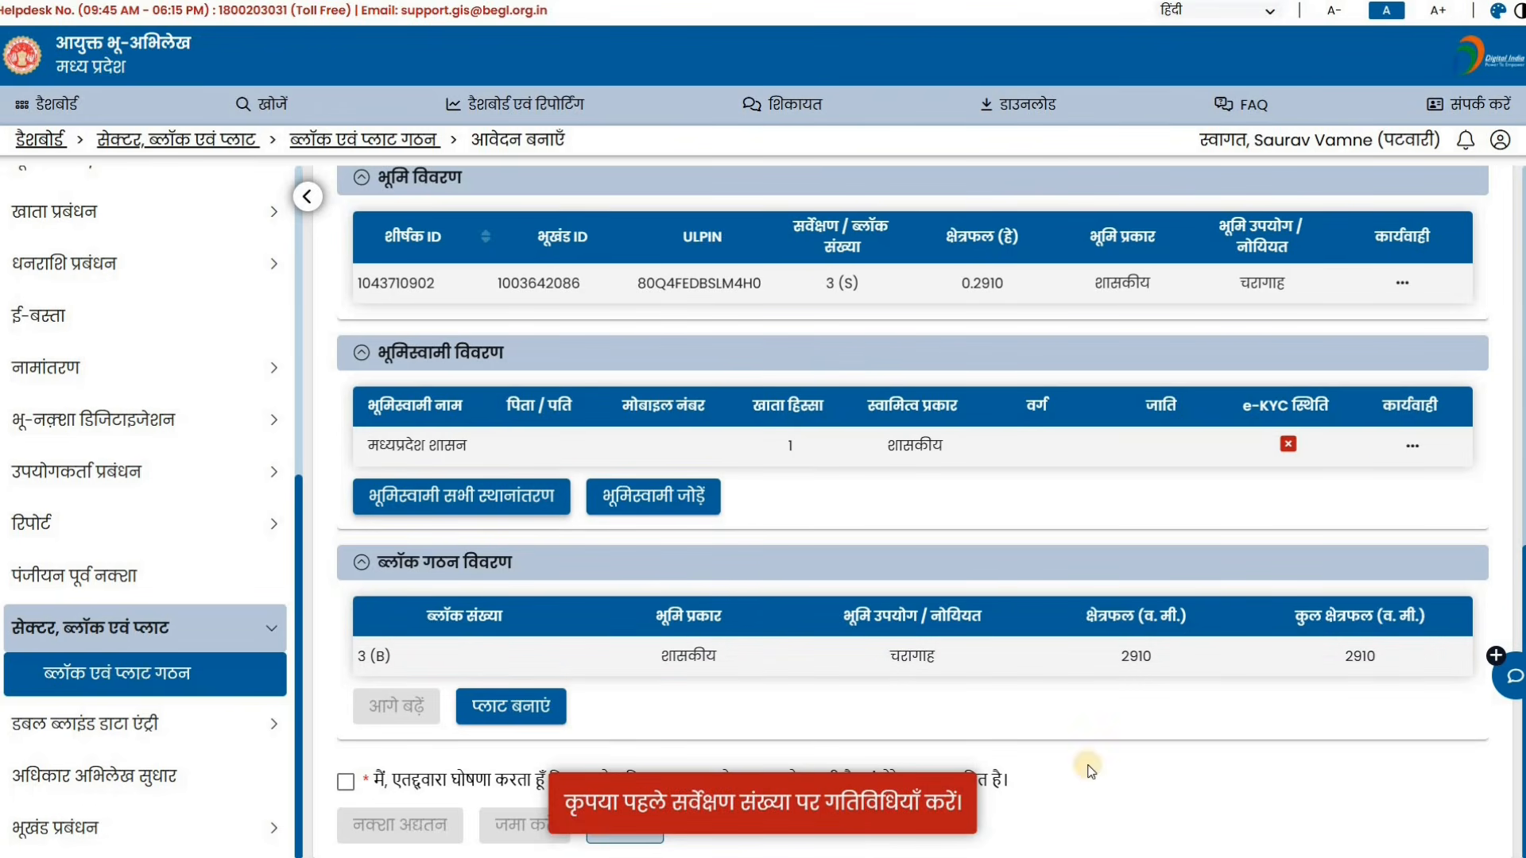
click(1412, 445)
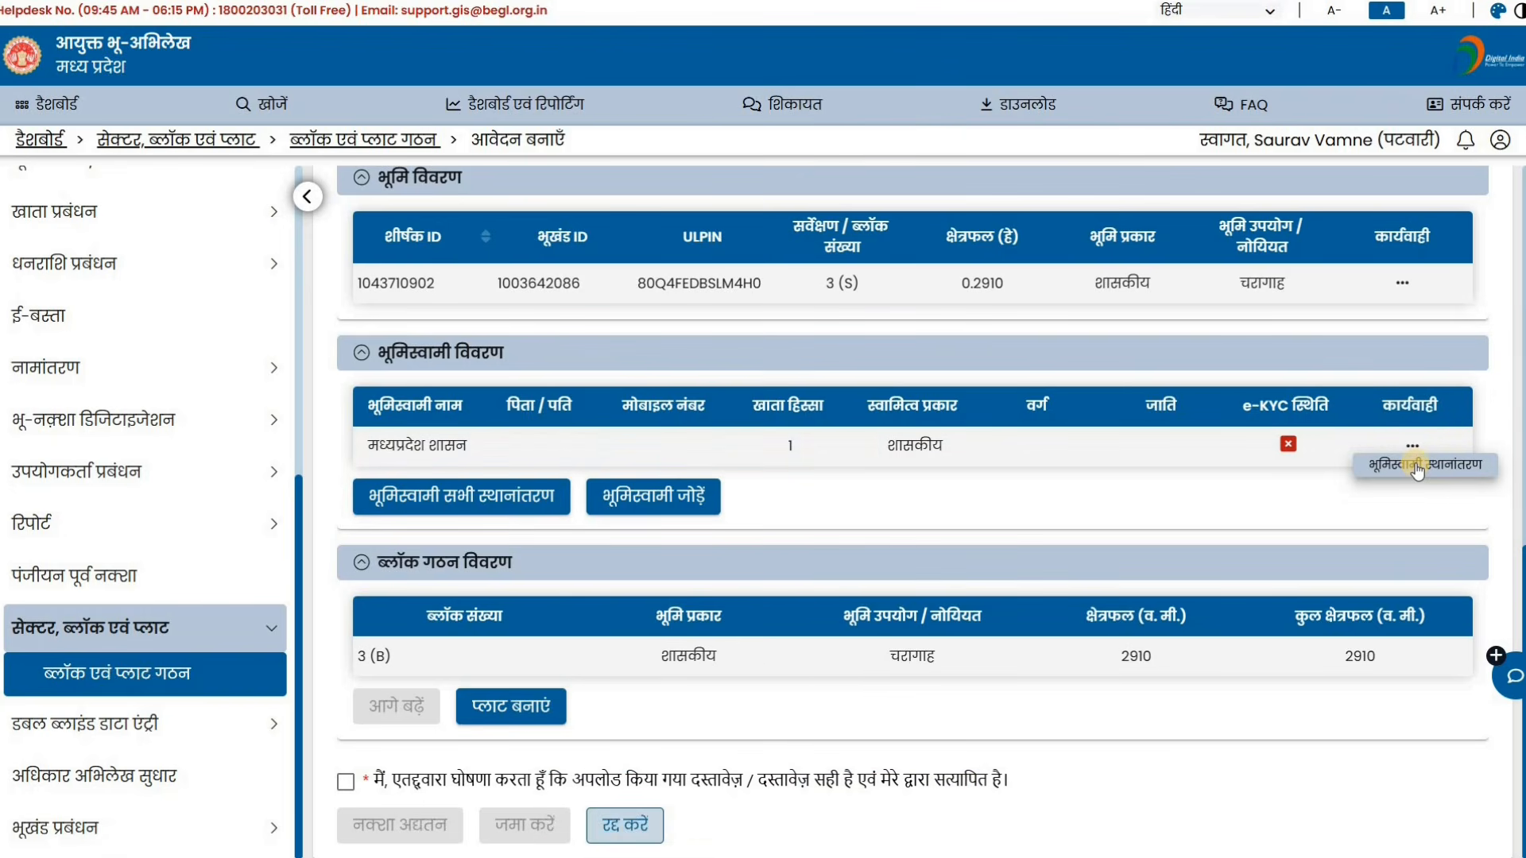
Step: Accept the document declaration, review the filled application and try to add a landowner
click(348, 783)
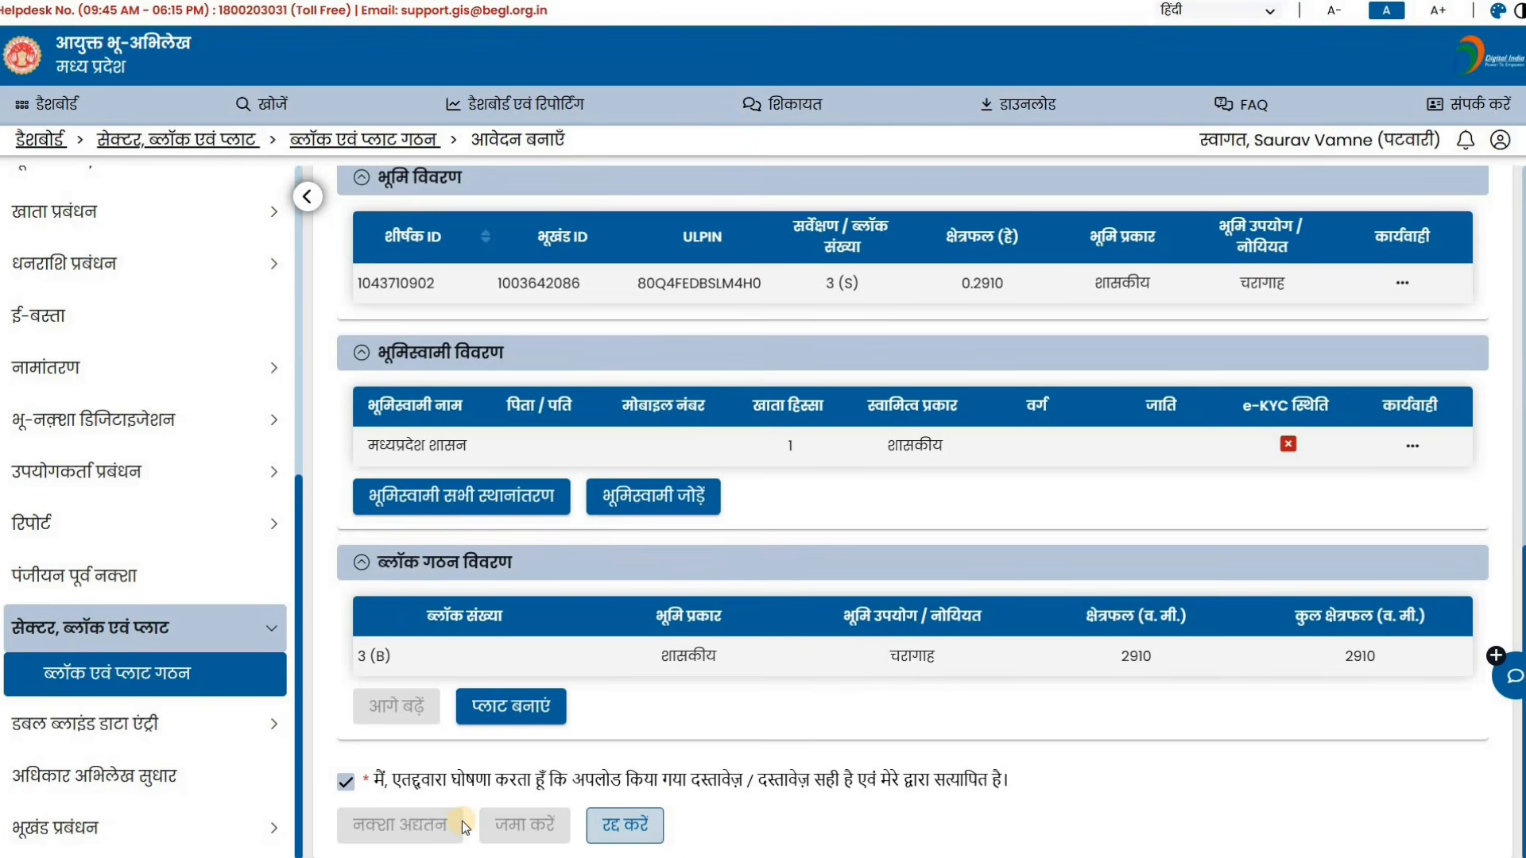
scroll(461, 822, up, 4)
scroll(461, 821, down, 4)
scroll(1263, 675, up, 4)
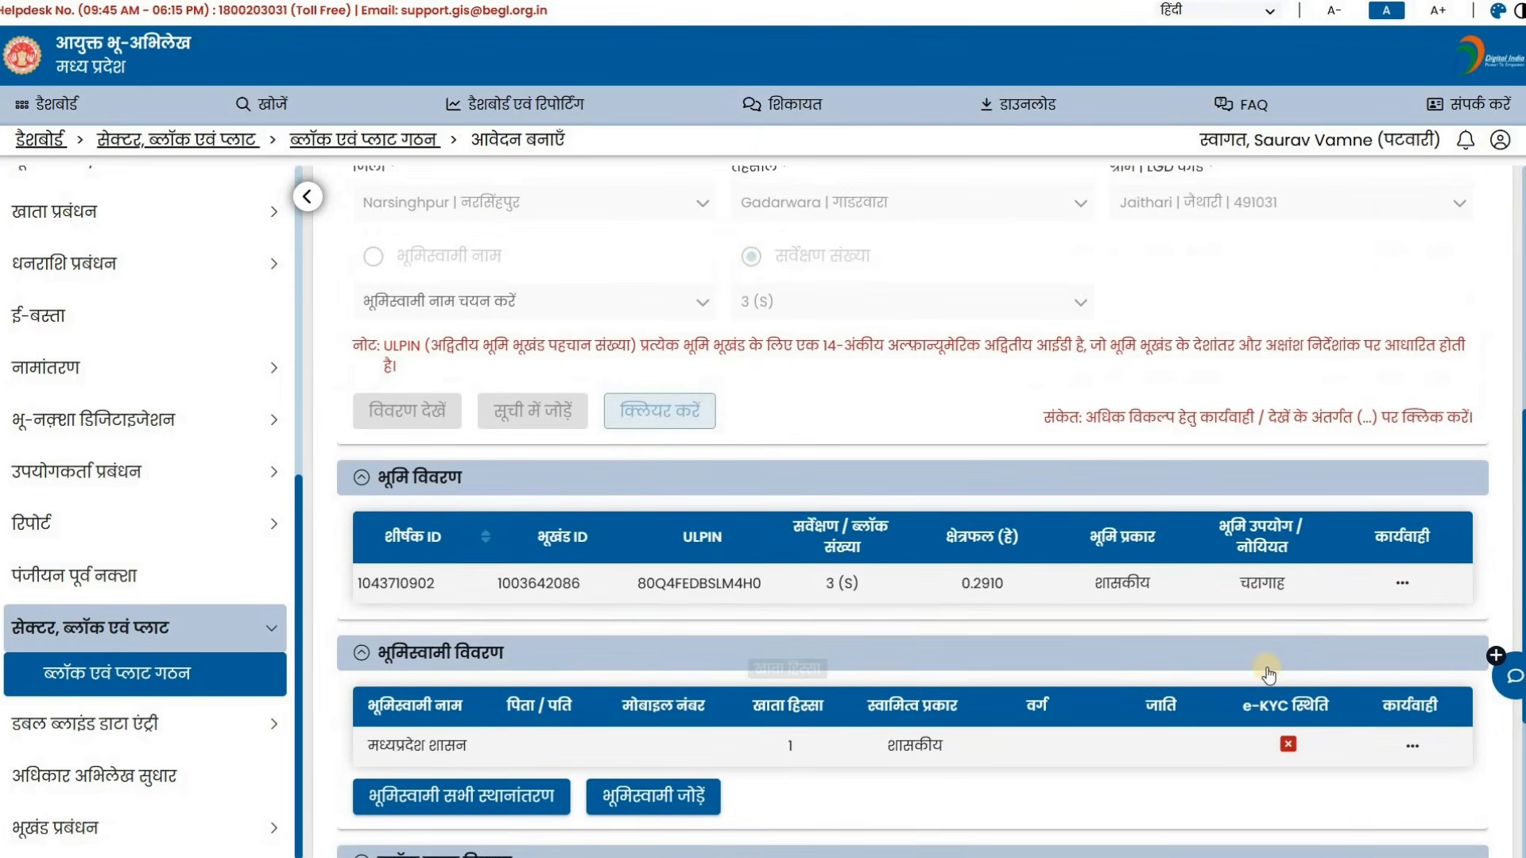
scroll(859, 302, up, 7)
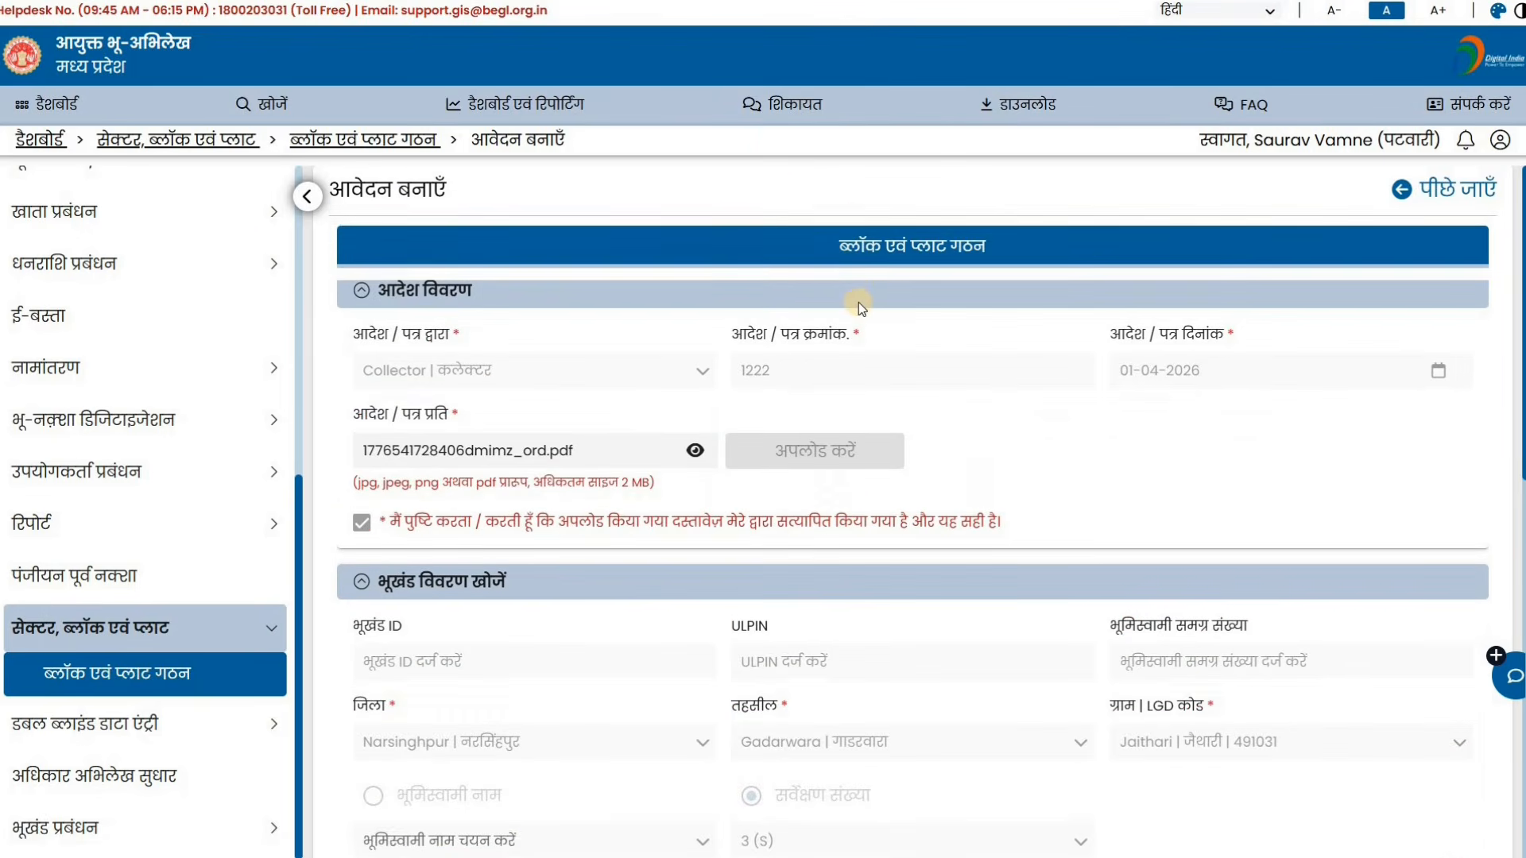
scroll(863, 305, down, 10)
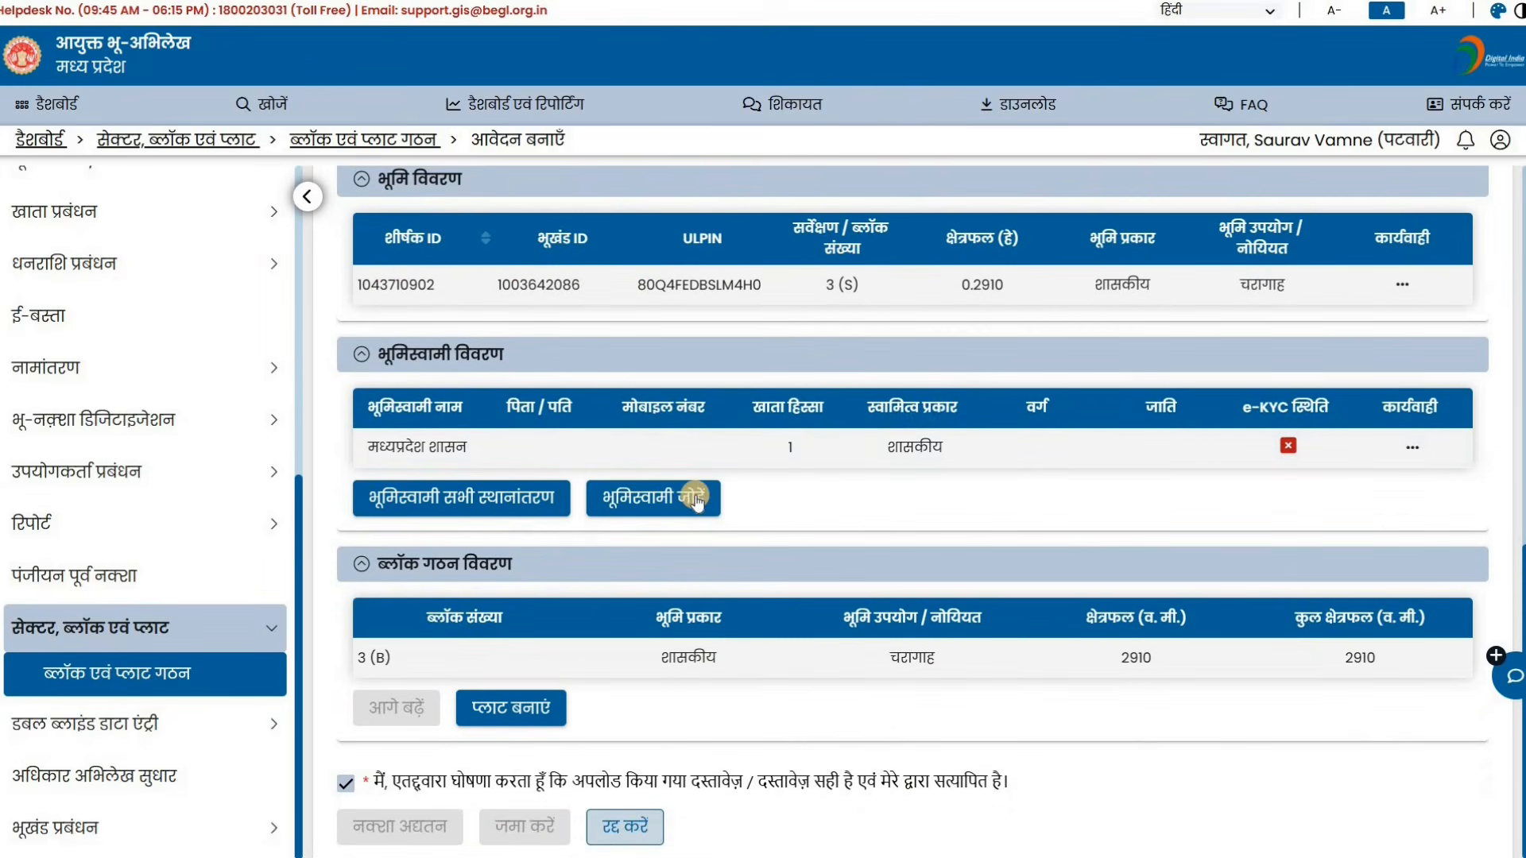
click(685, 501)
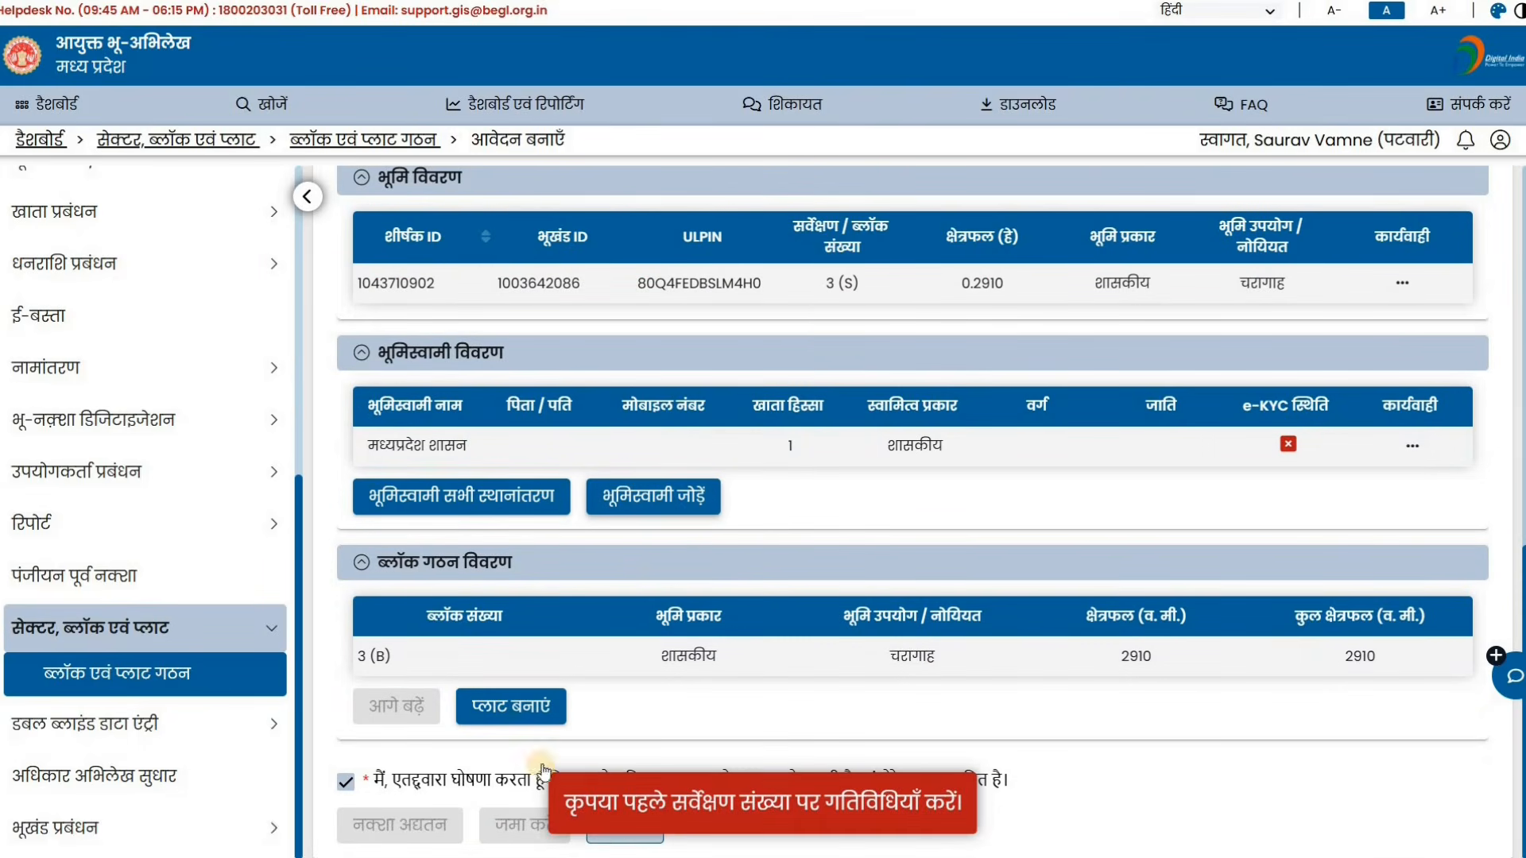
Step: Start plot formation for block 3 (B) and generate 5 plots with the plot sequence starting at 1
click(520, 715)
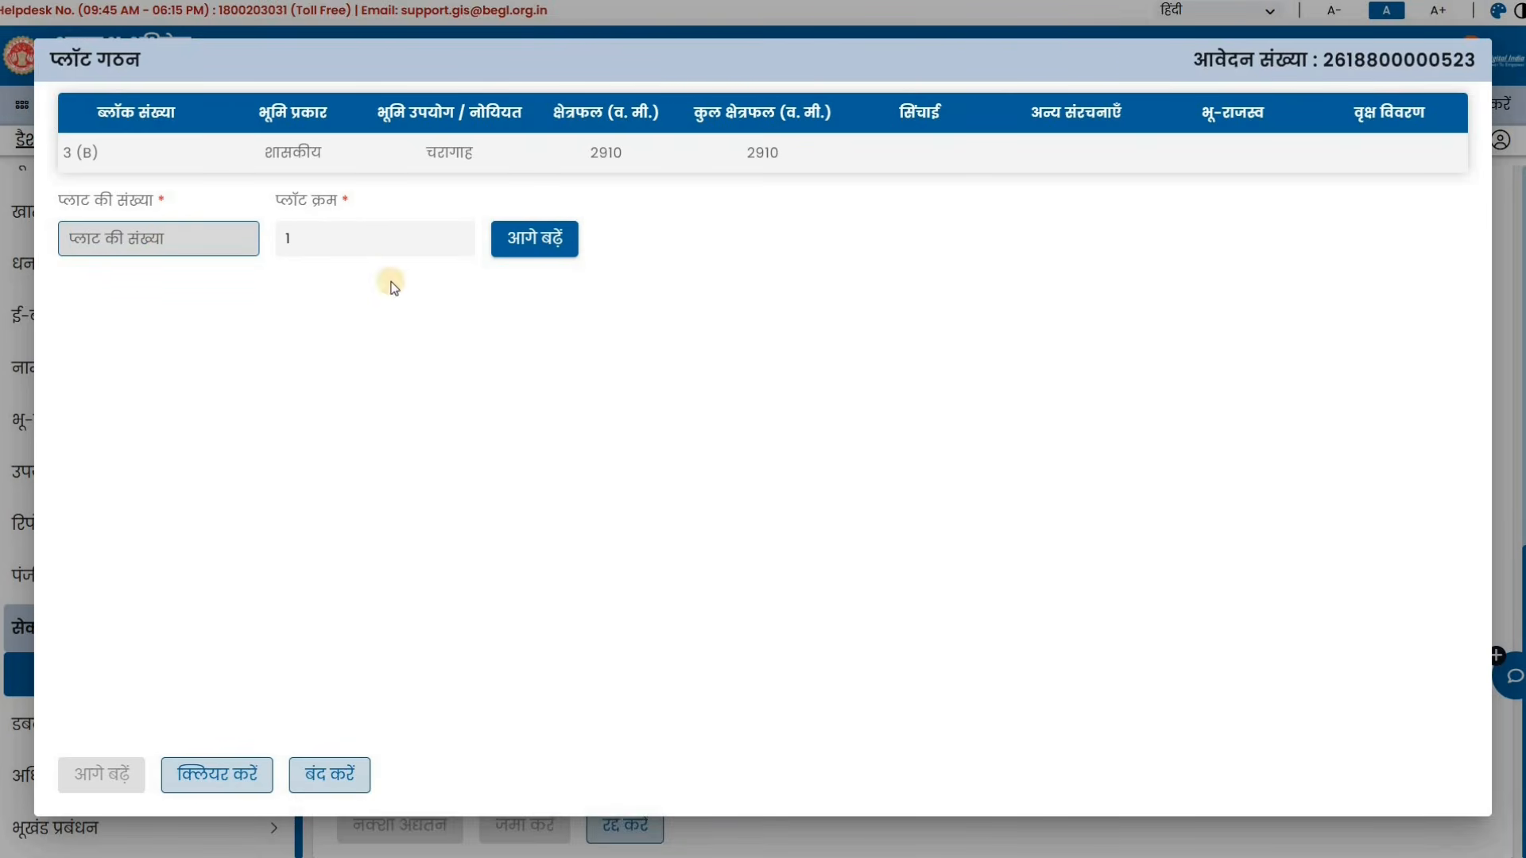
text(5)
click(532, 245)
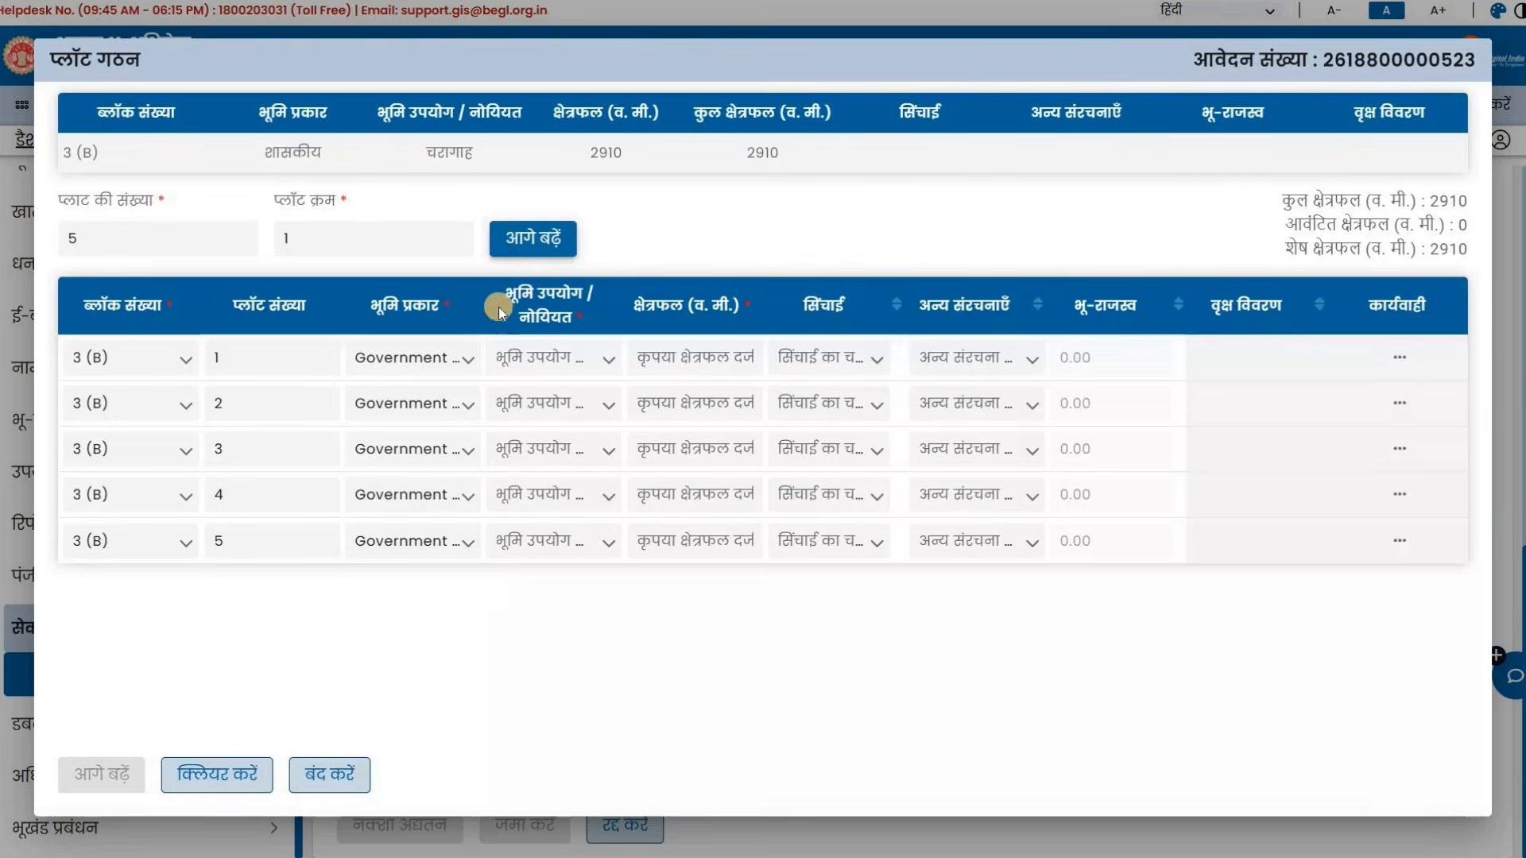
Step: Set the land type of plots 1 to 5 to Private | निजी
click(424, 360)
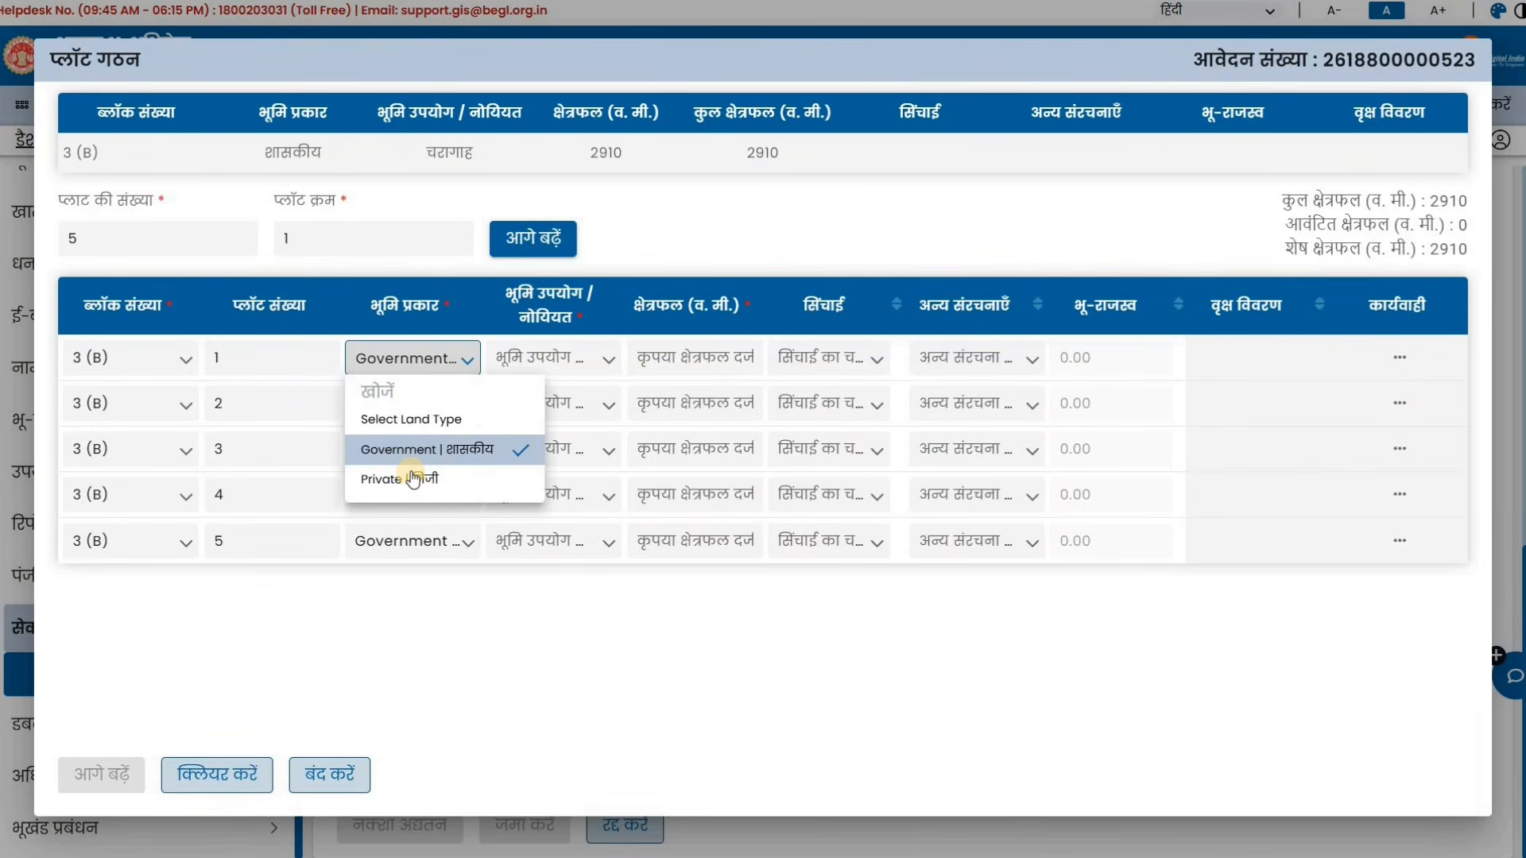
click(413, 480)
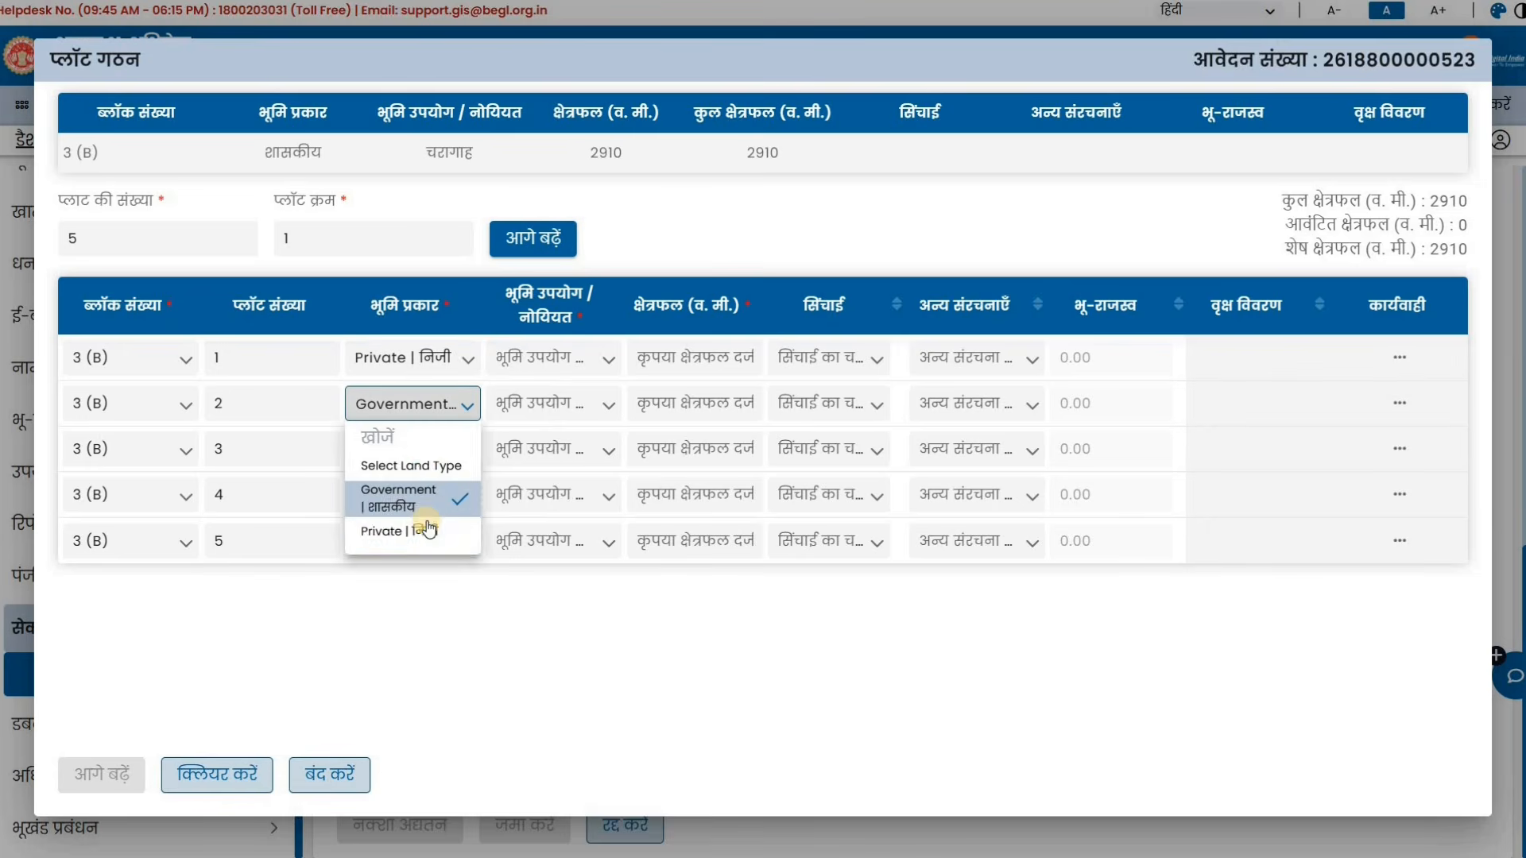
click(428, 529)
click(412, 450)
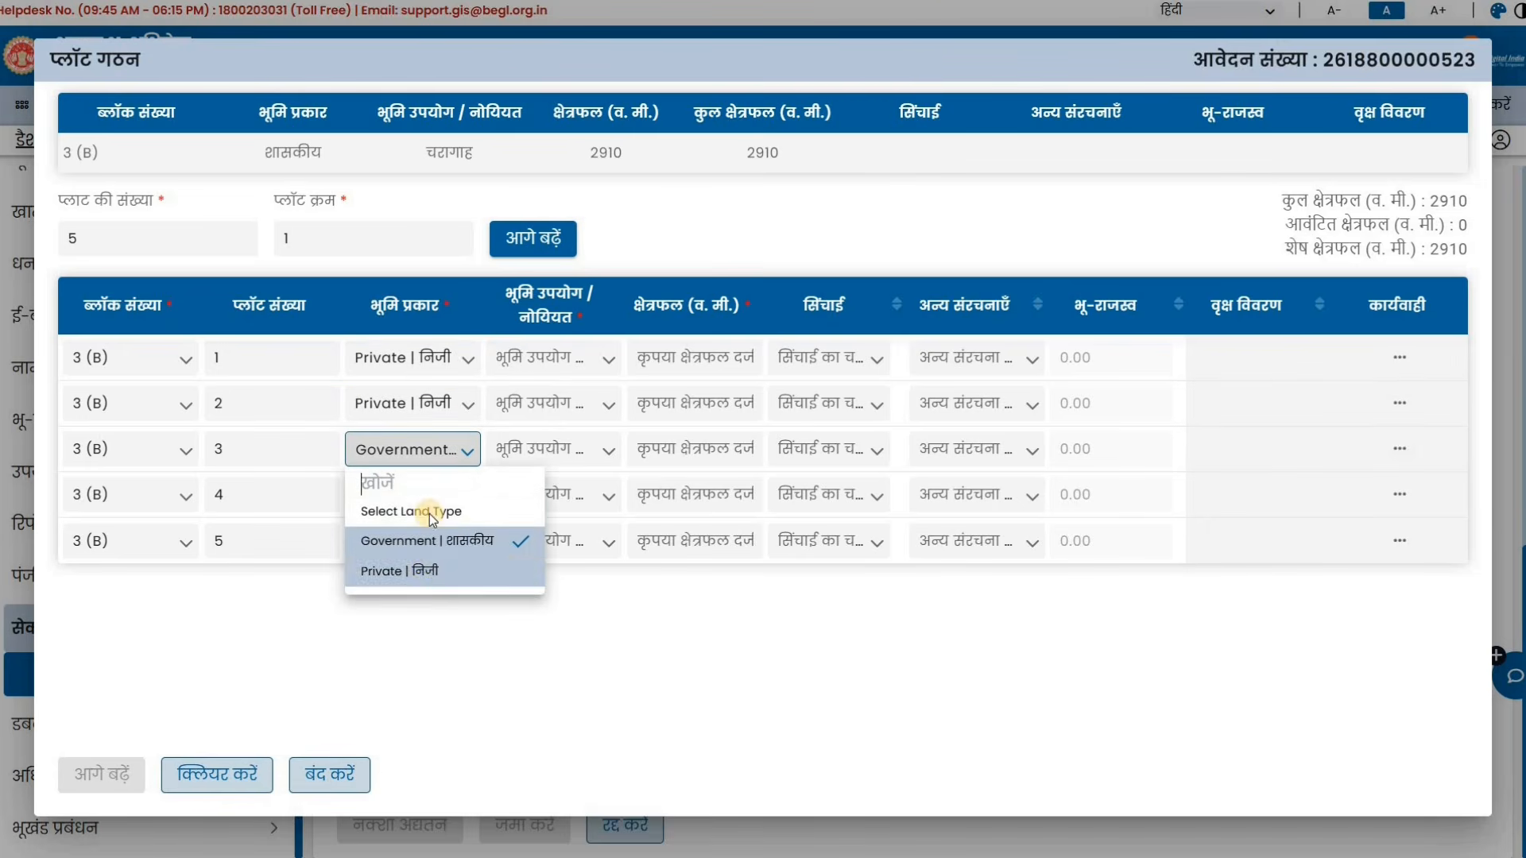
click(418, 571)
click(413, 494)
click(418, 613)
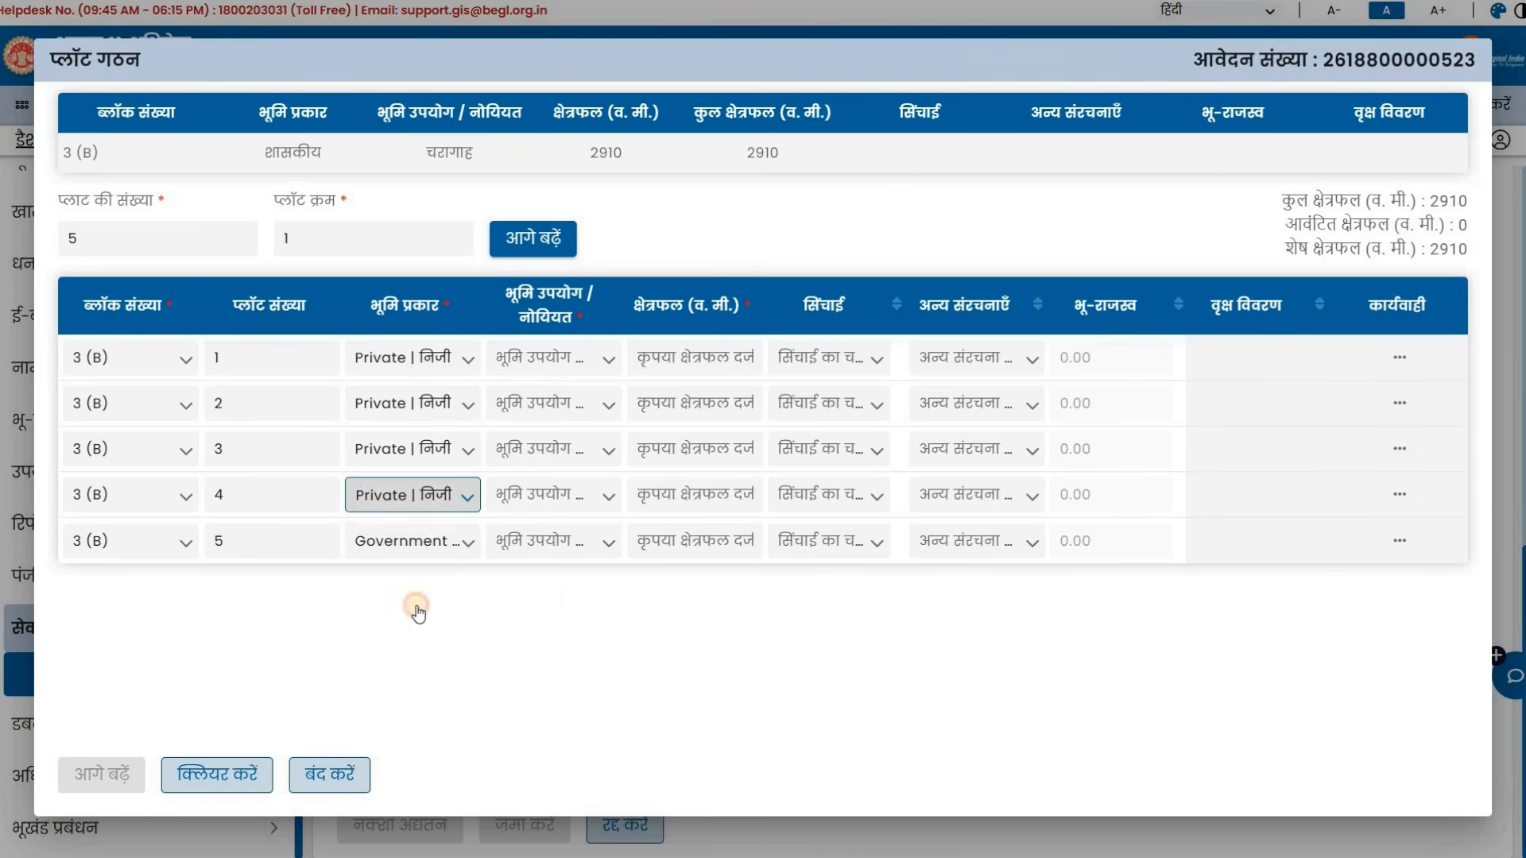
click(412, 540)
click(409, 668)
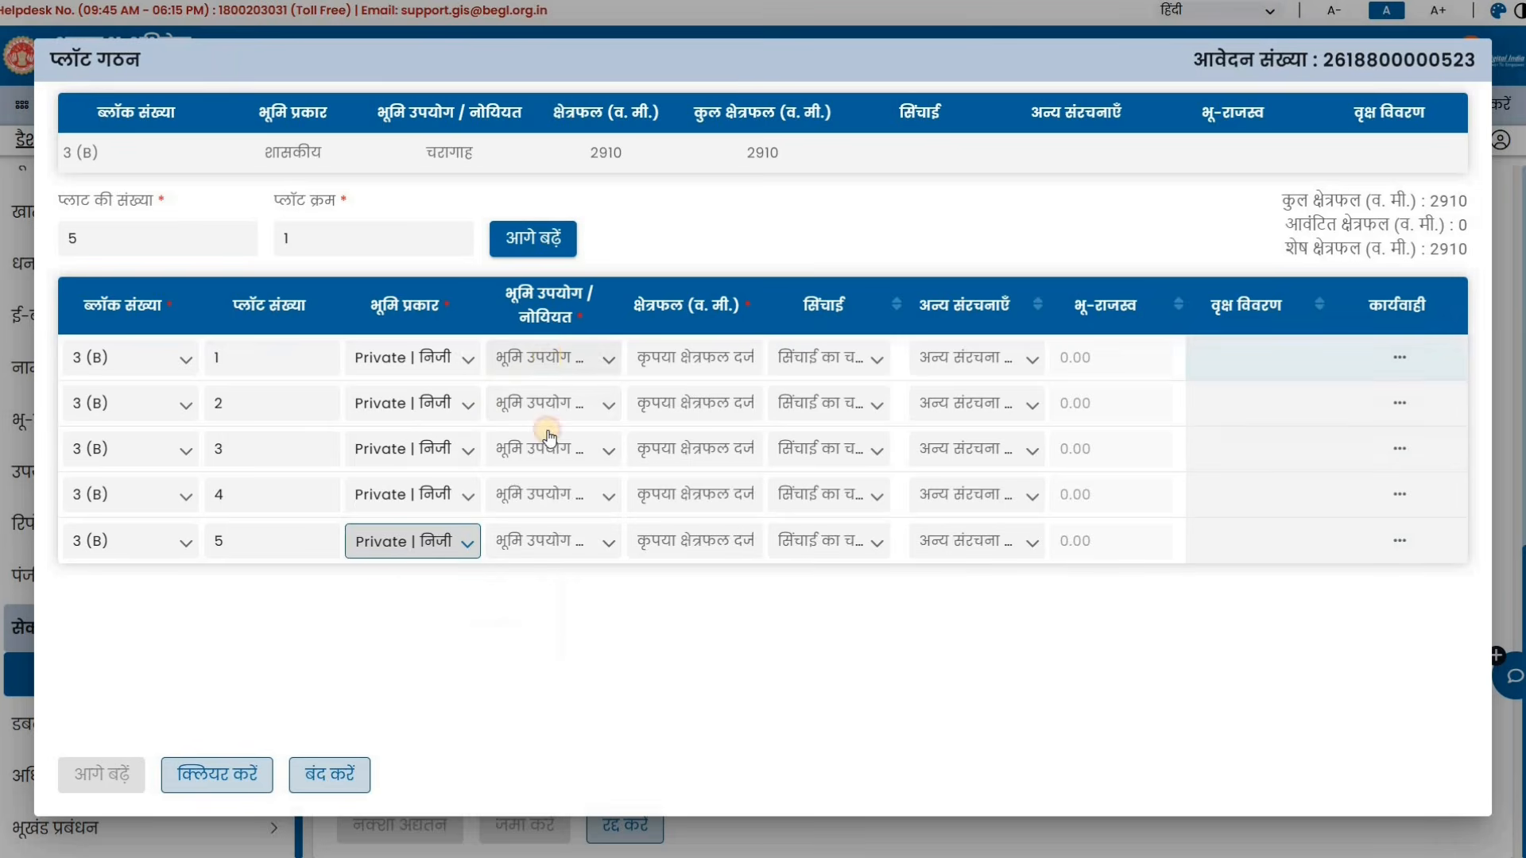
Step: Set the land use of plot 1 to Commercial | व्यावसायिक, plot 2 to Educational | शैक्षणिक and plots 3 to 5 to Residential | आवासीय
click(551, 359)
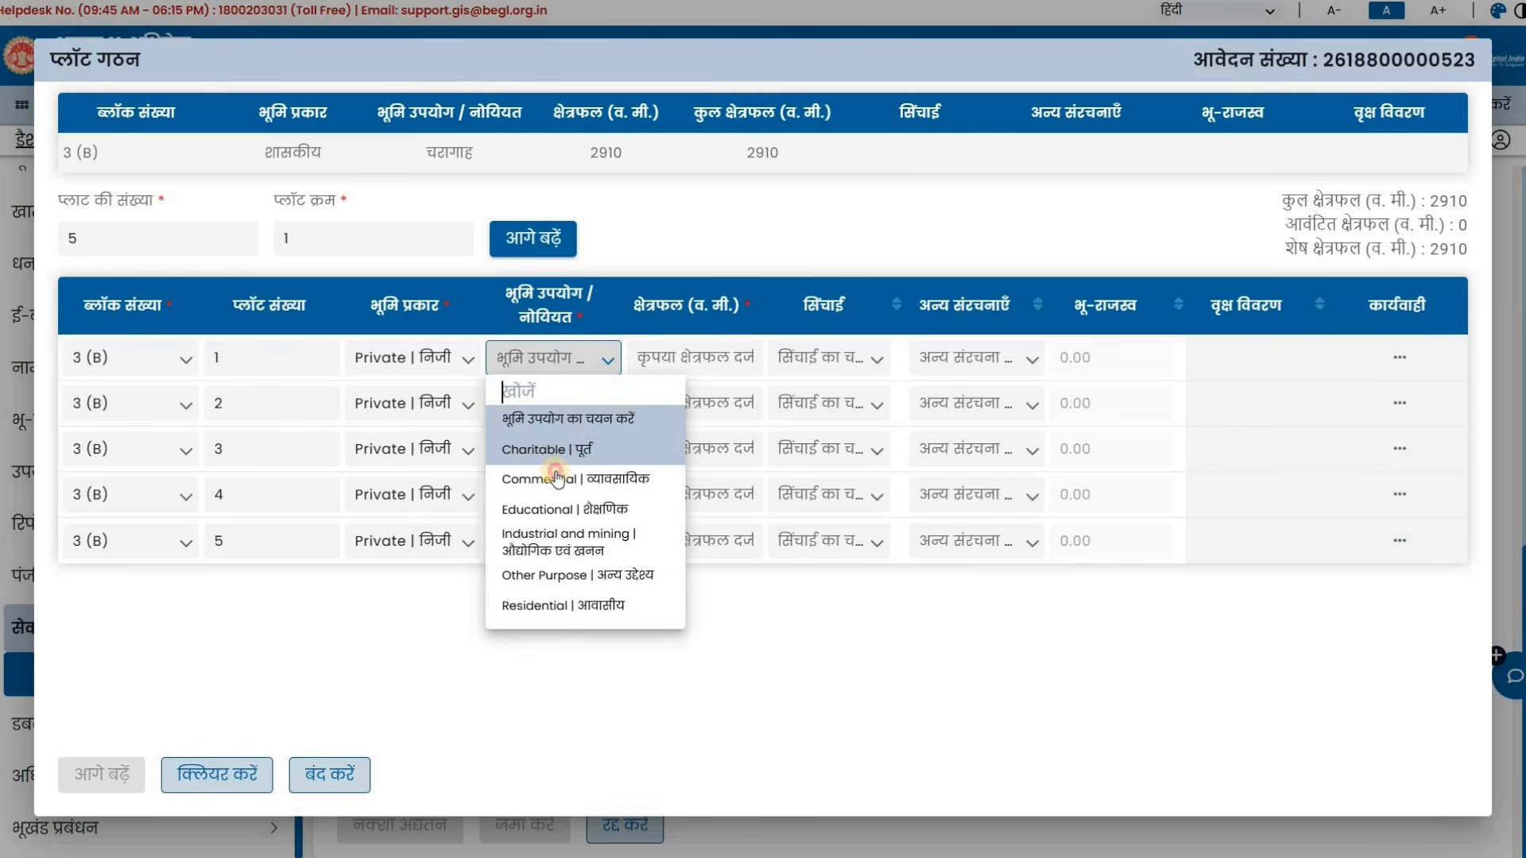
click(559, 478)
click(537, 401)
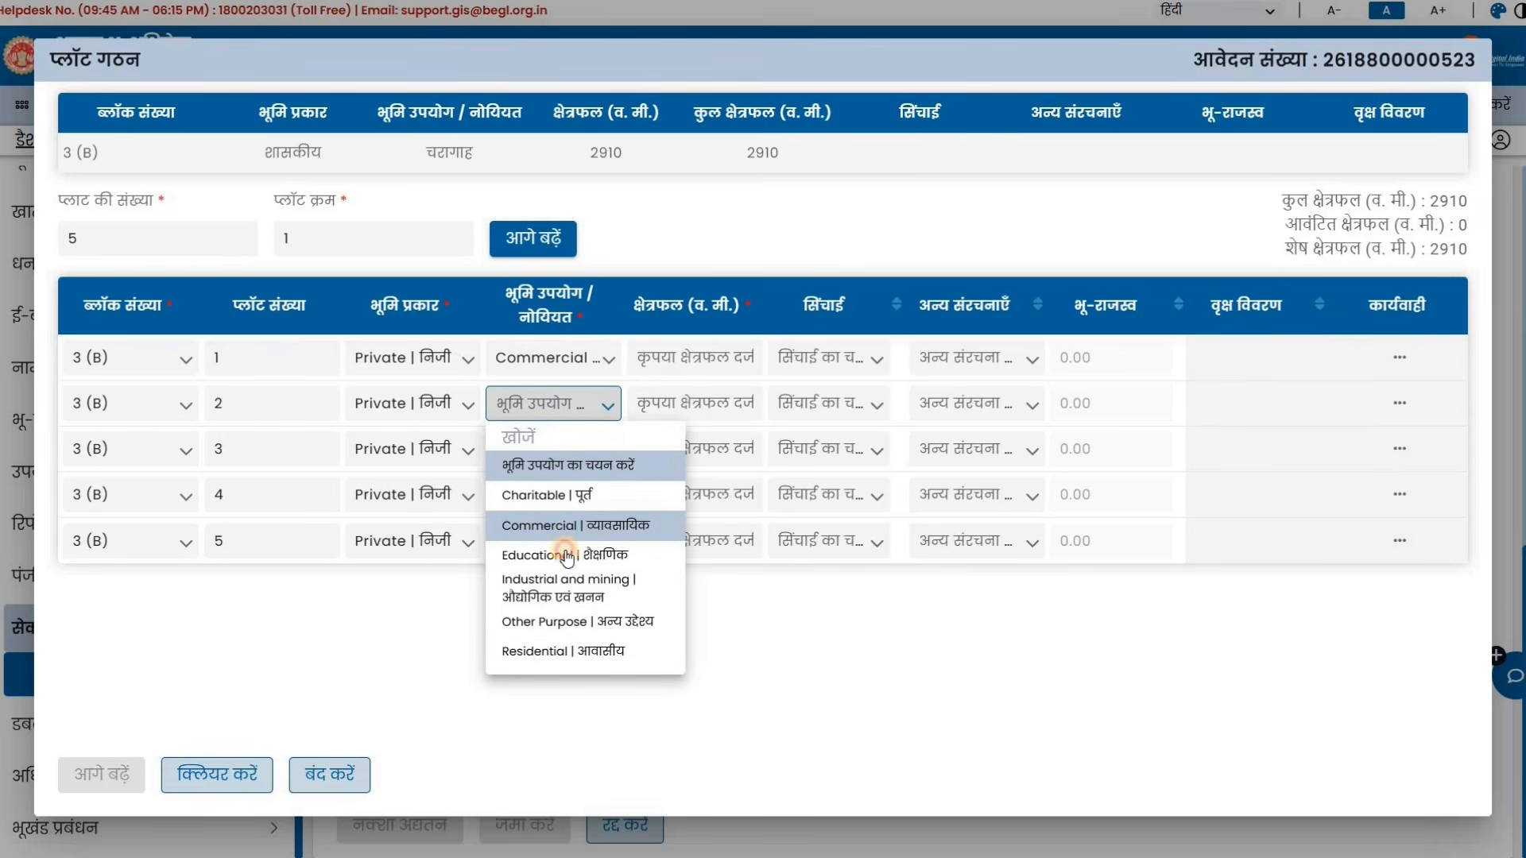
click(564, 556)
click(545, 448)
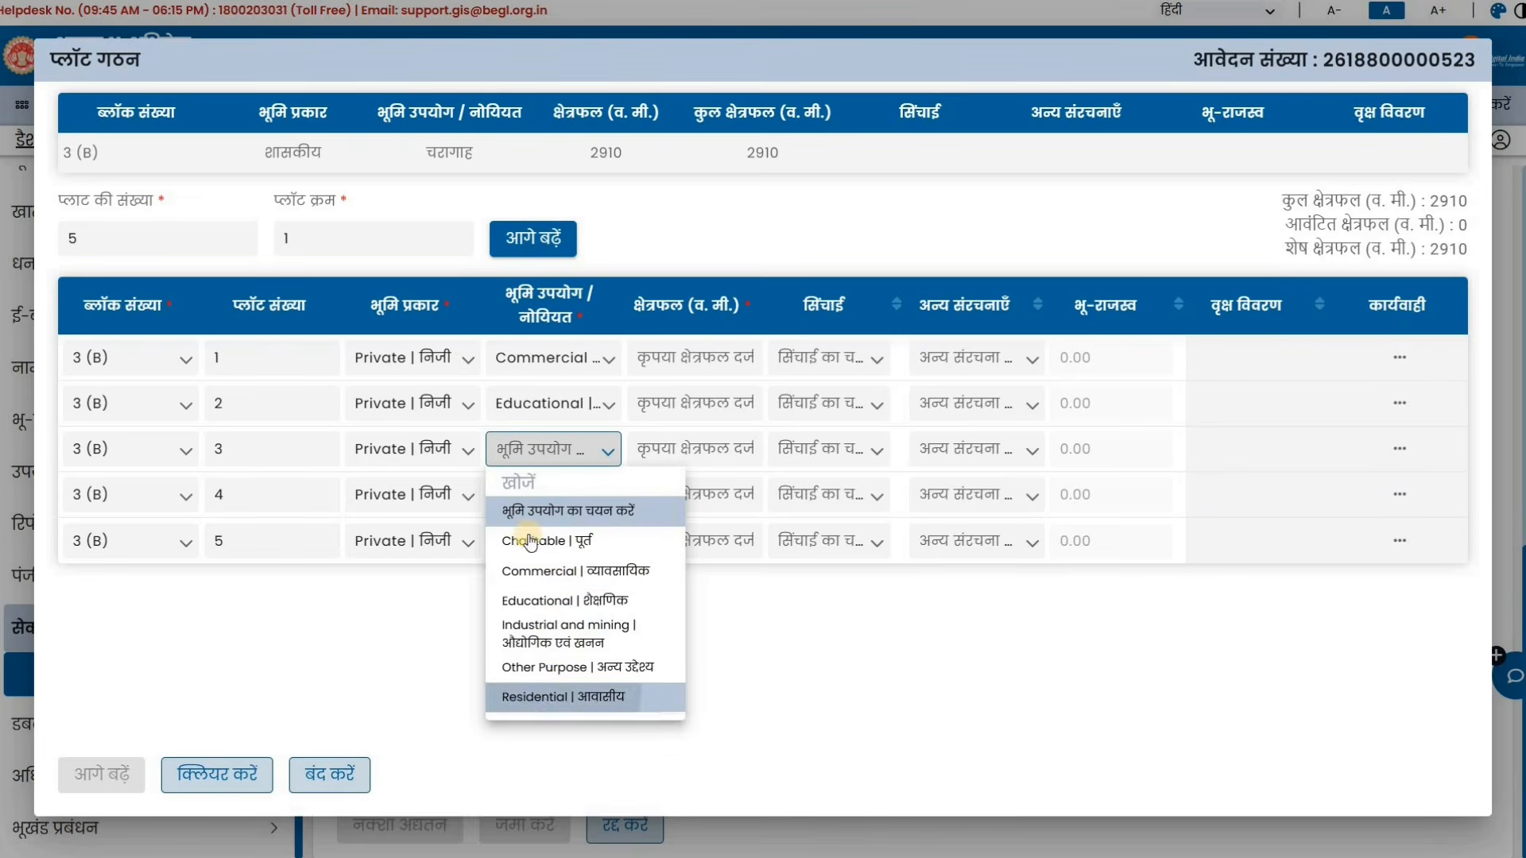
click(559, 697)
click(531, 497)
click(561, 743)
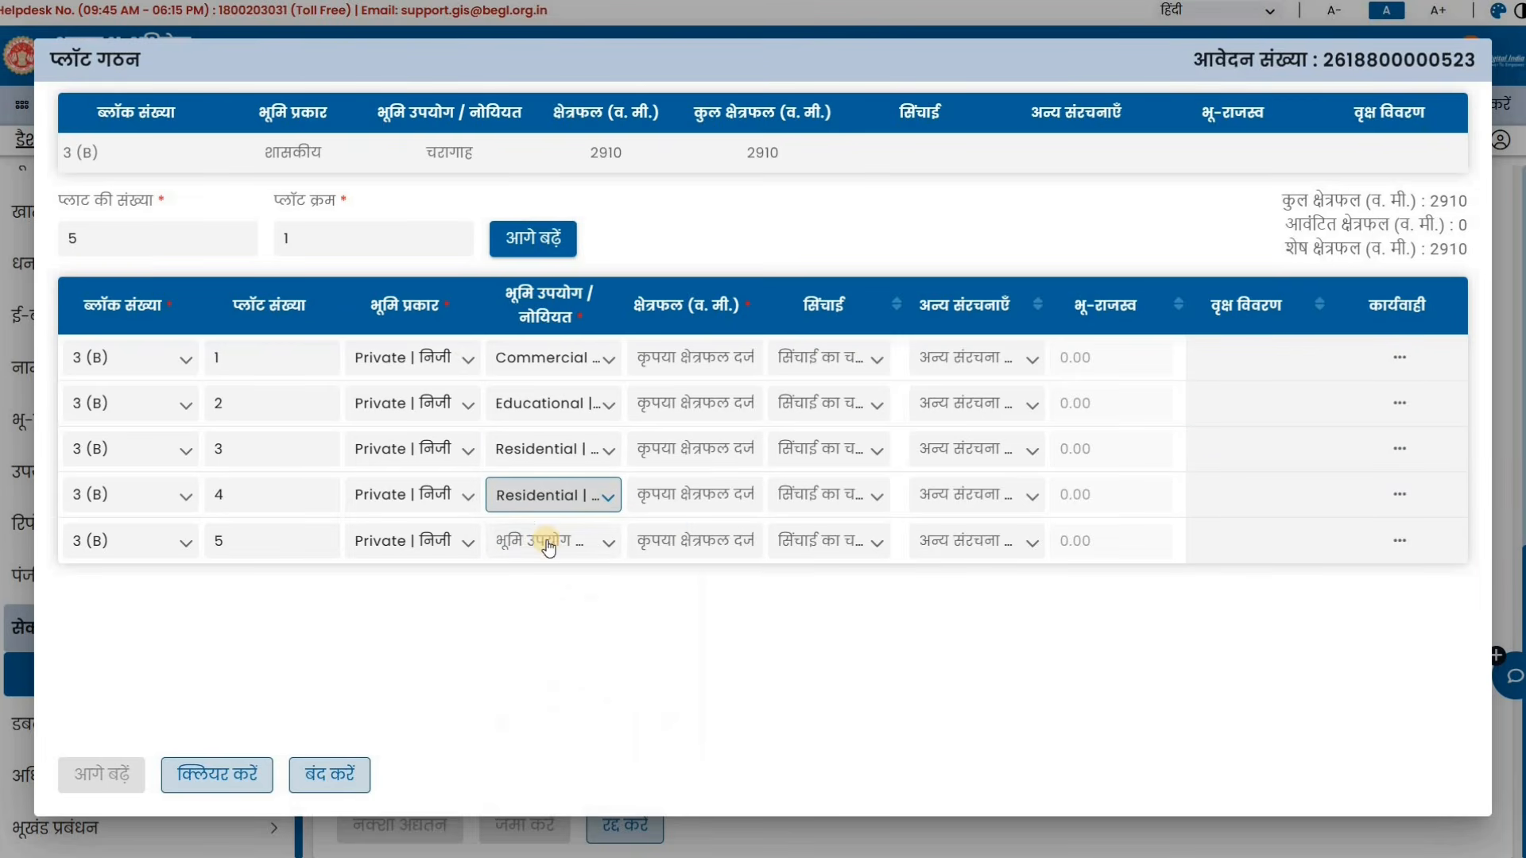
click(554, 543)
click(554, 501)
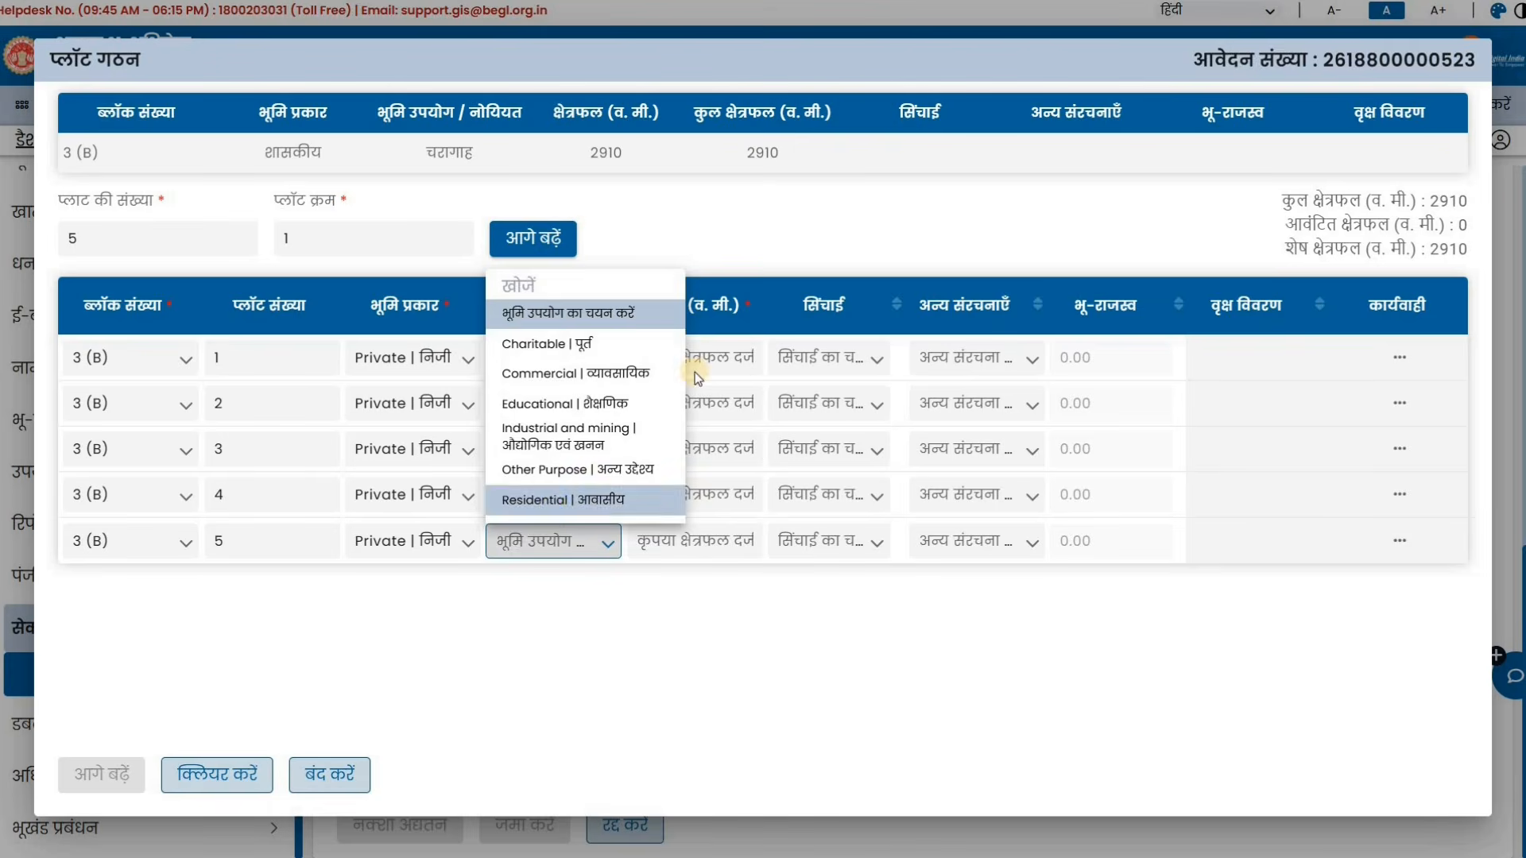
Step: Enter areas of 80, 40 and 120 square metres for plots 1, 2 and 3
click(695, 359)
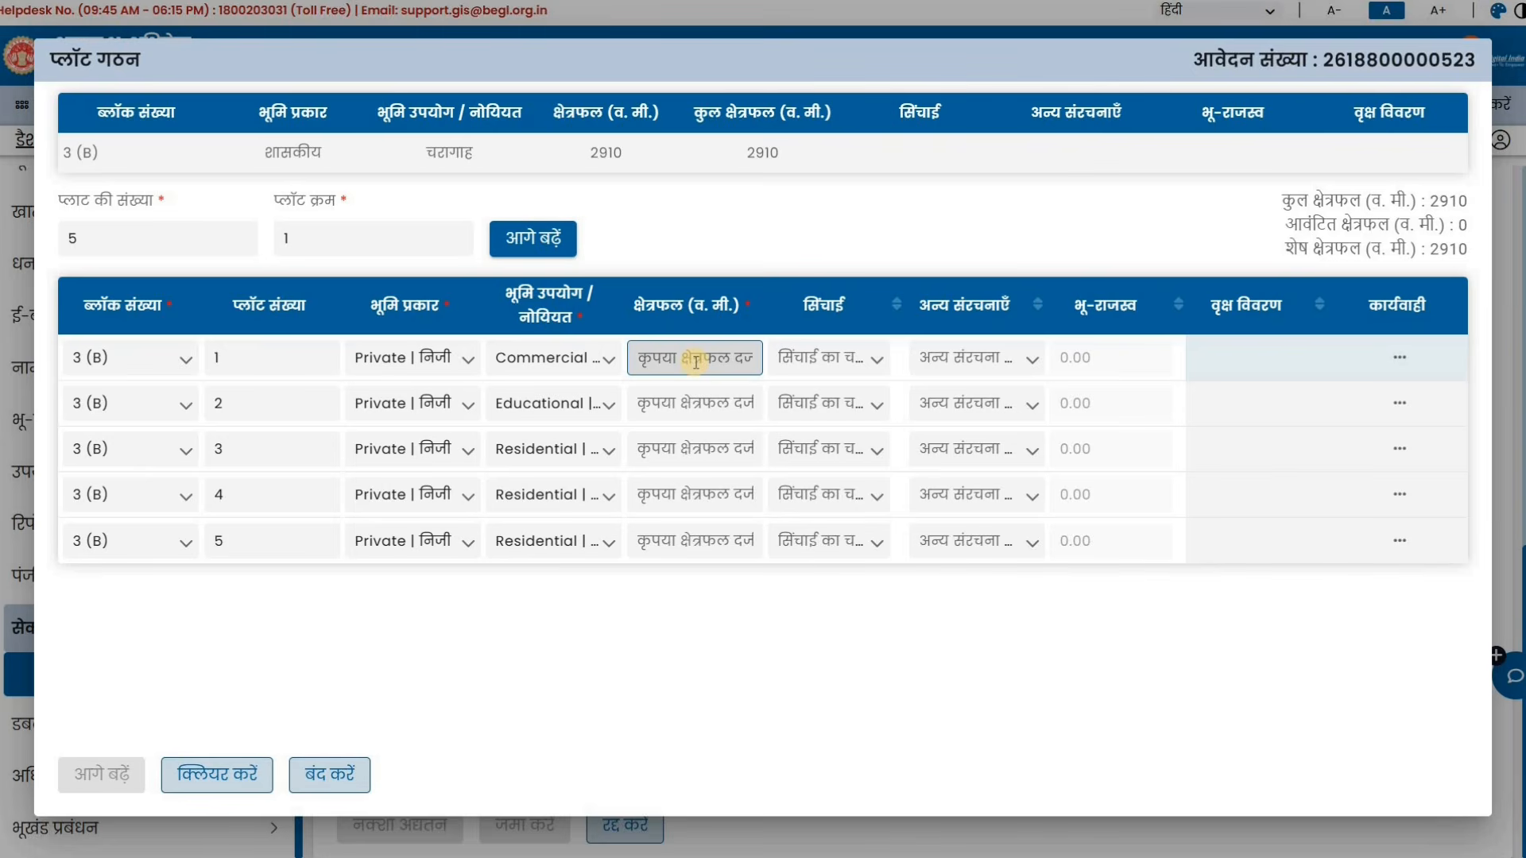
text(80)
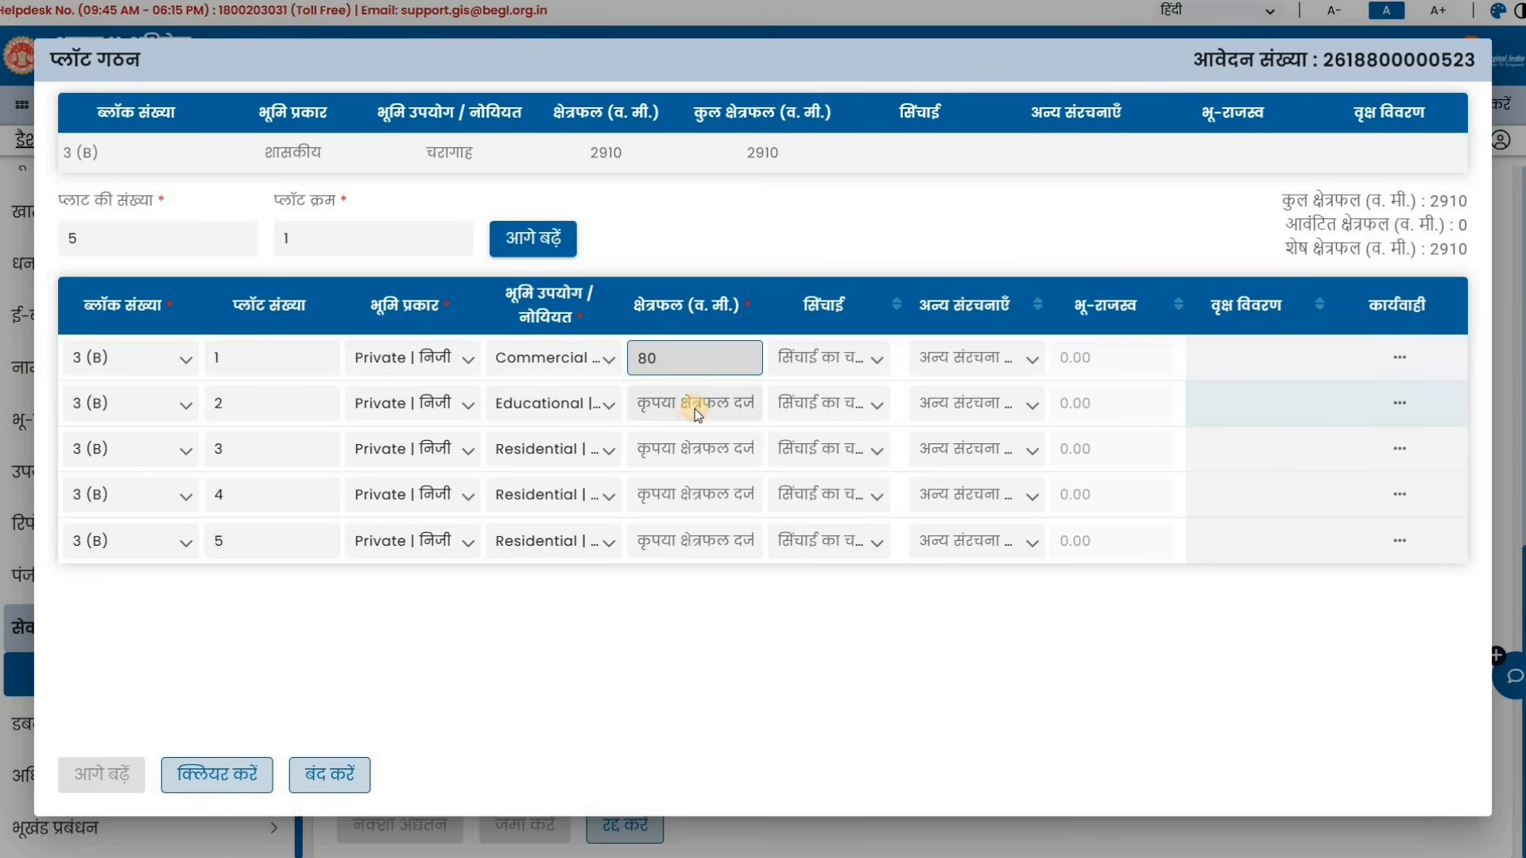
click(697, 412)
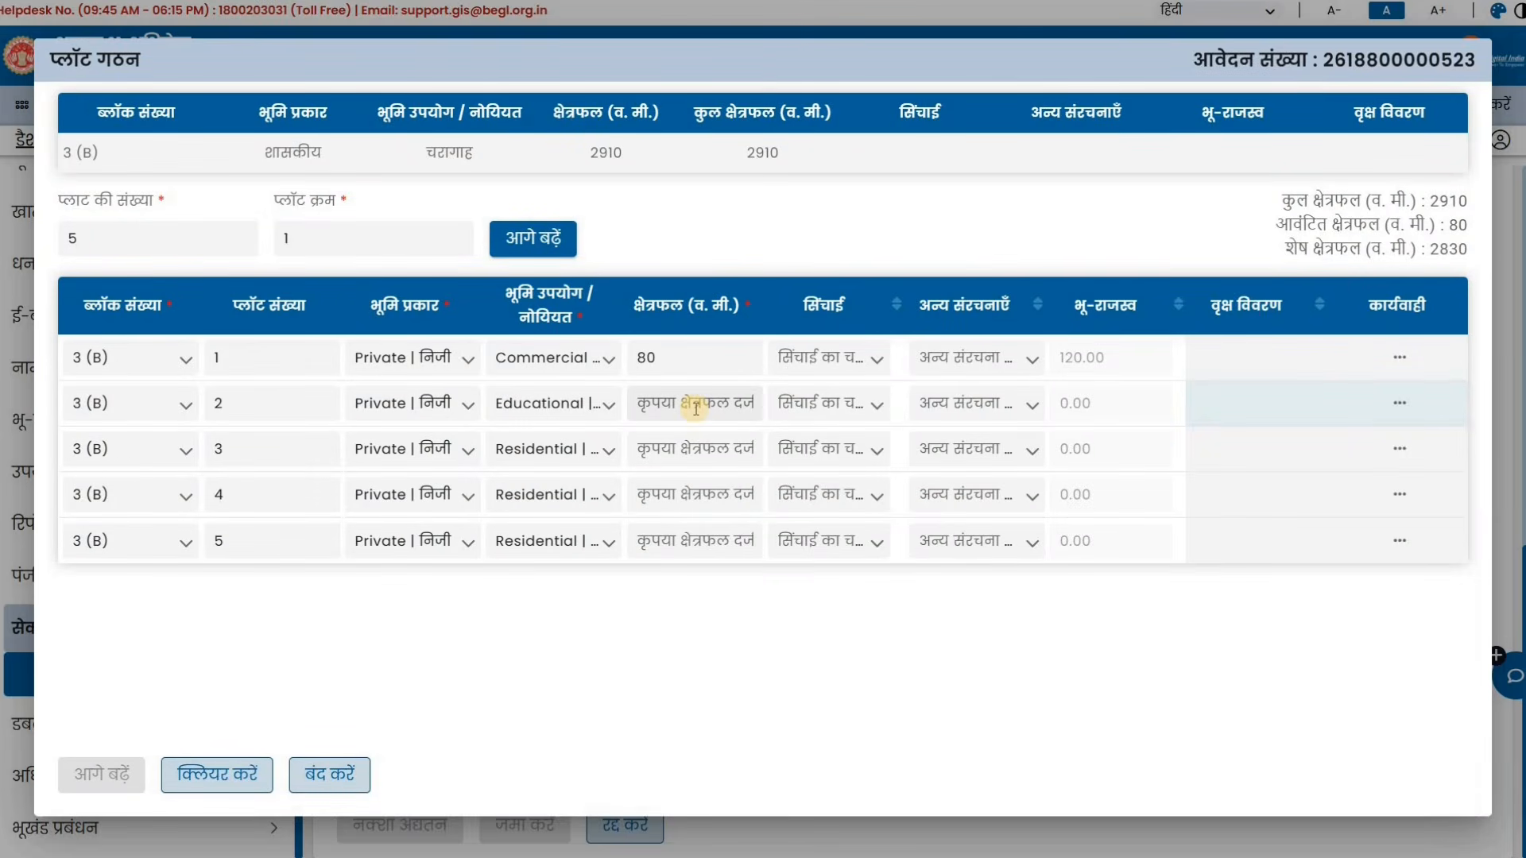
click(696, 409)
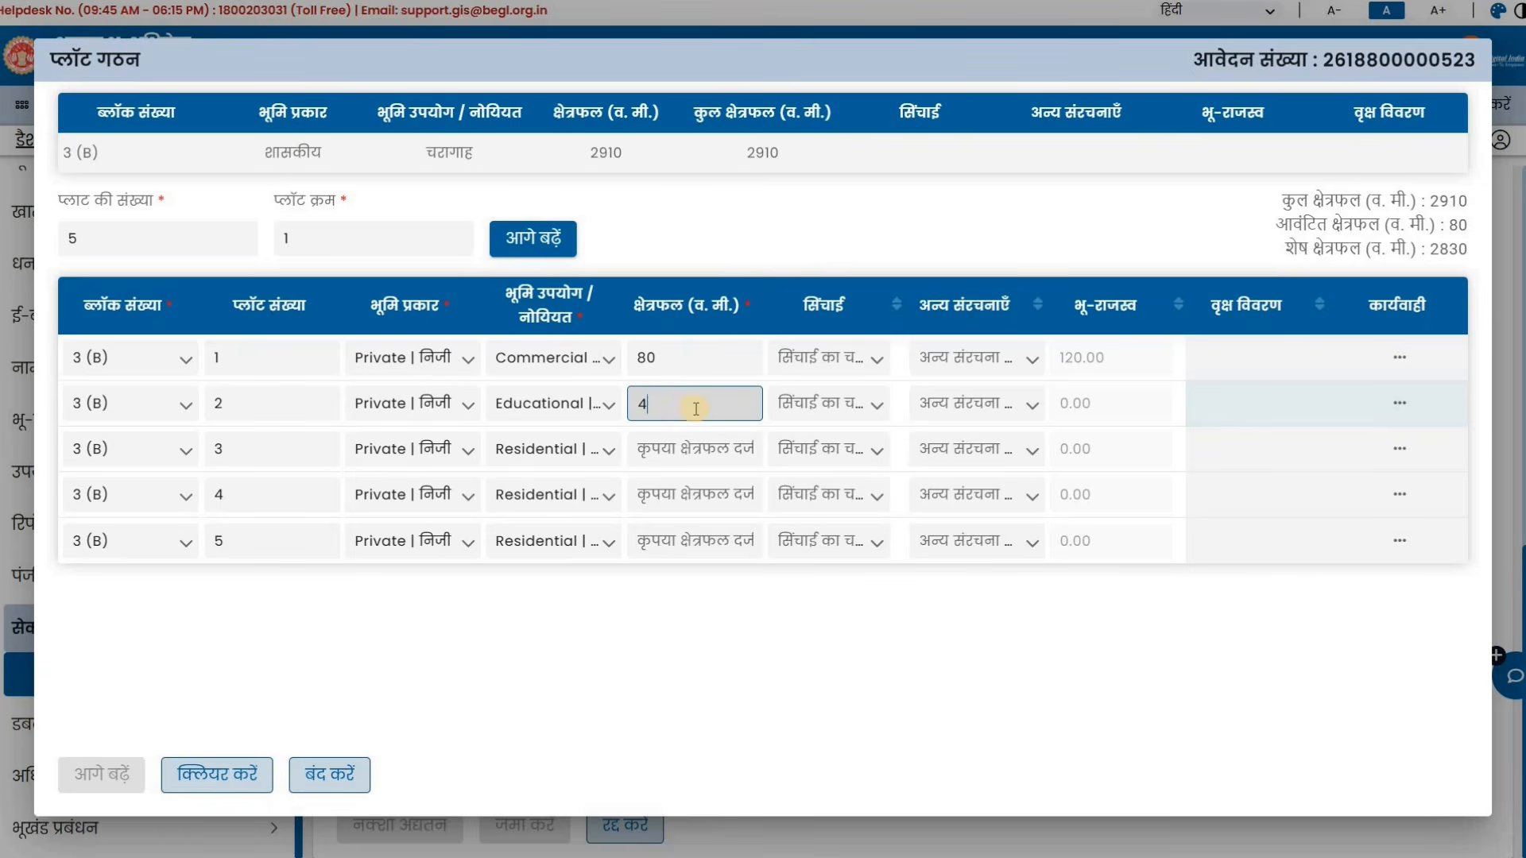
click(683, 459)
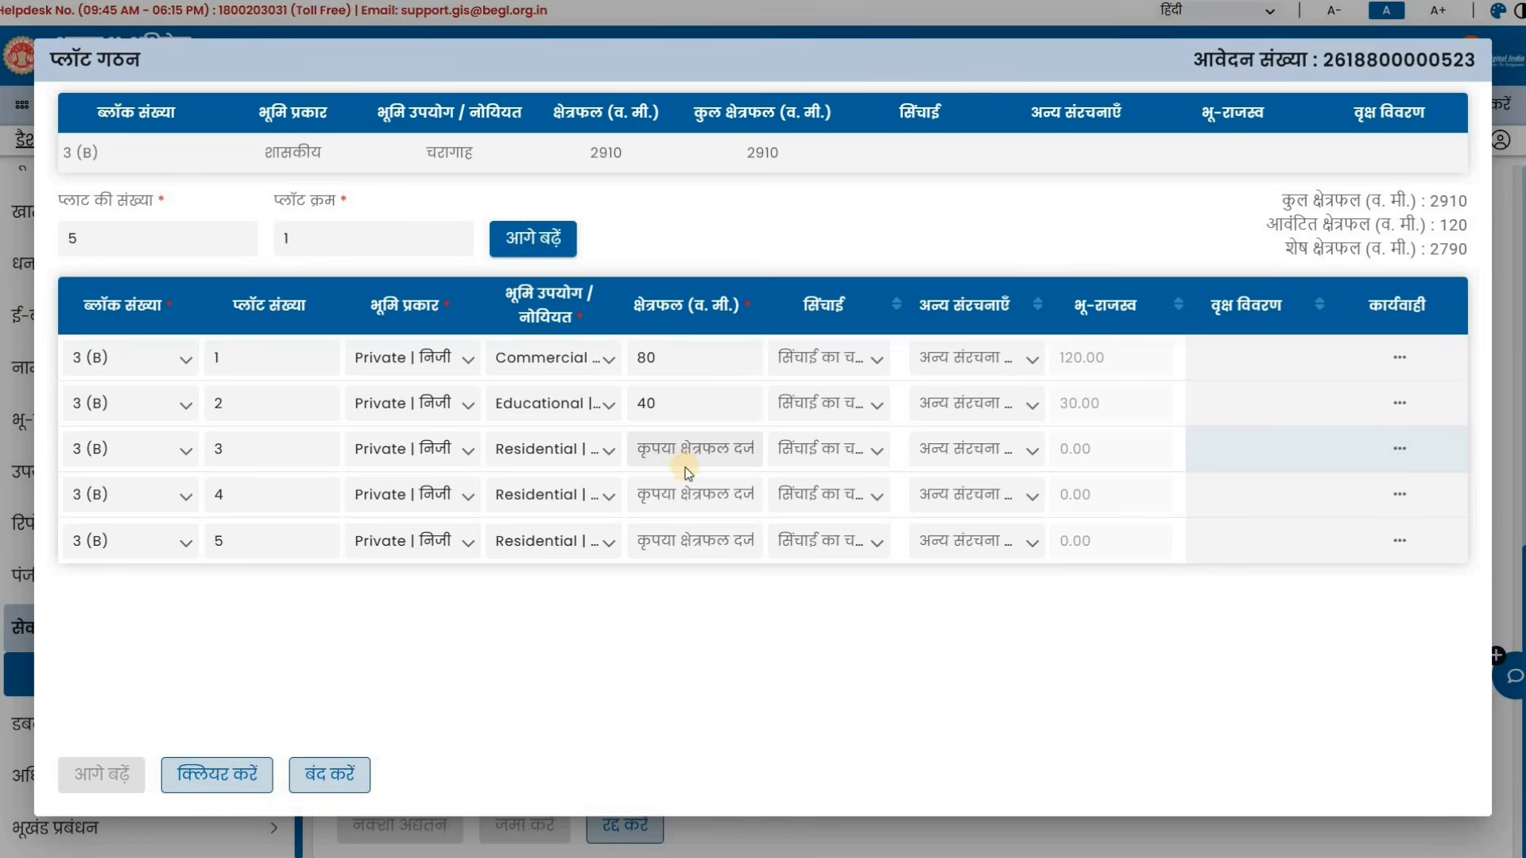
click(689, 453)
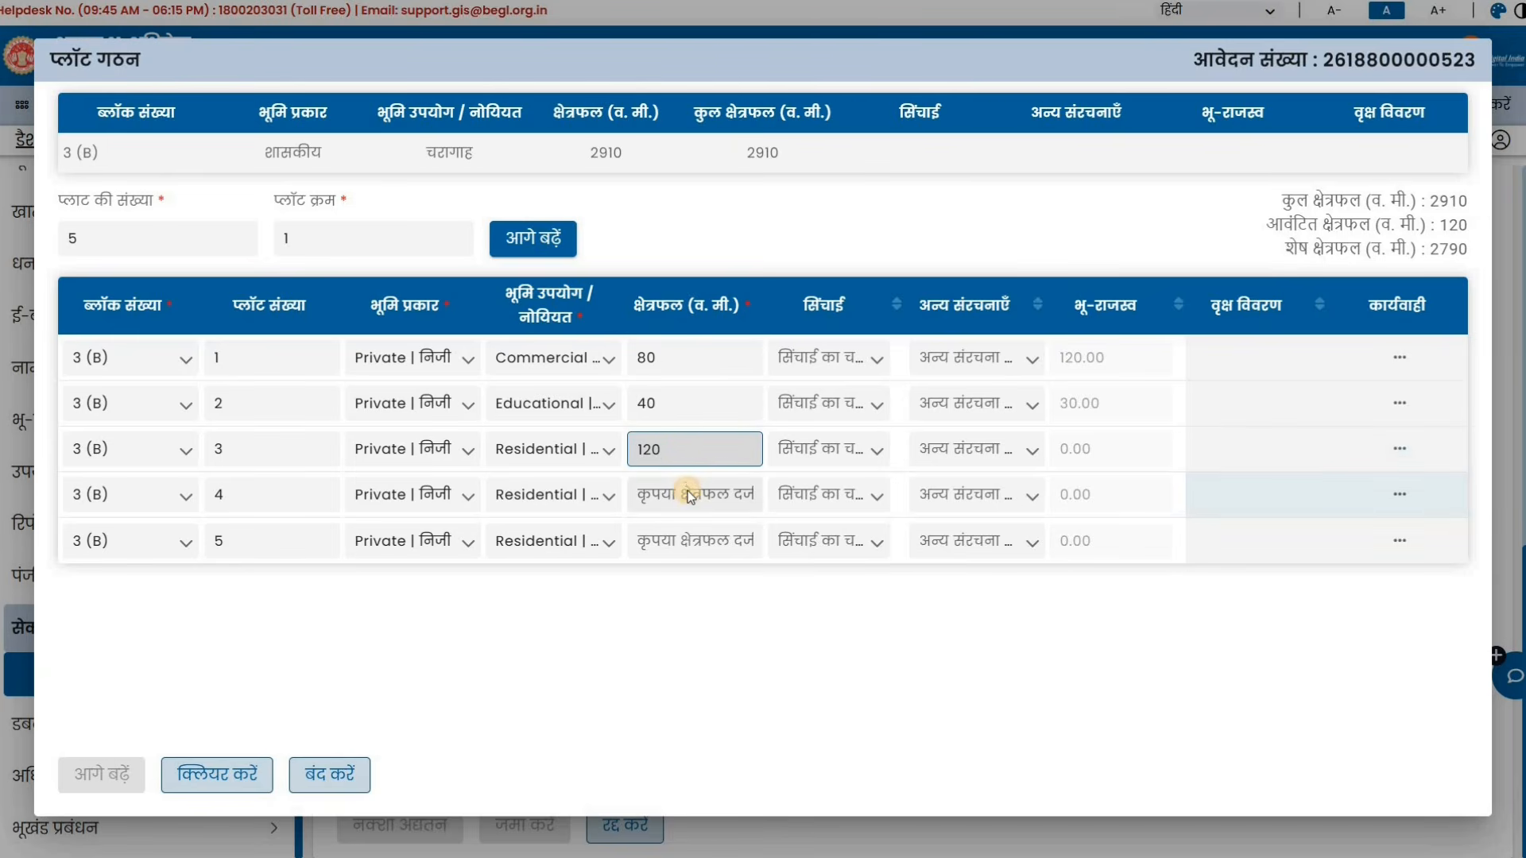
Step: Enter areas of 2400 and 270 square metres for plots 4 and 5, and create the plots
click(689, 490)
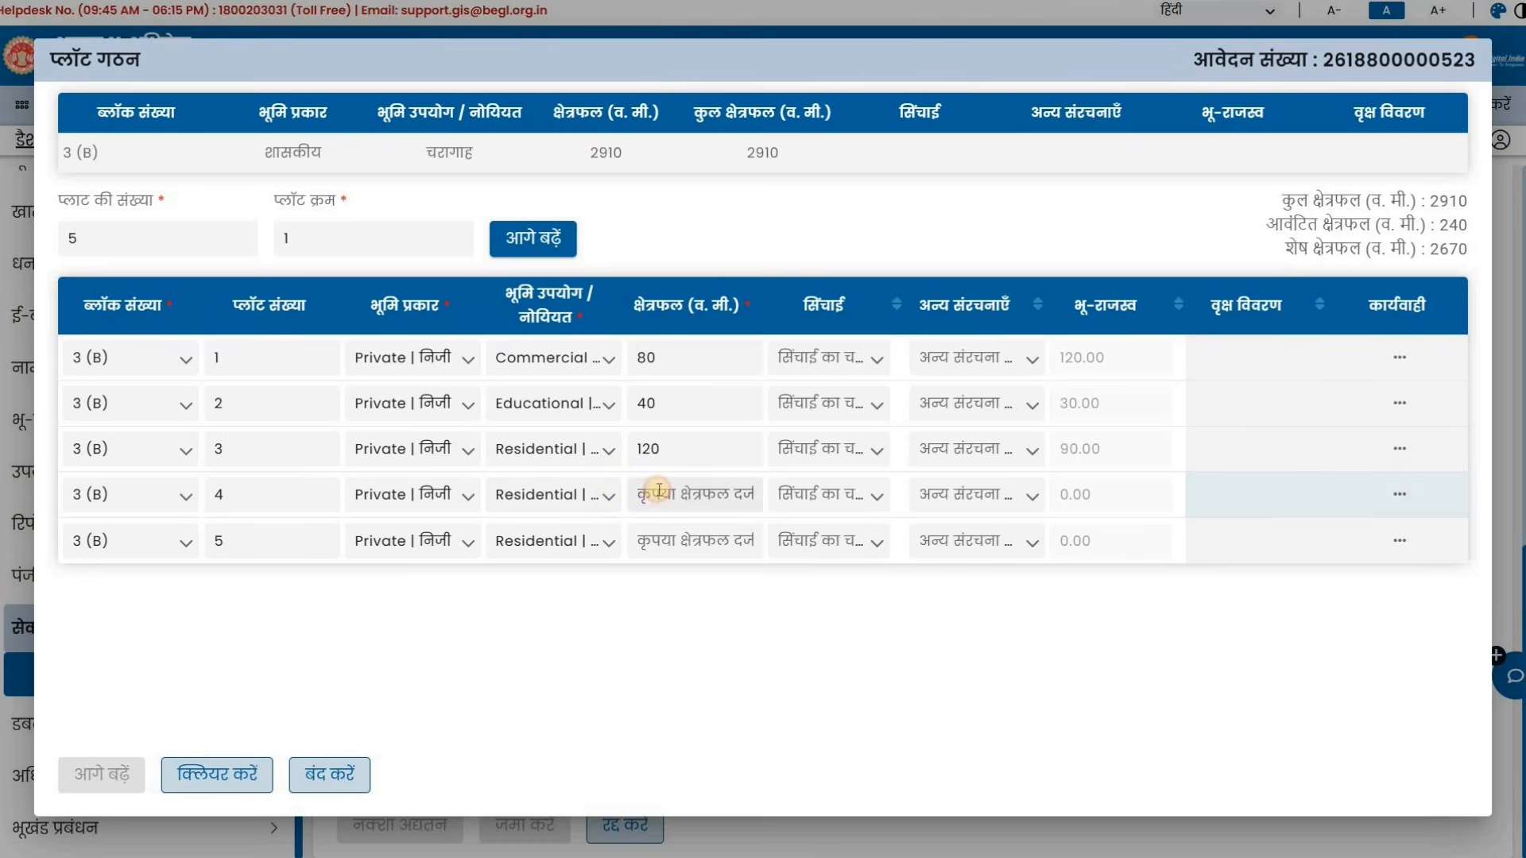
click(658, 490)
text(24)
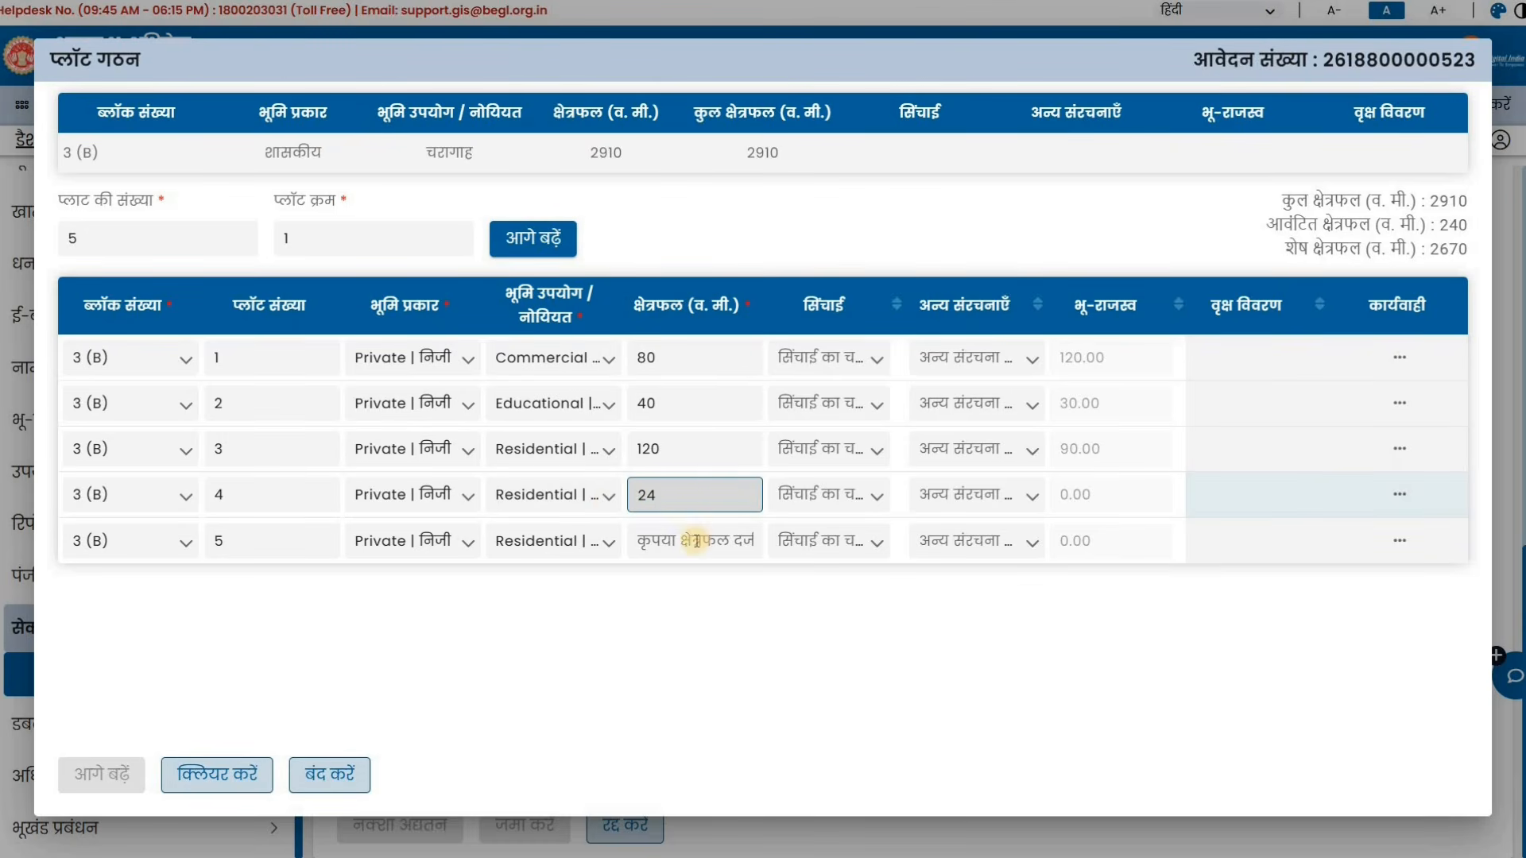
text(00)
click(696, 542)
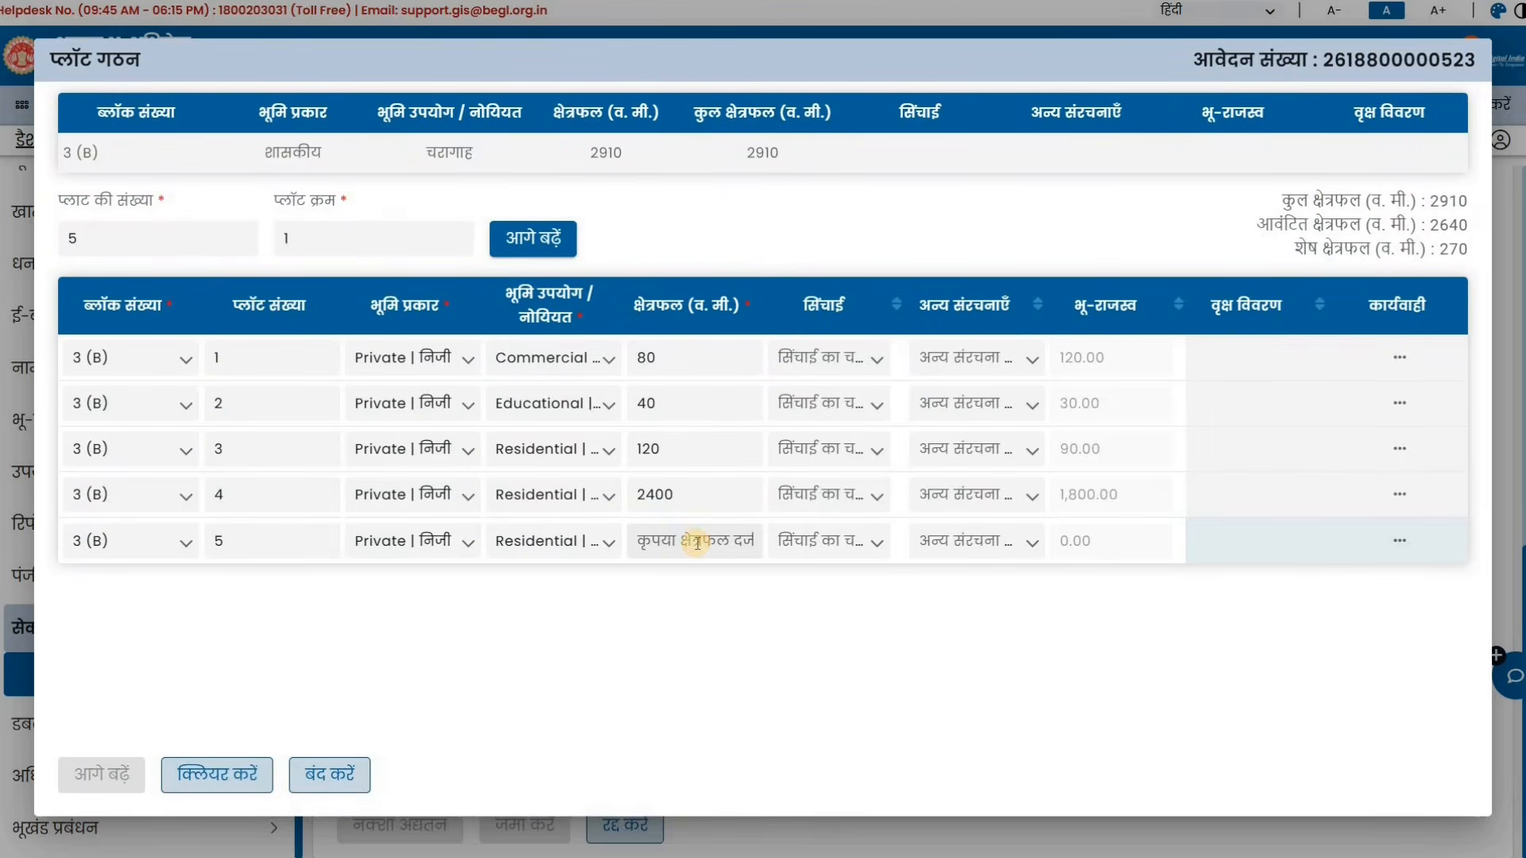
click(697, 543)
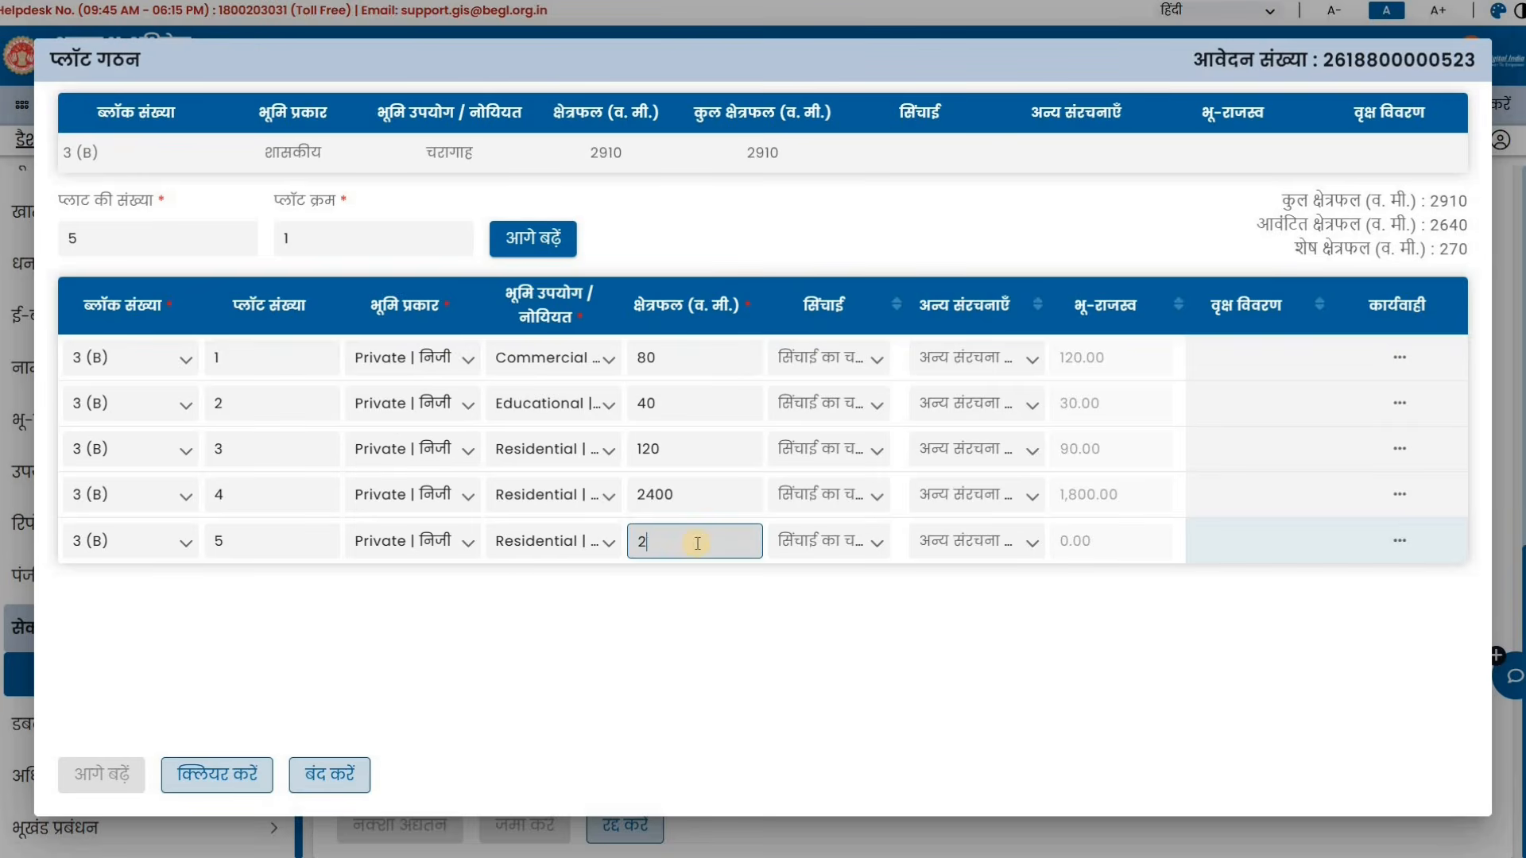
text(270)
click(885, 361)
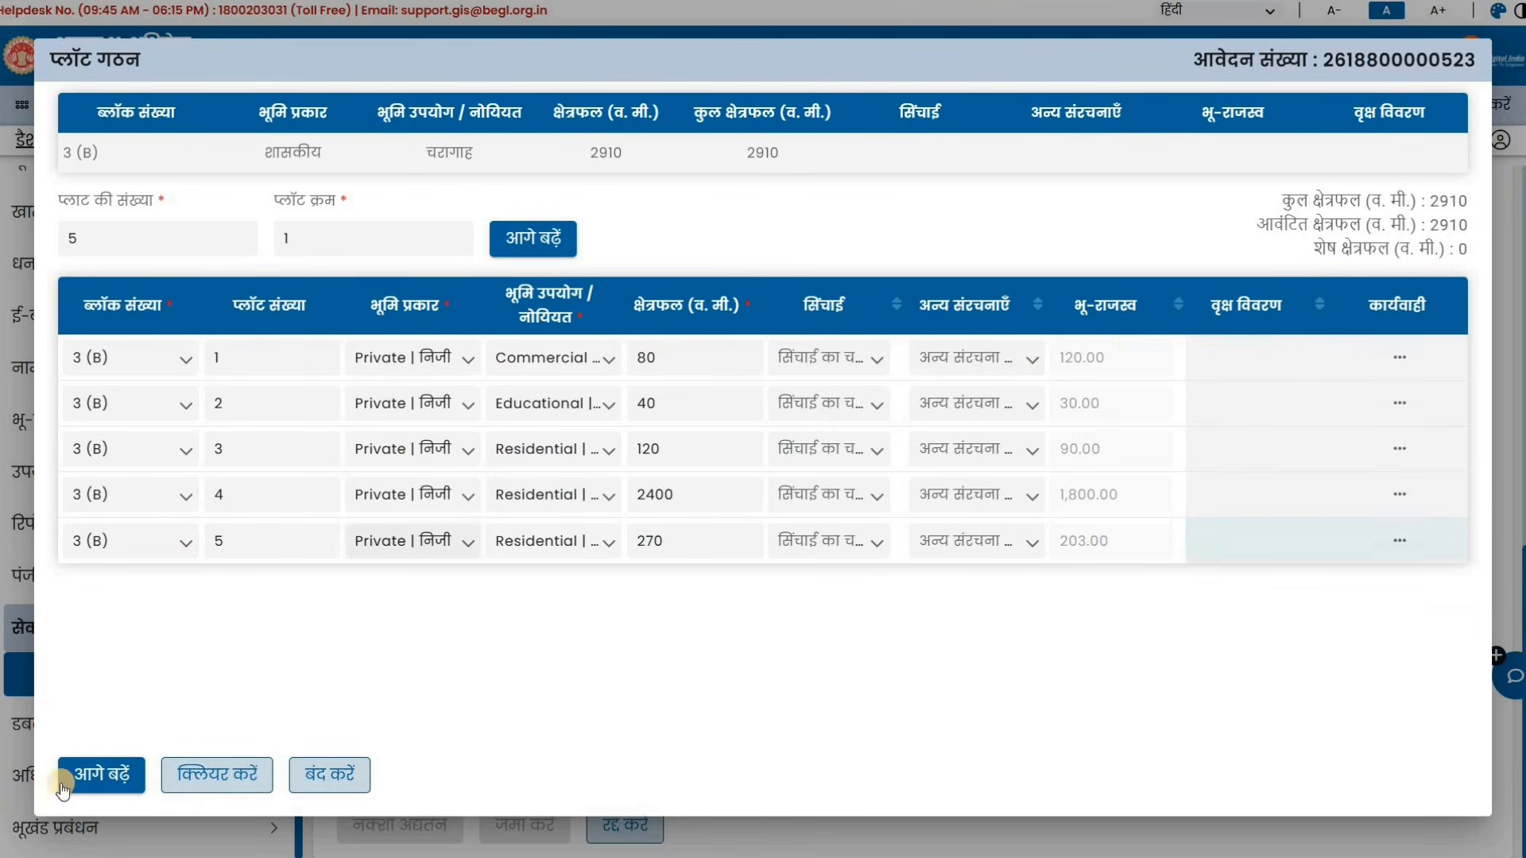
click(103, 775)
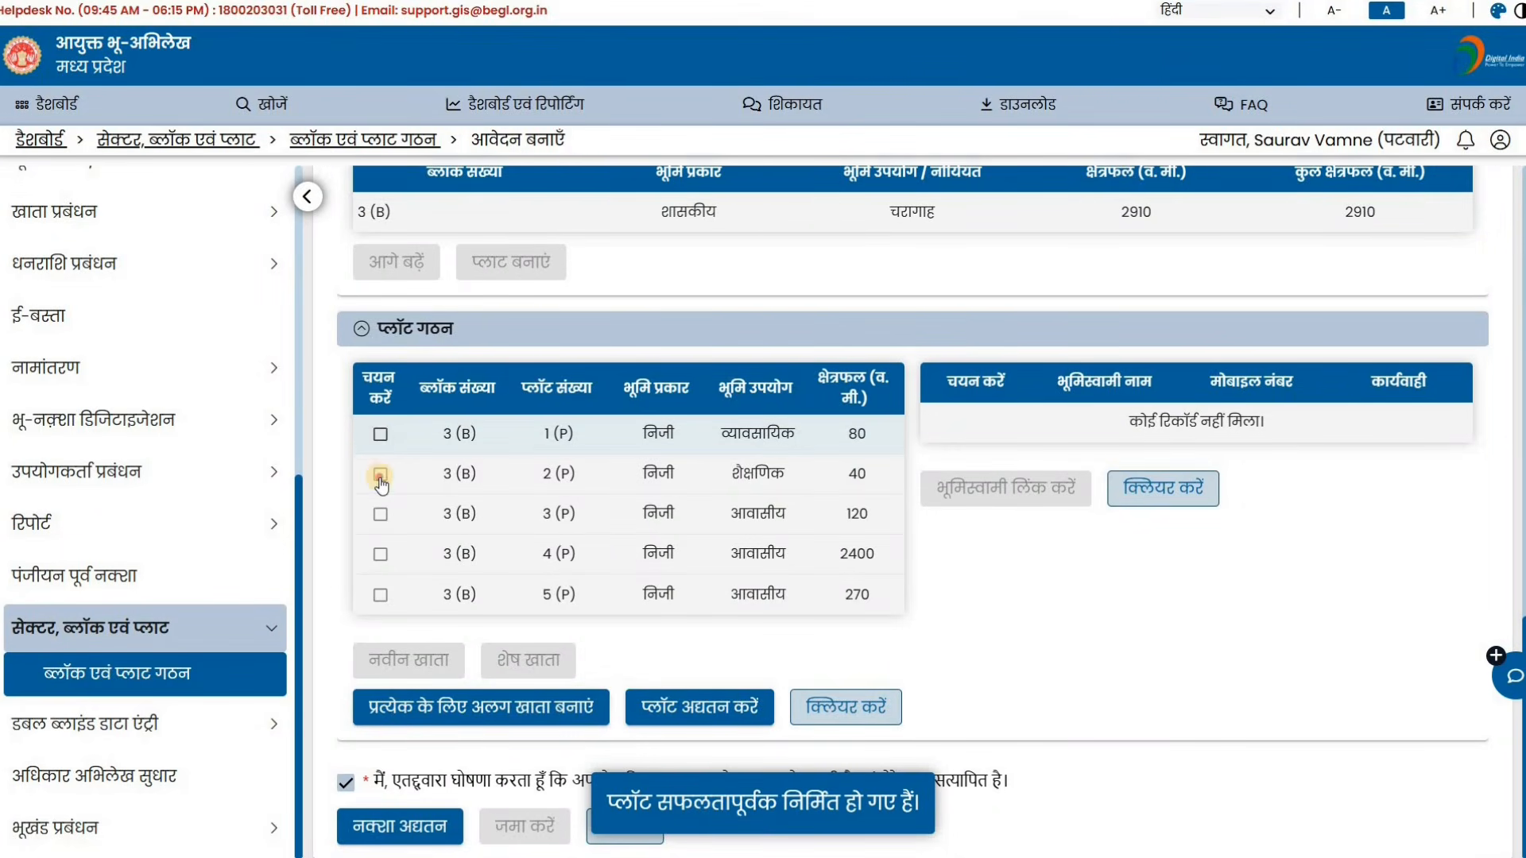
Step: Select plots 1 to 5 and try to create one new khata (नवीन खाता) from them
click(381, 477)
click(380, 515)
click(380, 556)
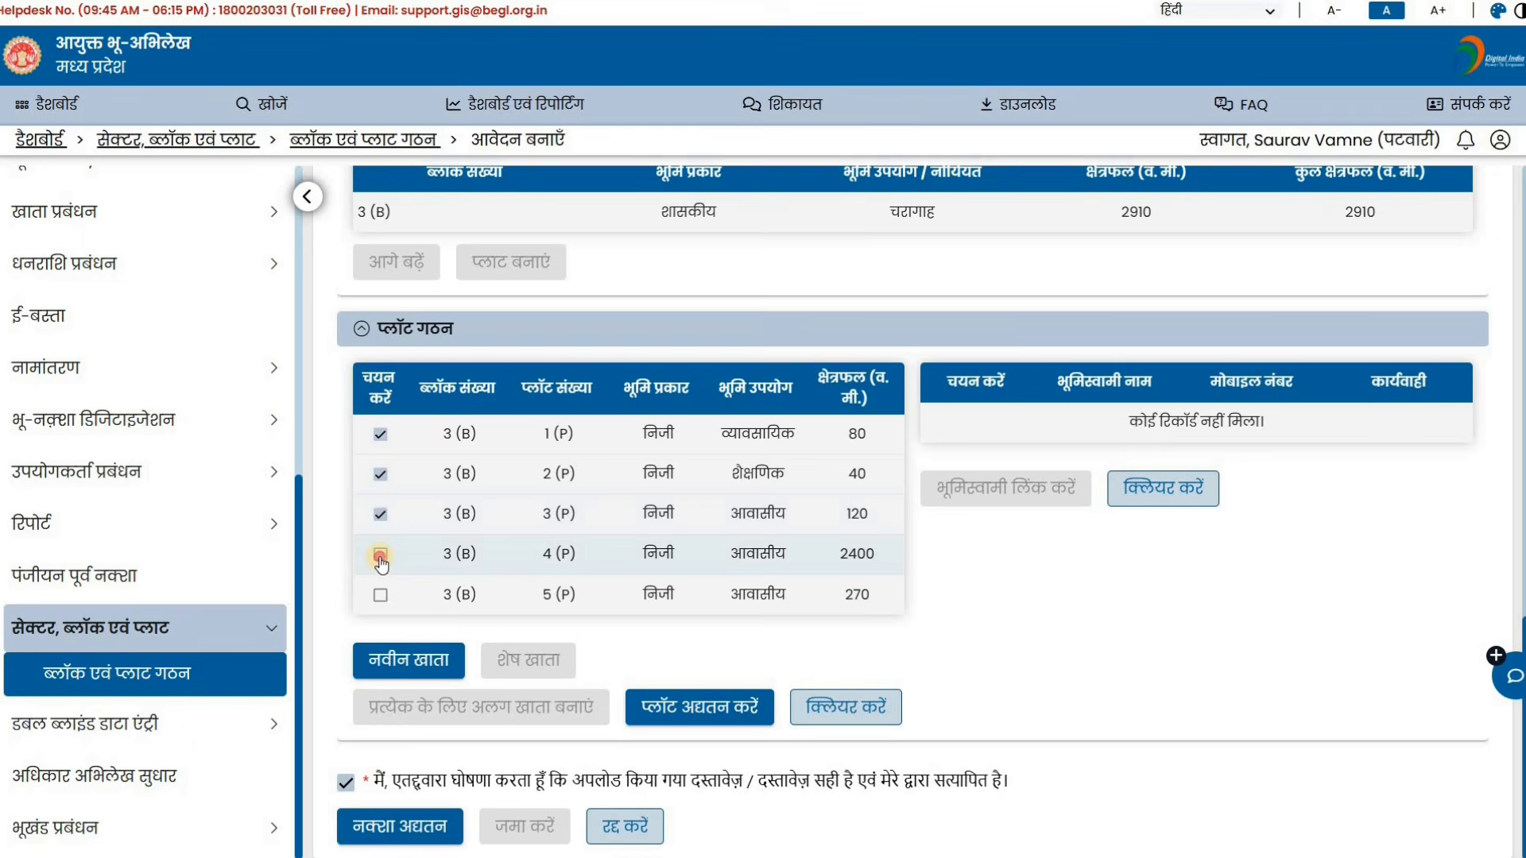
click(380, 596)
click(408, 660)
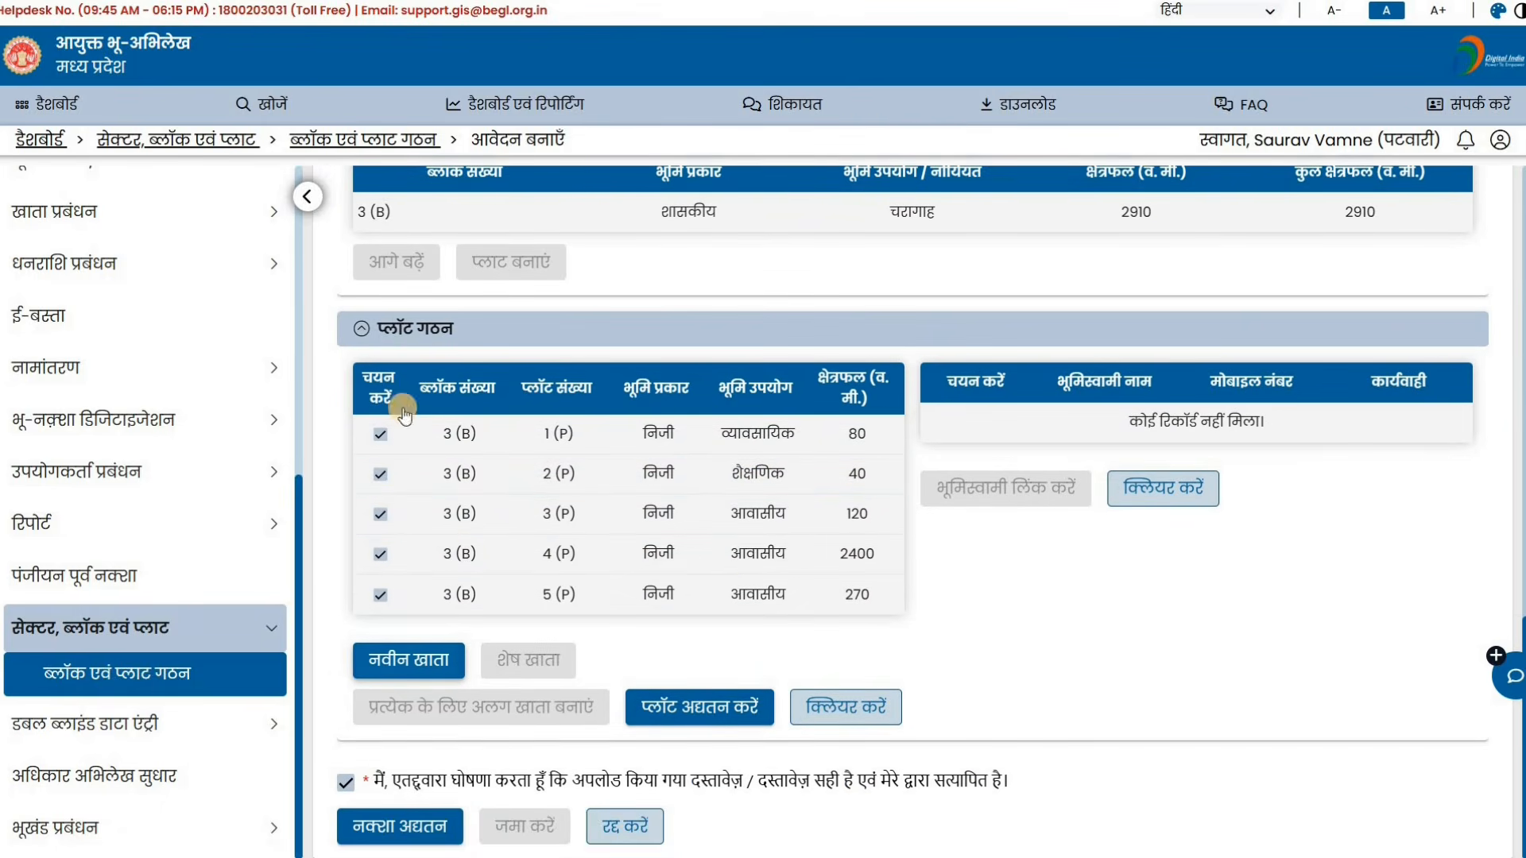
Step: Update the plots by changing the land use of plots 1 and 2 to Residential | आवासीय
click(727, 705)
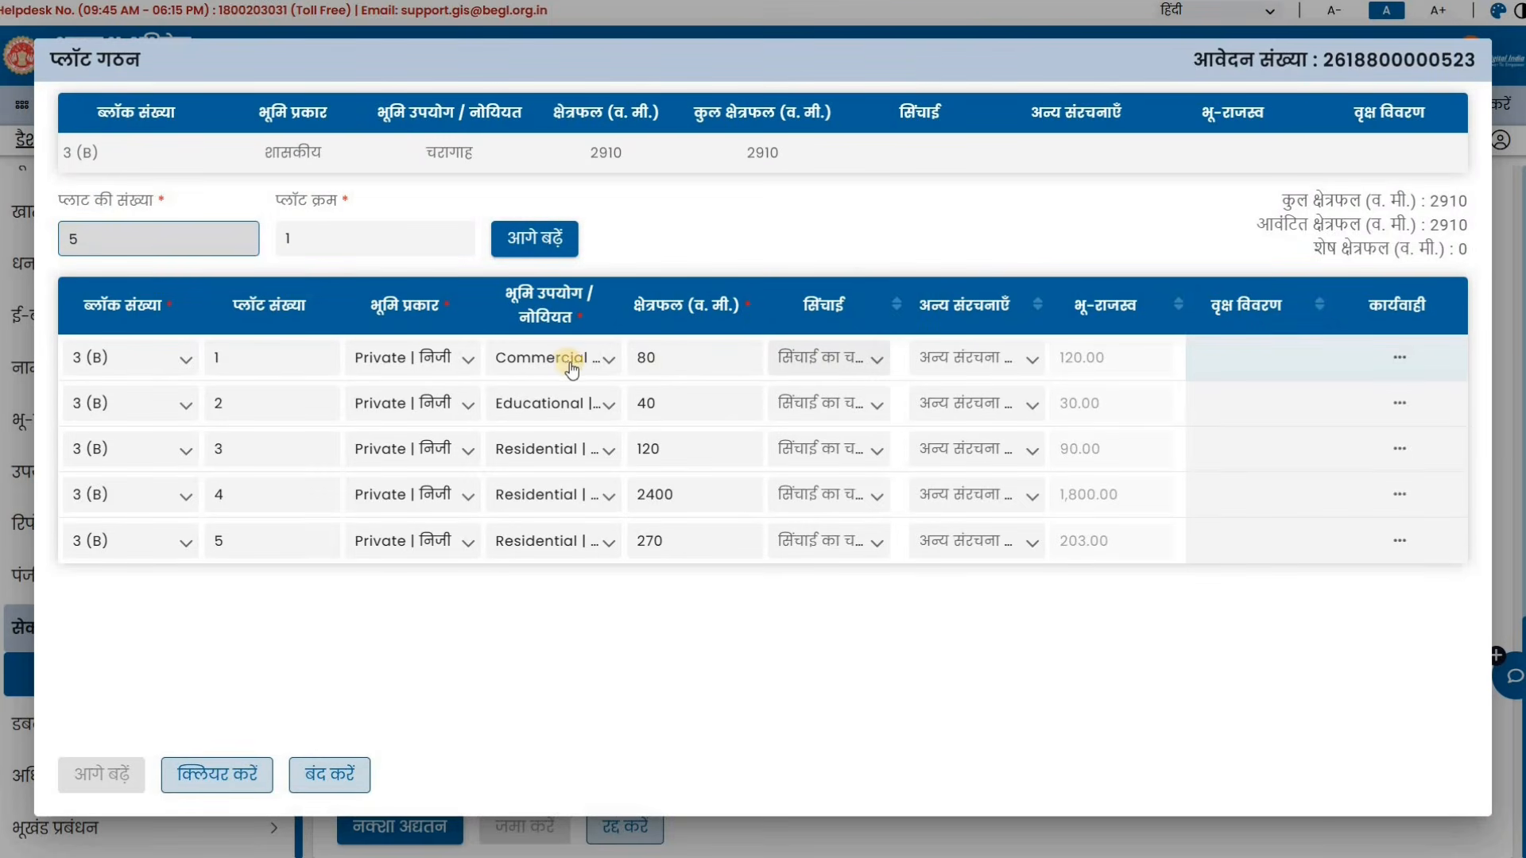
click(573, 356)
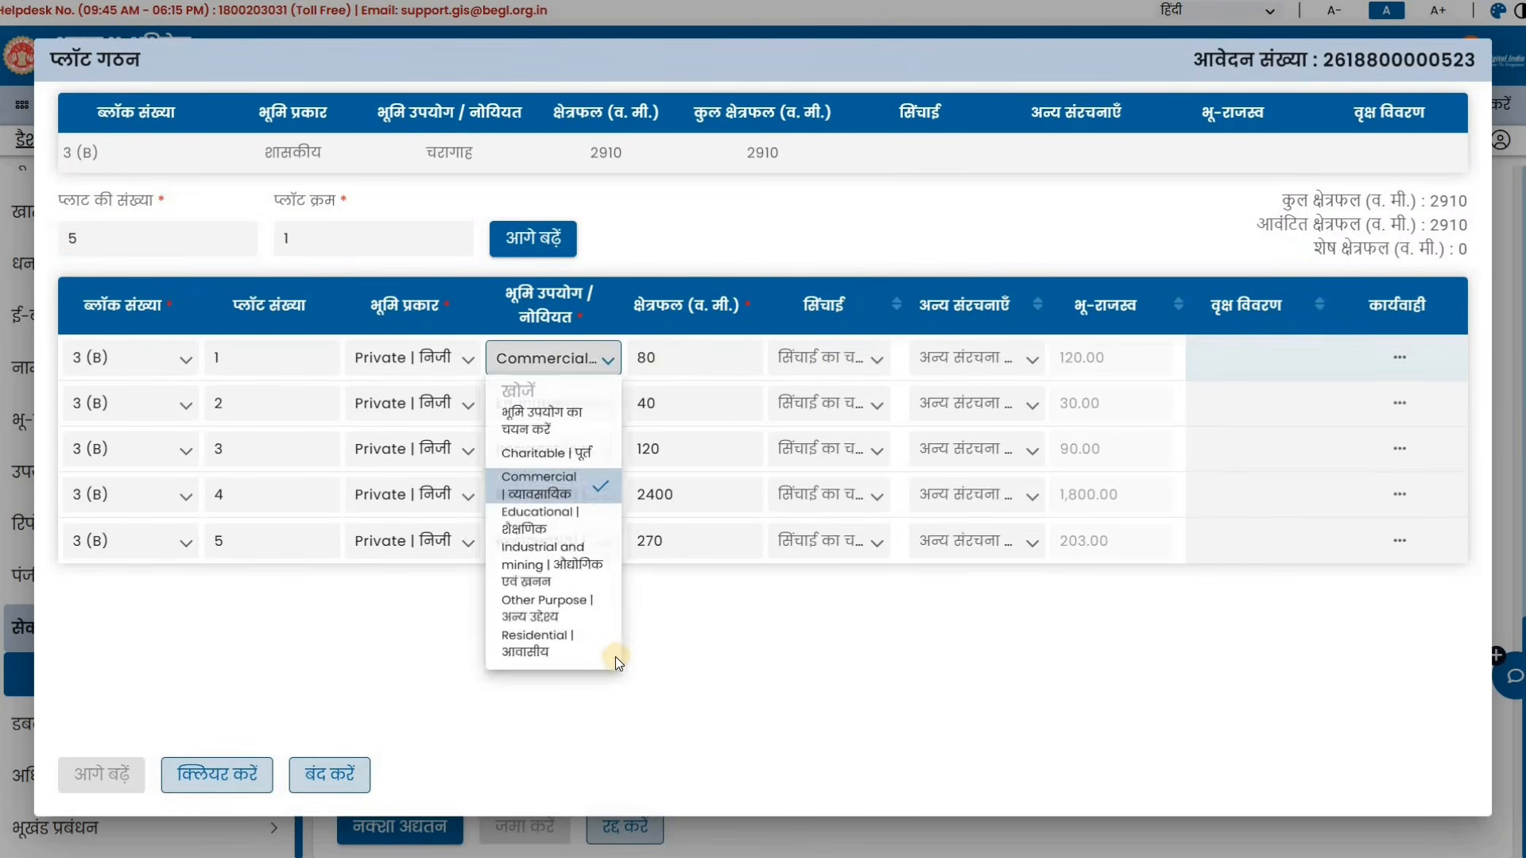
click(604, 648)
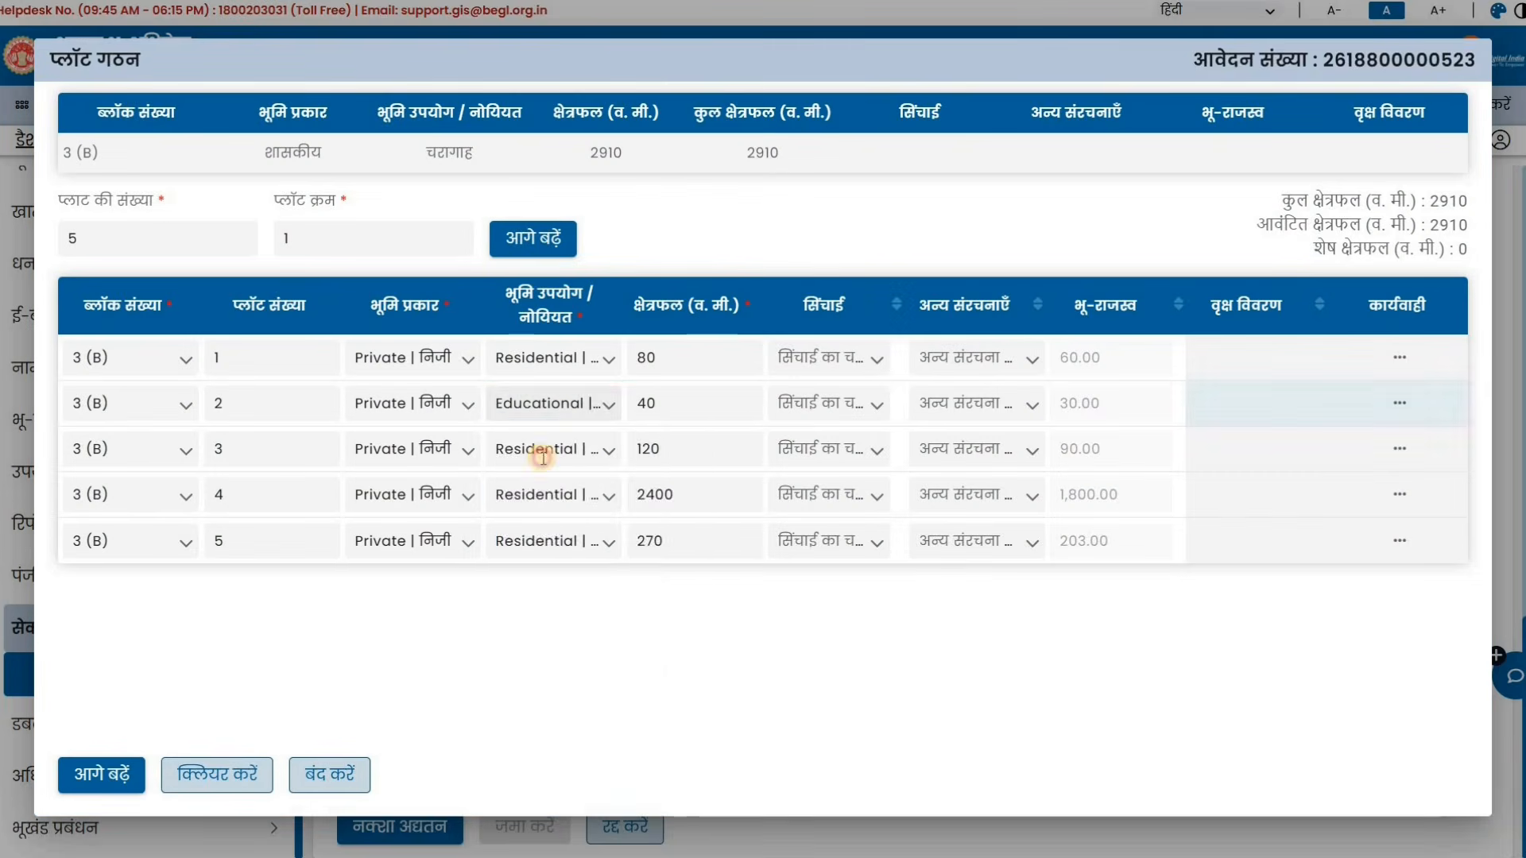
click(552, 403)
click(525, 650)
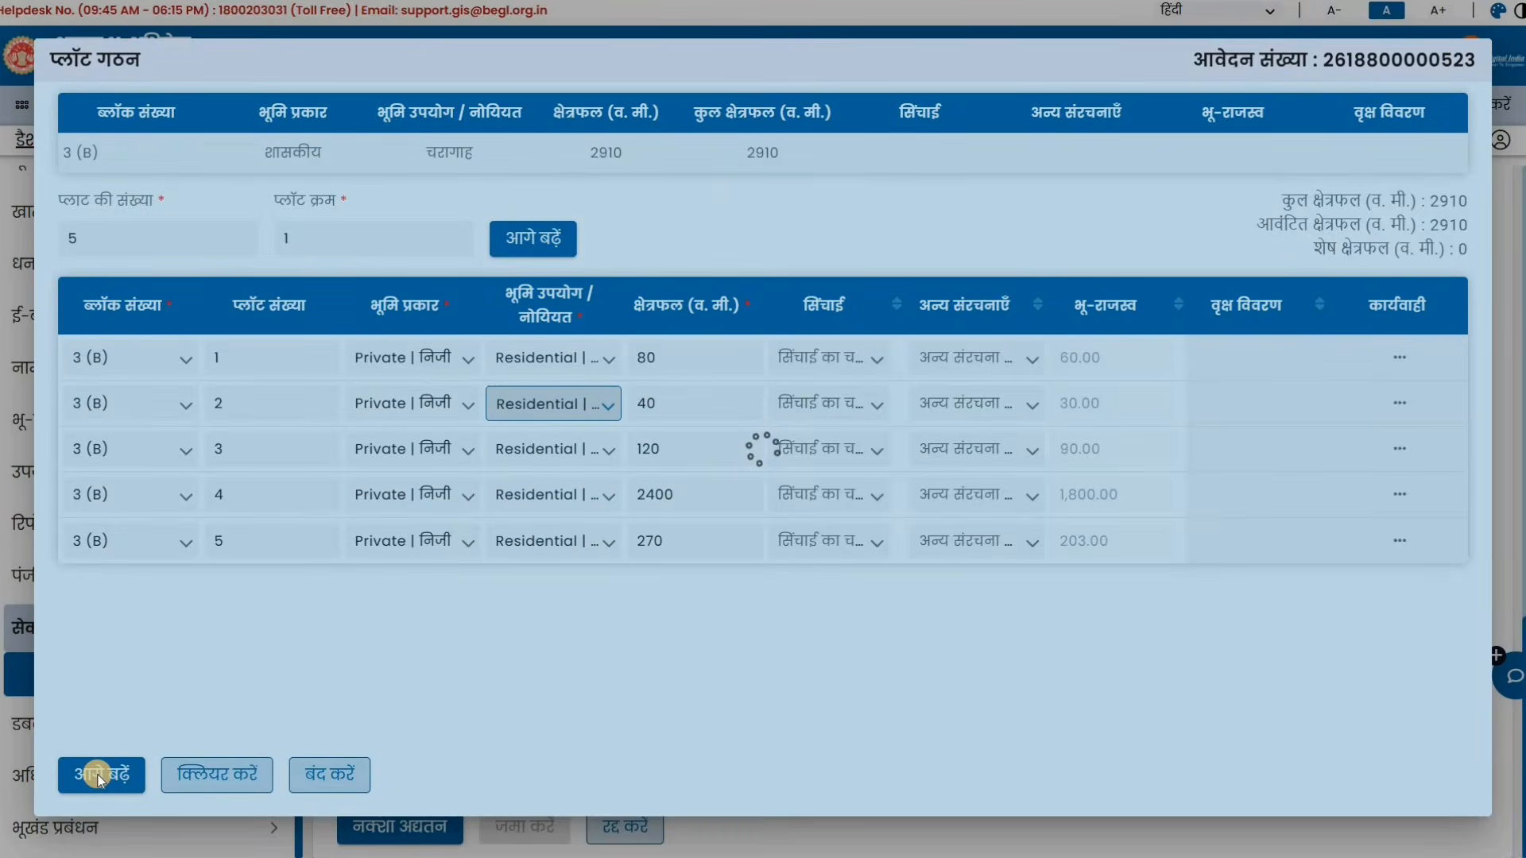
click(98, 775)
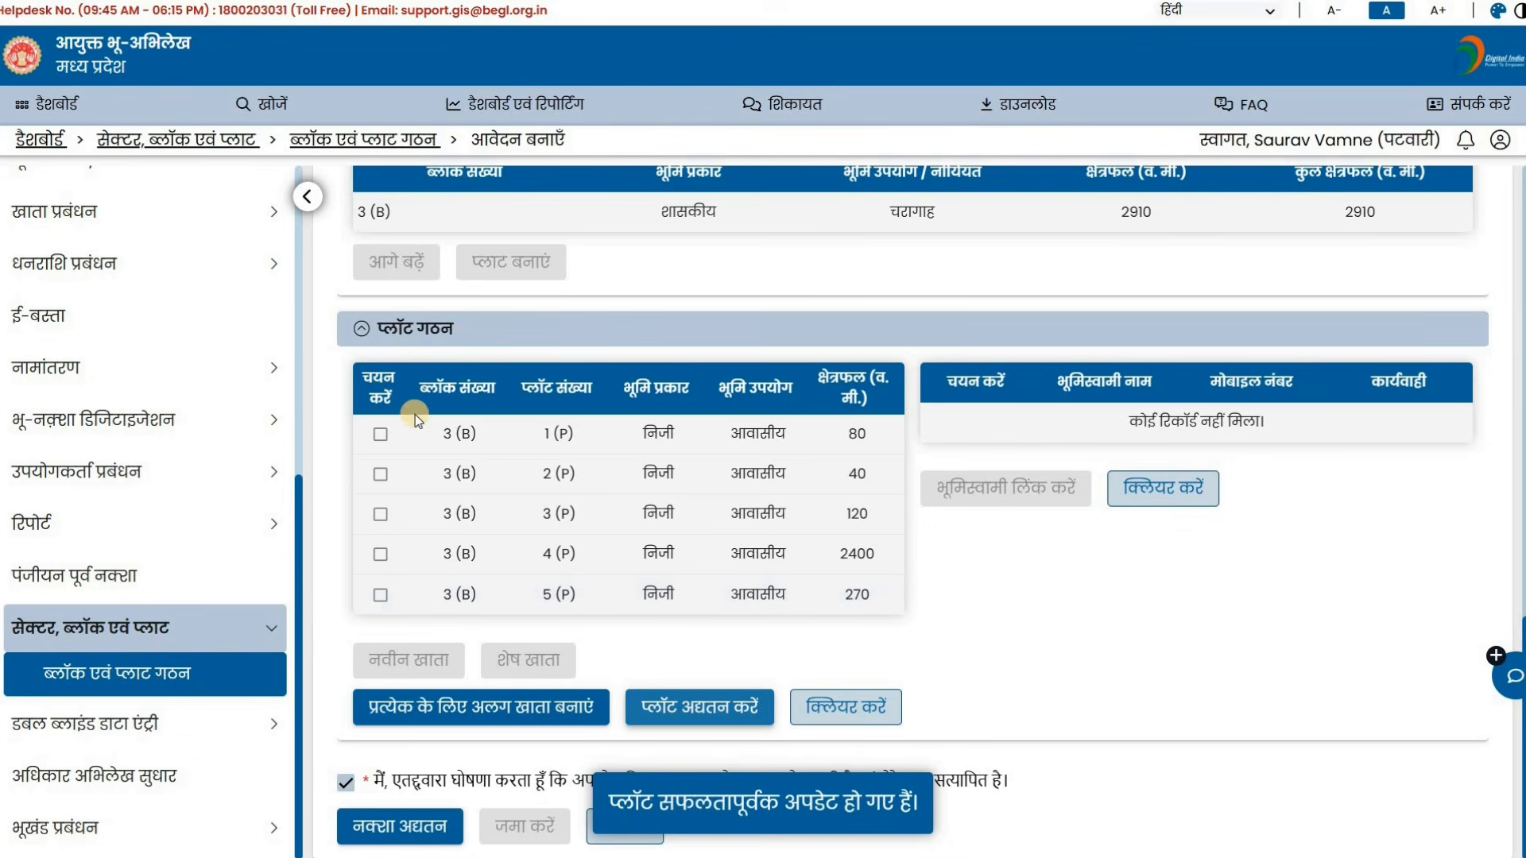
Step: Create a single new khata (नवीन खाता) containing all five residential plots
click(380, 434)
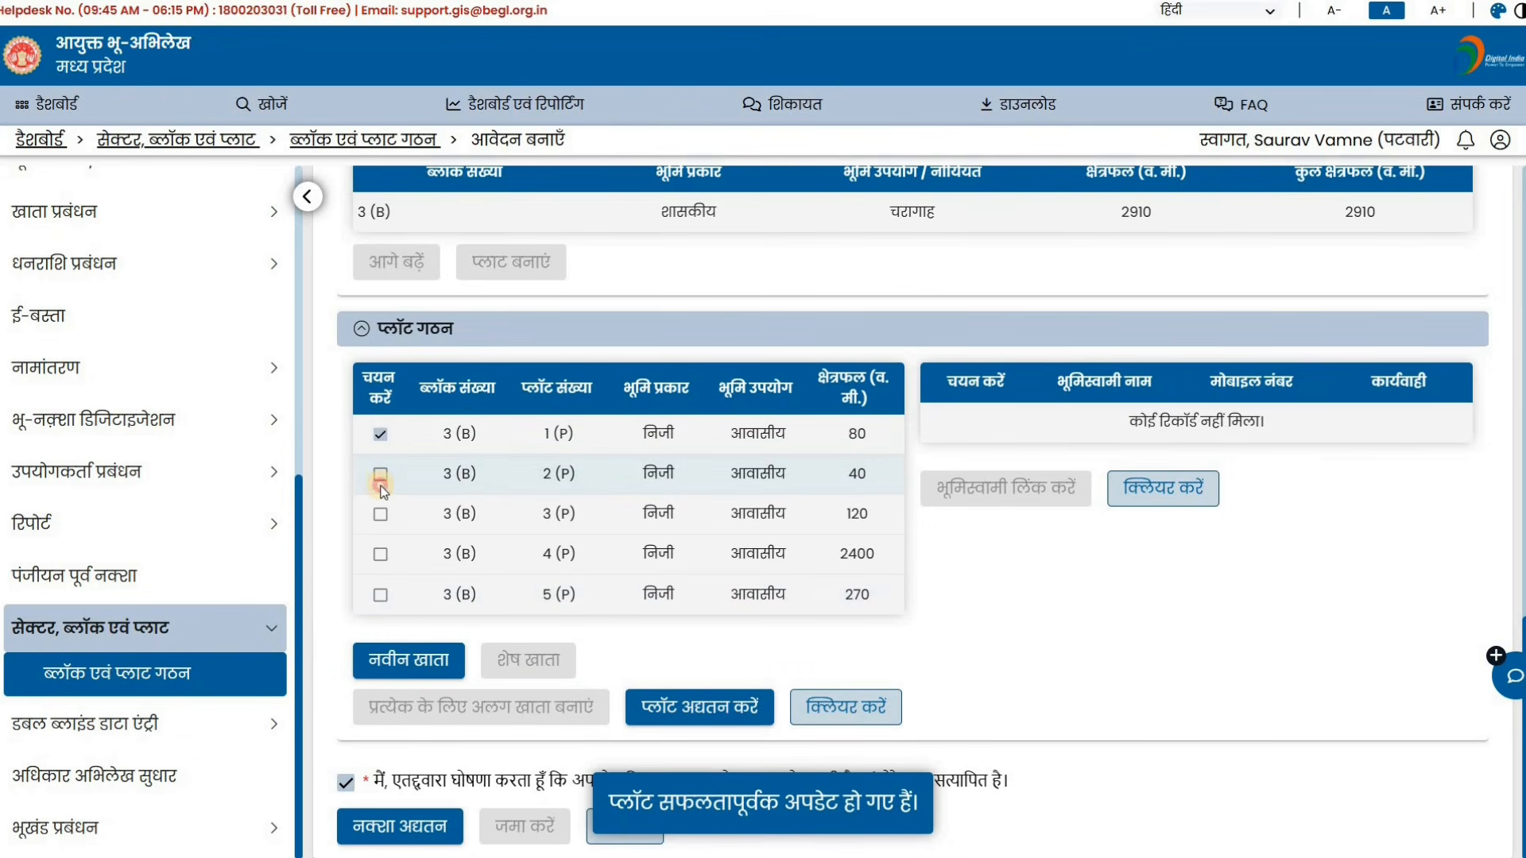
click(380, 514)
click(379, 554)
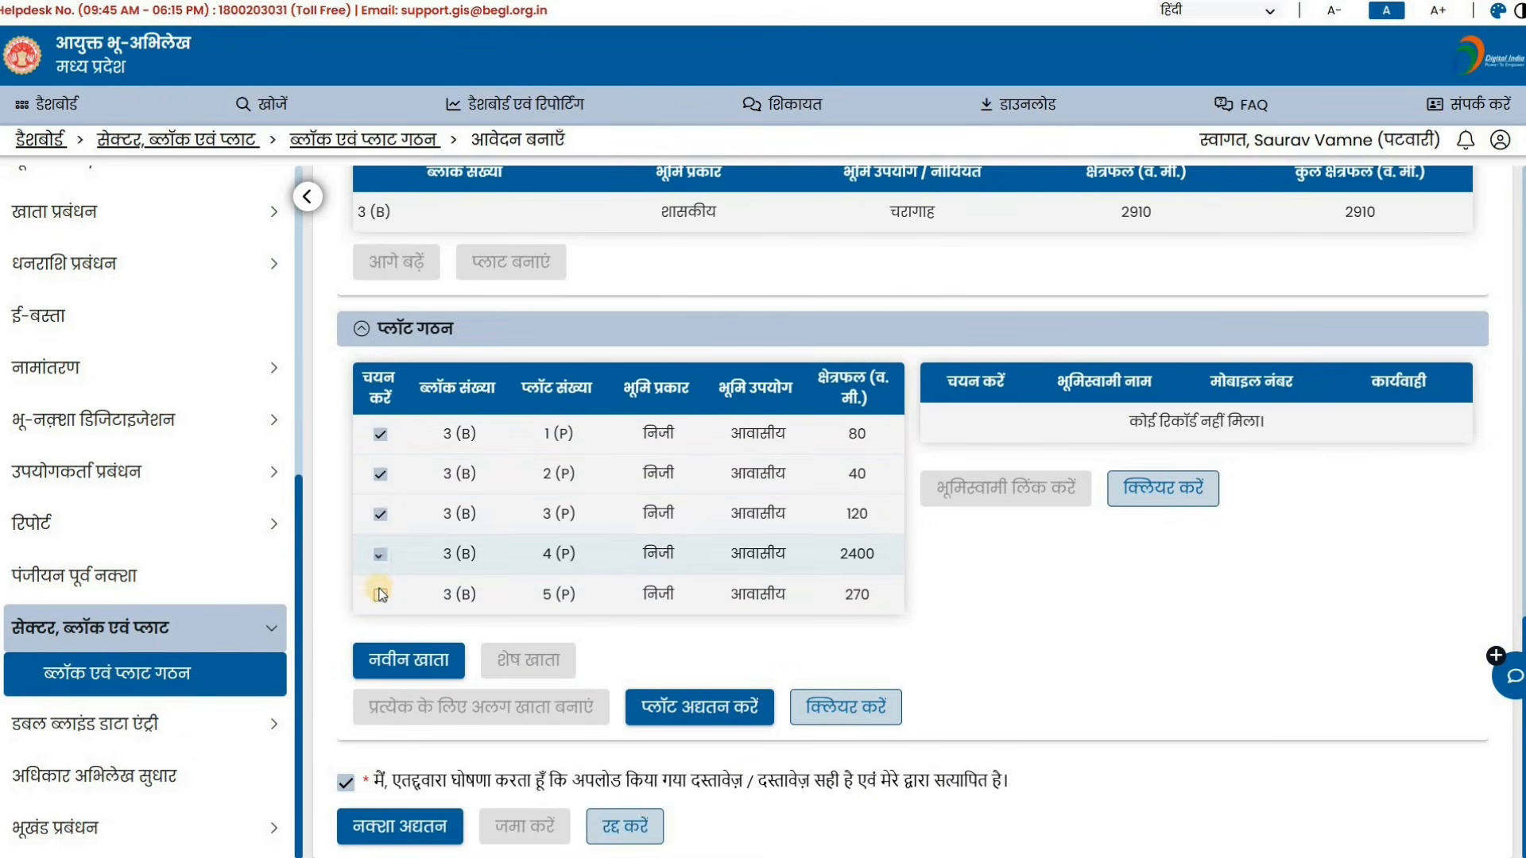
click(414, 658)
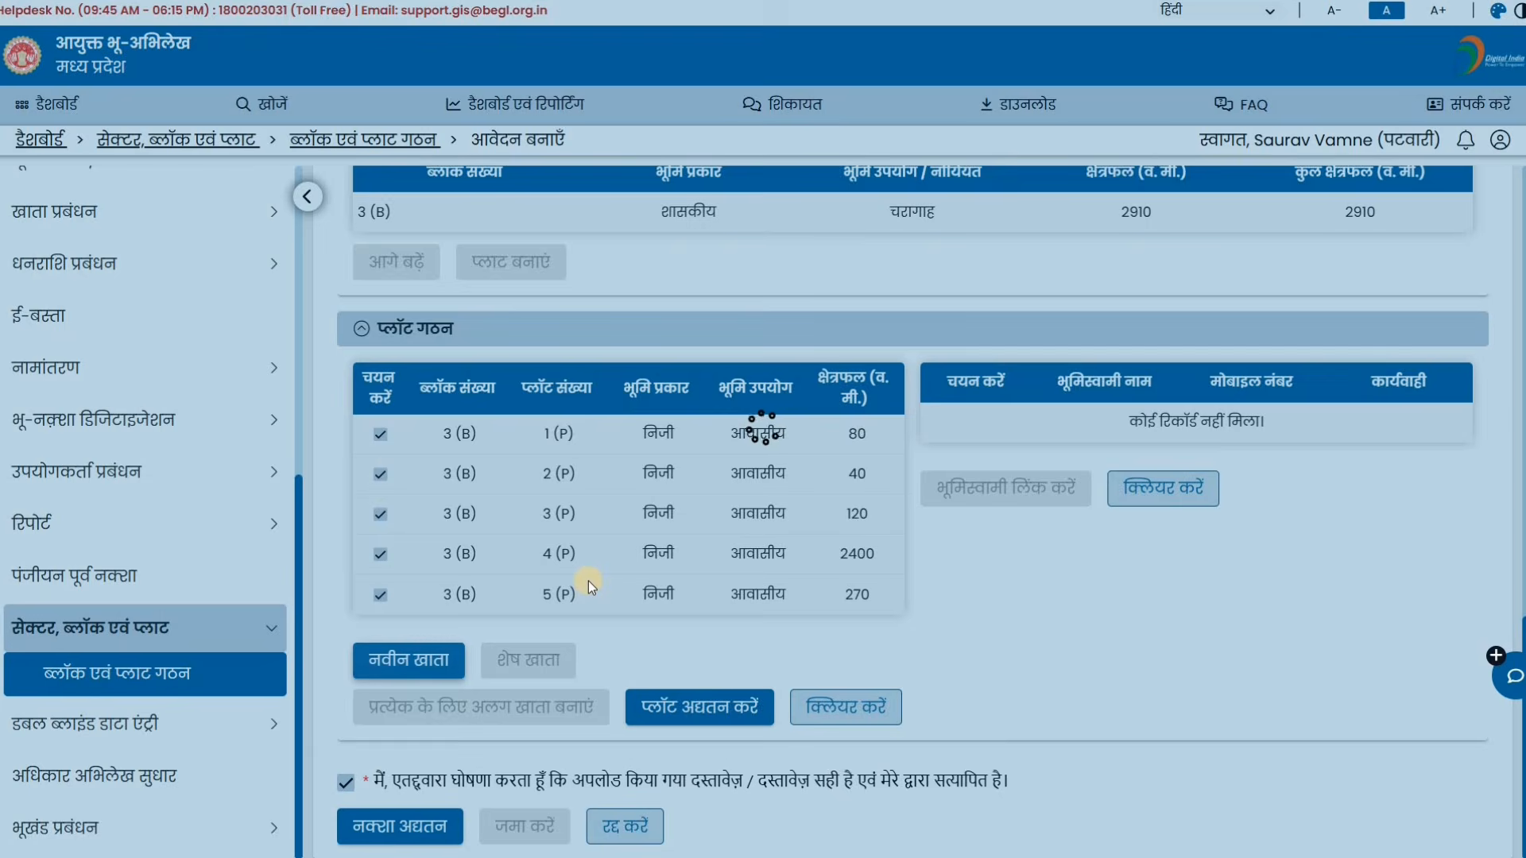
scroll(650, 560, down, 5)
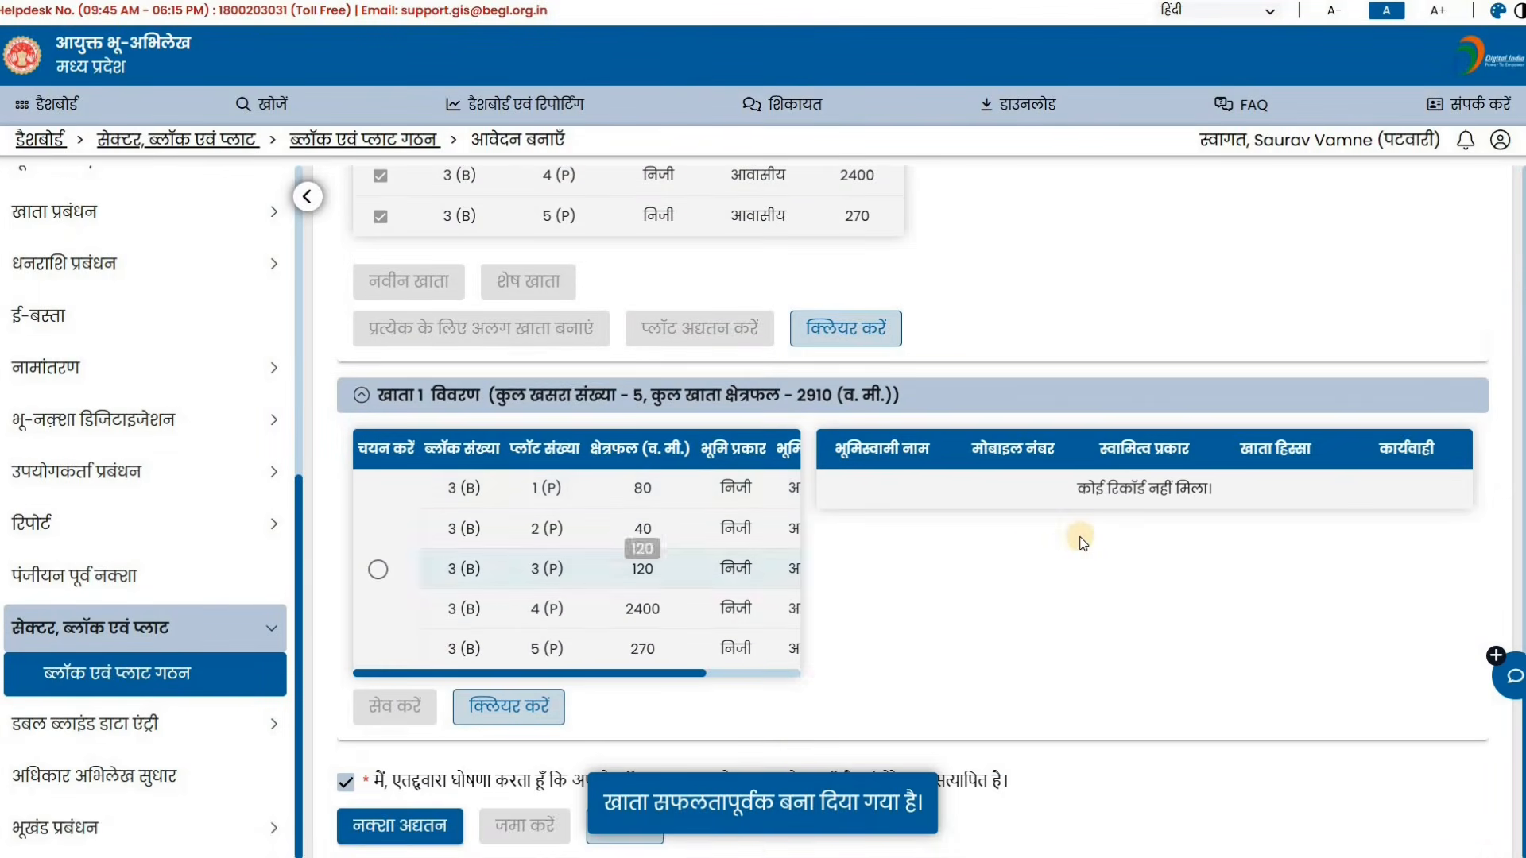
Step: Transfer all landowners from the landowner details to the plot formation section
scroll(1031, 431, up, 3)
scroll(1030, 431, up, 5)
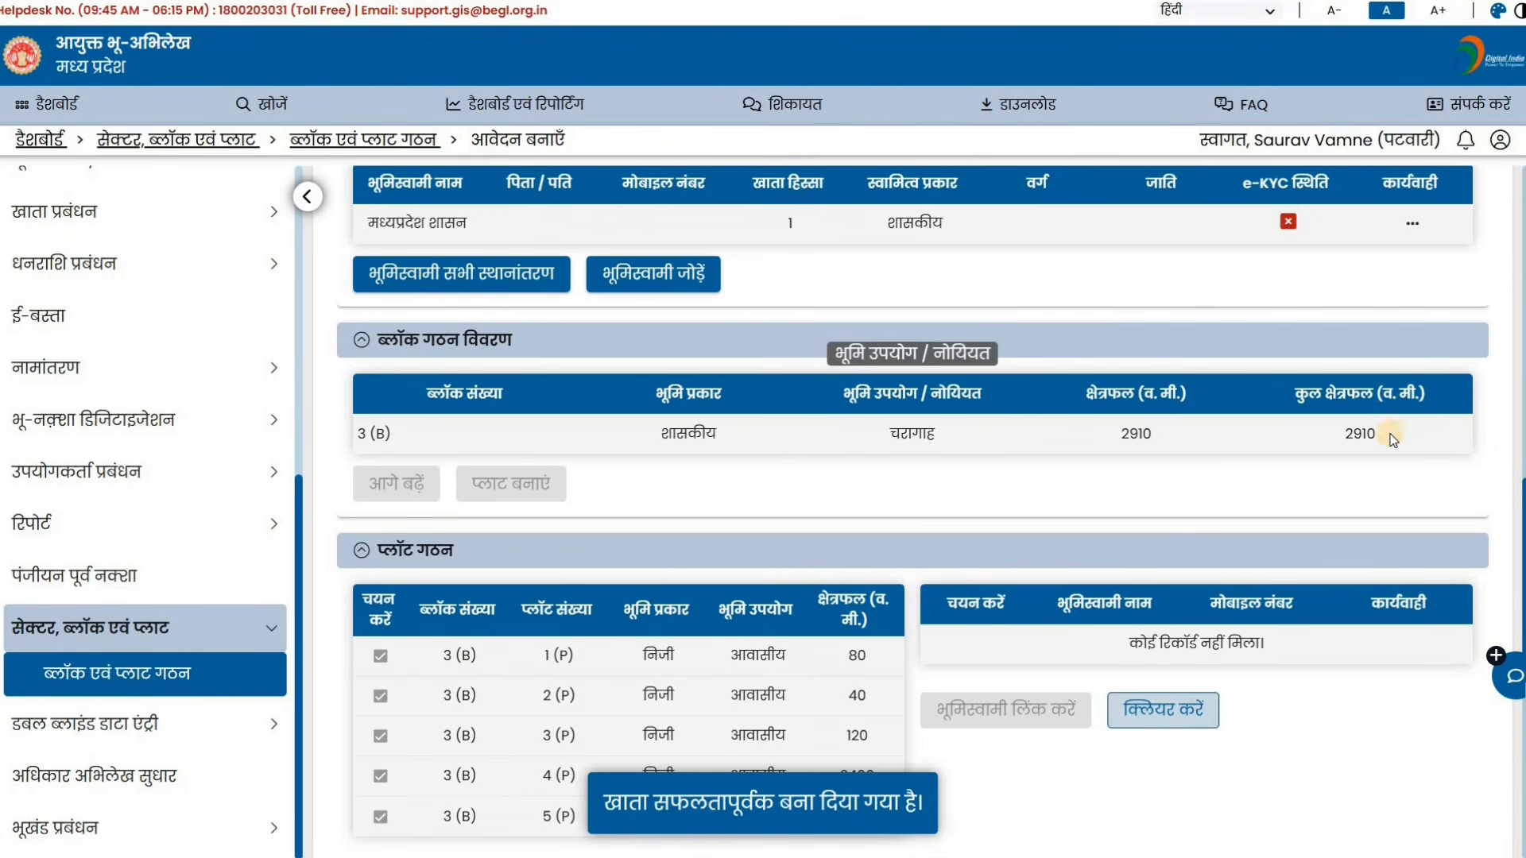
click(457, 273)
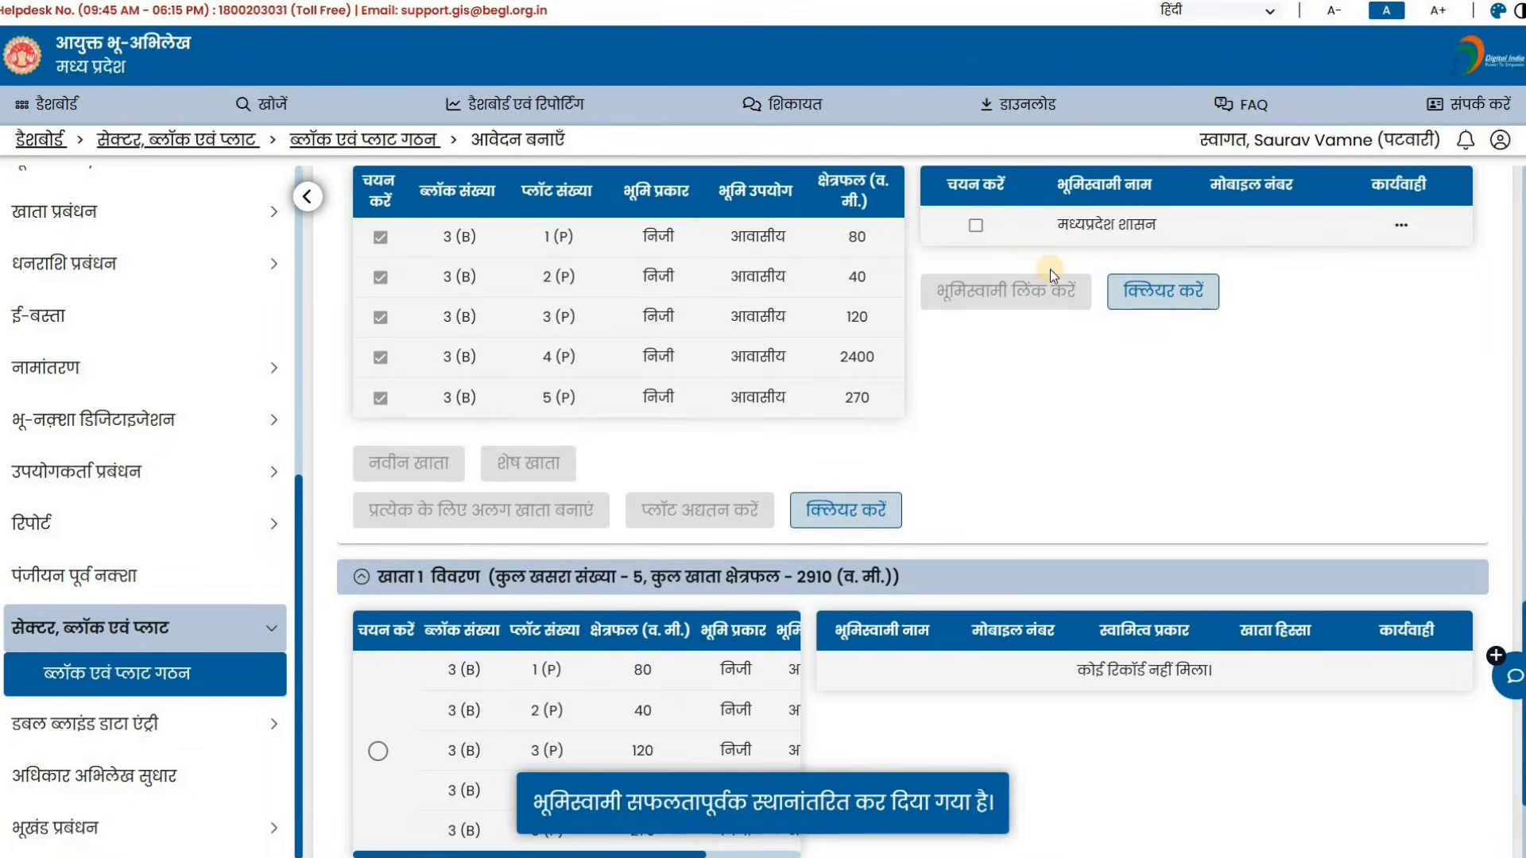
Step: Try to link the transferred landowner मध्यप्रदेश शासन to khata 1
click(976, 226)
scroll(477, 509, down, 3)
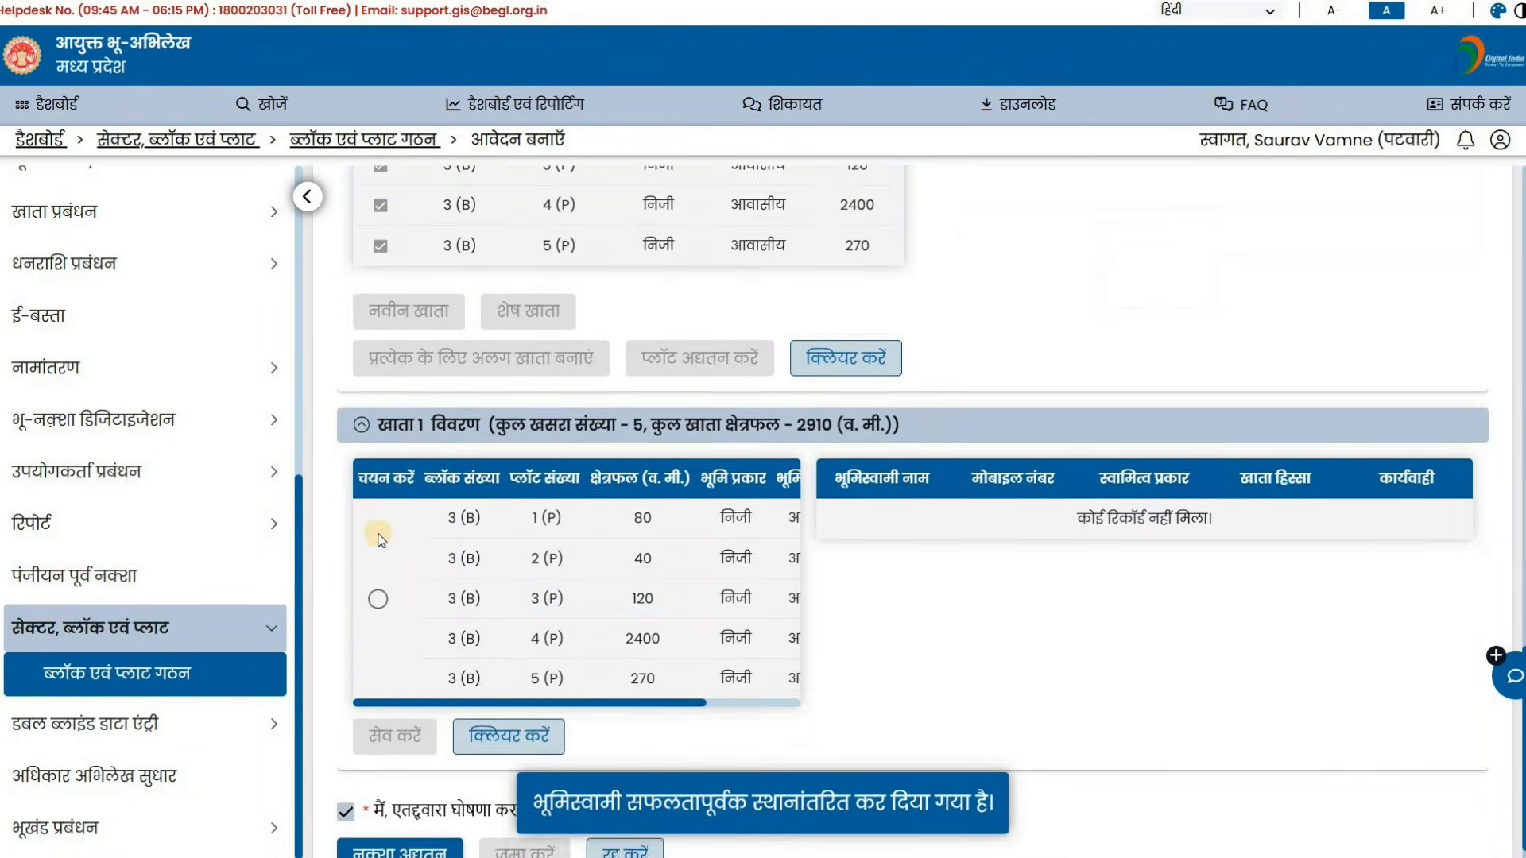
scroll(845, 391, up, 3)
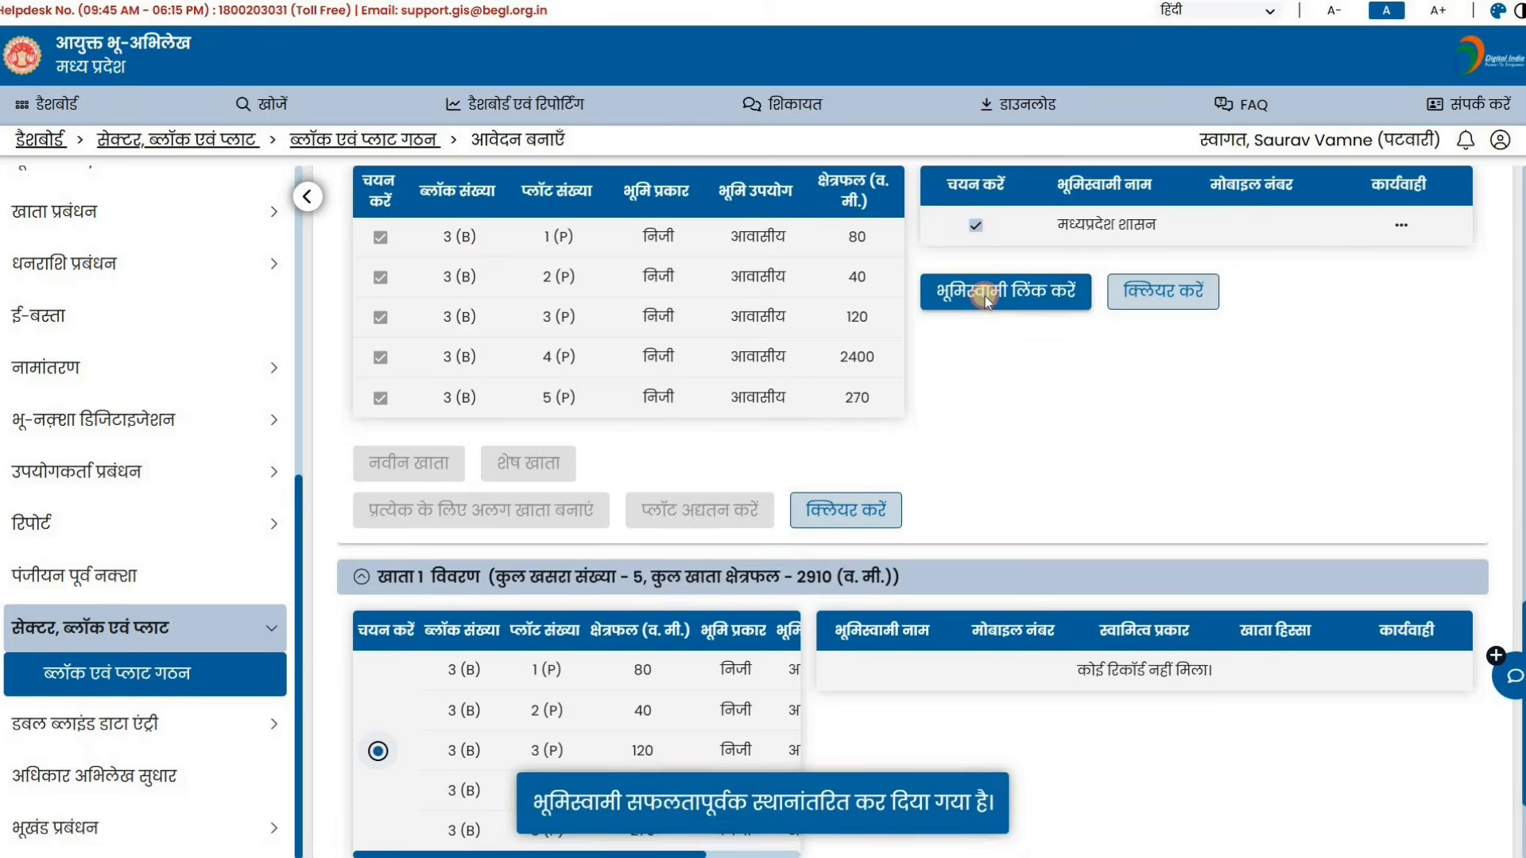
click(984, 295)
scroll(877, 566, down, 2)
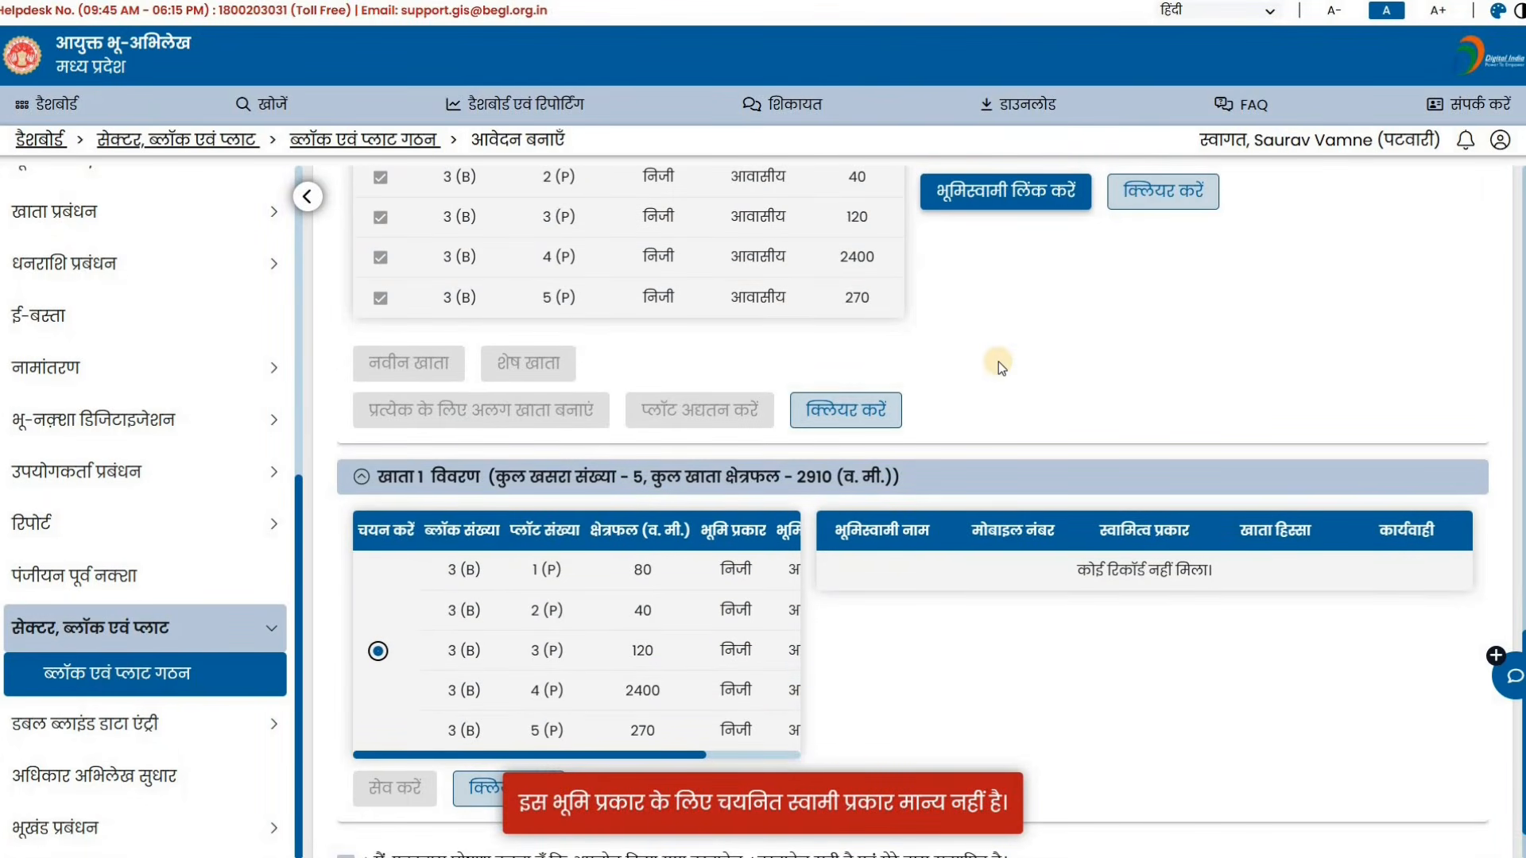
Step: Start adding a new landowner in the application's landowner details
scroll(998, 361, up, 8)
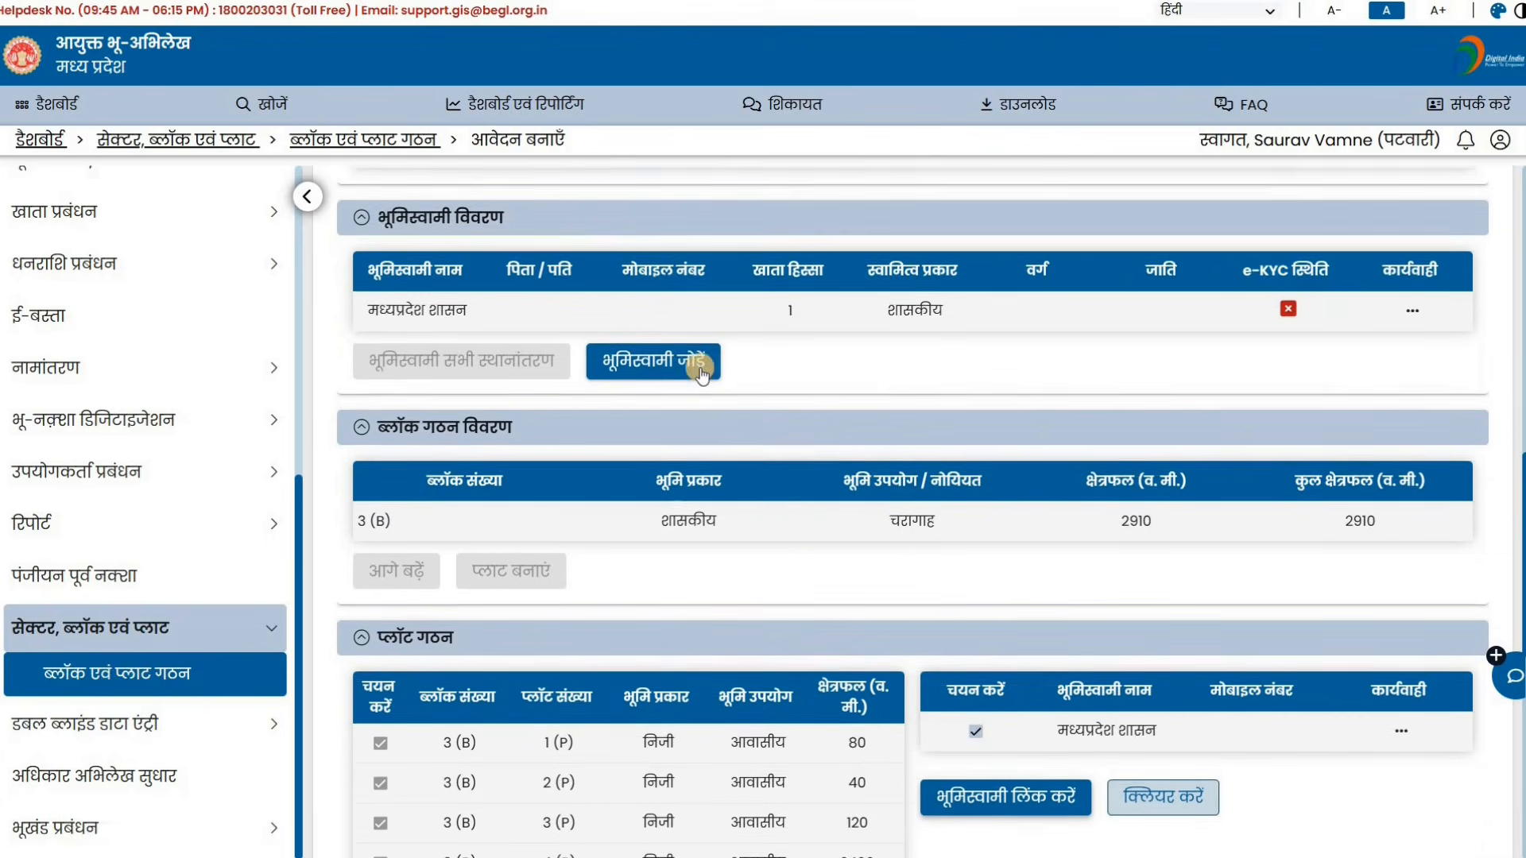
click(700, 367)
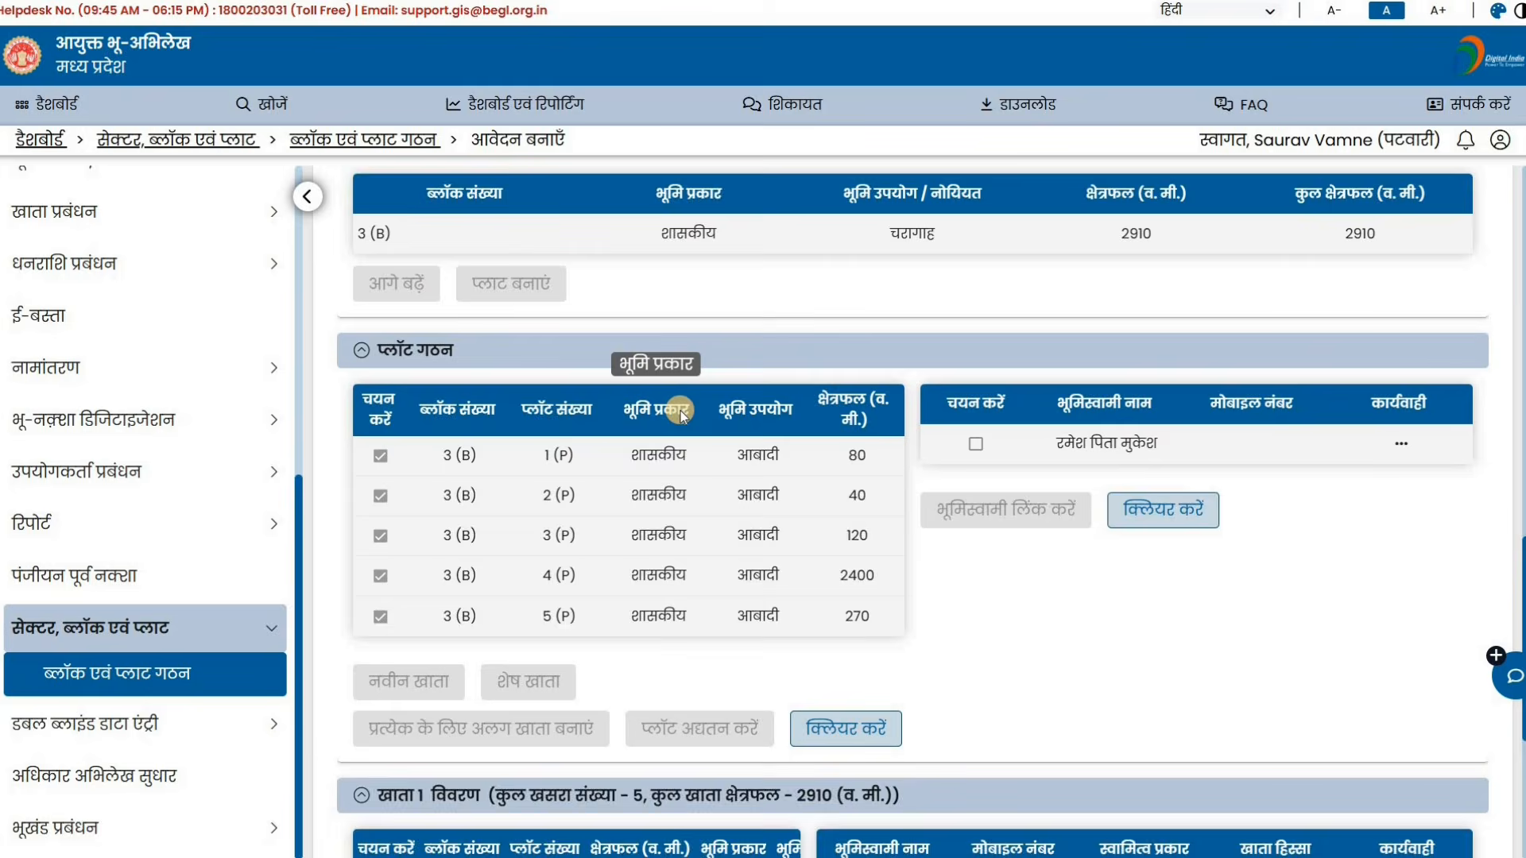
Step: Review the block and plot formation application, from the parcel search and landowner details through the plot list to khata 1's details
scroll(681, 410, up, 1)
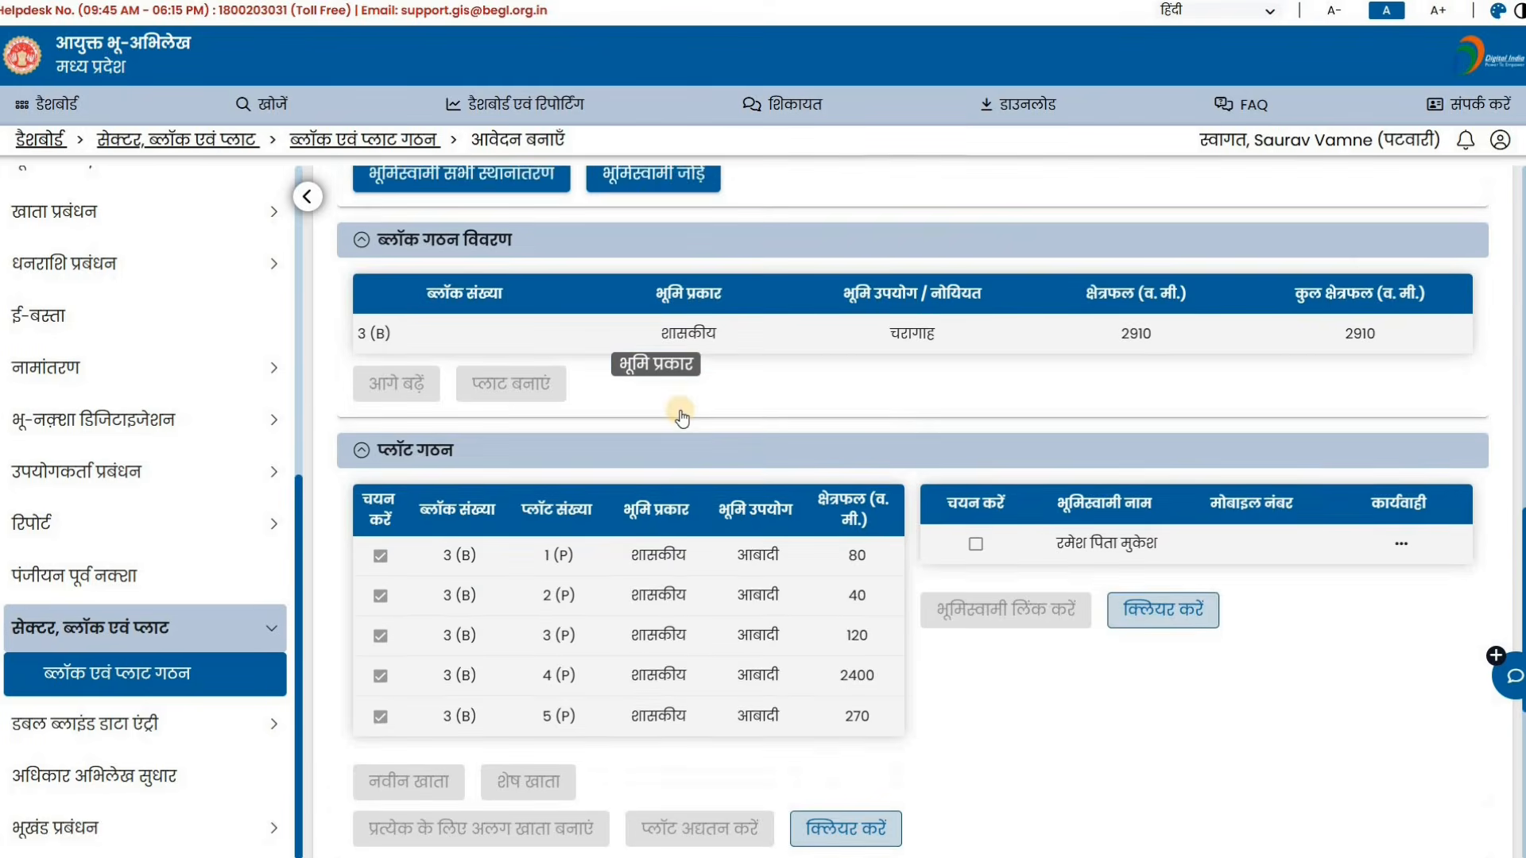
scroll(682, 418, up, 11)
scroll(831, 513, down, 2)
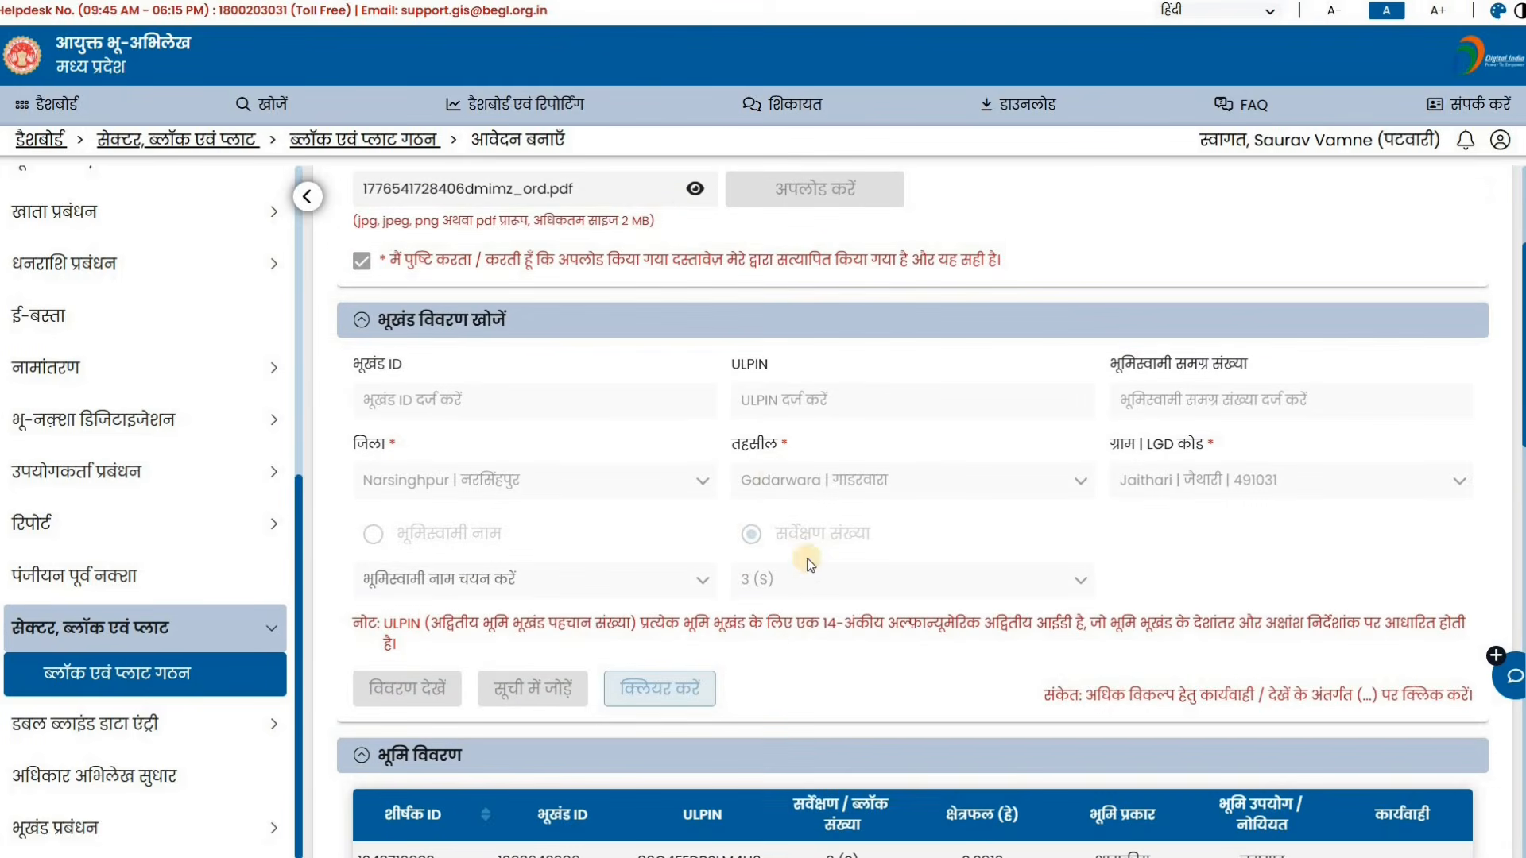
scroll(764, 394, down, 4)
scroll(761, 394, down, 2)
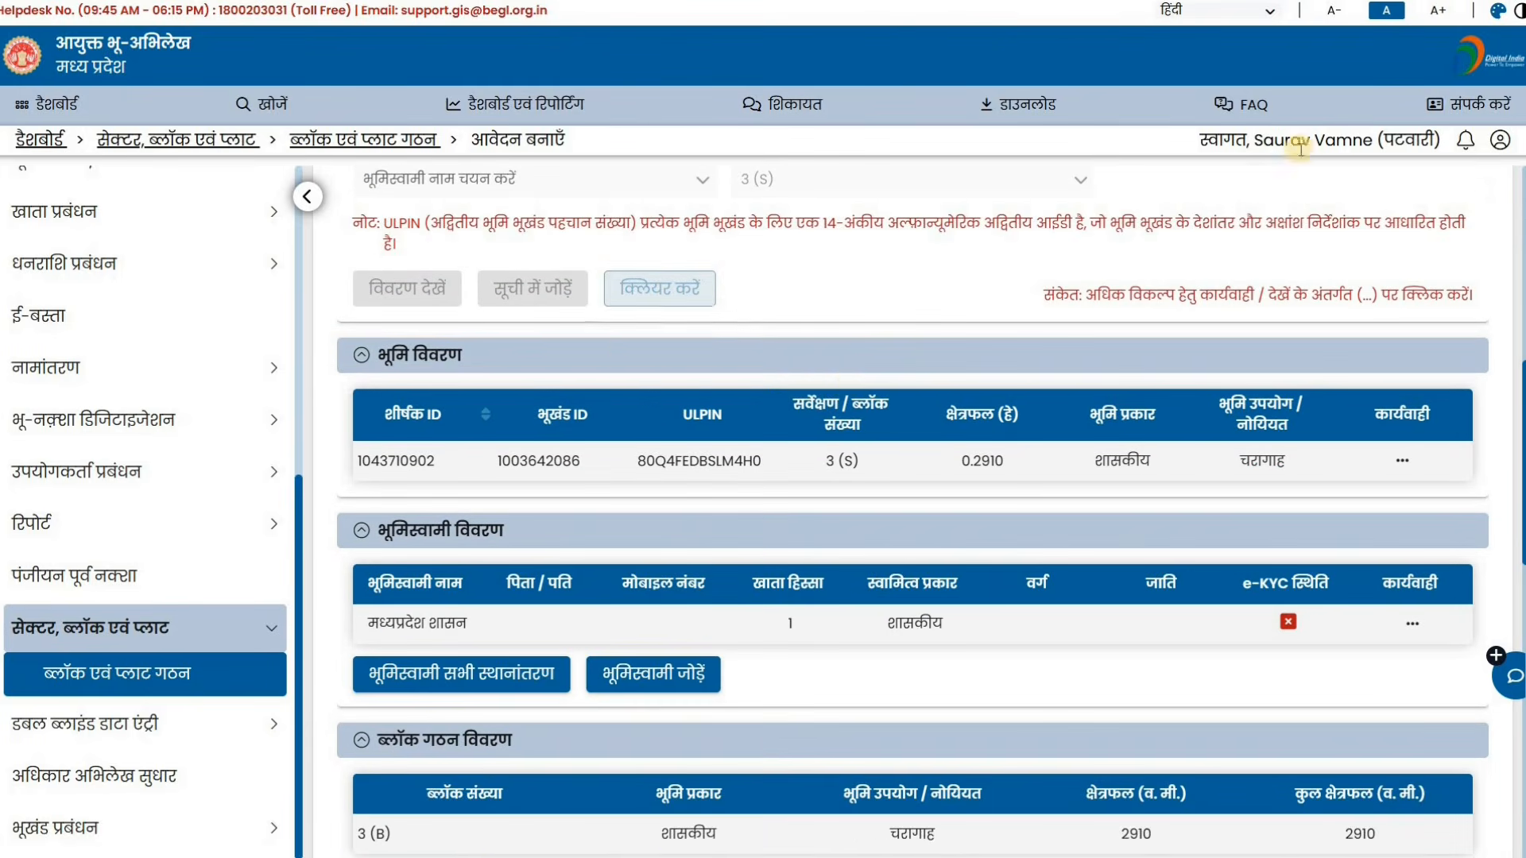
scroll(794, 398, down, 1)
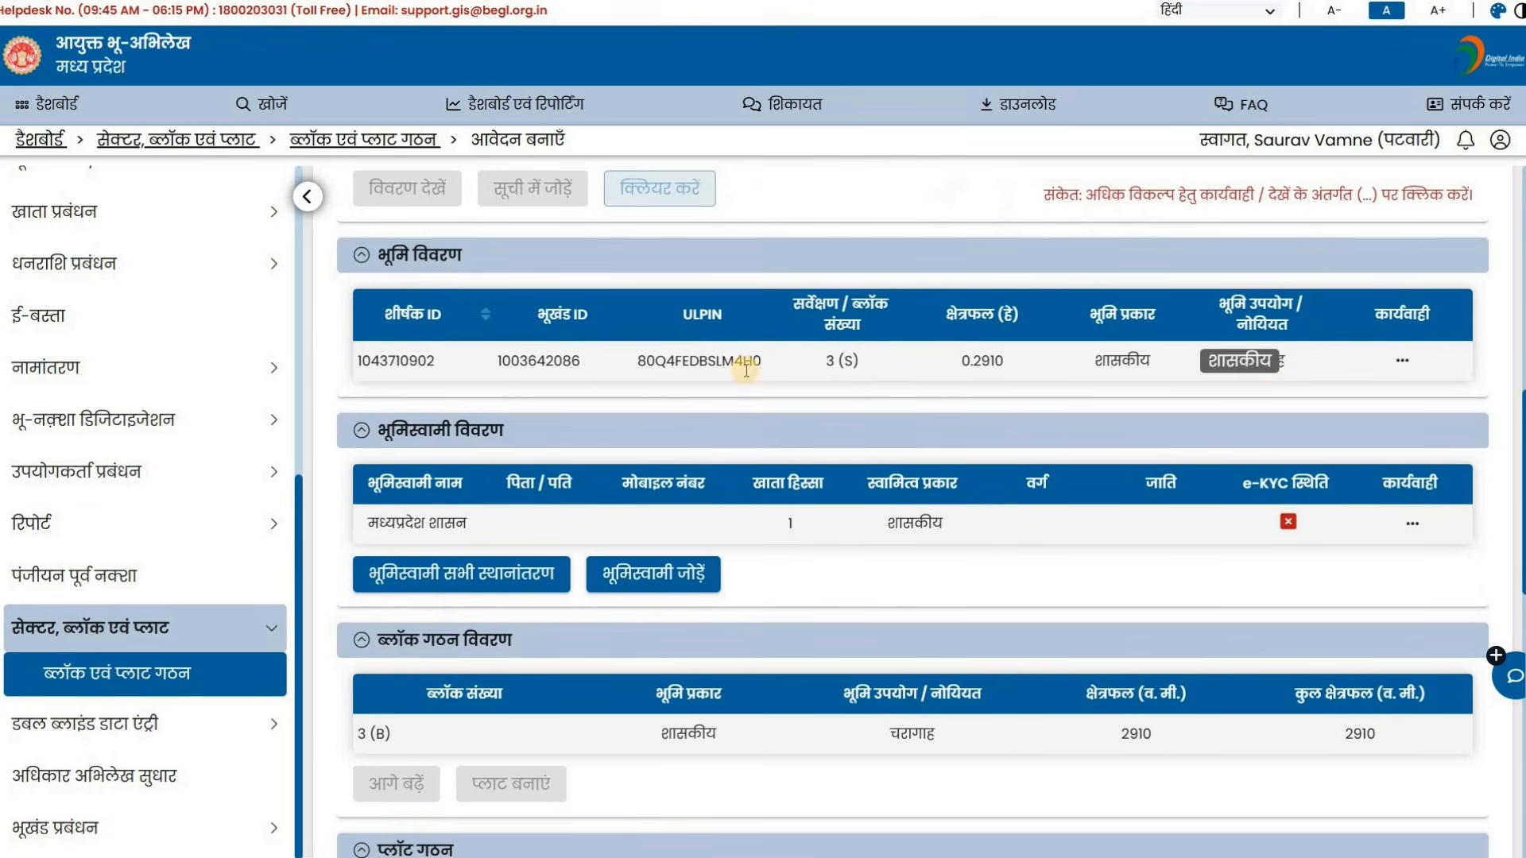
scroll(746, 370, down, 2)
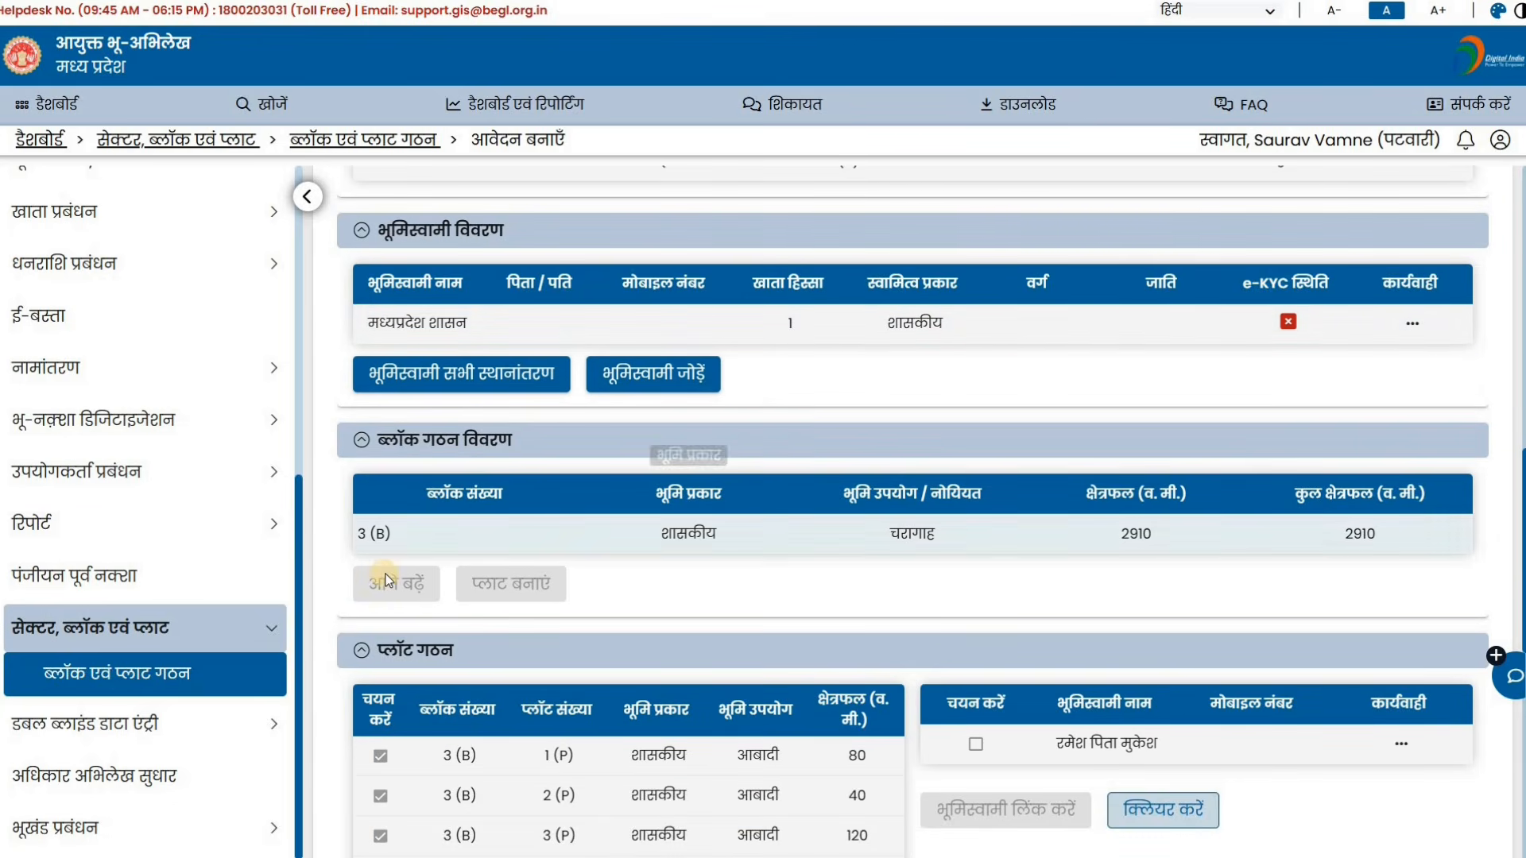
scroll(485, 518, down, 1)
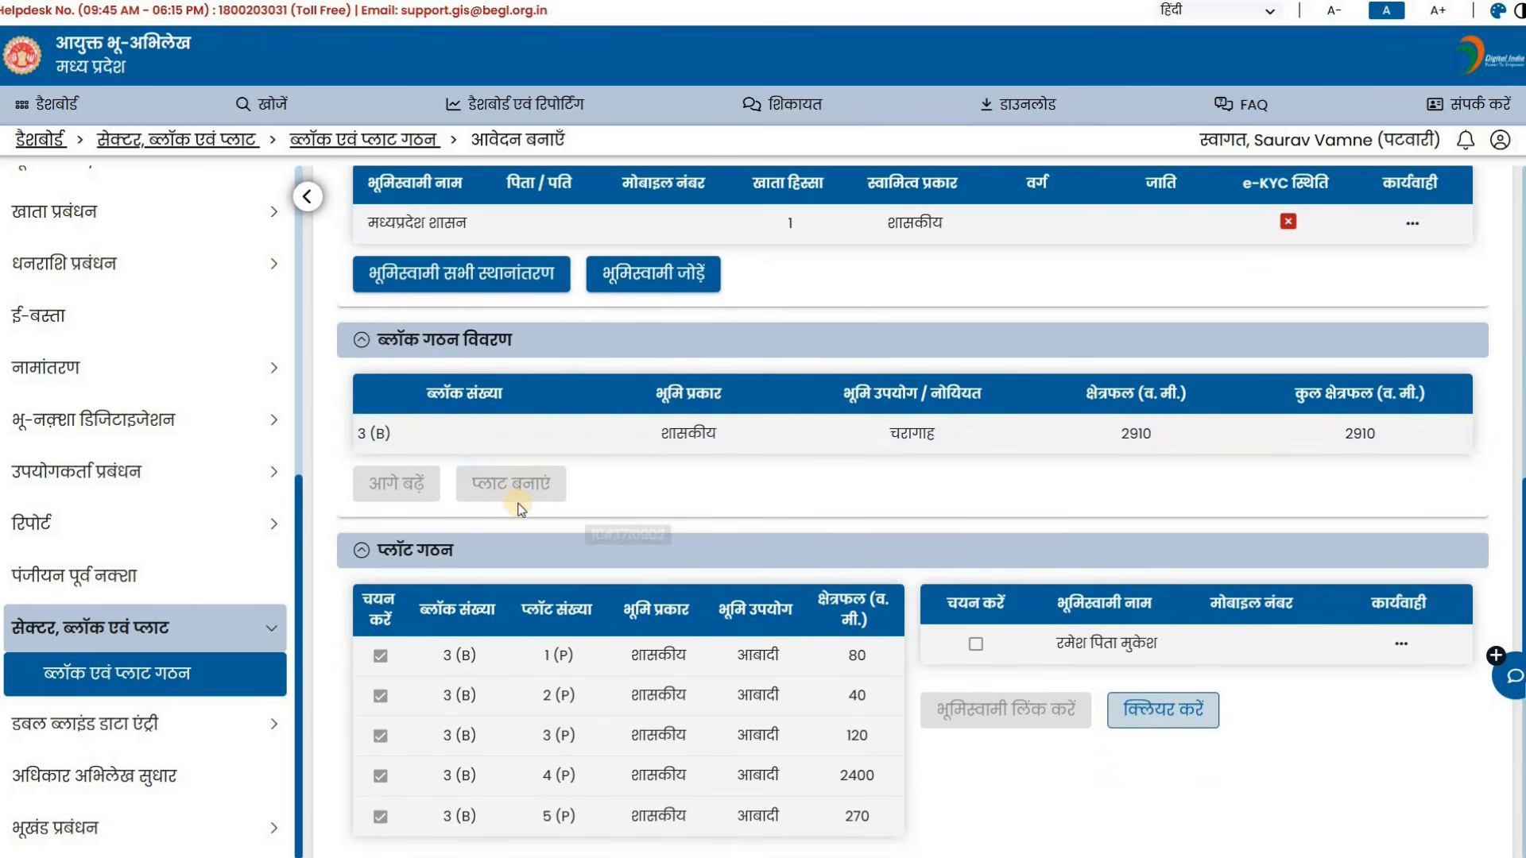
scroll(485, 575, down, 2)
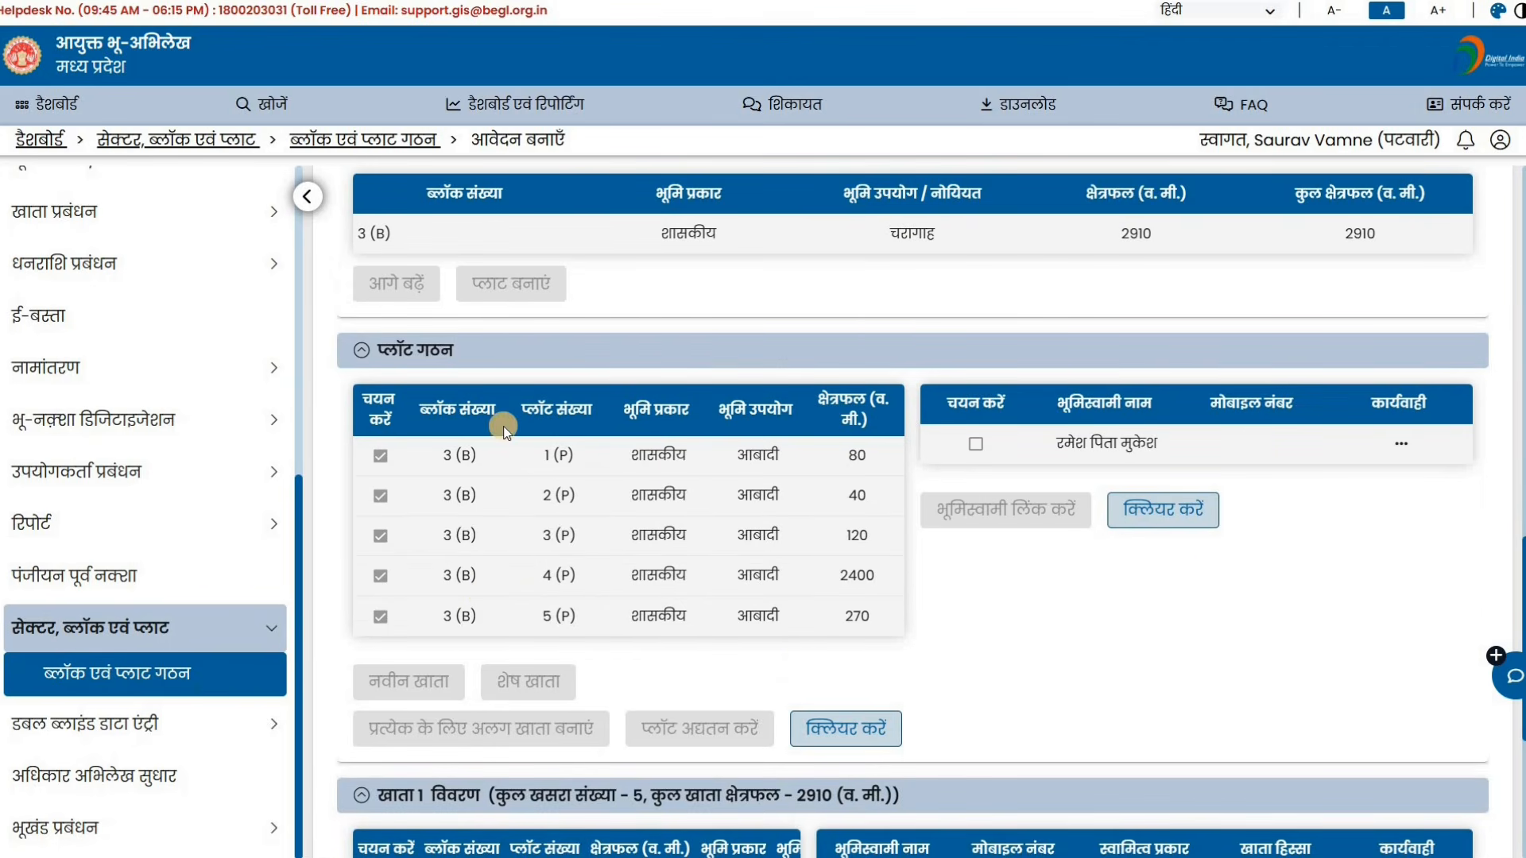
scroll(477, 509, down, 4)
scroll(1053, 507, up, 4)
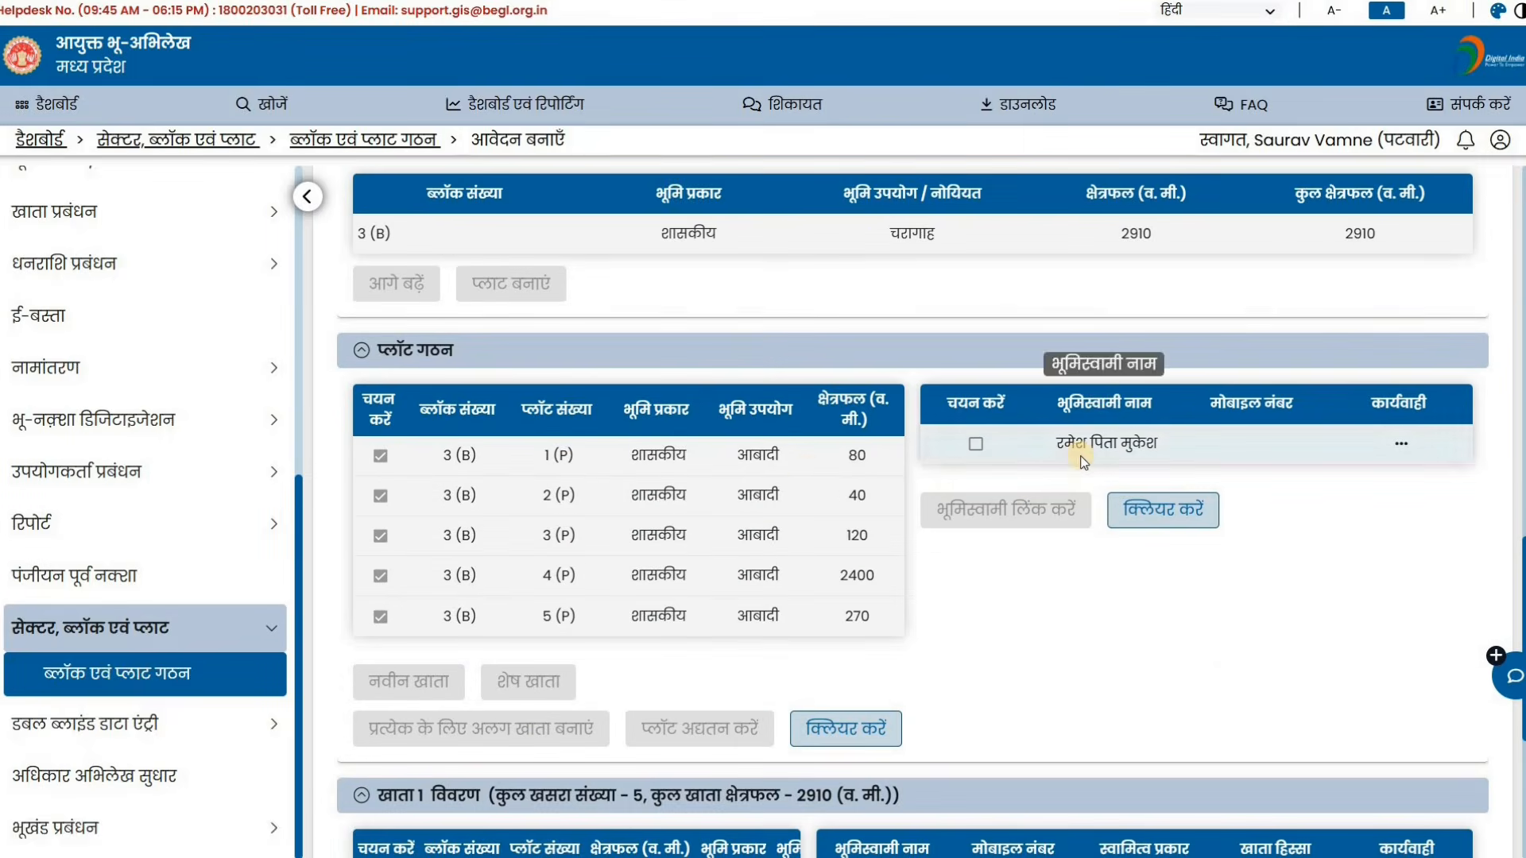
scroll(803, 463, down, 5)
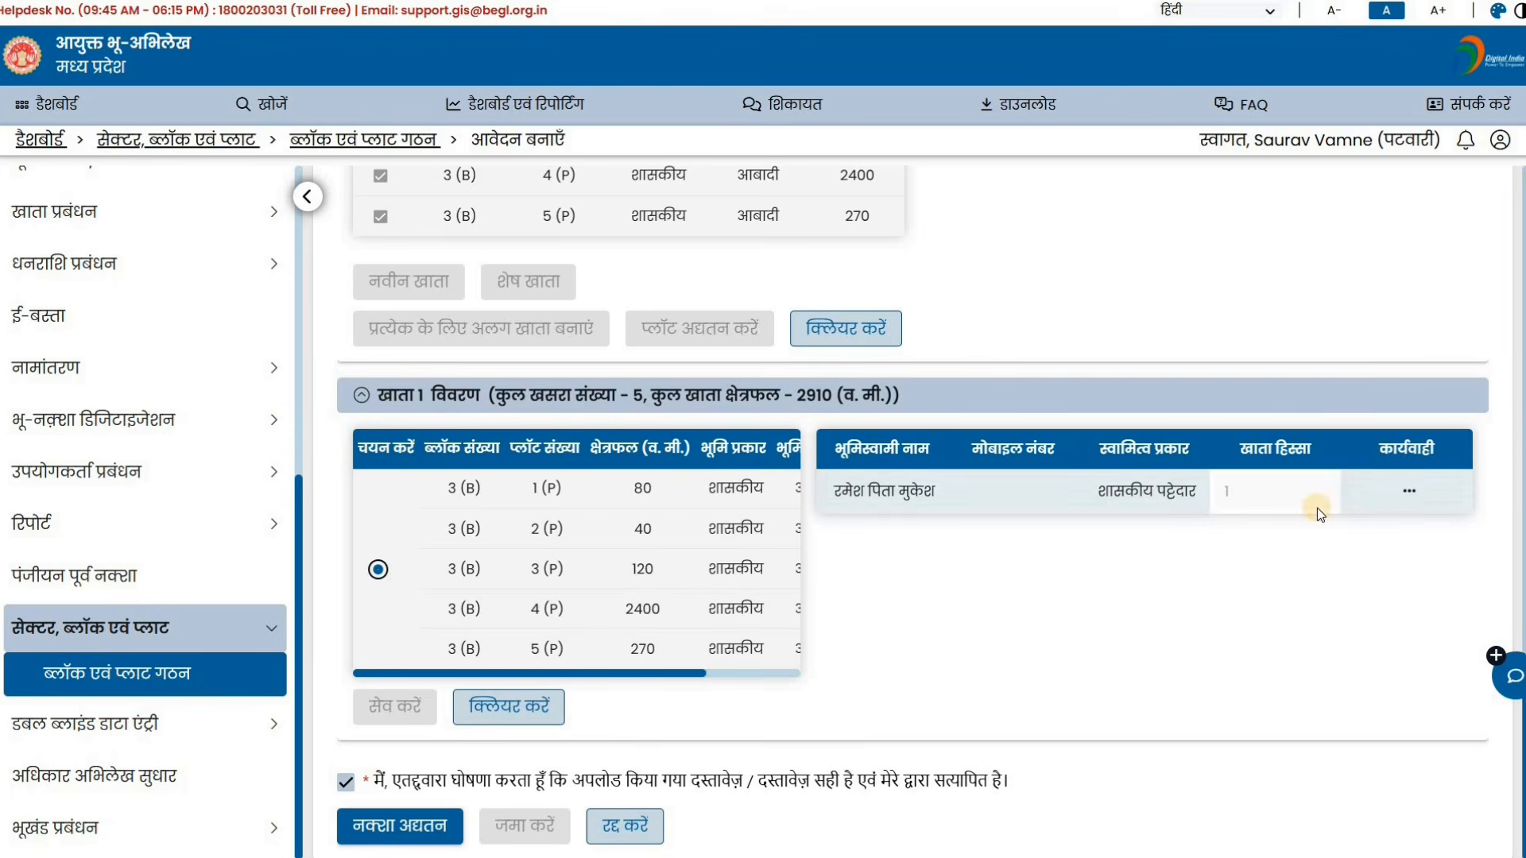
Step: Check the map type options offered for the map update (नक्शा अद्यतन) and cancel without choosing one
click(373, 829)
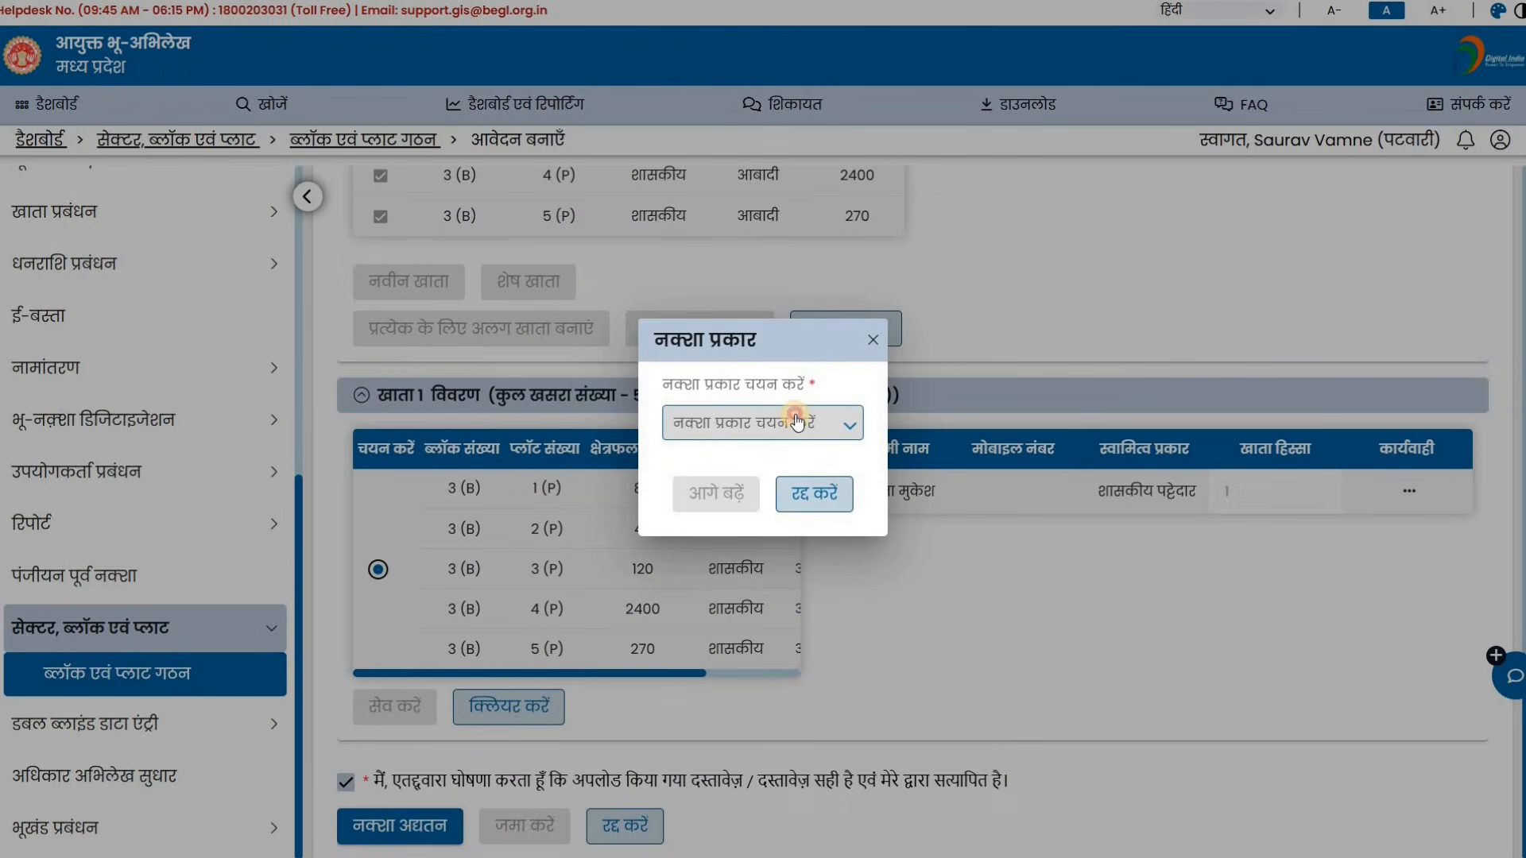
click(797, 422)
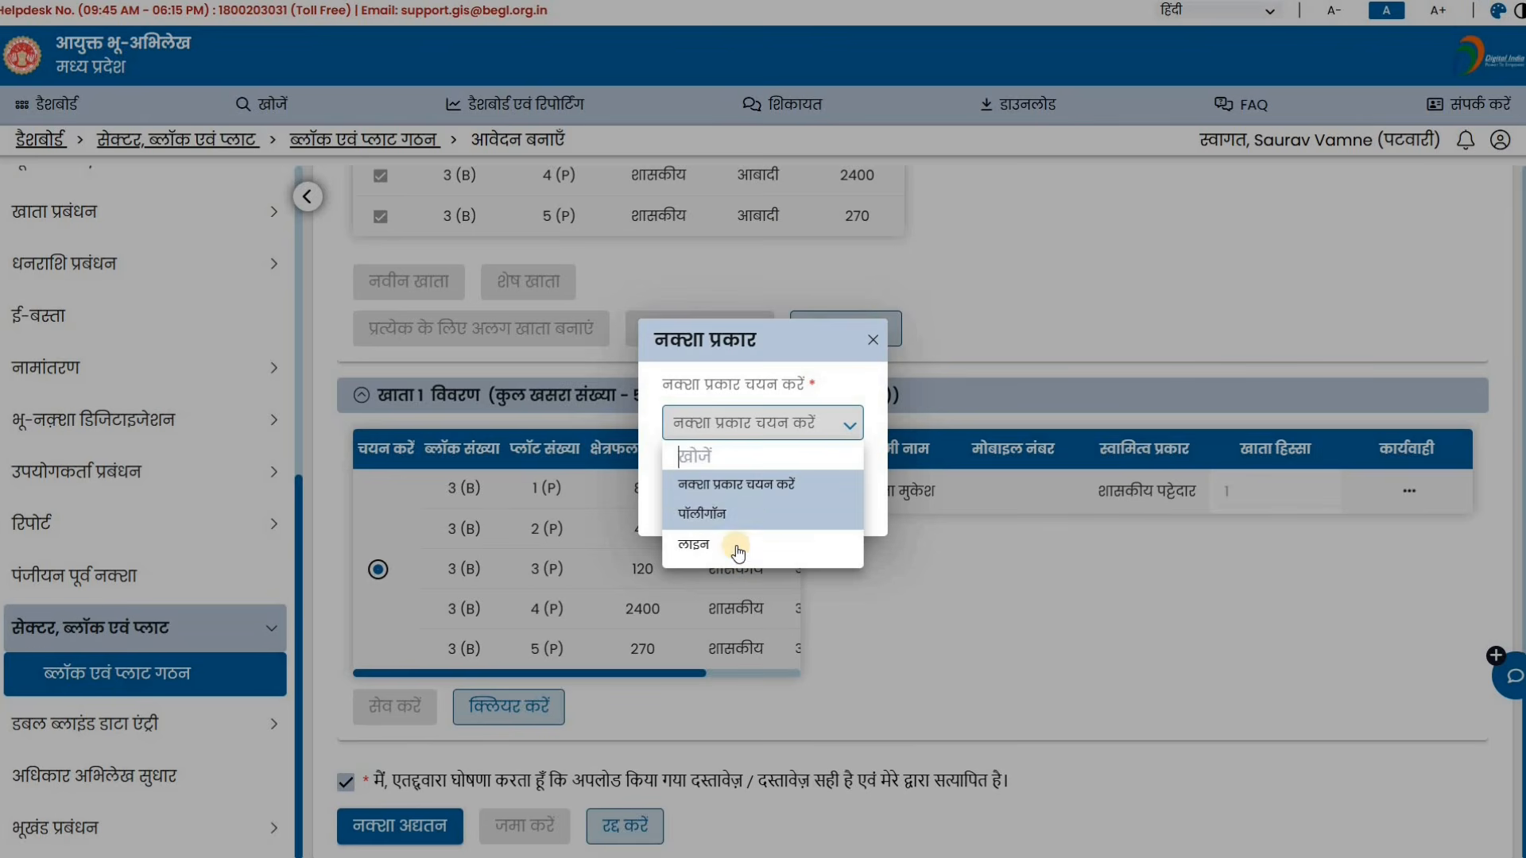
click(897, 482)
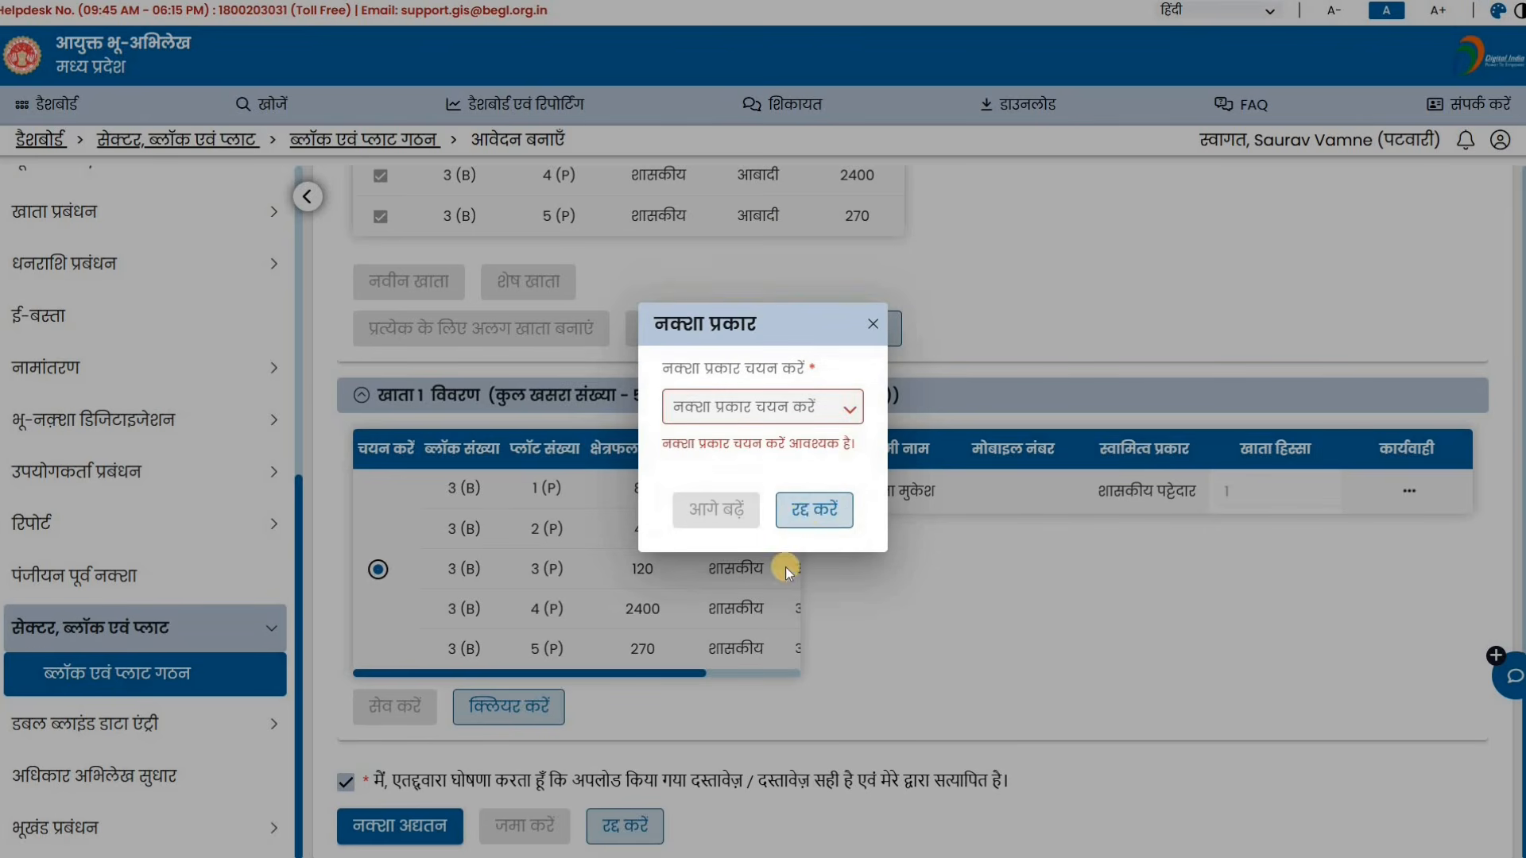
click(804, 516)
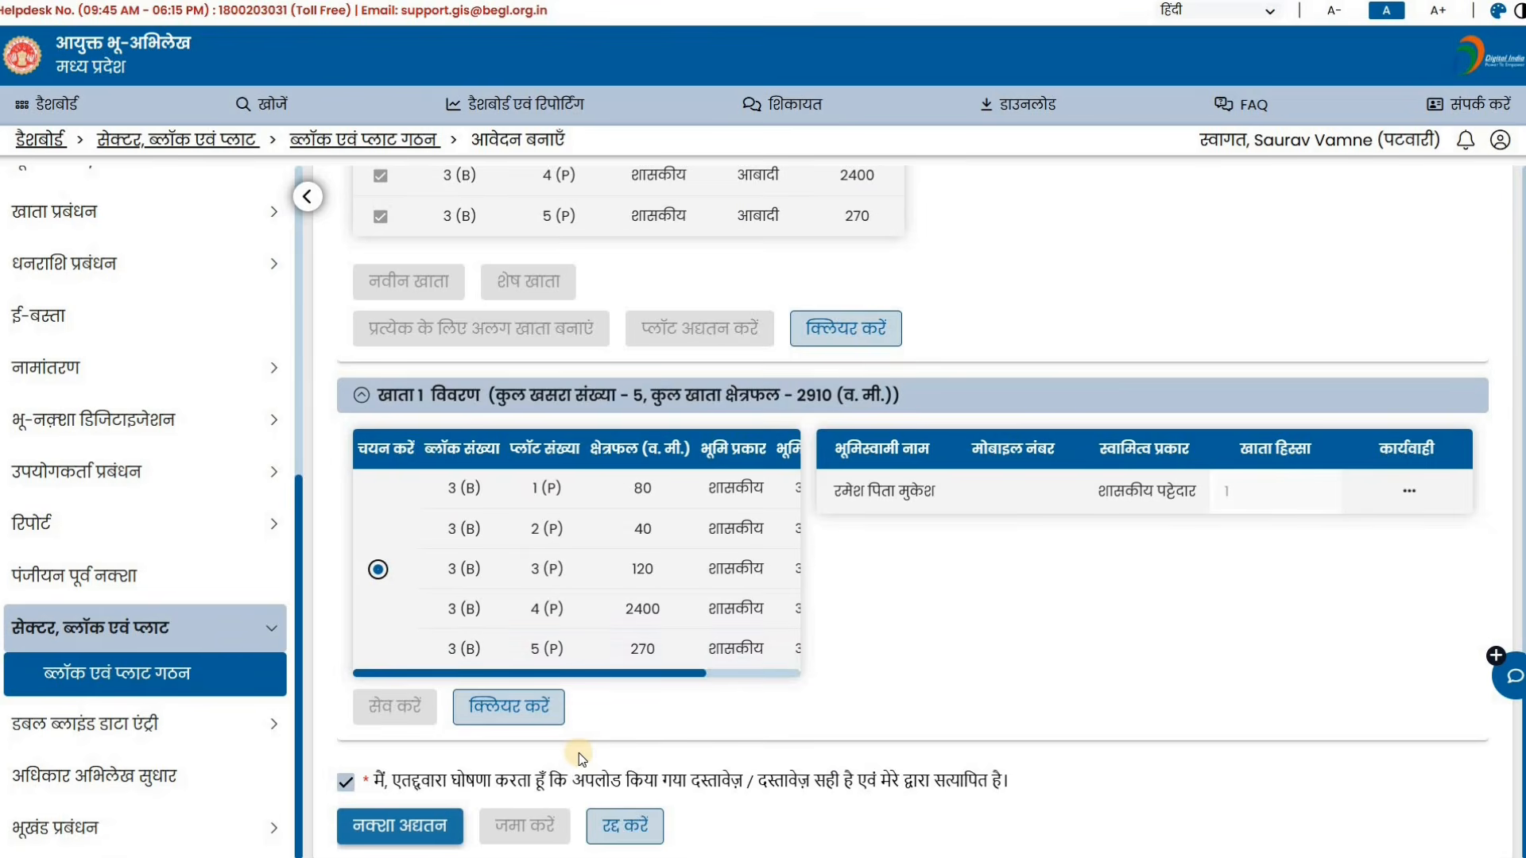
Step: Start a new application in the block and plot formation module (ब्लॉक एवं प्लाट गठन), dismissing its introductory instructions
scroll(579, 752, up, 5)
scroll(583, 749, up, 8)
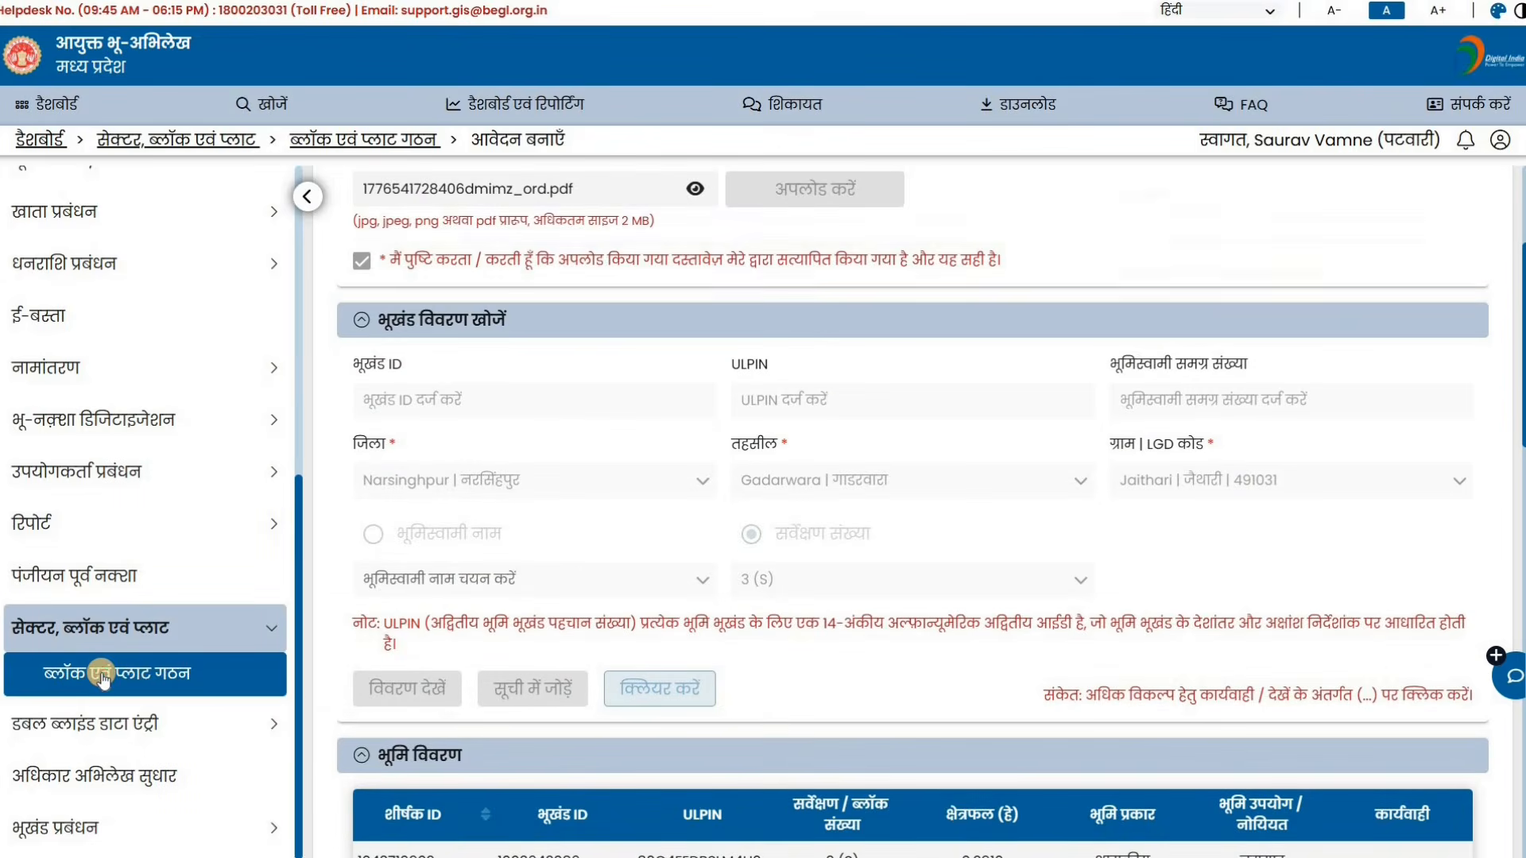
click(102, 677)
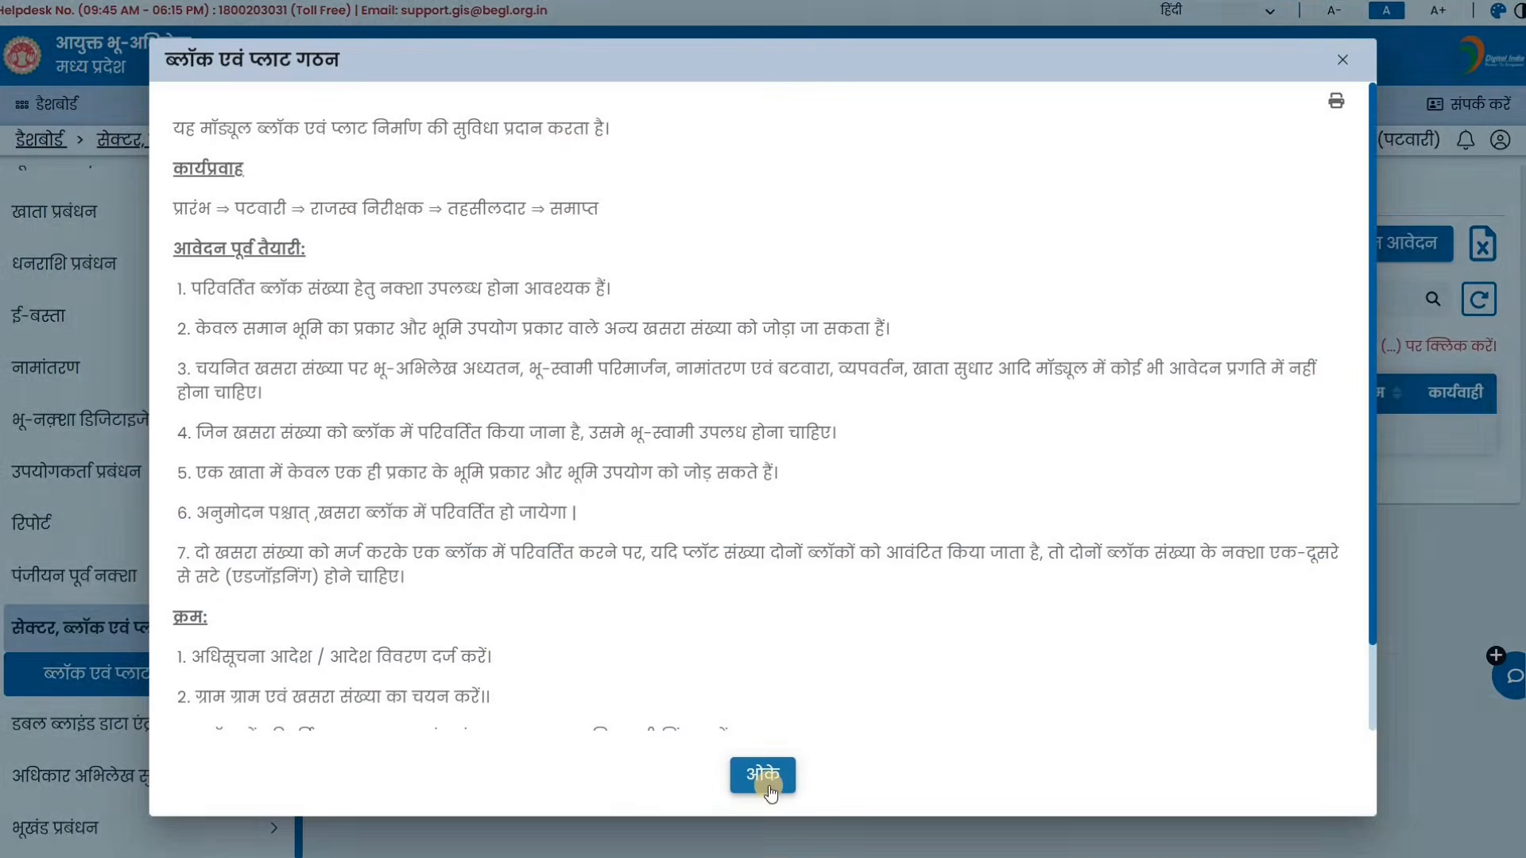
key(Return)
click(1383, 242)
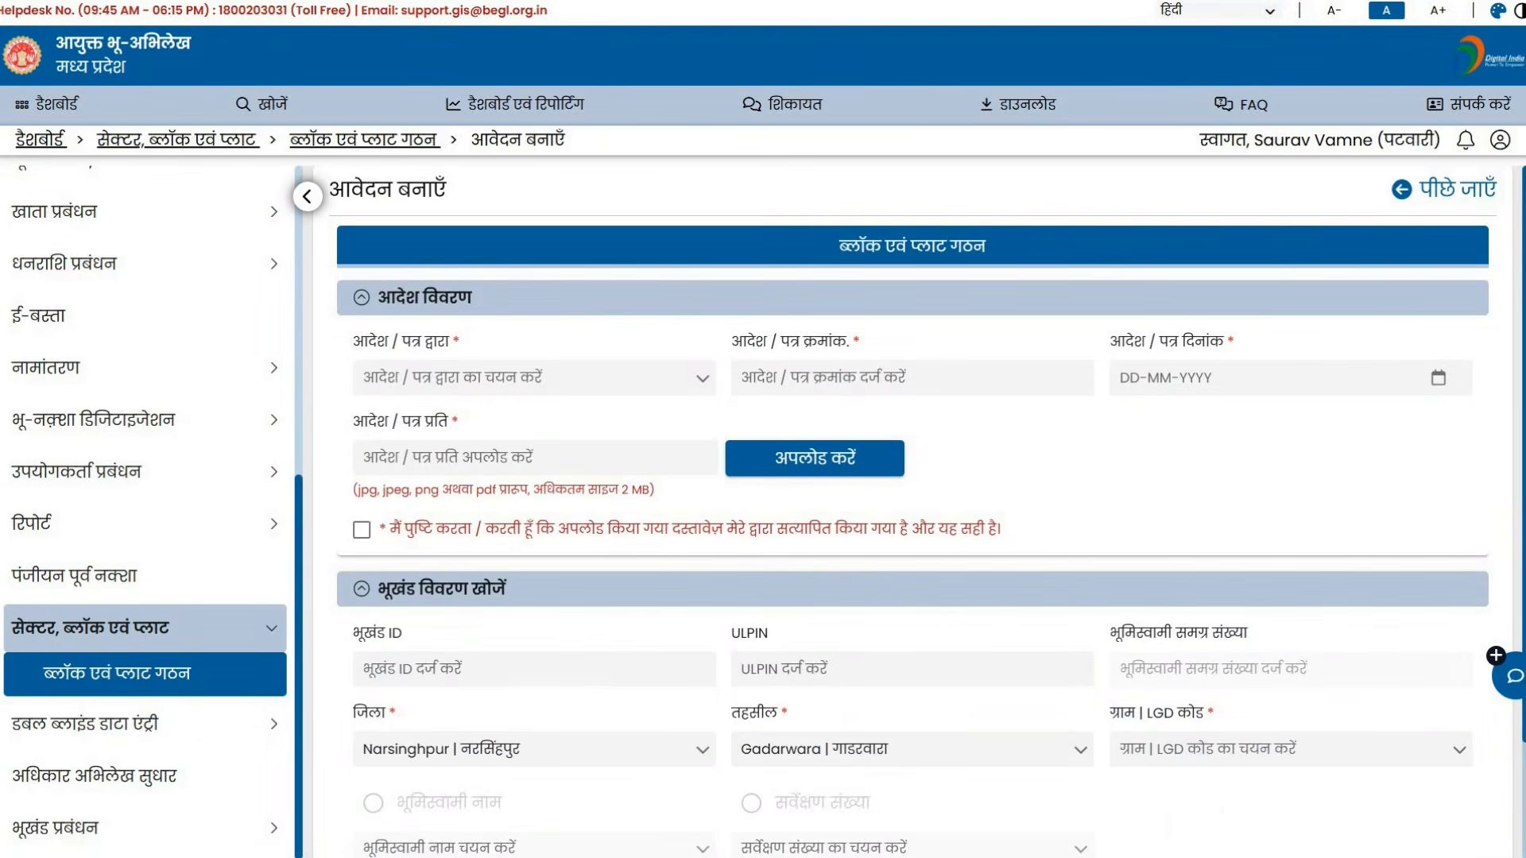
Step: Select the village Jaithari | 491031, choose to search by survey number, and browse its survey numbers
click(1194, 753)
click(1198, 648)
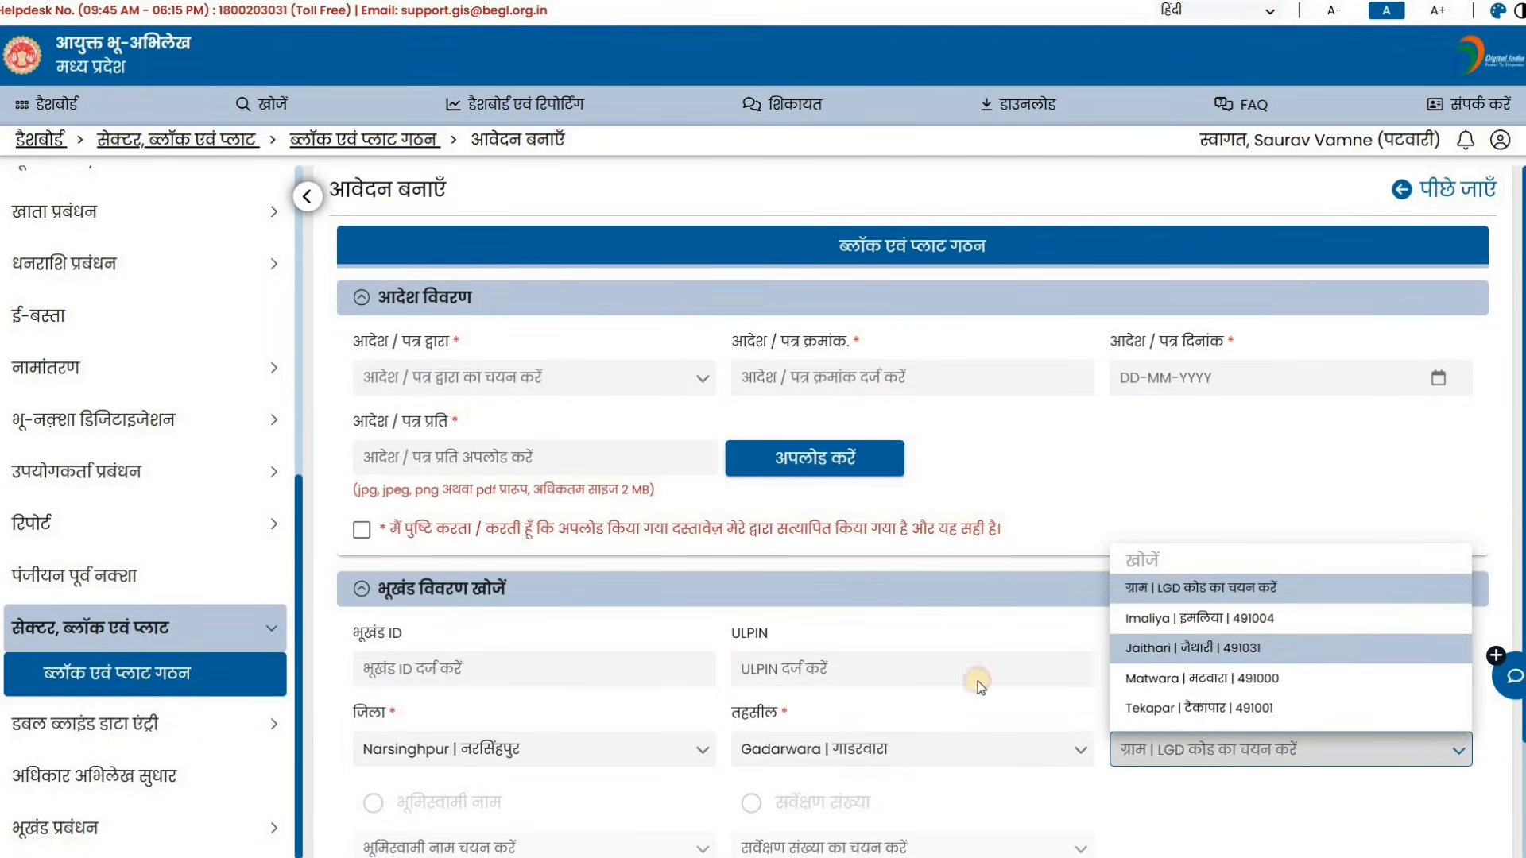
scroll(896, 677, down, 2)
click(751, 663)
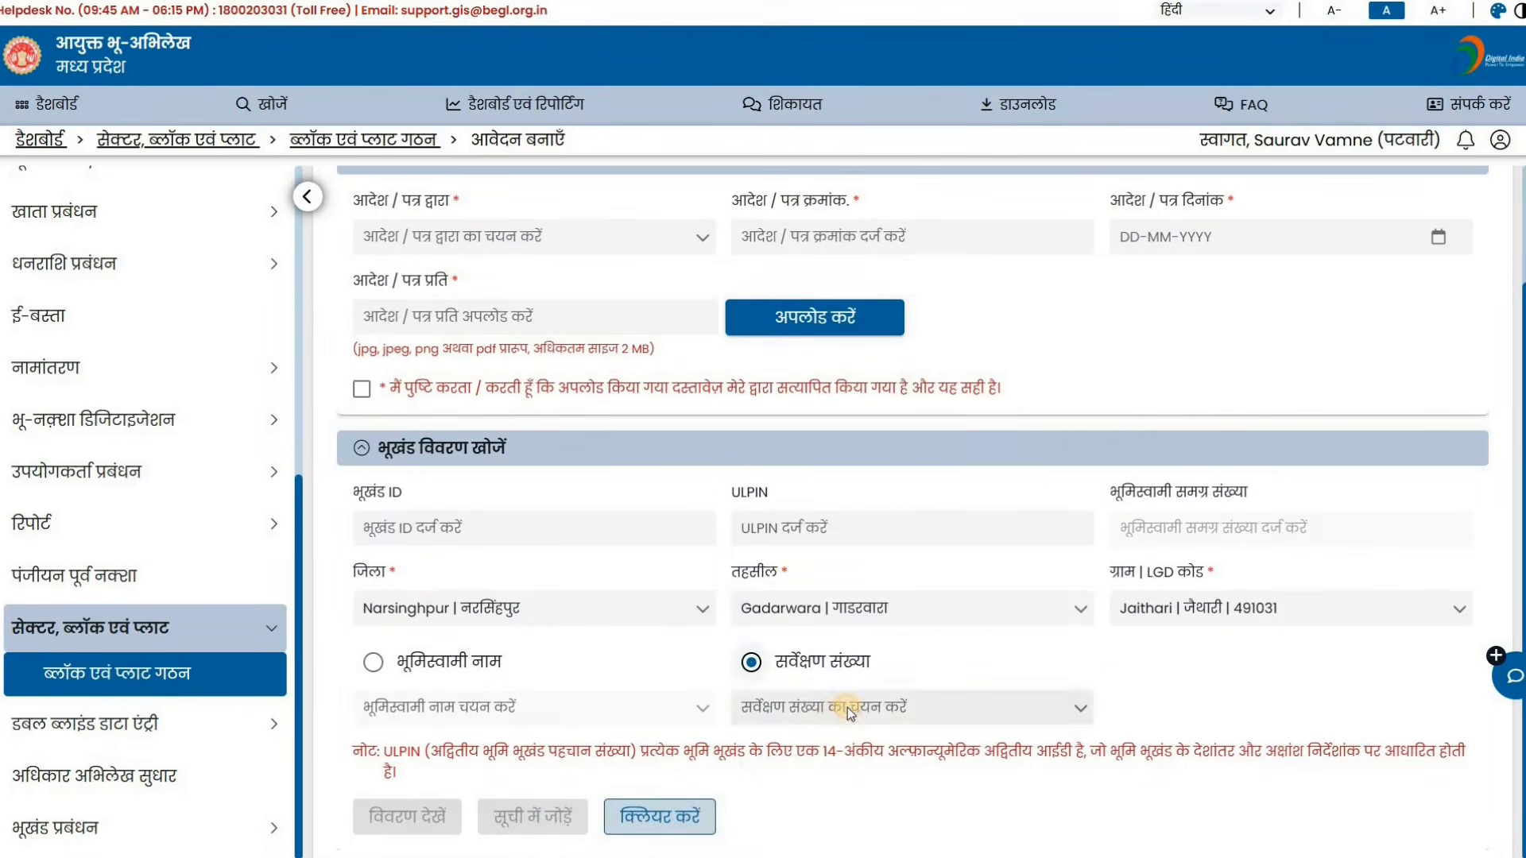
click(847, 707)
scroll(880, 534, down, 3)
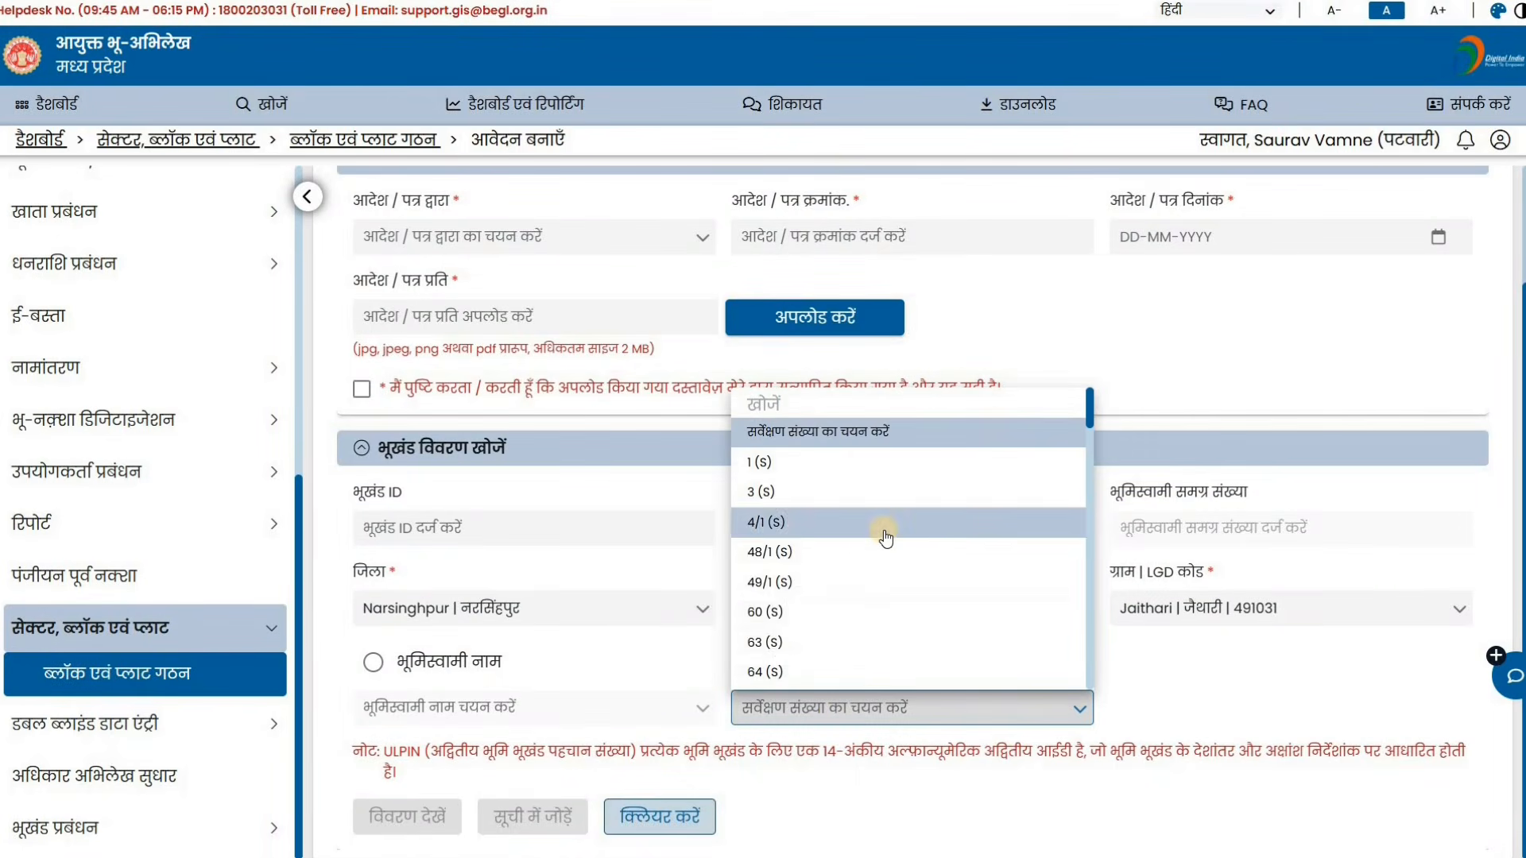
scroll(884, 539, down, 10)
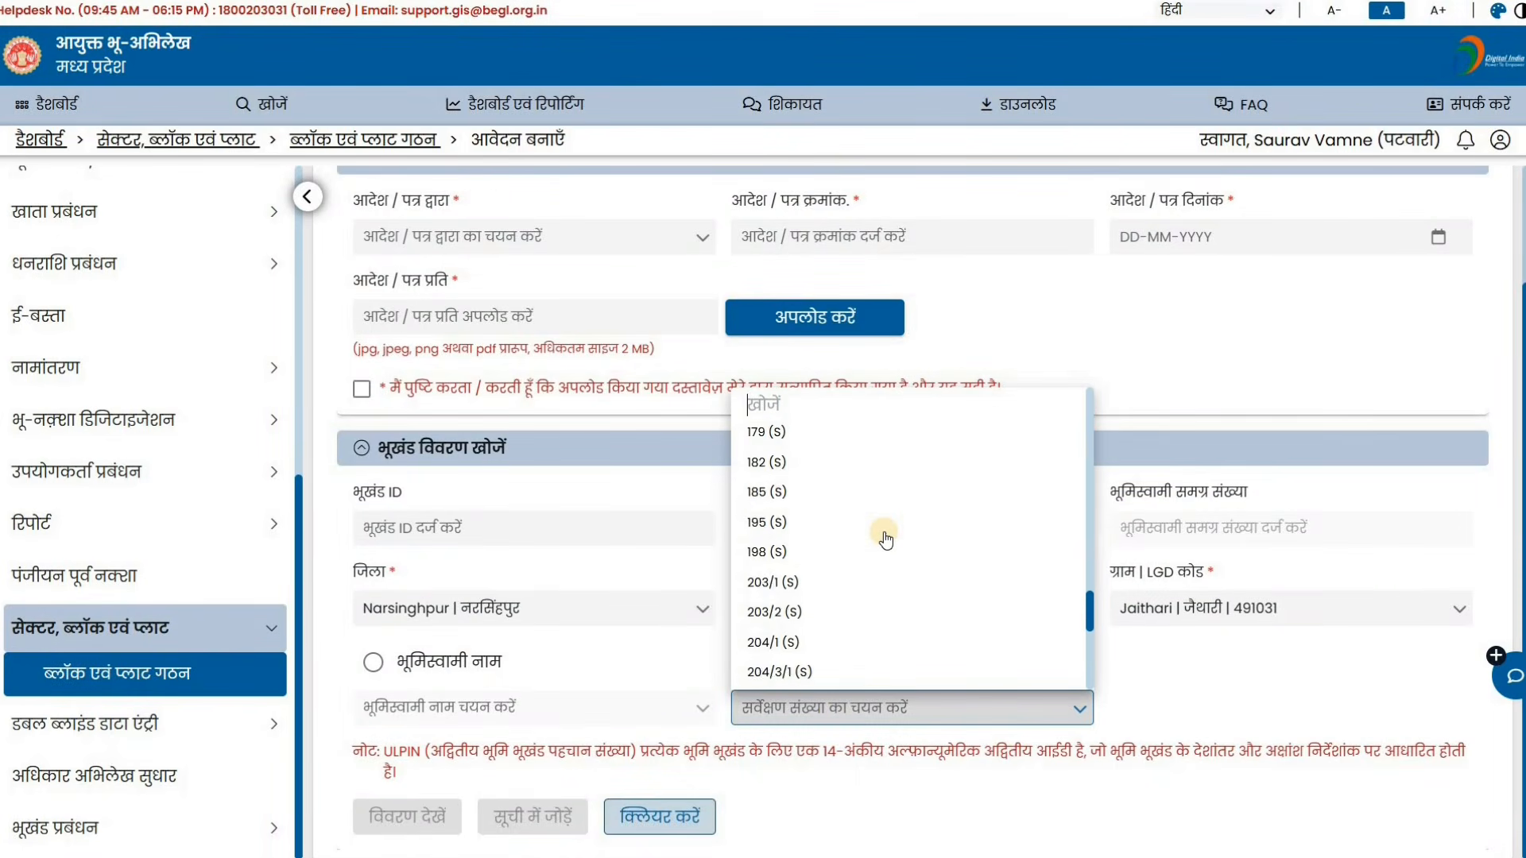
scroll(881, 534, down, 2)
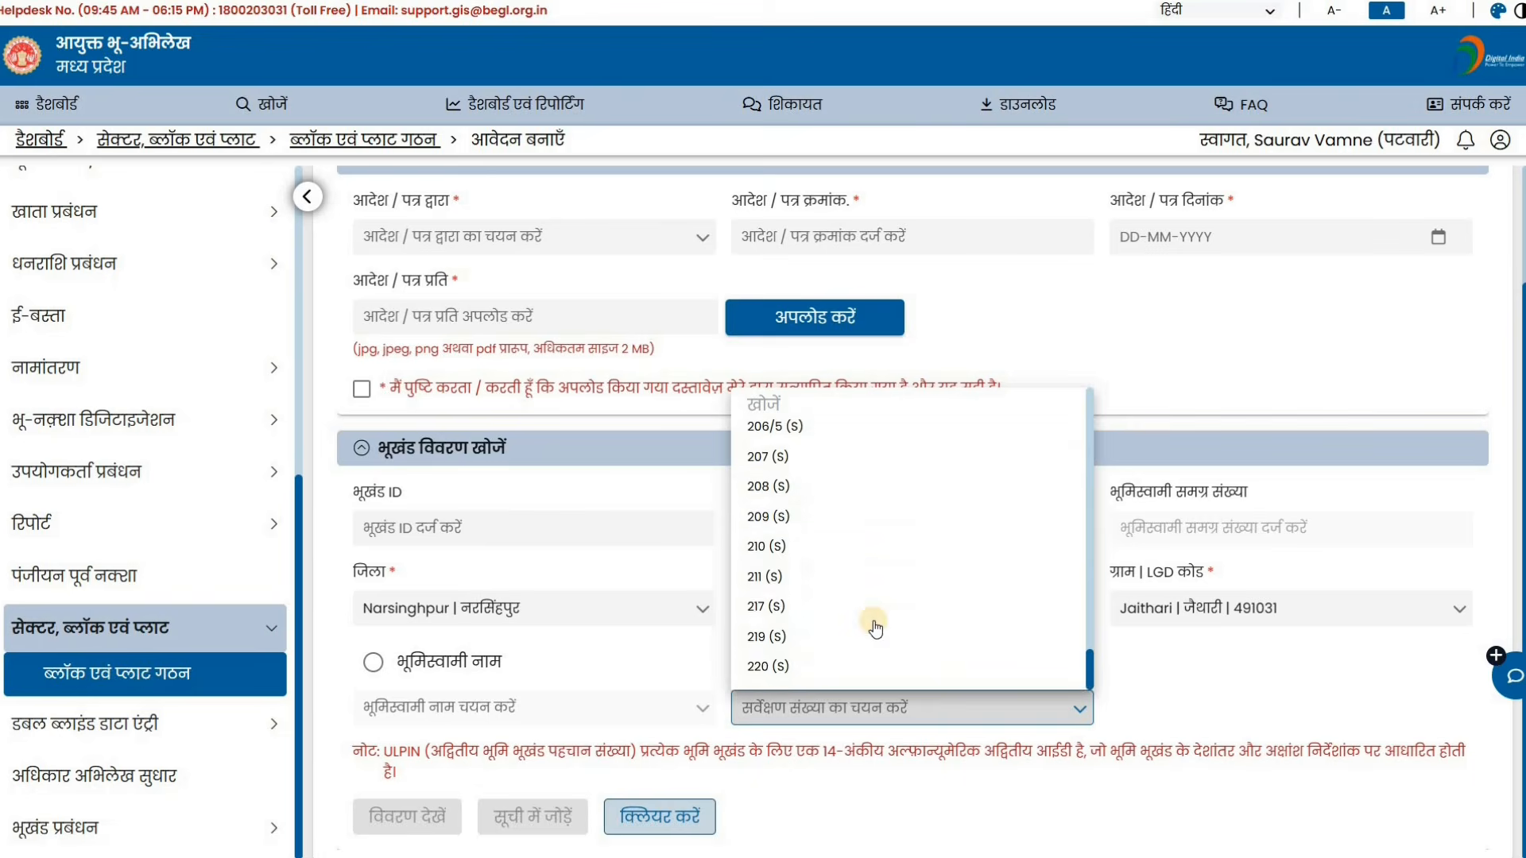
scroll(875, 628, up, 8)
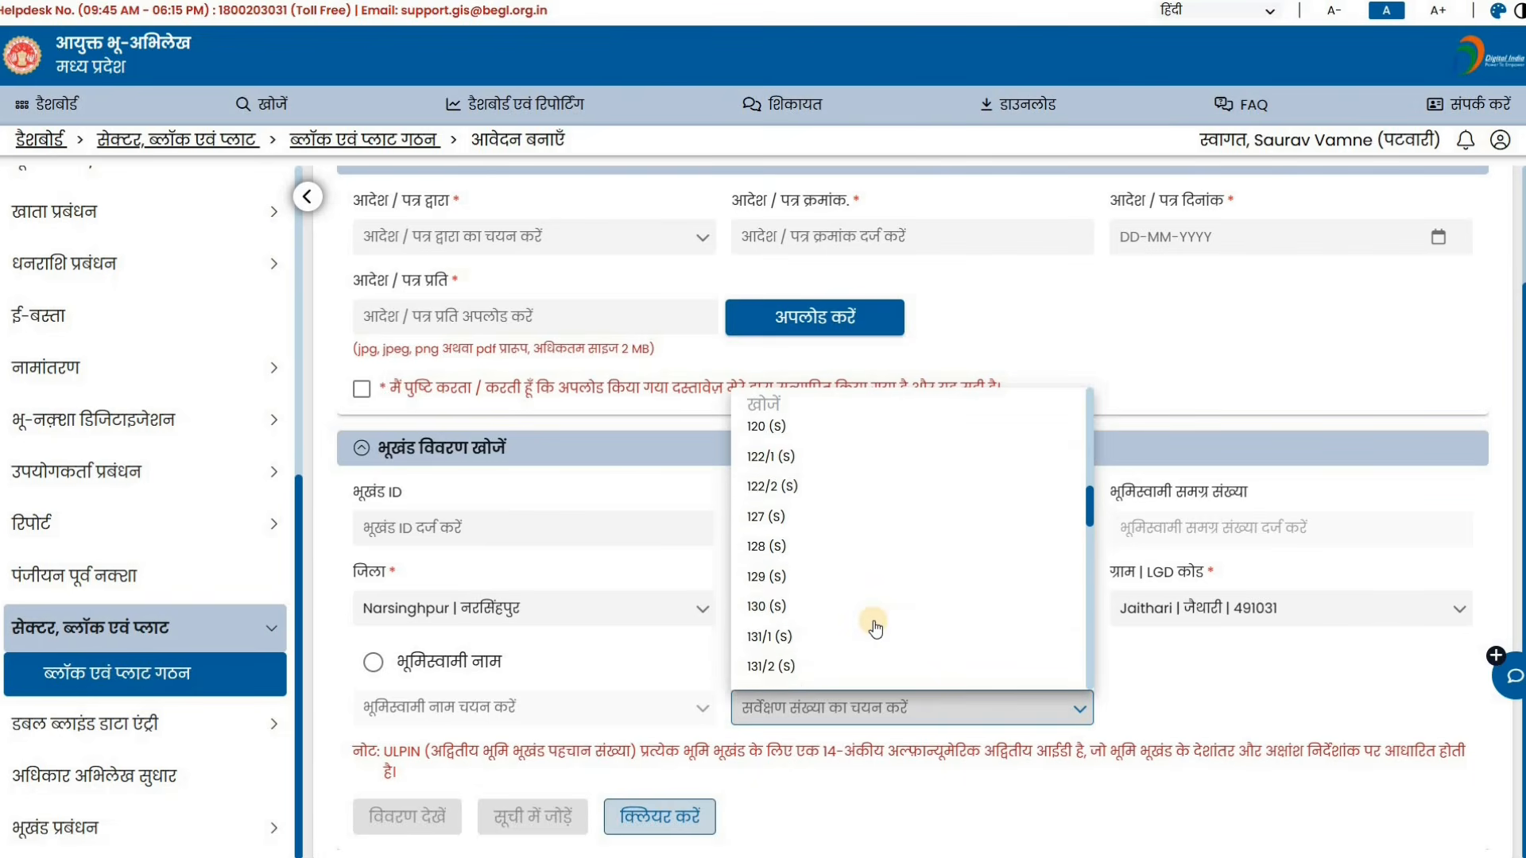
scroll(874, 628, up, 10)
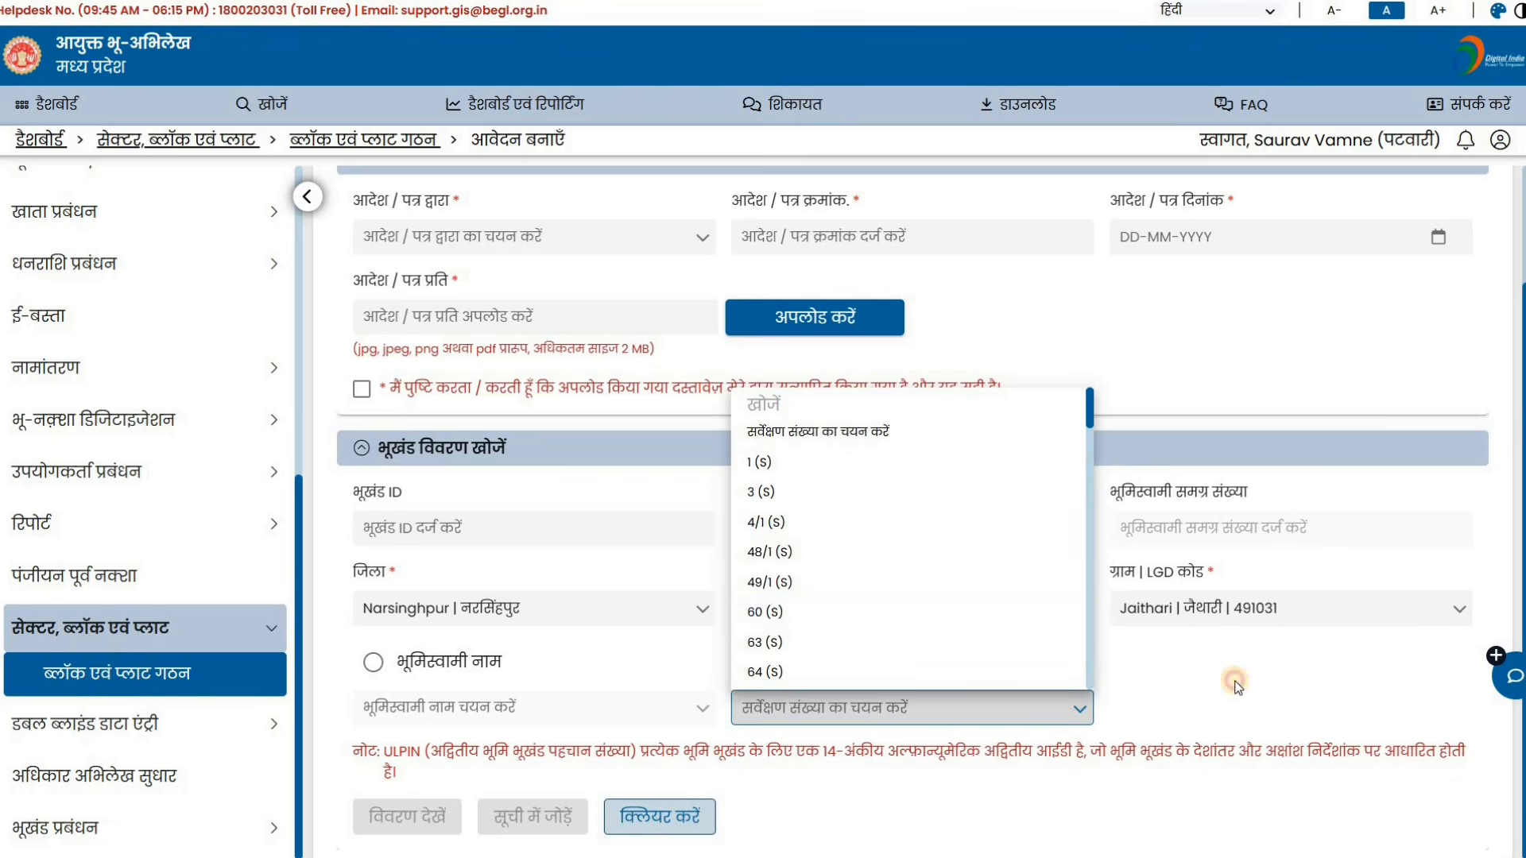
Step: Change the village to Matwara | 491000 and browse the survey numbers offered for it
click(1220, 612)
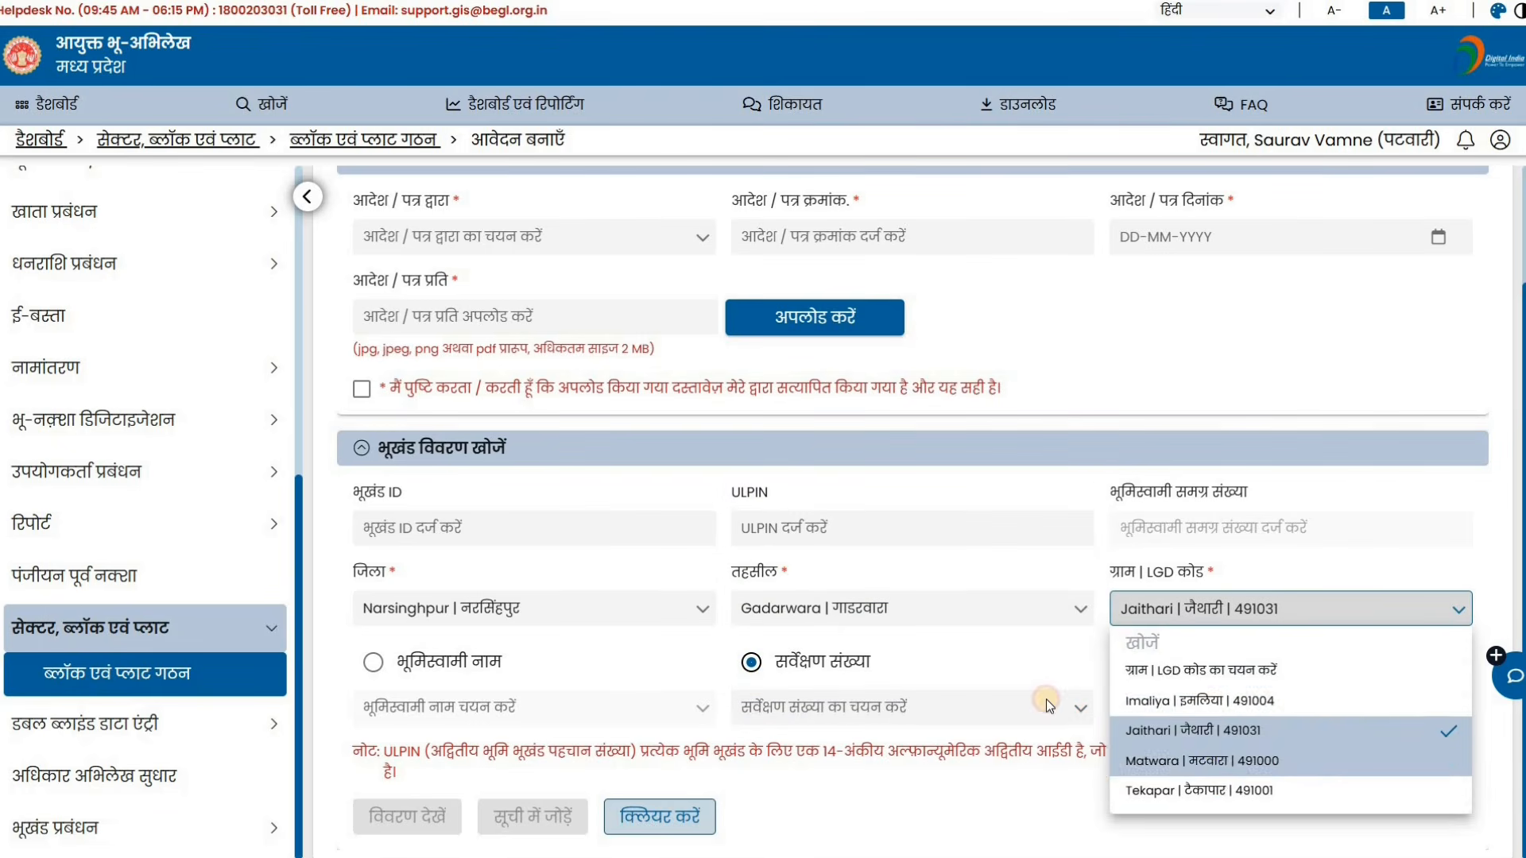
click(1216, 759)
click(753, 662)
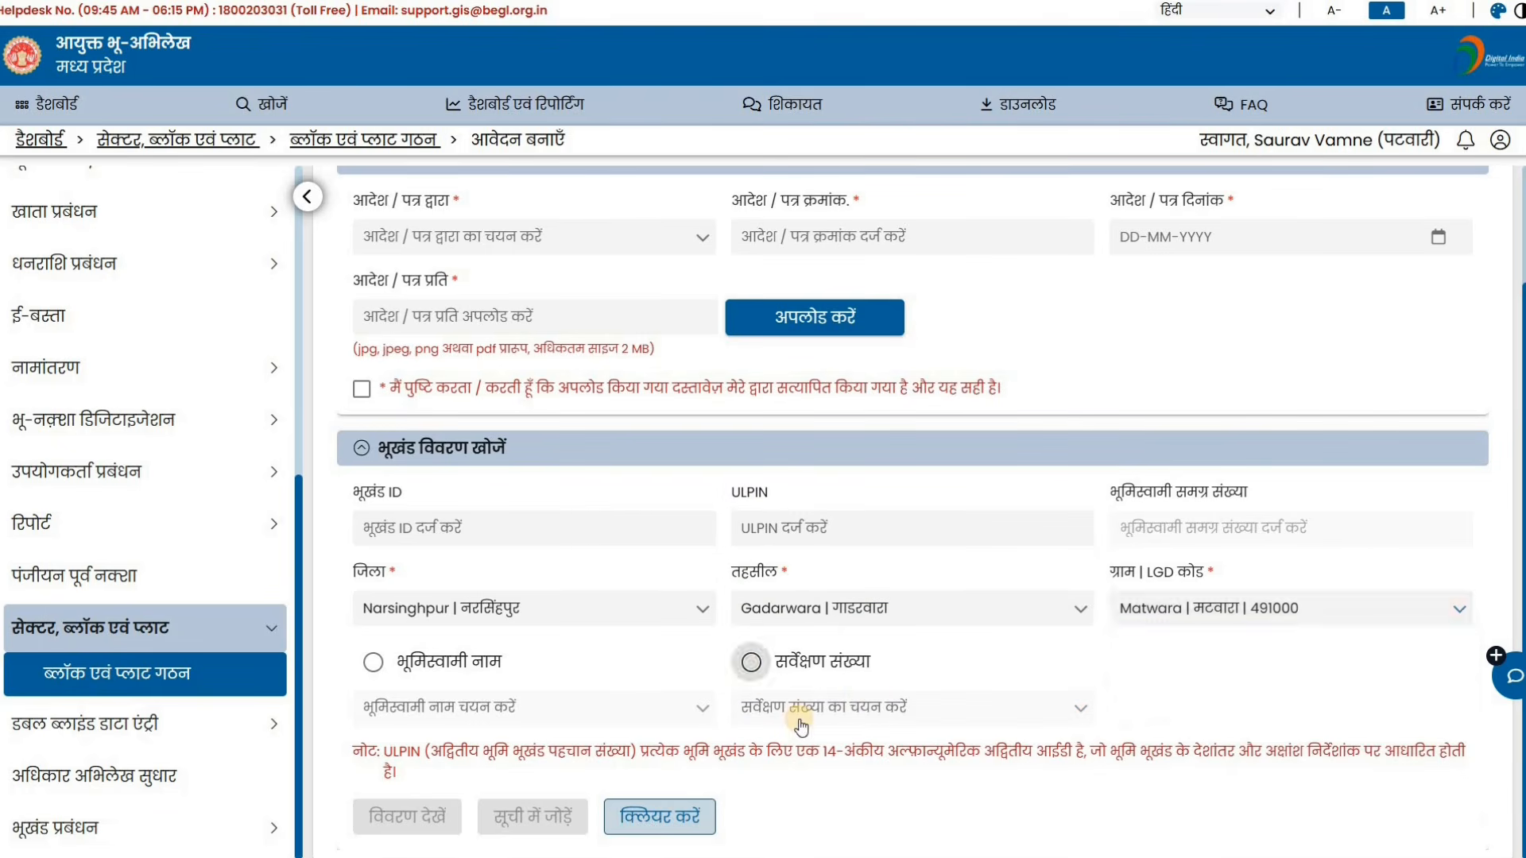
click(819, 707)
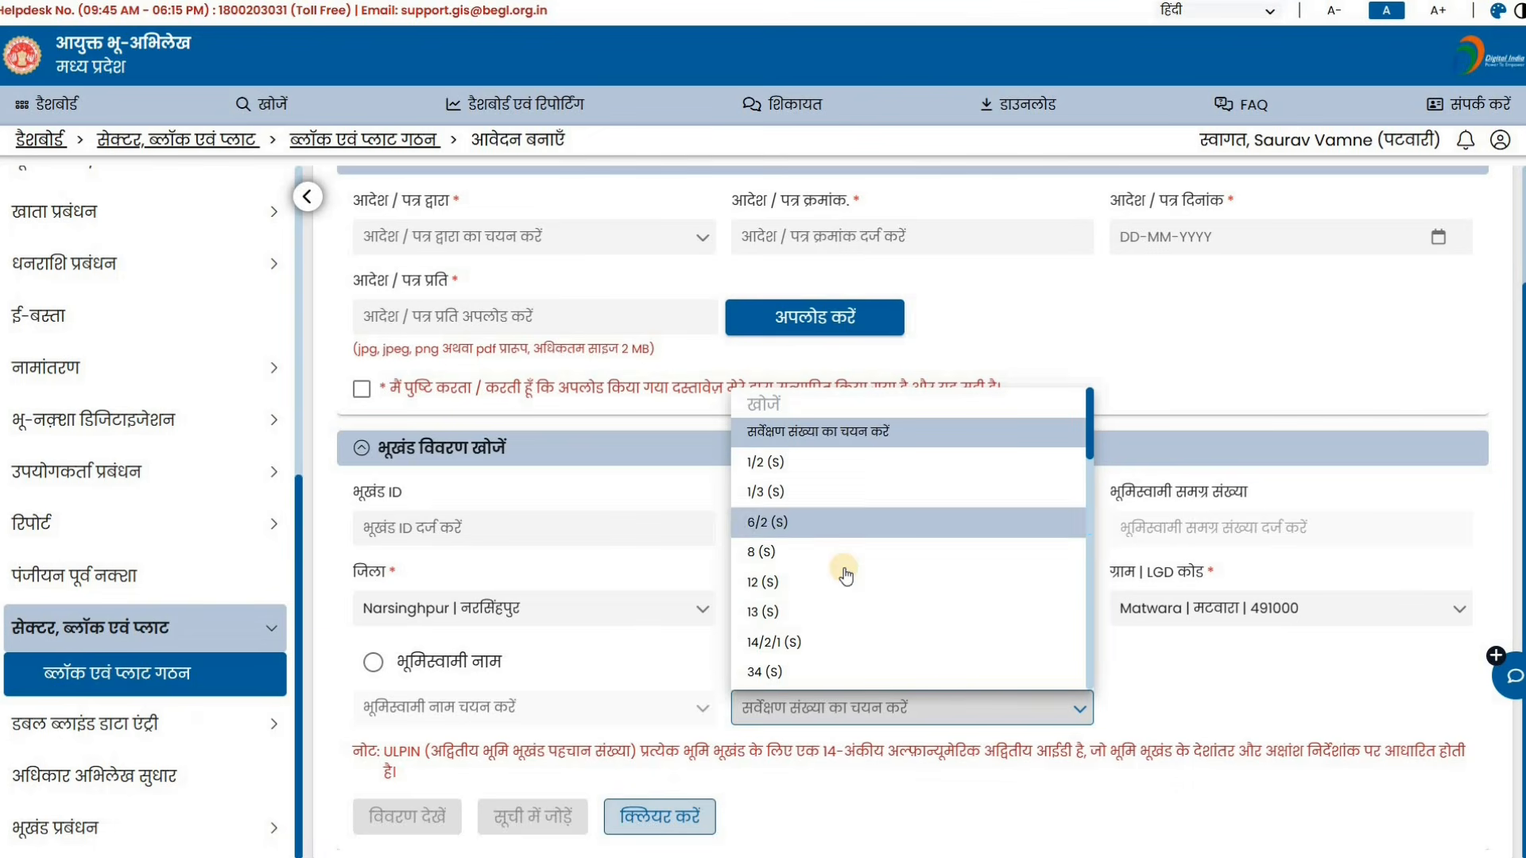
scroll(842, 556, down, 5)
scroll(845, 575, down, 4)
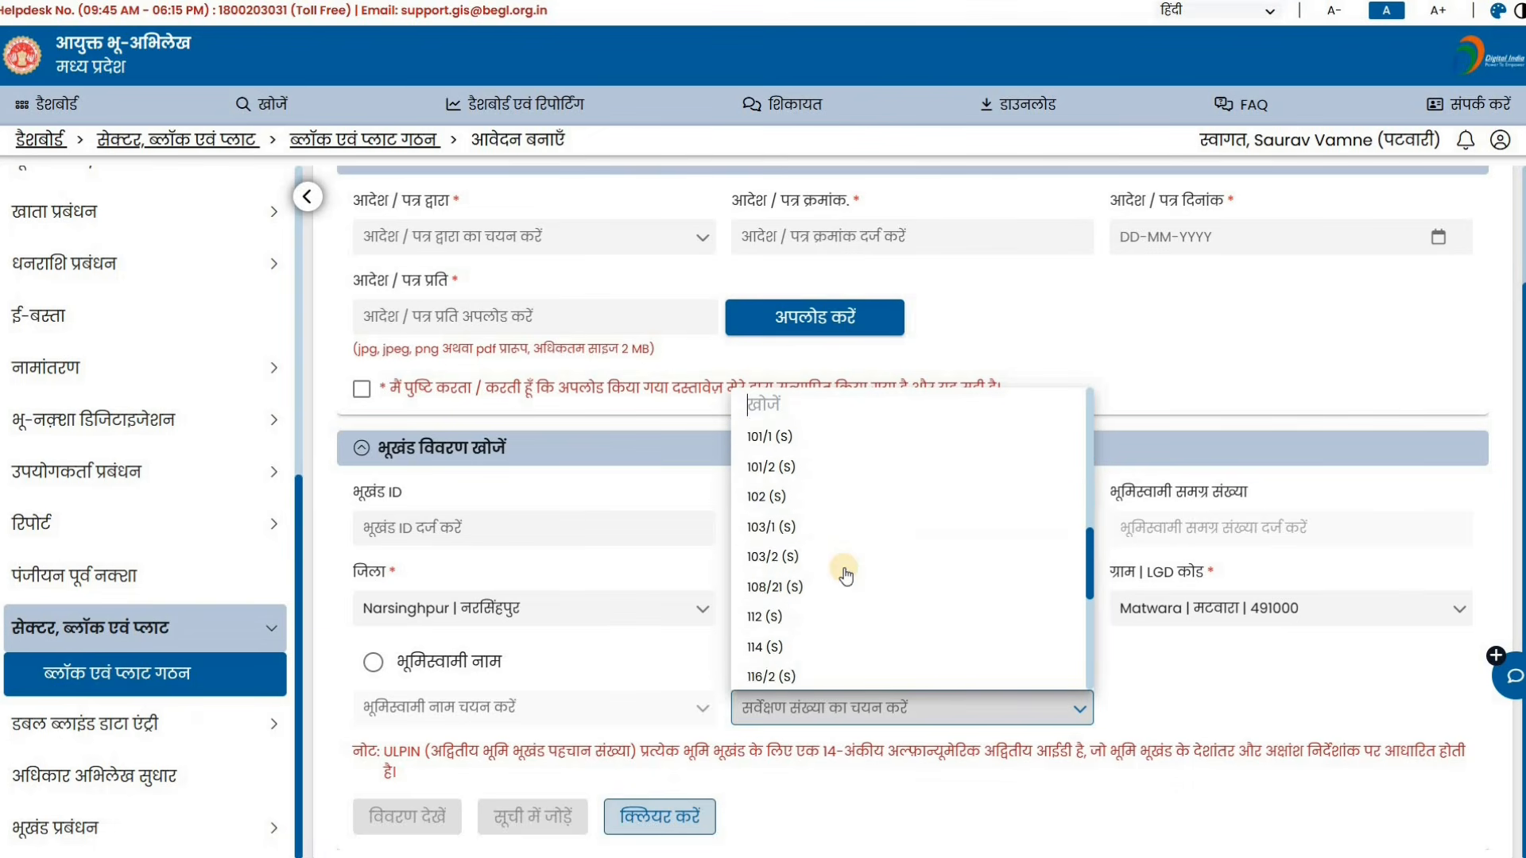
scroll(845, 576, down, 4)
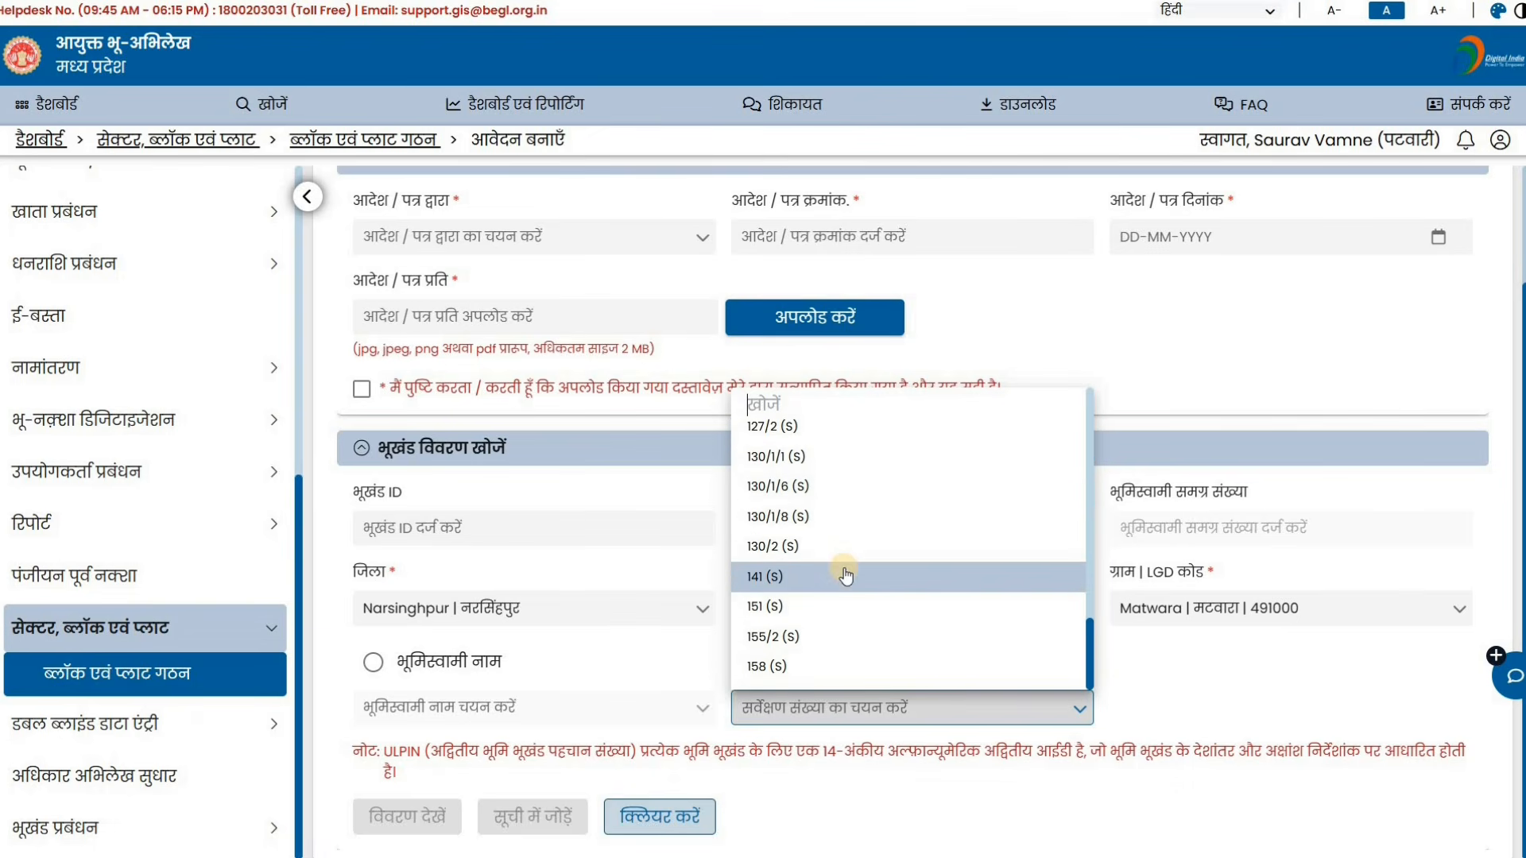
click(1265, 590)
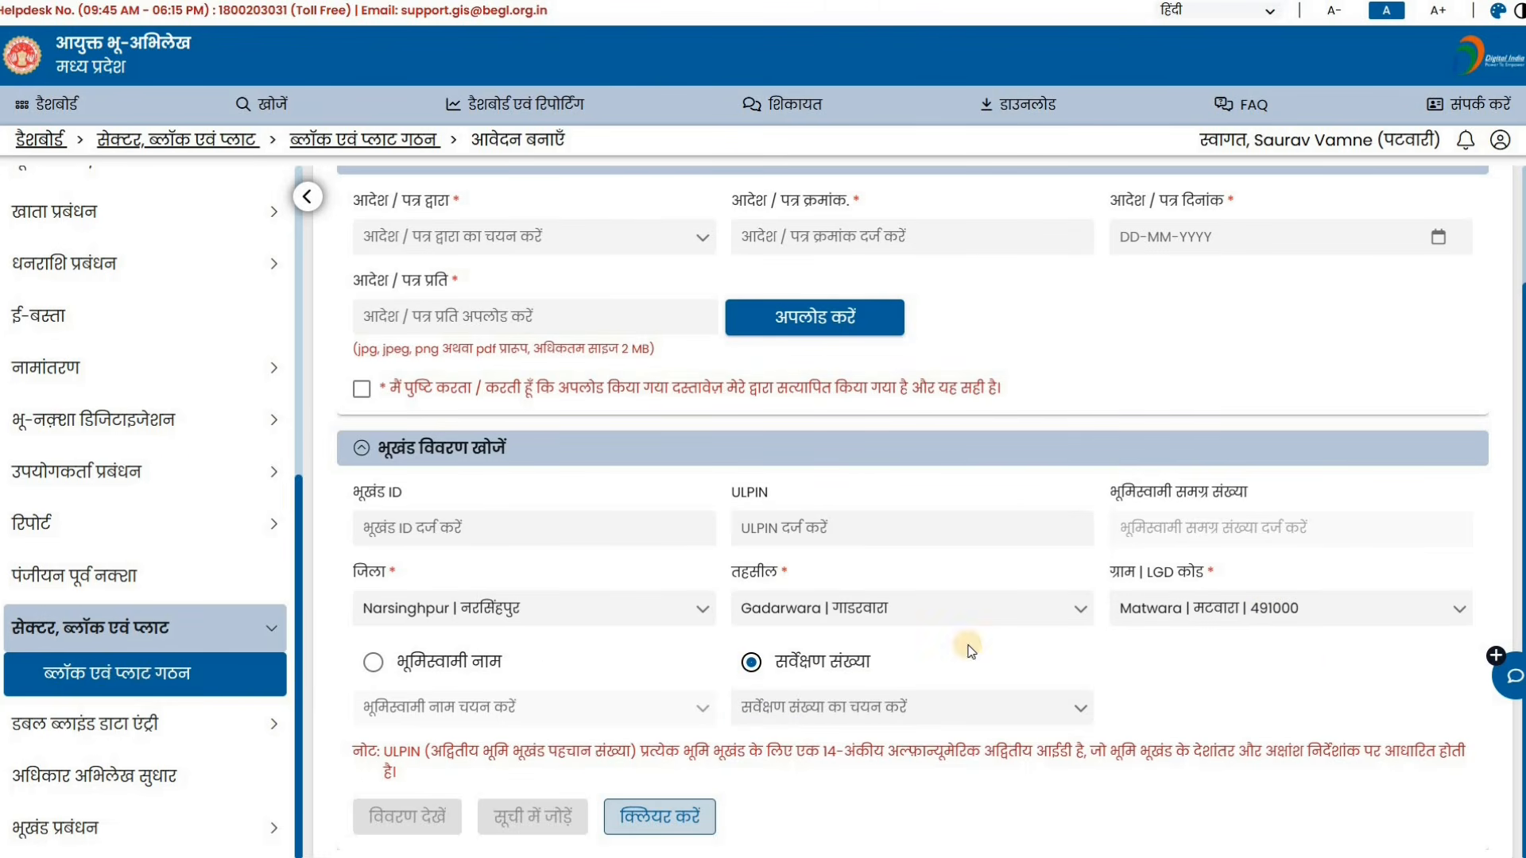
Step: View the QA module of double blind data entry (डबल ब्लाइंड डाटा एंट्री) and return to the dashboard
click(92, 725)
click(88, 769)
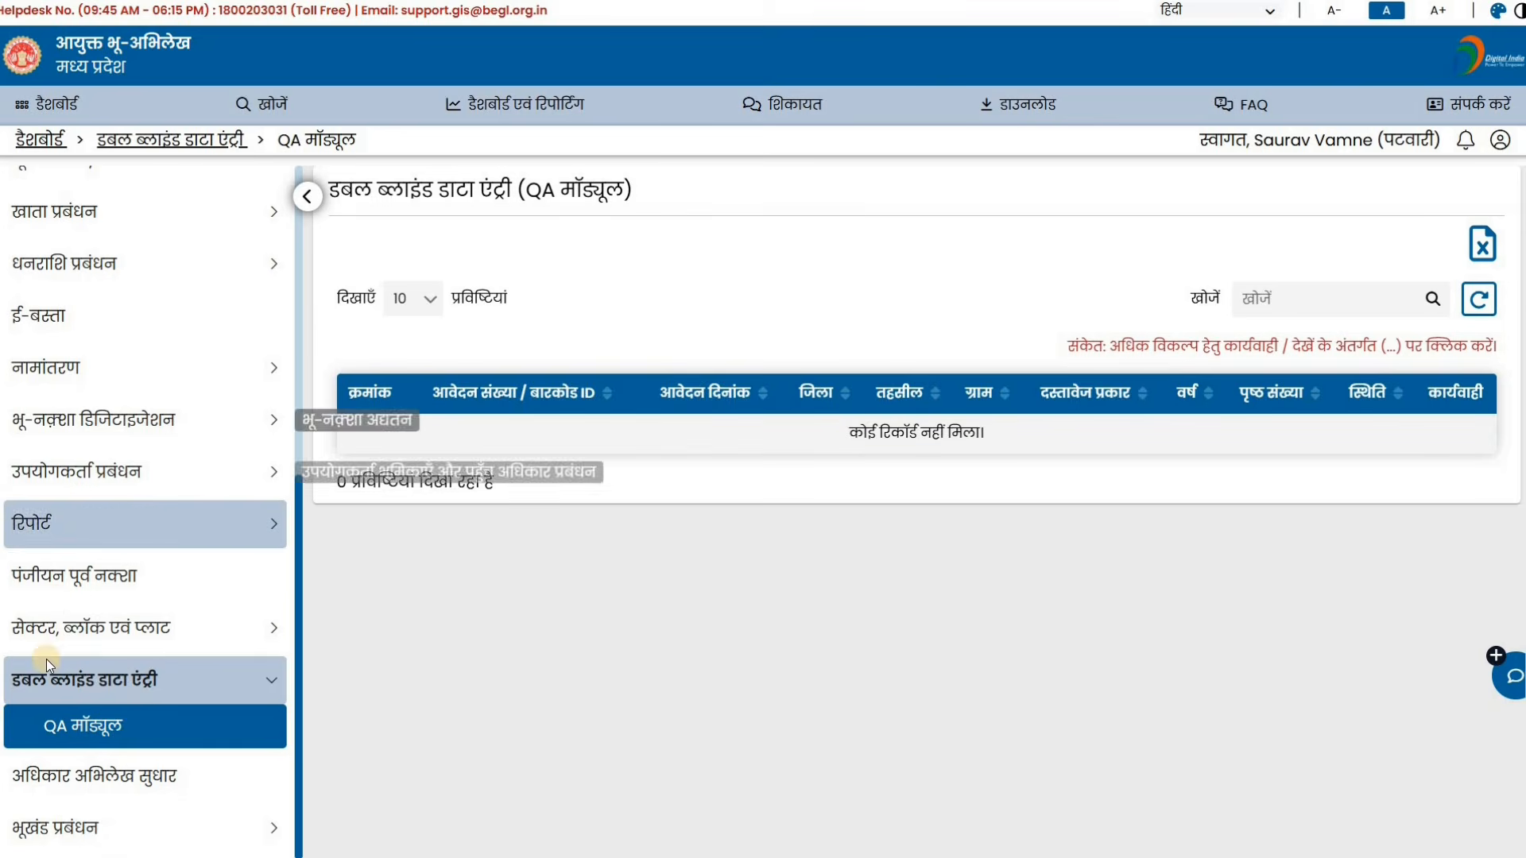
scroll(47, 715, up, 7)
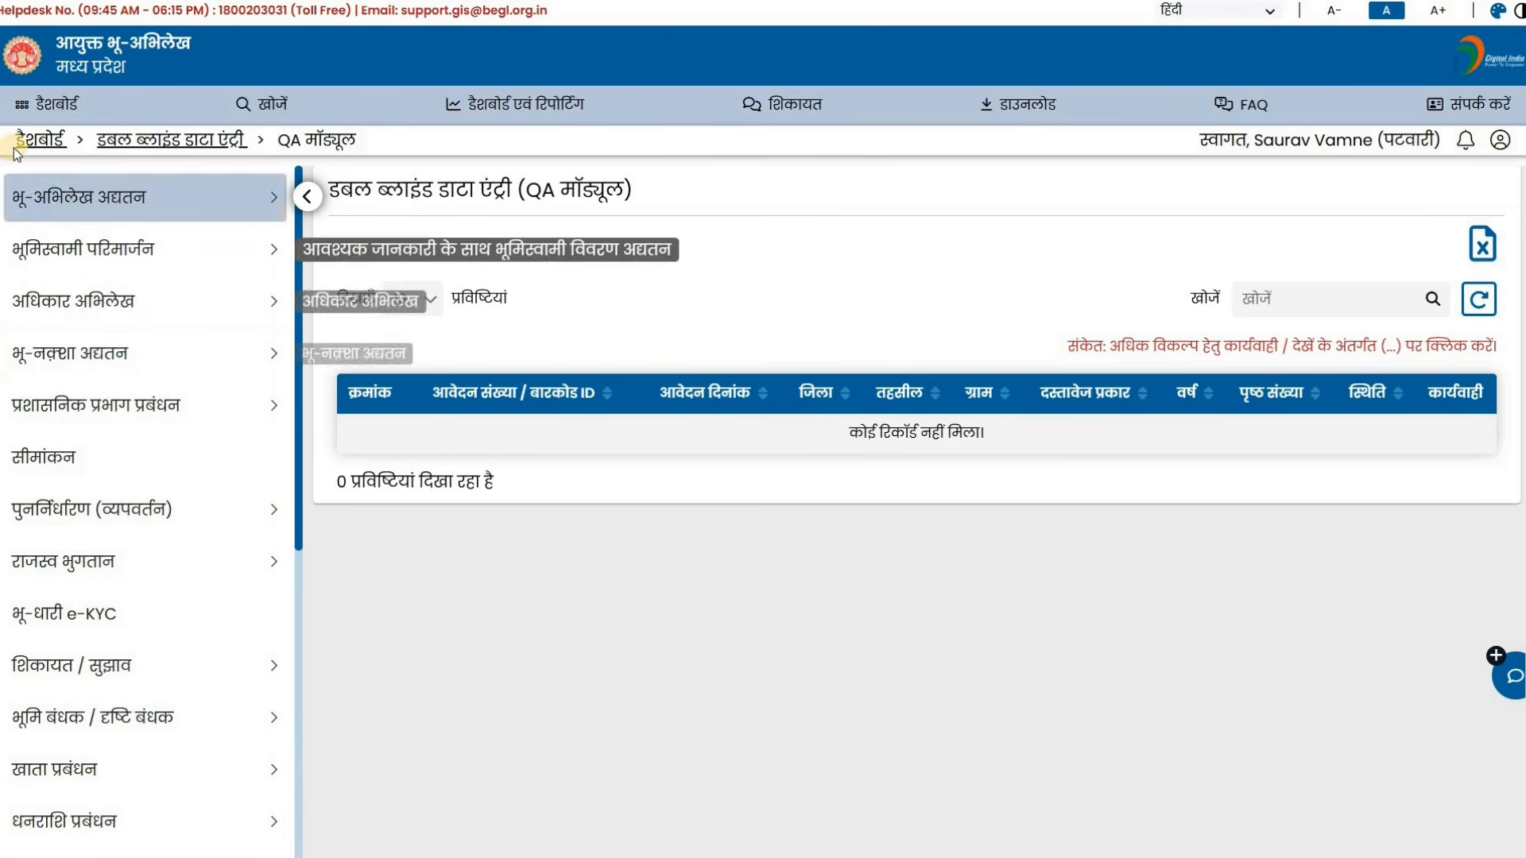
click(39, 140)
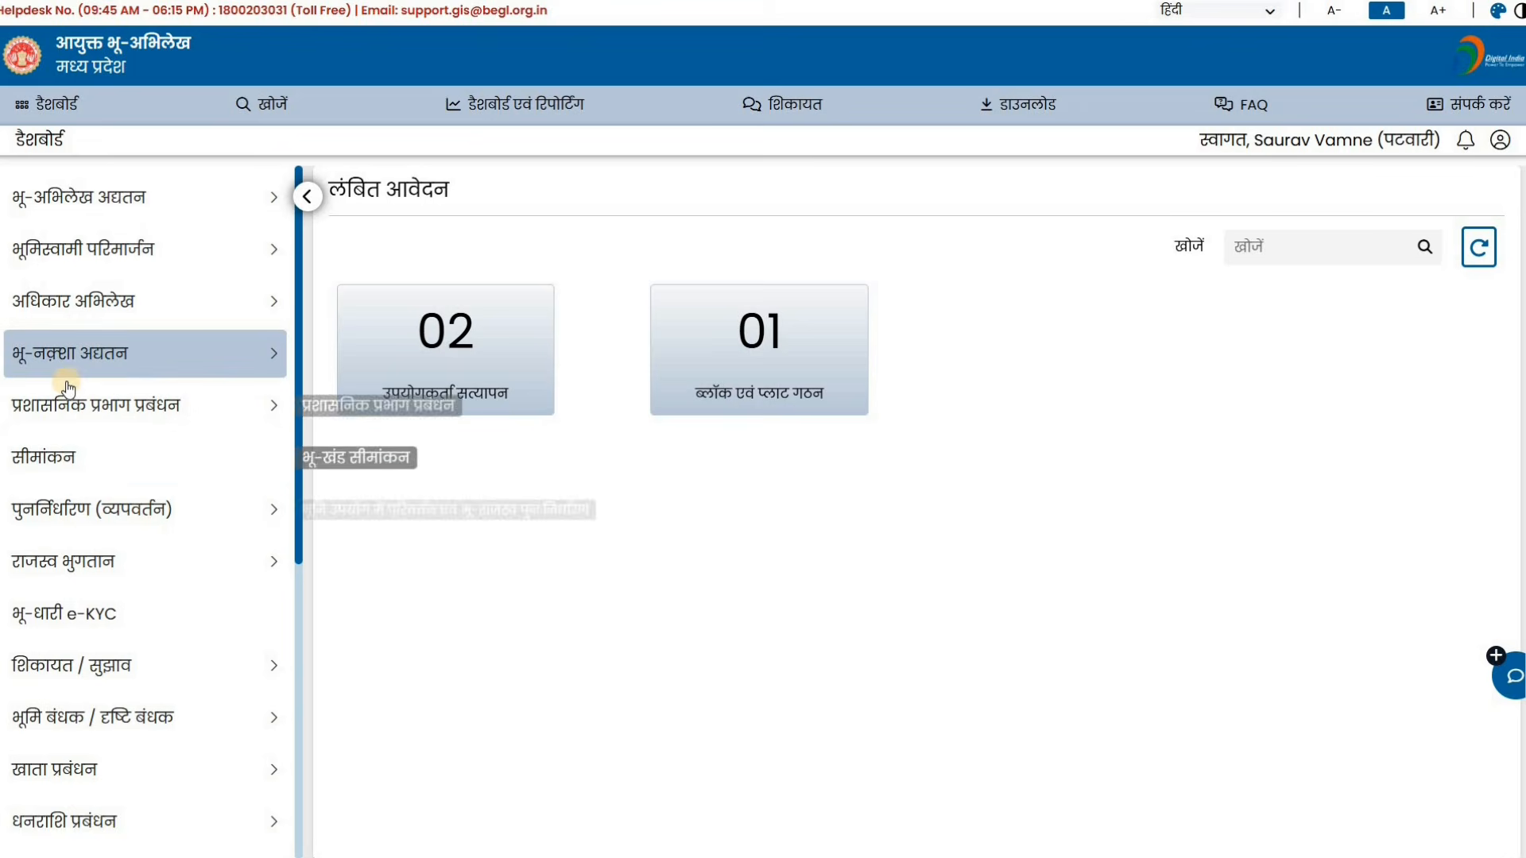
Step: Open the map digitization page (नक्शा डिजिटाइजेशन) under भू-नक्शा डिजिटाइजेशन
scroll(75, 461, down, 5)
scroll(80, 477, up, 2)
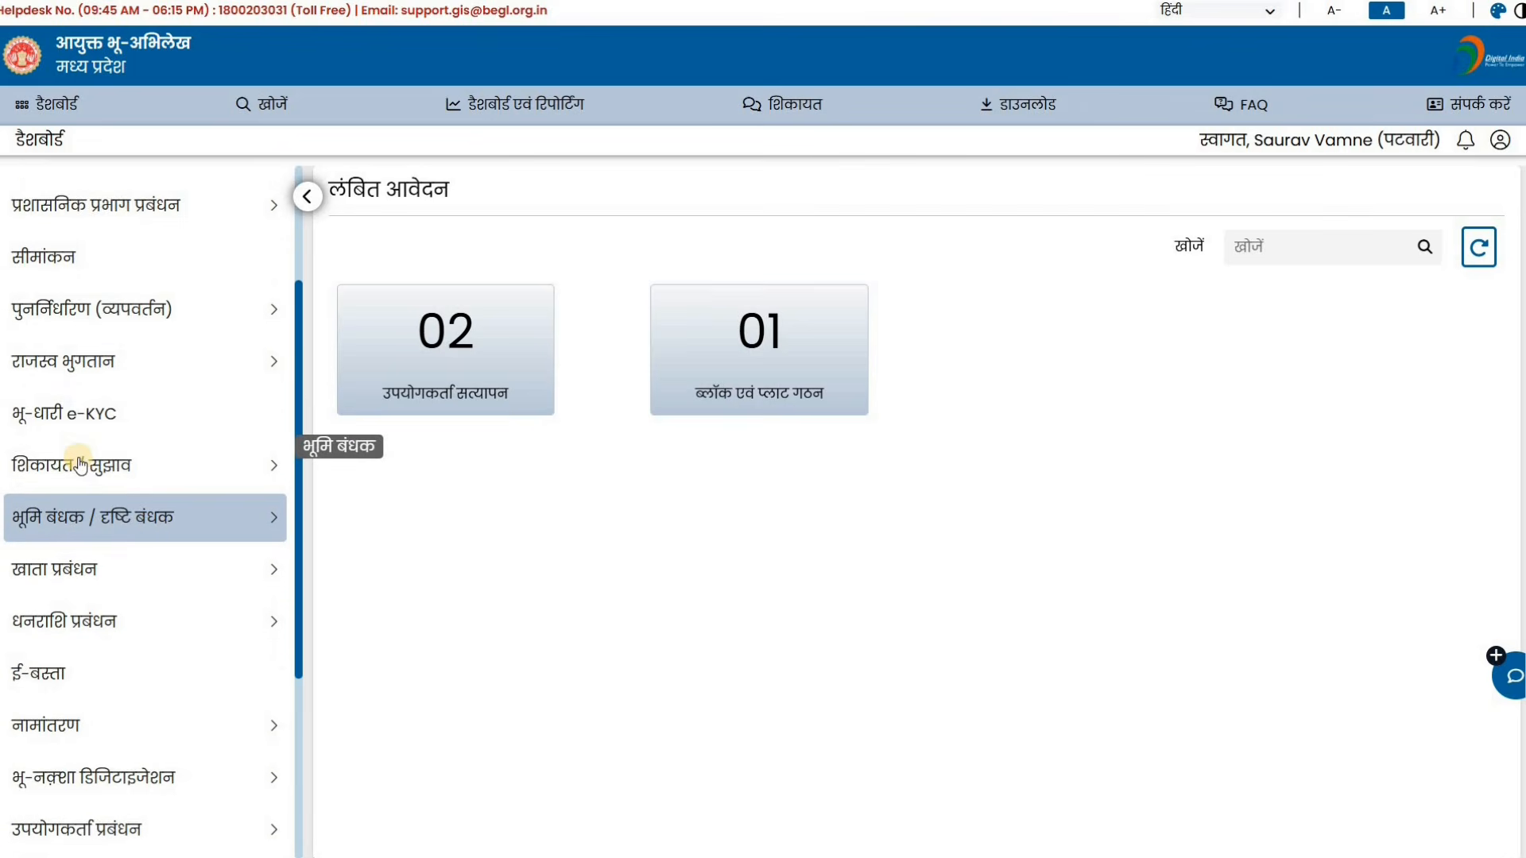
scroll(84, 485, down, 4)
click(87, 489)
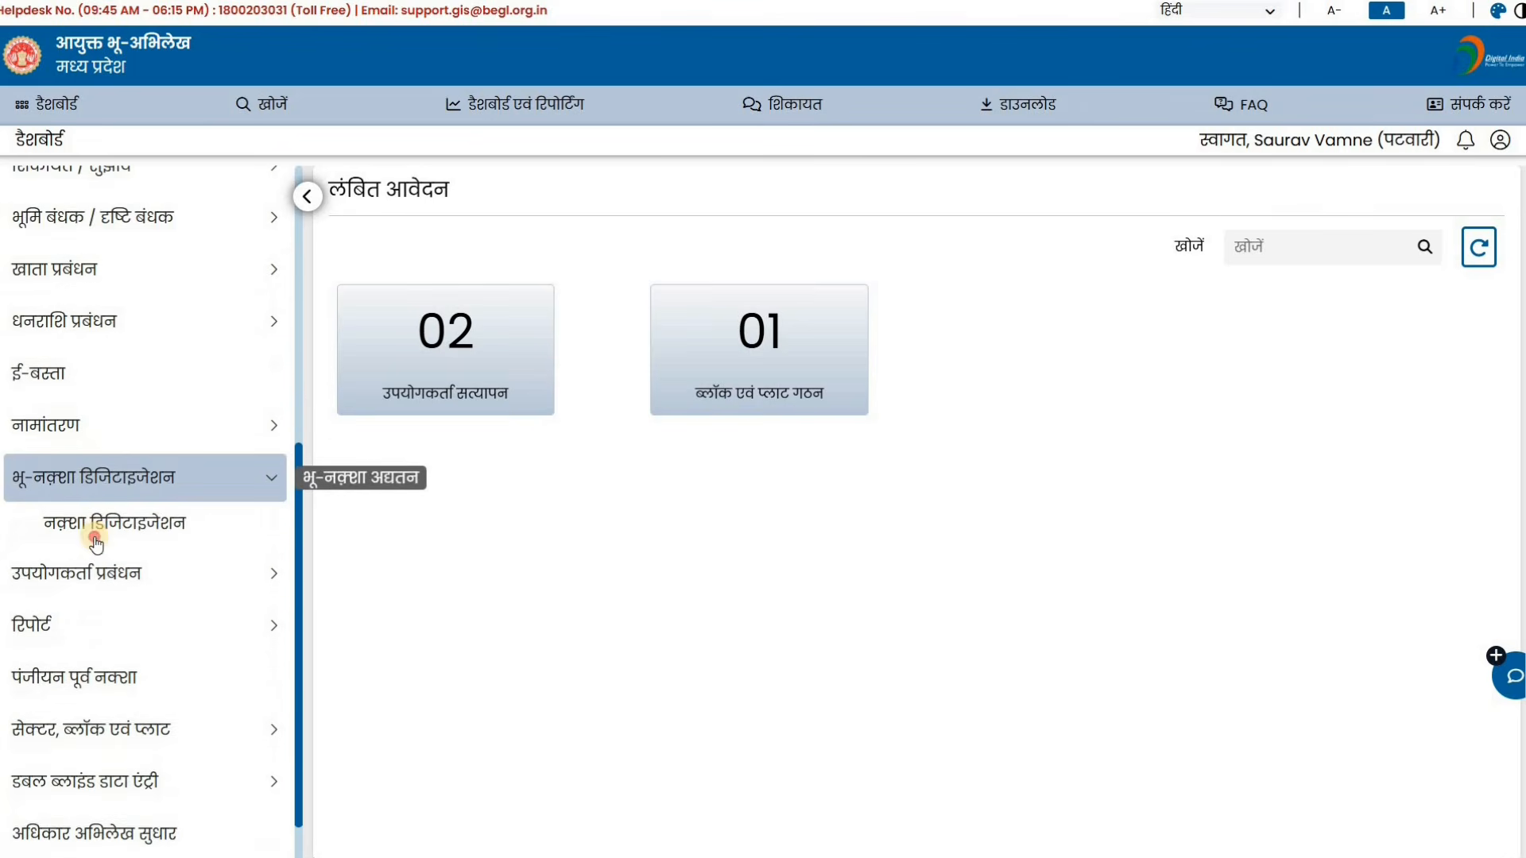
click(91, 524)
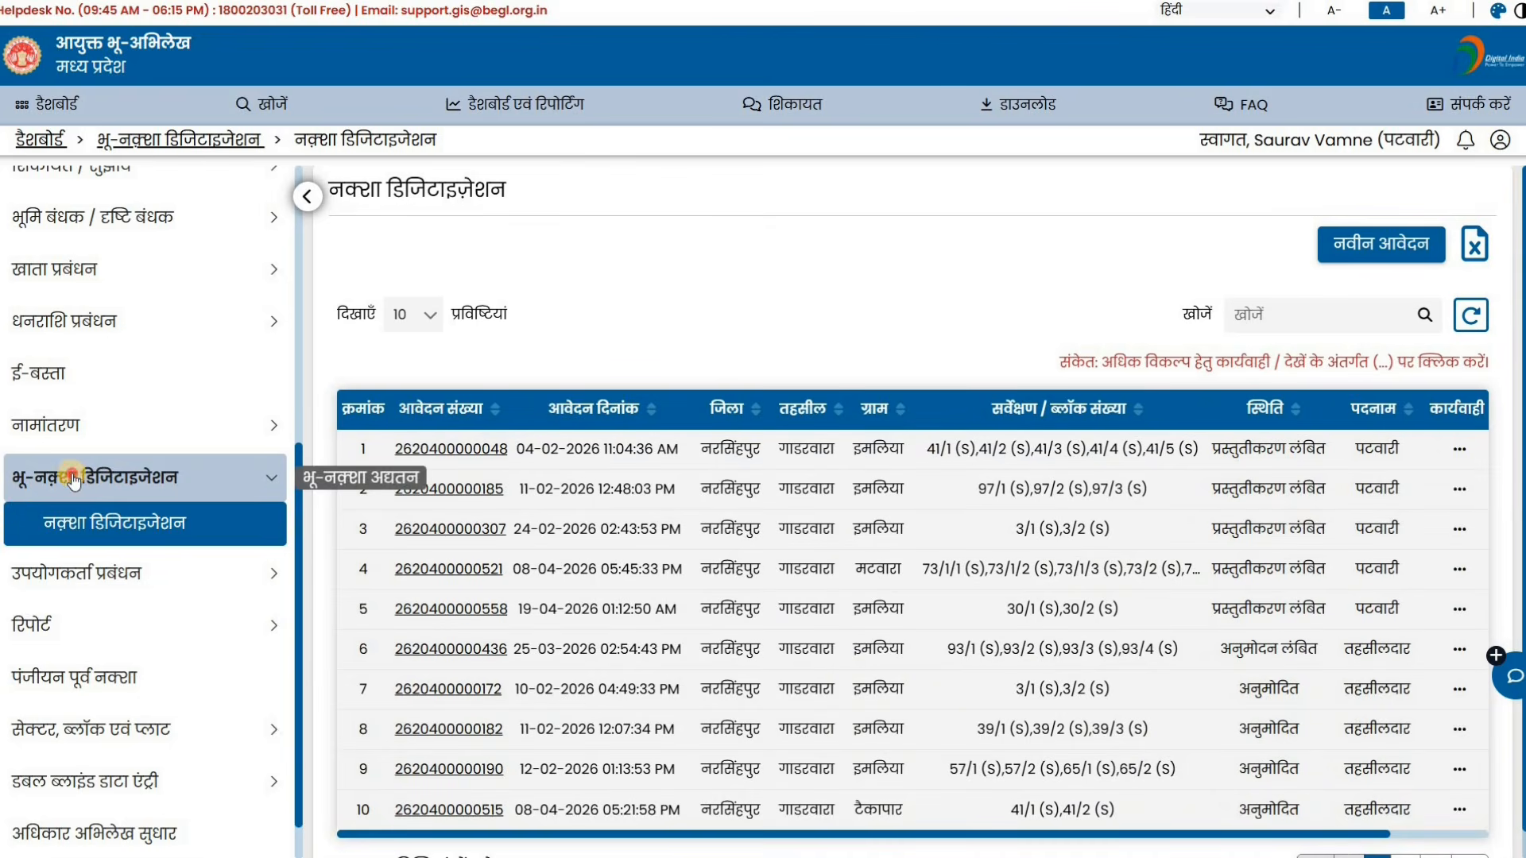
click(80, 479)
click(82, 487)
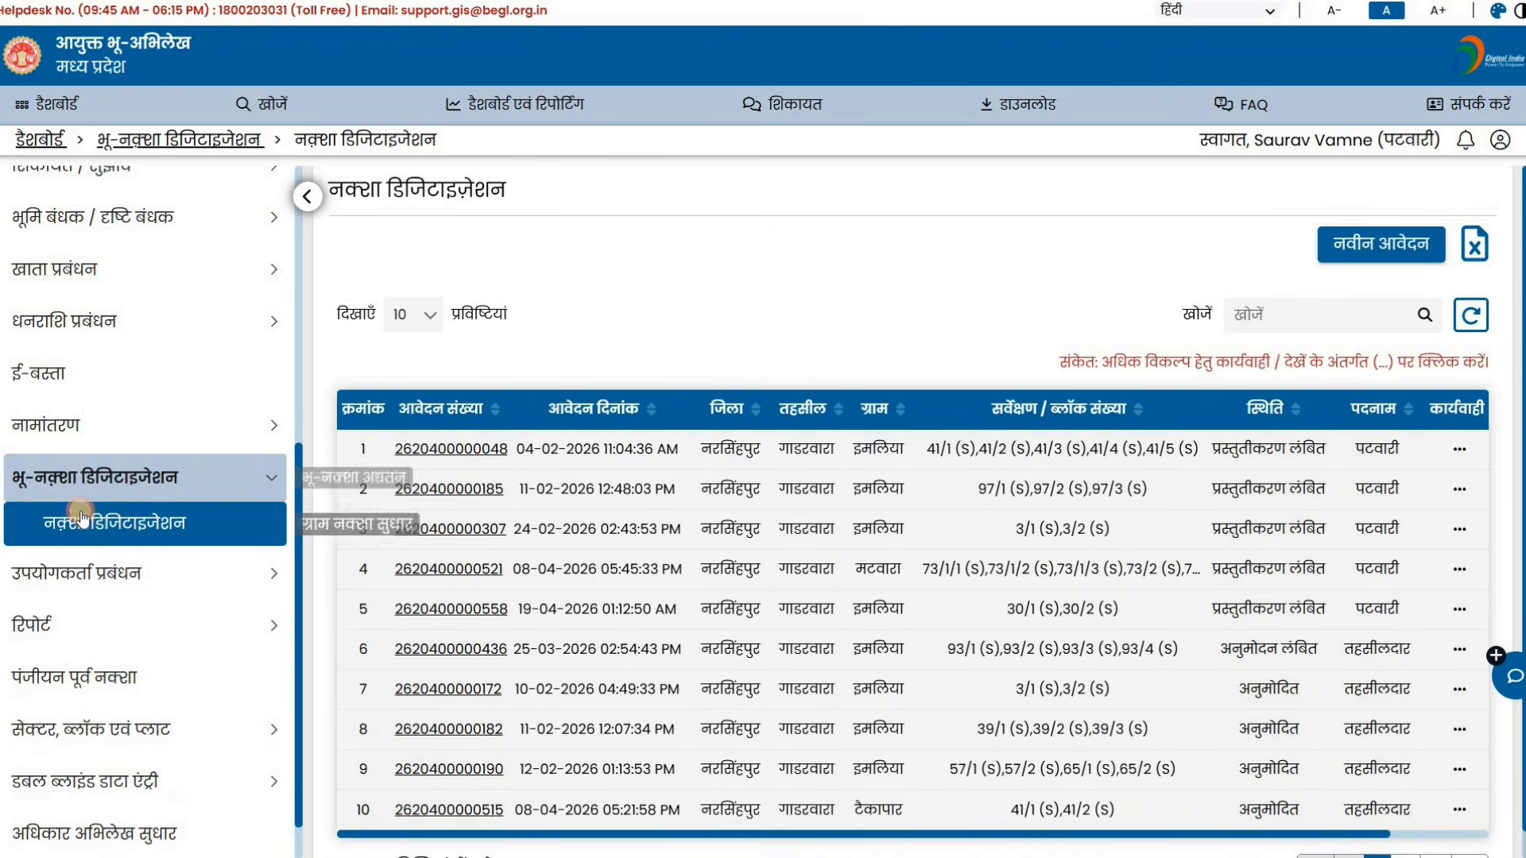
click(83, 522)
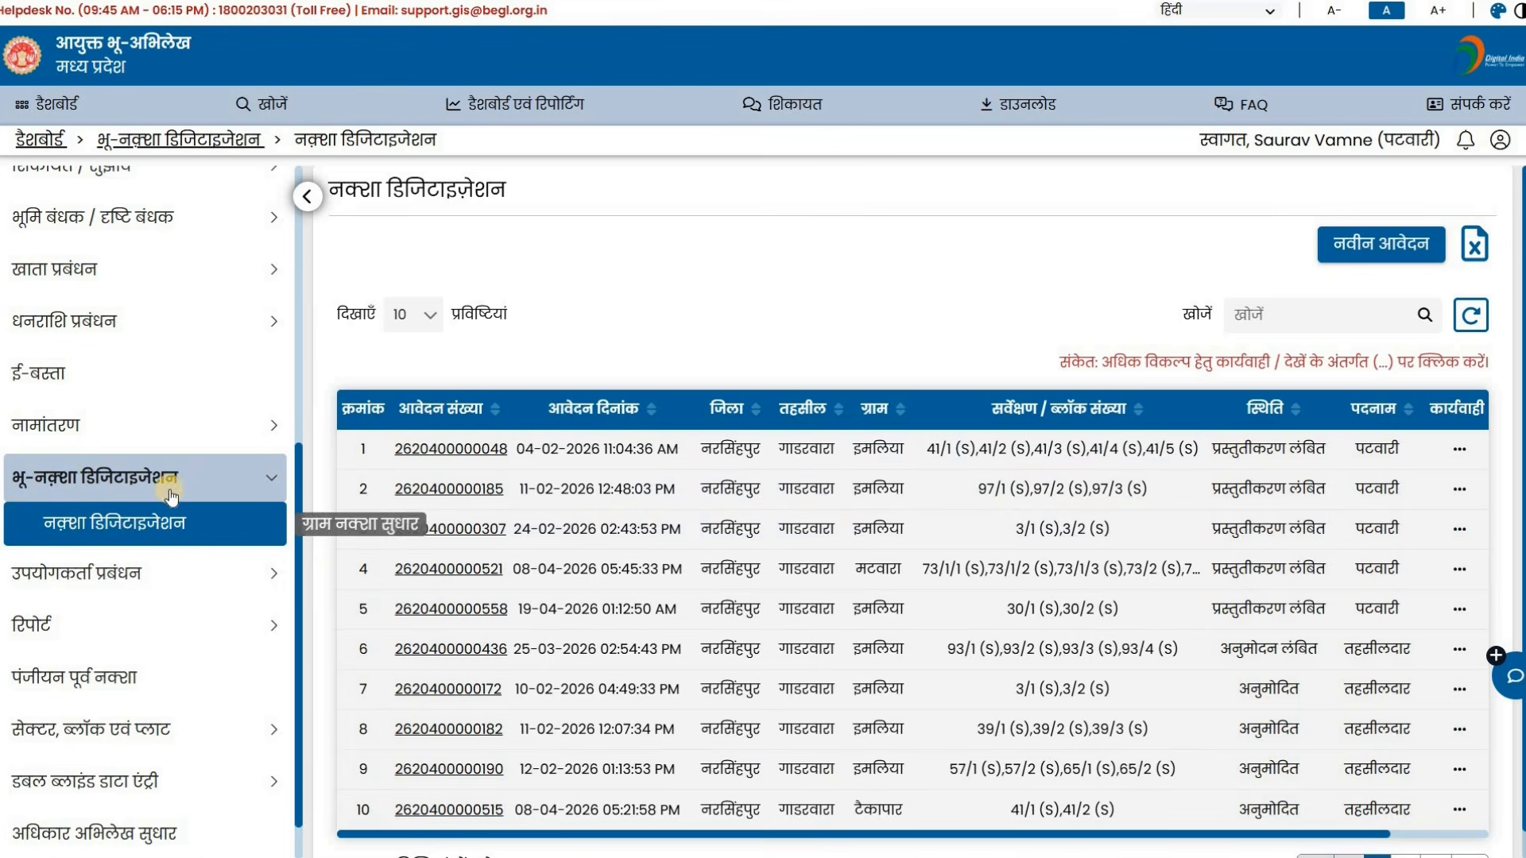
Step: View the private mutation and partition page (नामांतरण एवं बटवारा (निजी)) and return to the dashboard
click(104, 420)
click(117, 483)
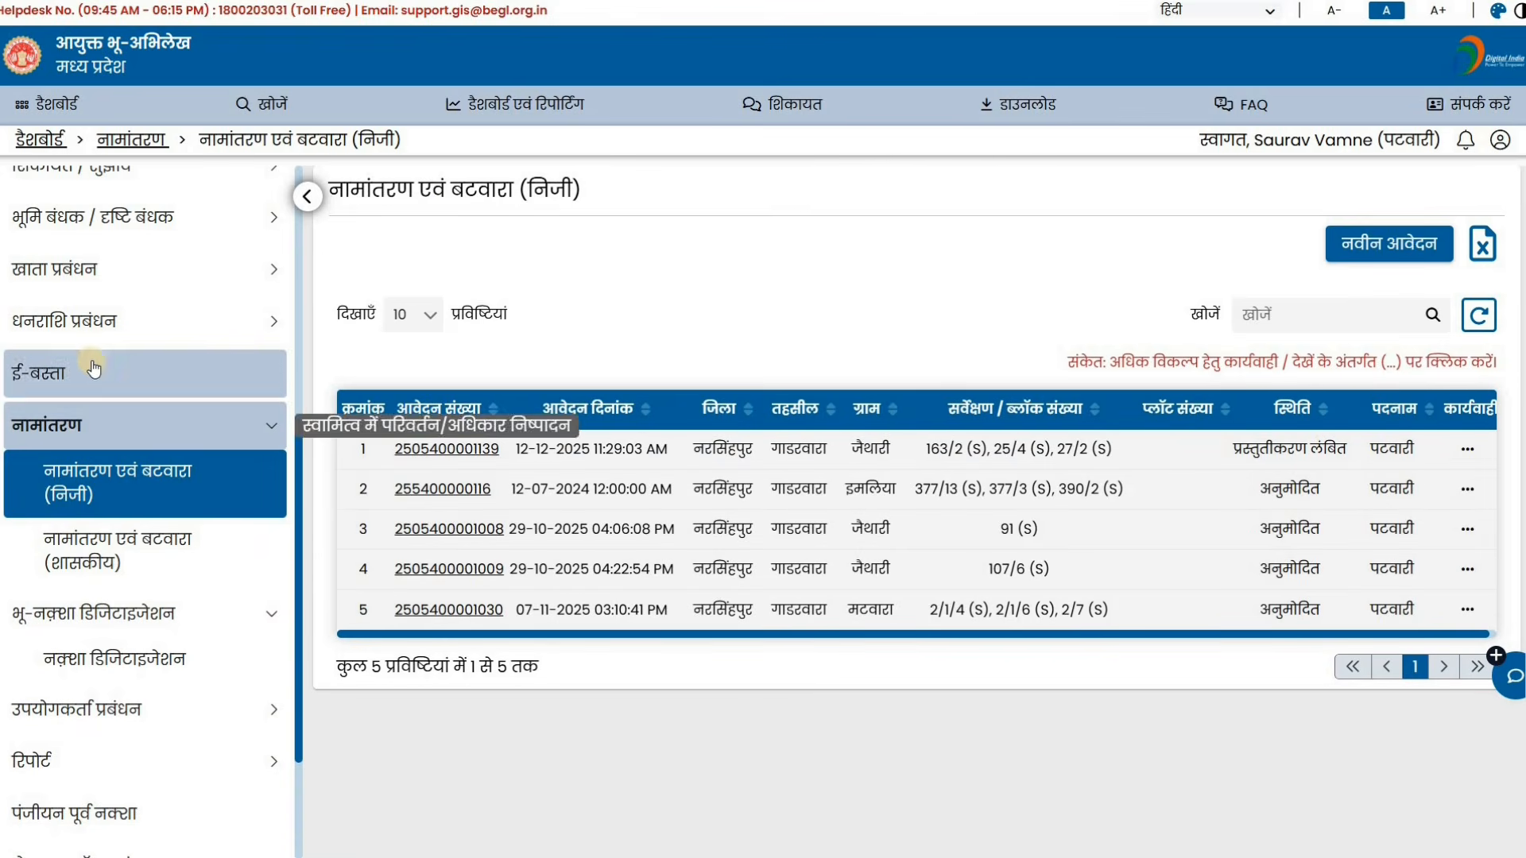
scroll(93, 368, up, 6)
click(42, 141)
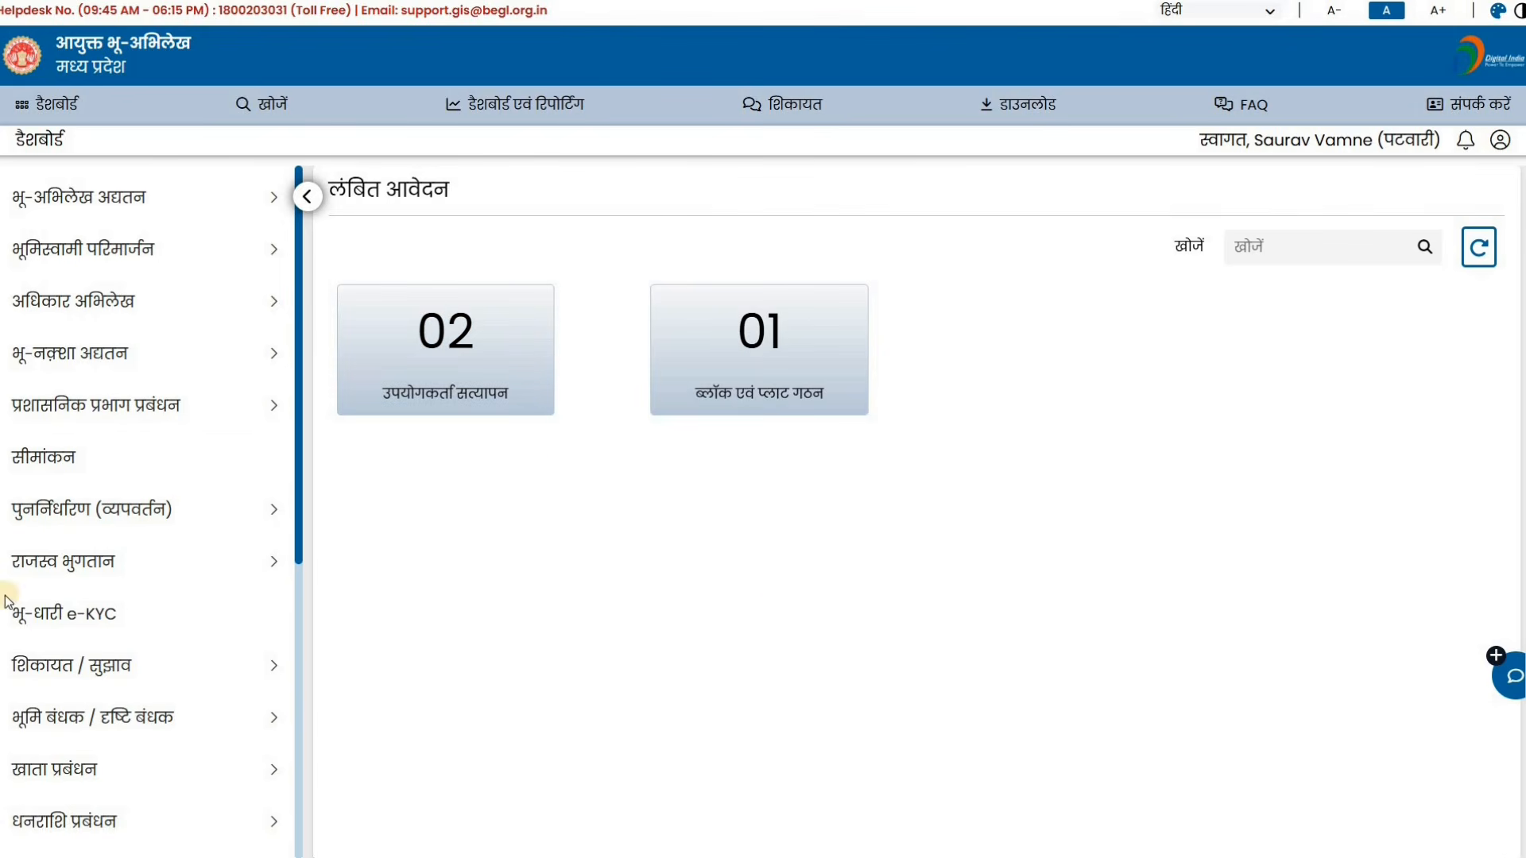
Step: Browse the dashboard's module list down to सेक्टर, ब्लॉक एवं प्लाट and expand it to show its submodule
scroll(109, 623, down, 4)
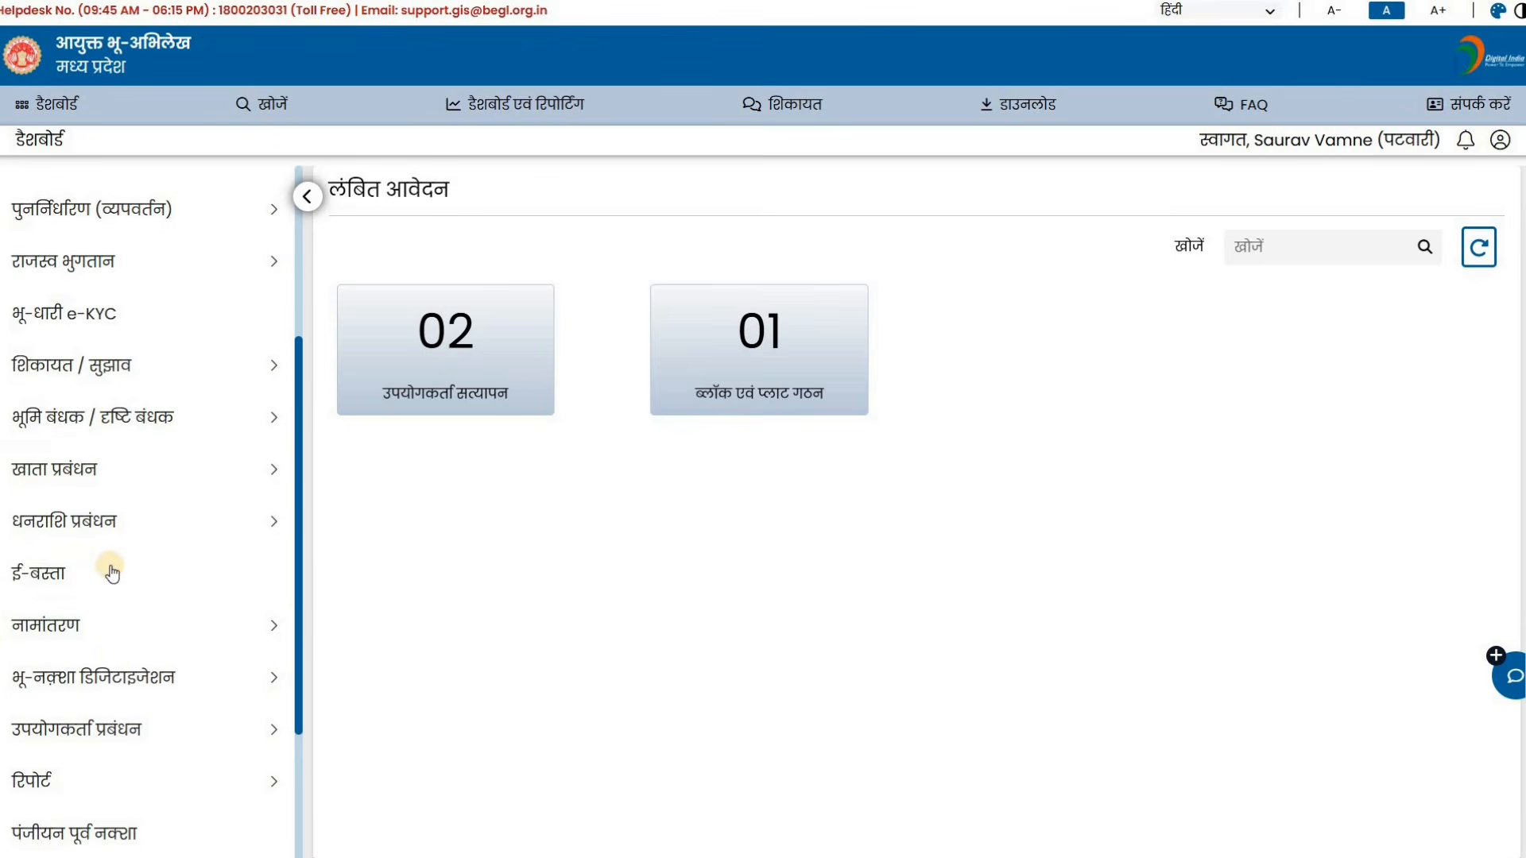
scroll(114, 667, down, 2)
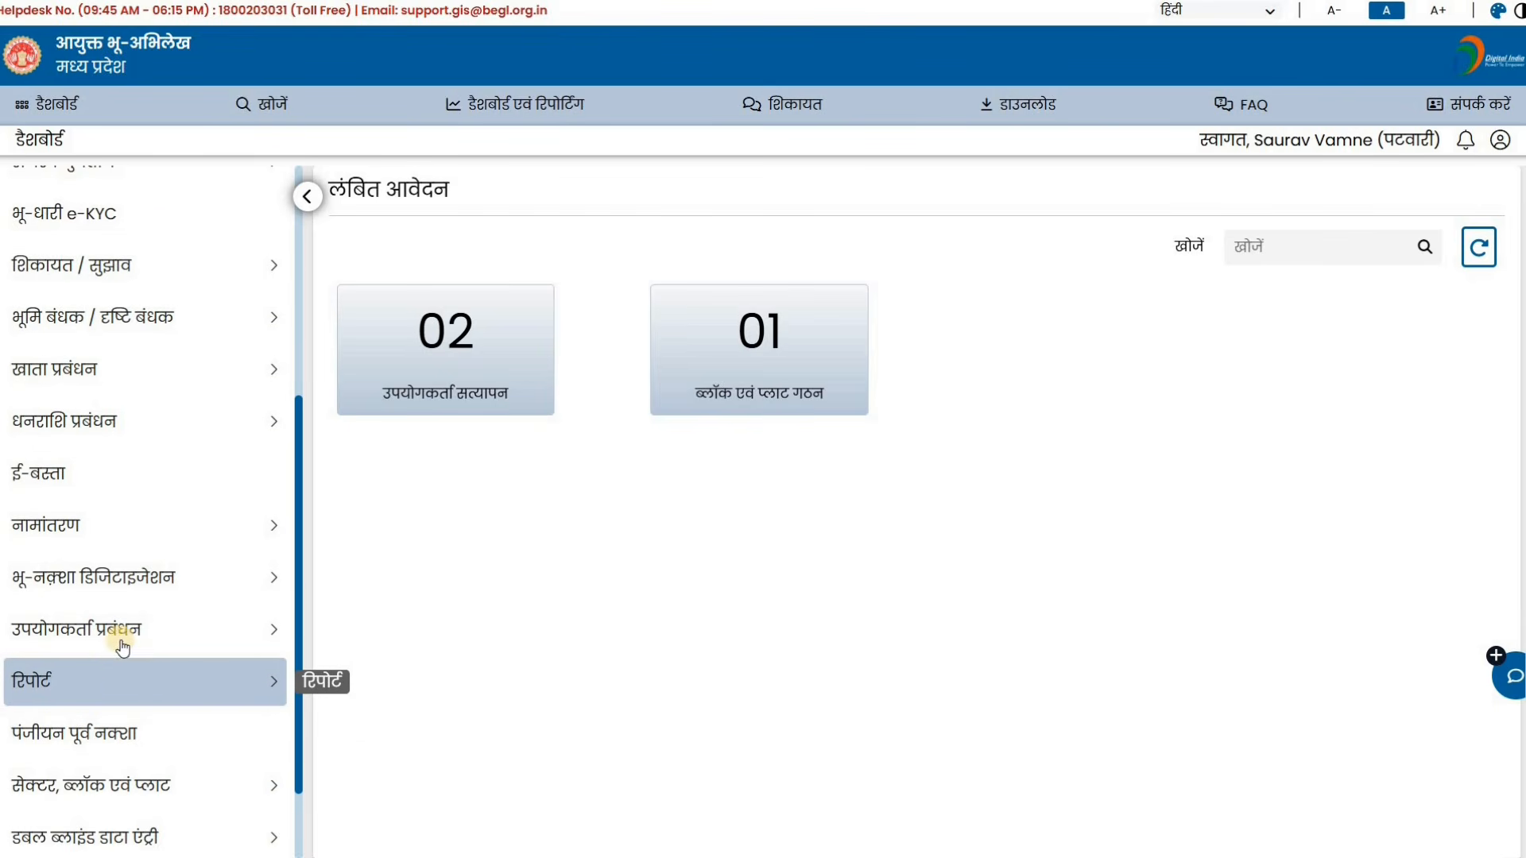
click(122, 594)
click(122, 595)
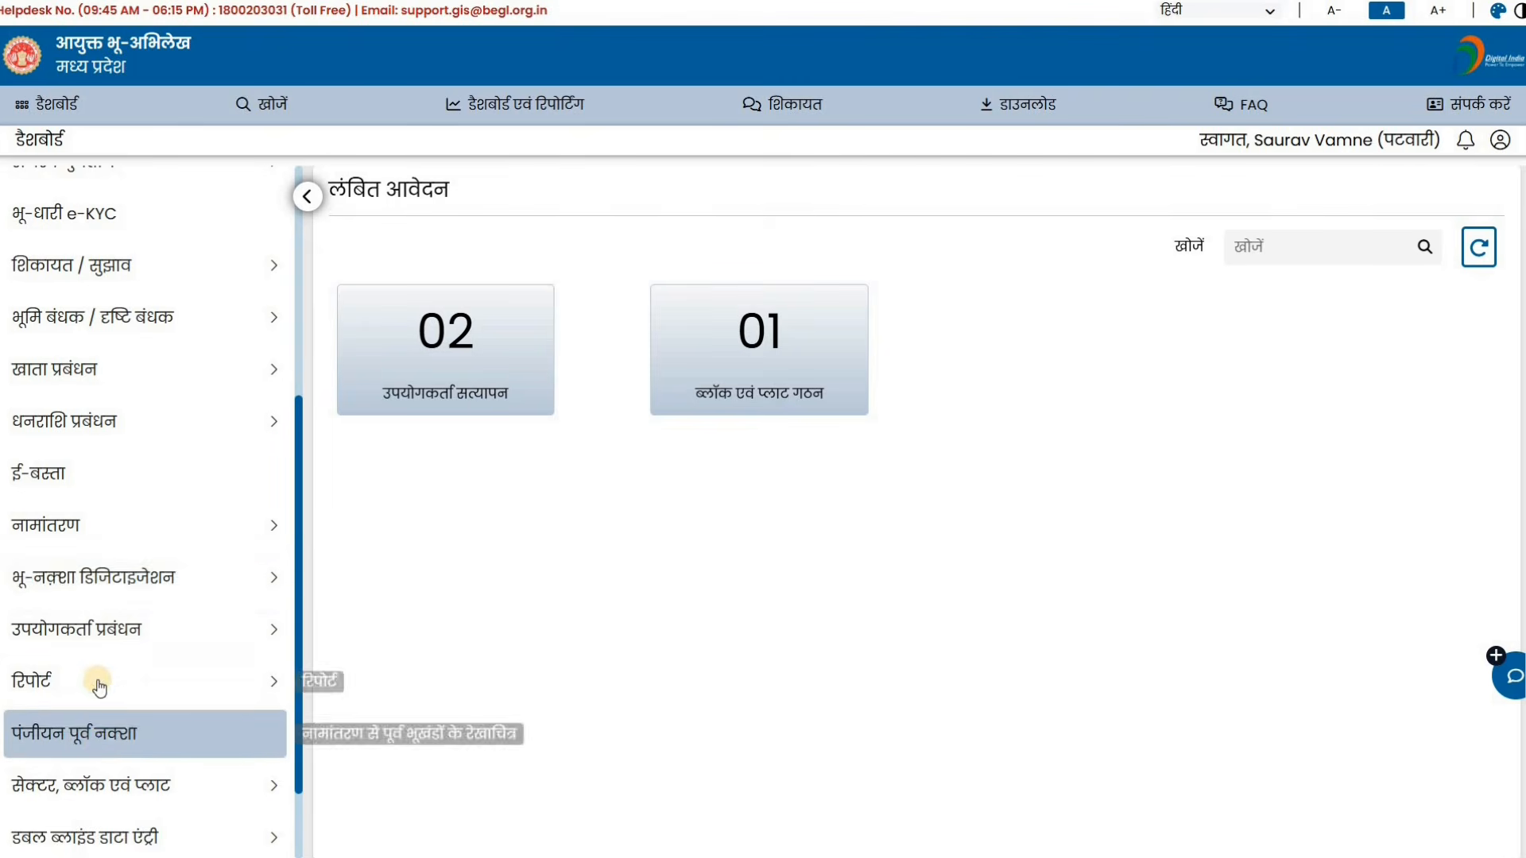
scroll(99, 675, down, 2)
click(98, 688)
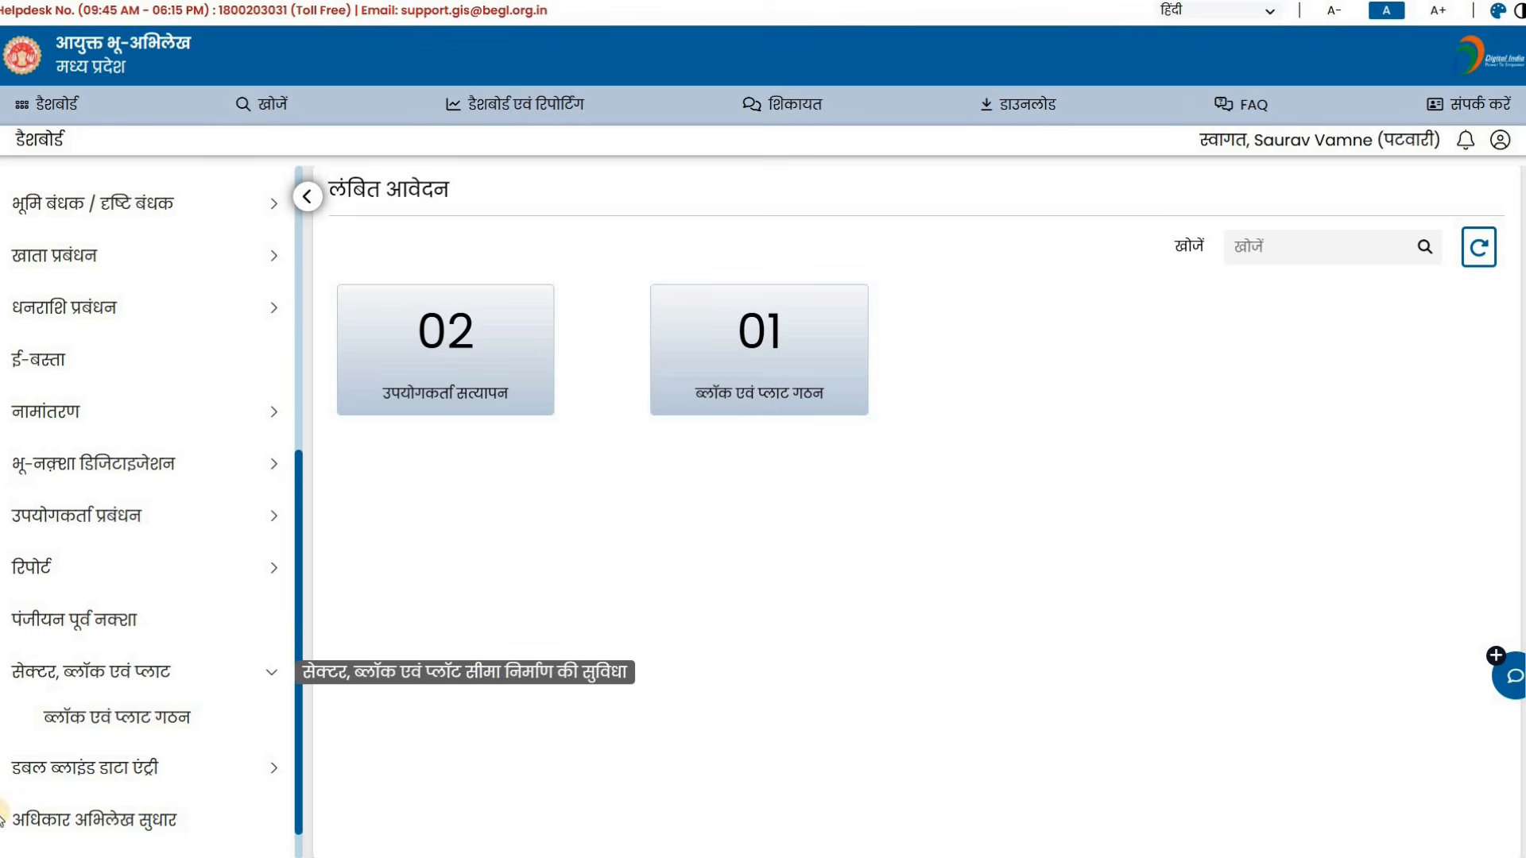
Step: Expand डबल ब्लाइंड डाटा एंट्री to show its QA module, and review the remaining modules back to the start of the list
click(74, 676)
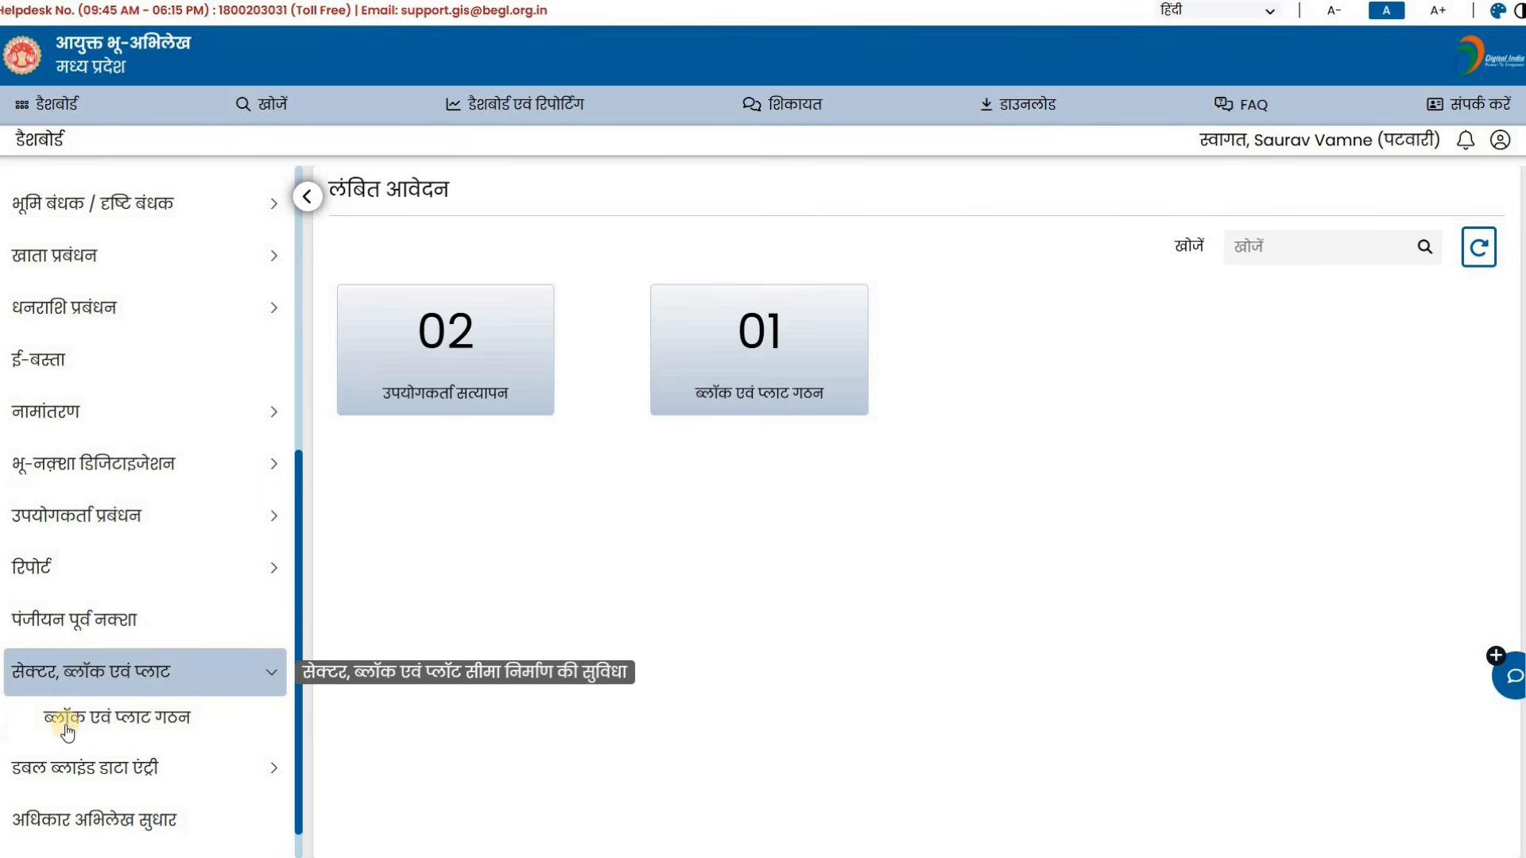
click(70, 722)
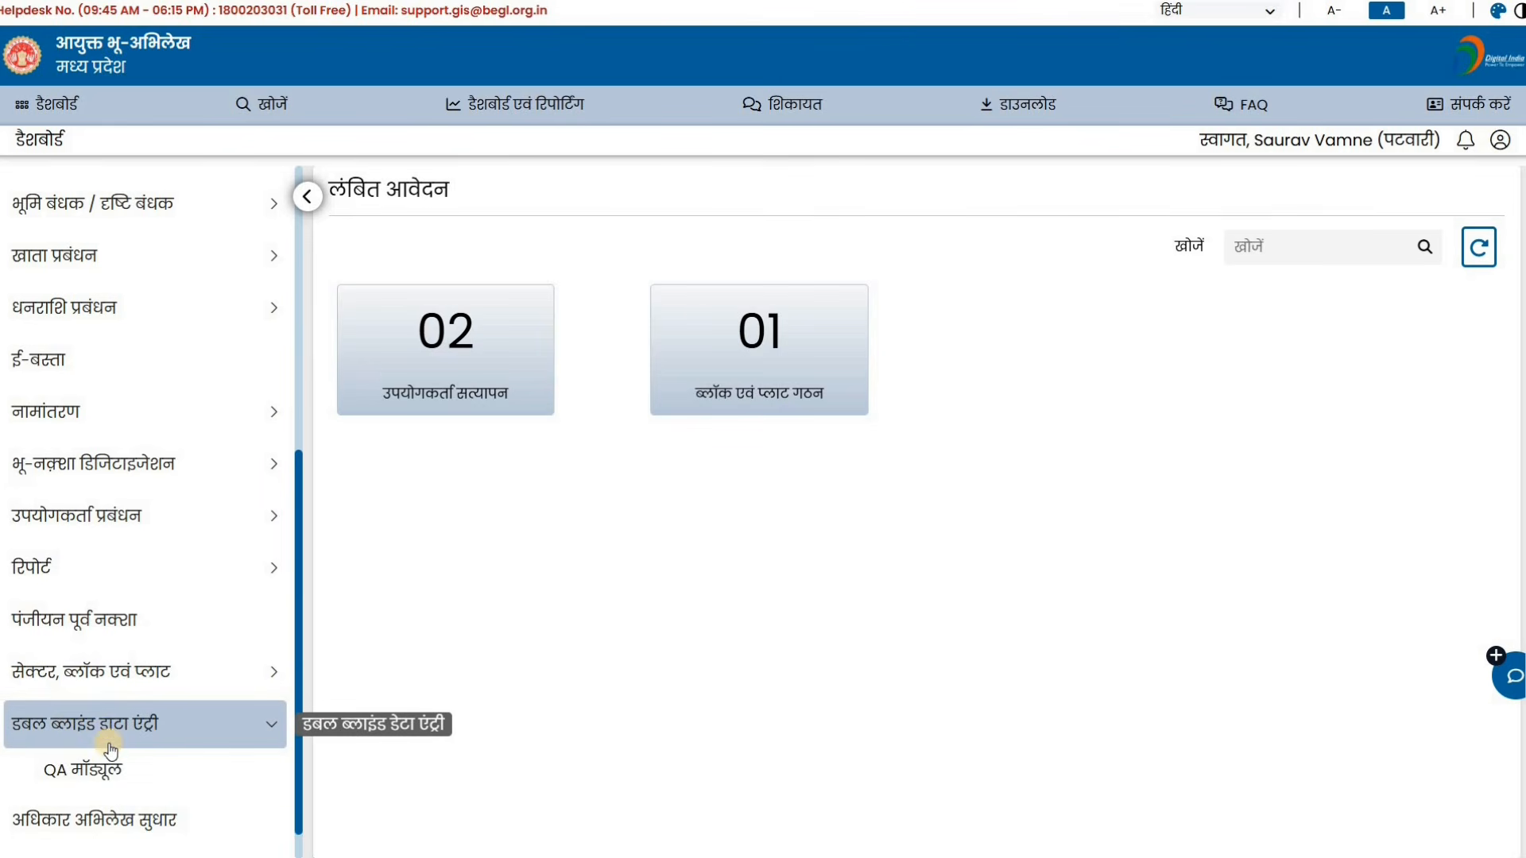
scroll(107, 739, down, 1)
click(112, 727)
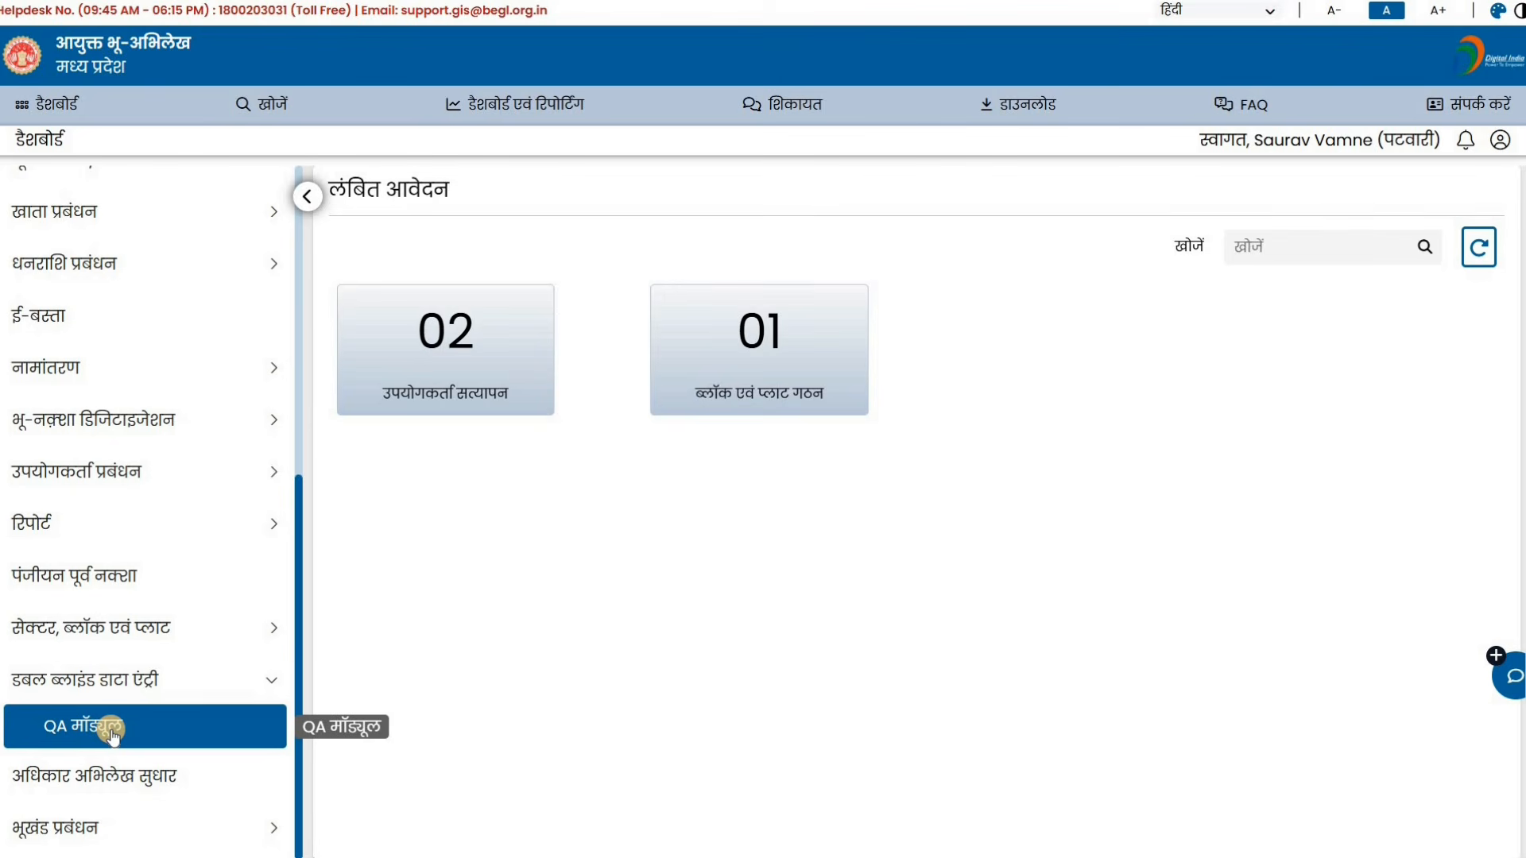
click(40, 578)
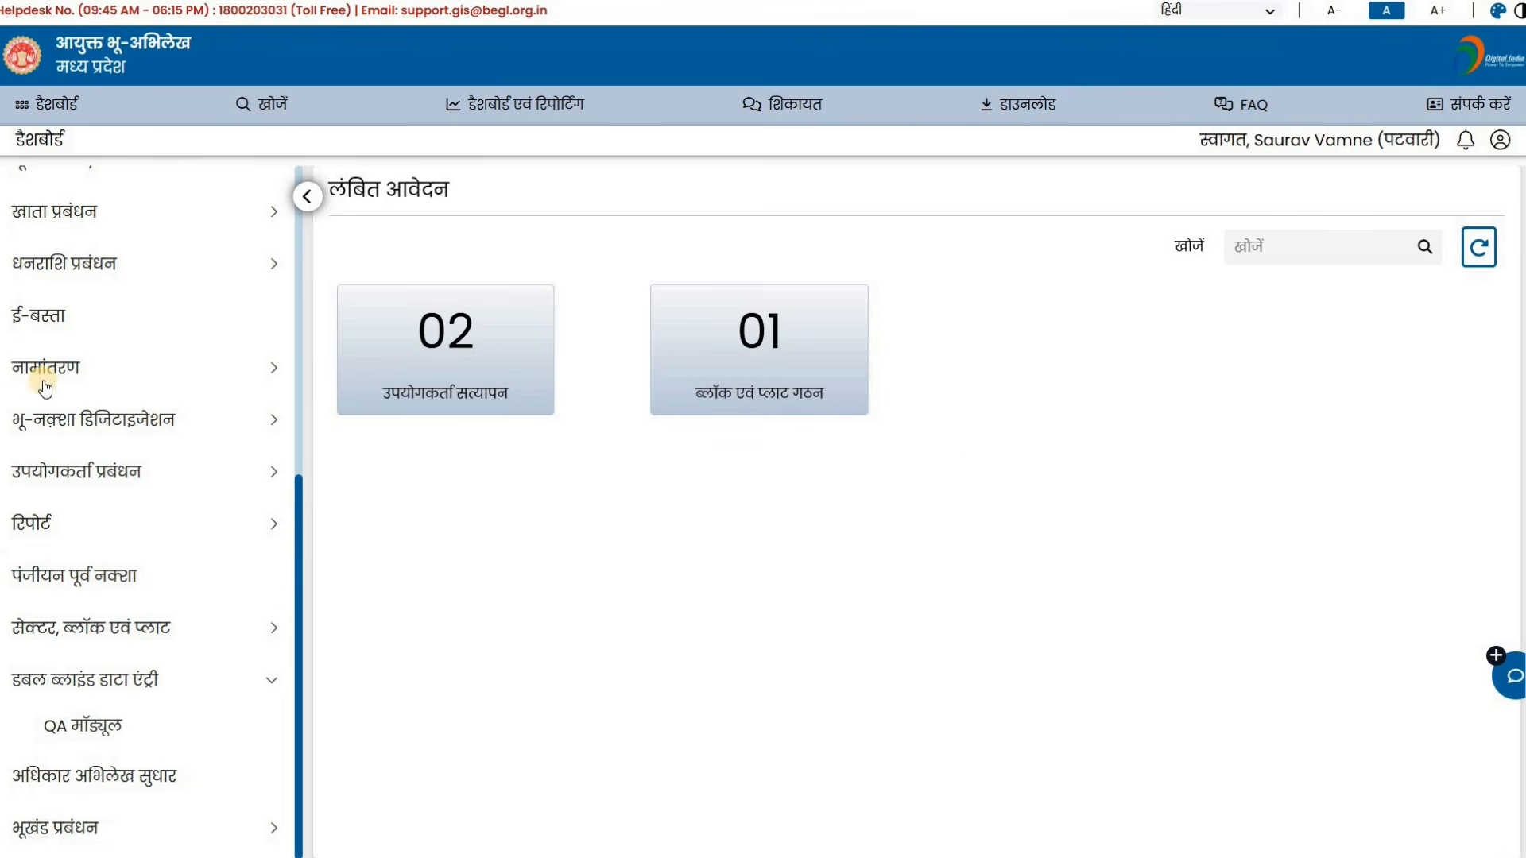
scroll(47, 373, up, 5)
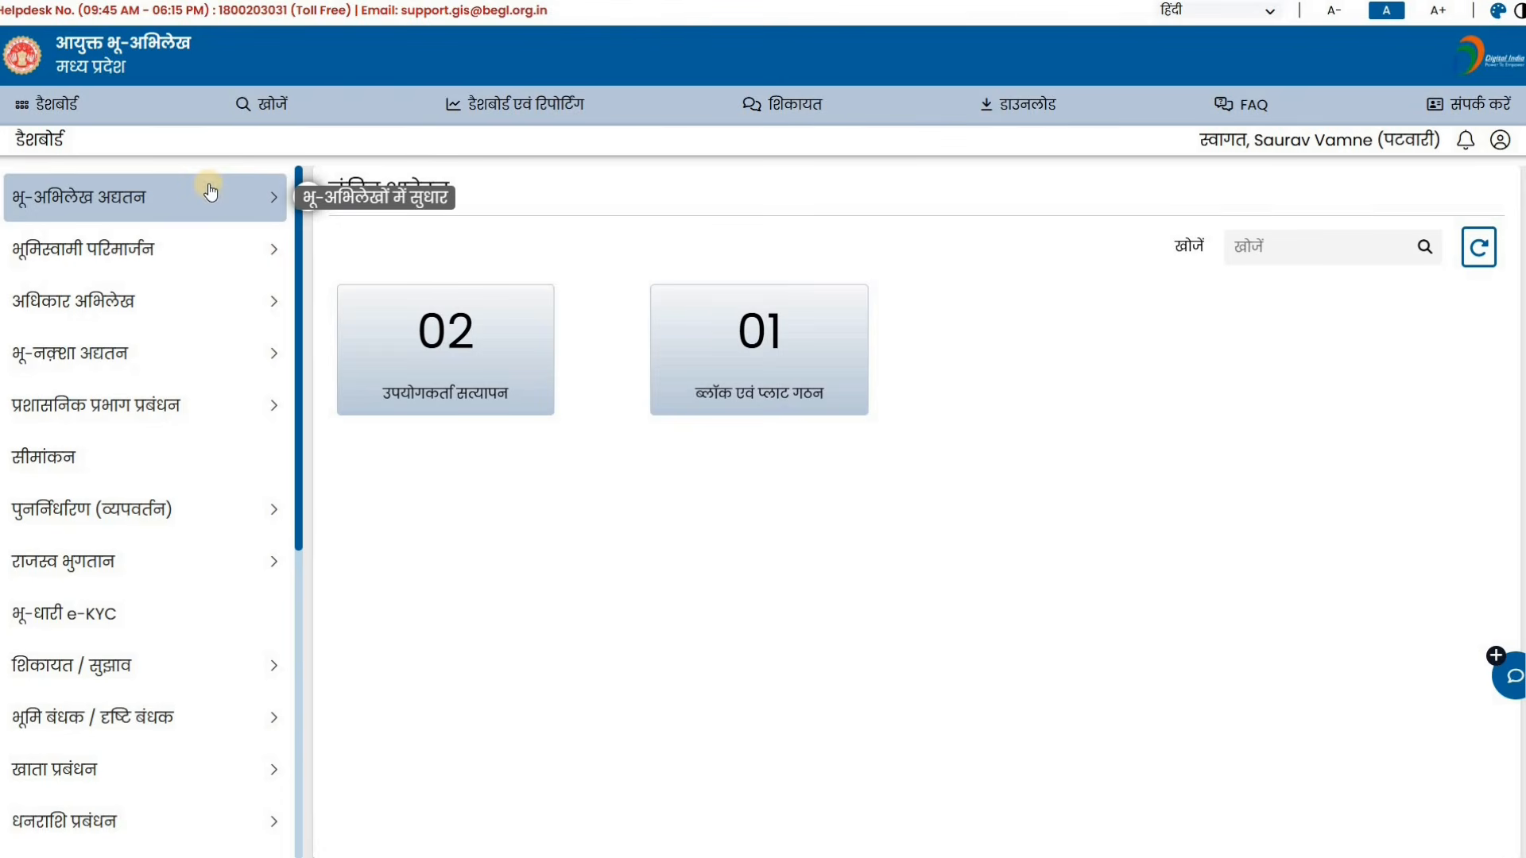
Step: Switch to the PowerPoint slide show and display the closing जय हिन्द slide
key(alt+Tab)
key(alt+Tab)
key(alt+Tab)
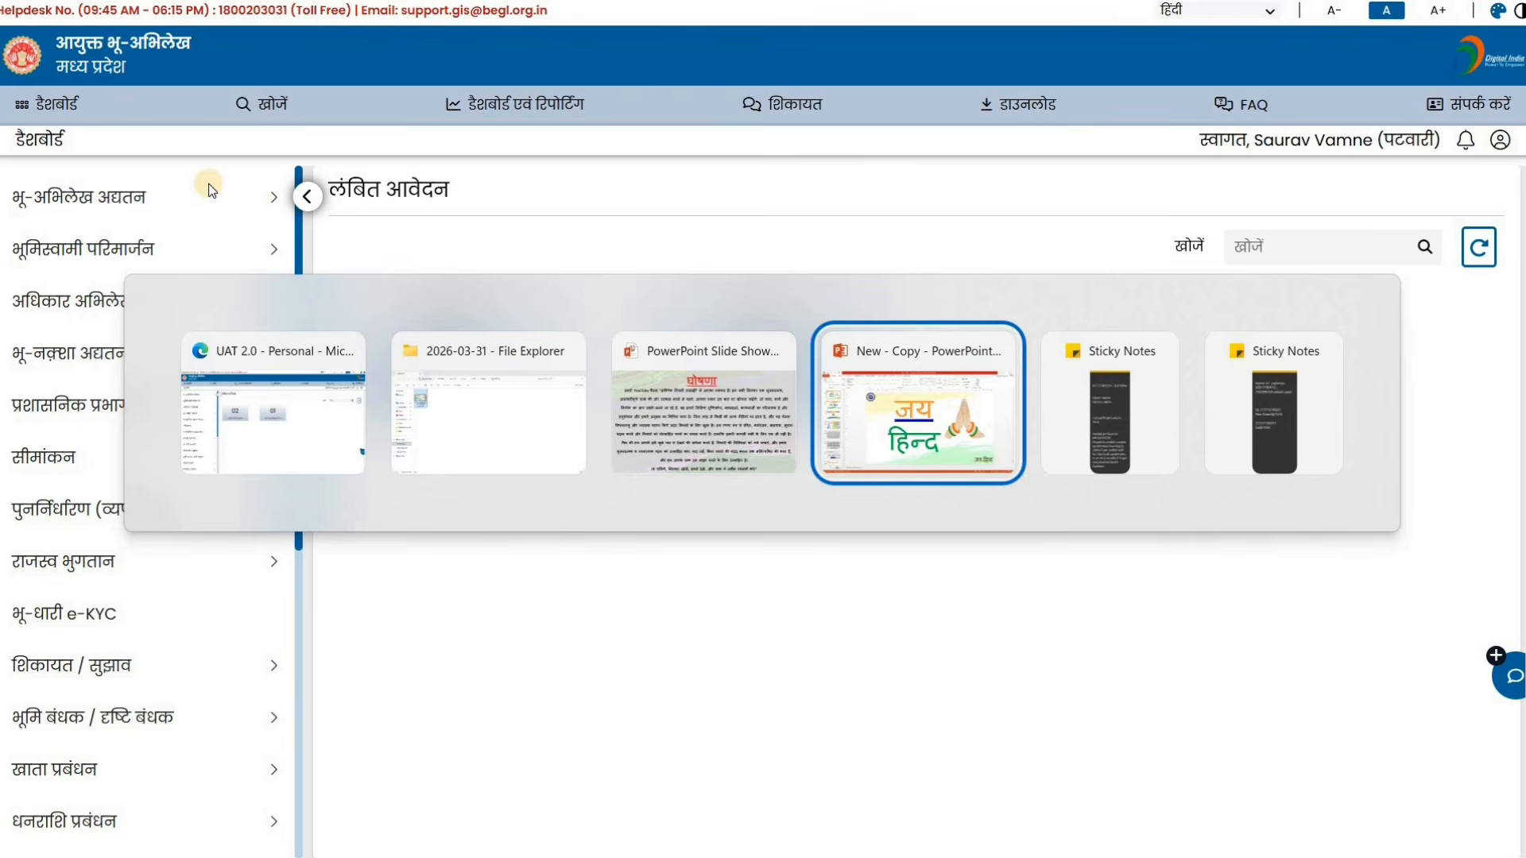
key(alt+Tab)
key(alt+Tab)
key(alt+Tab)
key(alt+Tab)
key(alt+Tab)
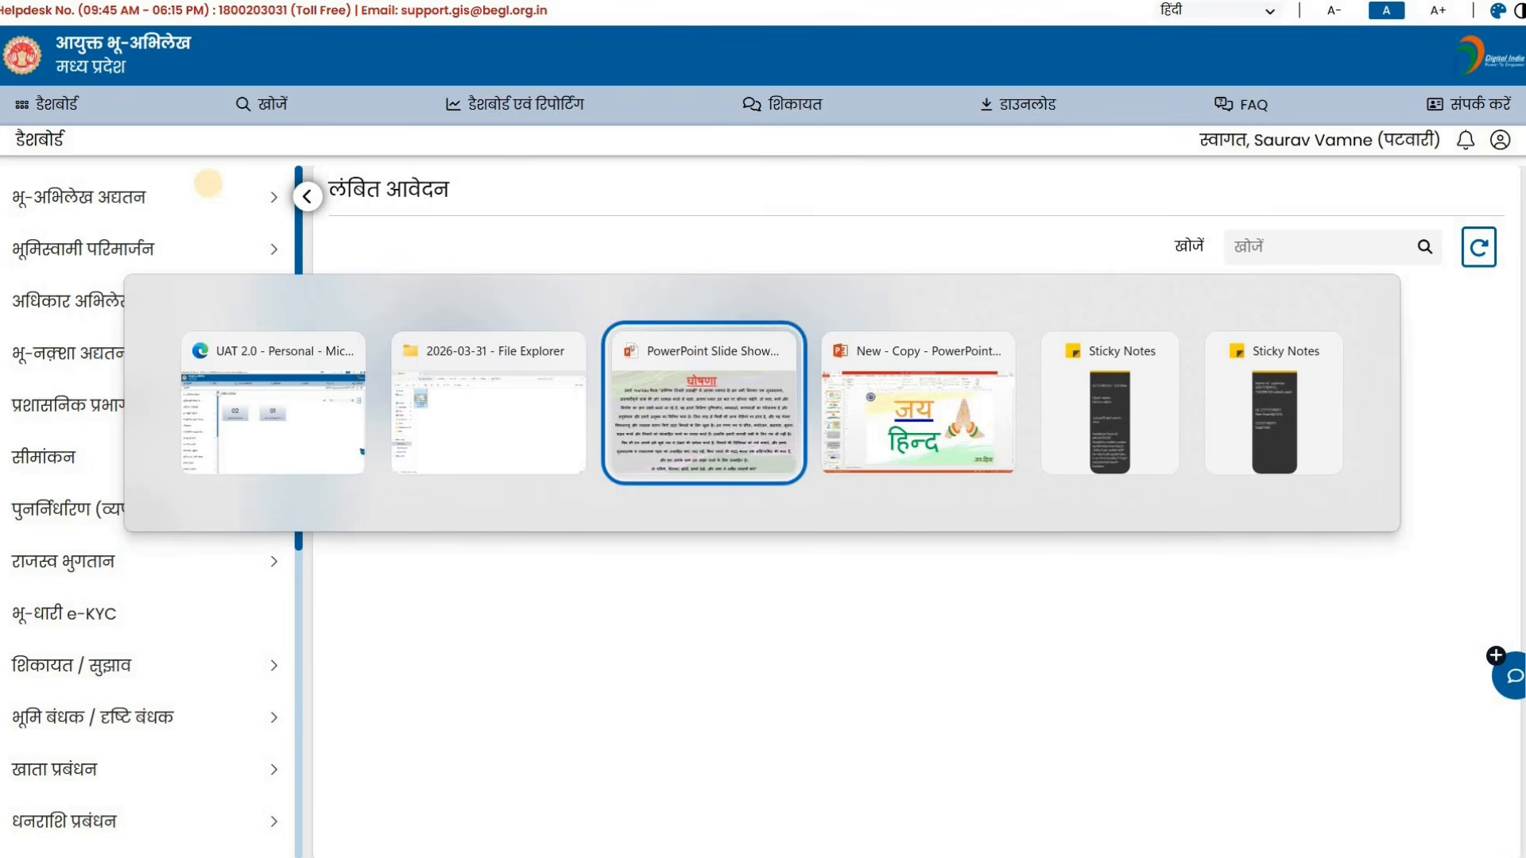
key(Left)
key(Left)
key(Left)
key(Left)
key(Left)
key(Left)
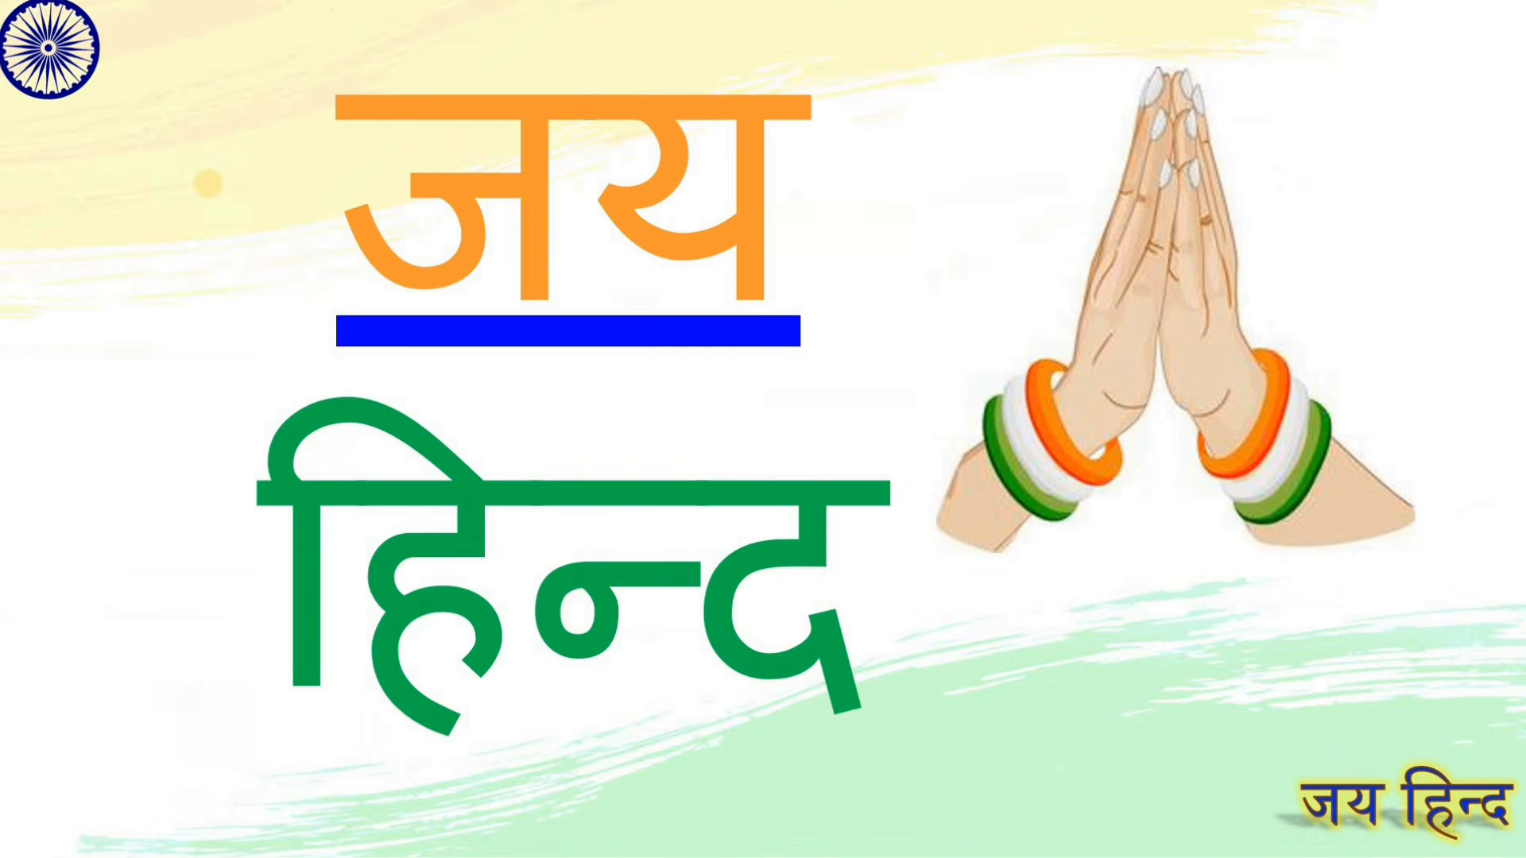